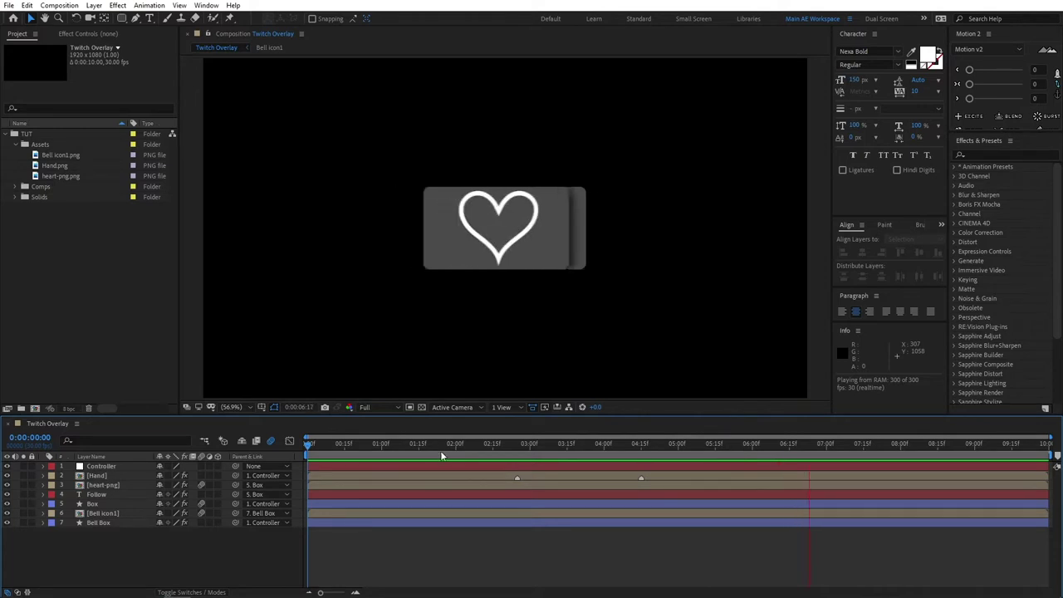
- Create a new composition named Twitch Overlay at 1920 x 1080 px, 30 fps and 10 seconds long
{"action": "key", "text": "space"}
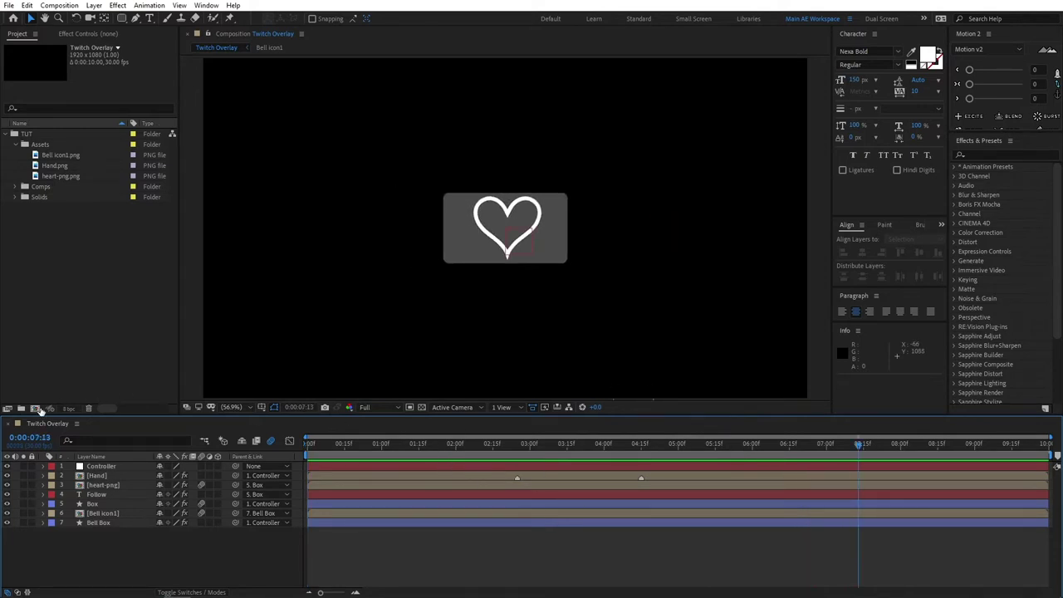
{"action": "left_click", "coordinate": [35, 409]}
{"action": "type", "text": "Tw"}
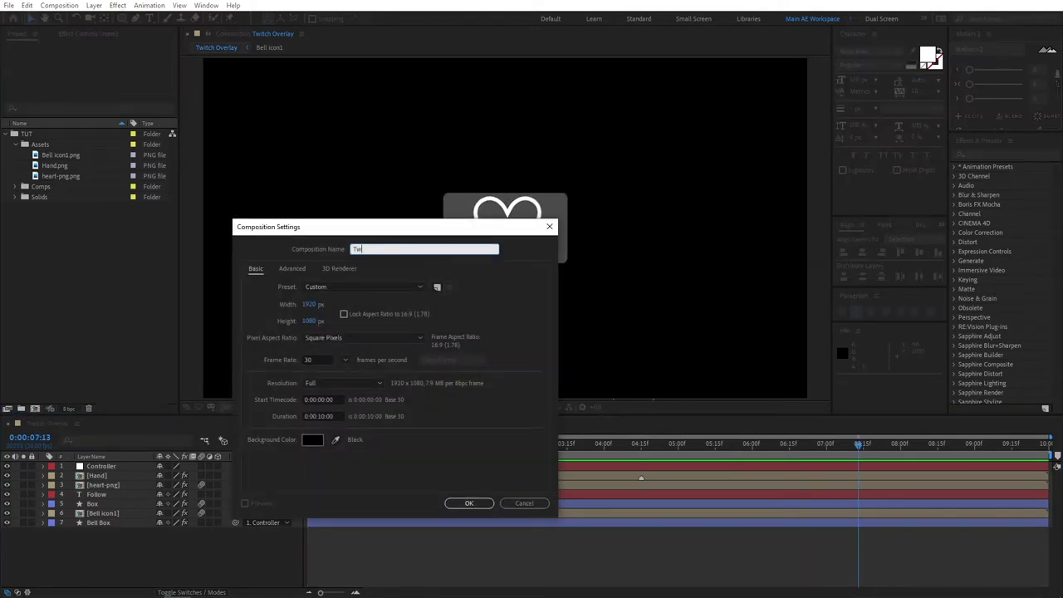
{"action": "type", "text": "itch Overlay"}
{"action": "left_click", "coordinate": [318, 360]}
{"action": "left_click", "coordinate": [384, 469]}
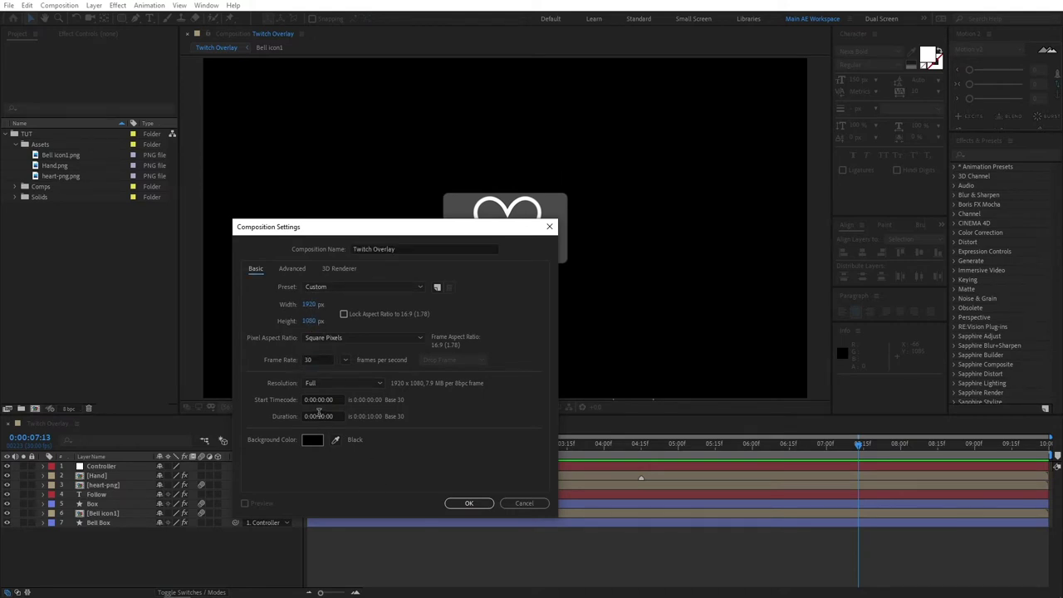
{"action": "left_click", "coordinate": [470, 504]}
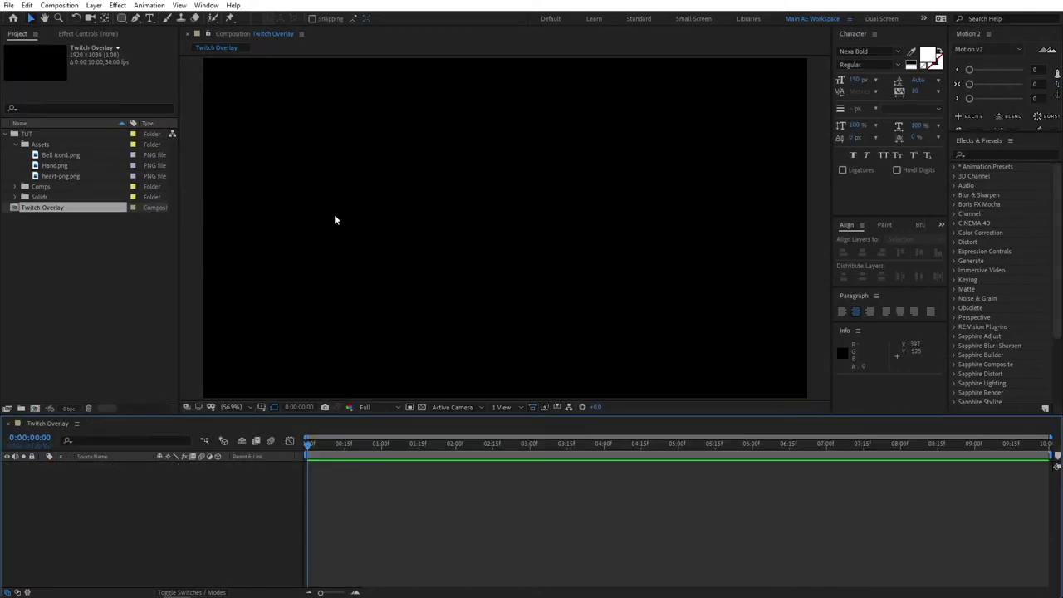
- Show the proportional grid over the composition and activate the Rounded Rectangle Tool
{"action": "left_click", "coordinate": [262, 407]}
{"action": "left_click", "coordinate": [275, 433]}
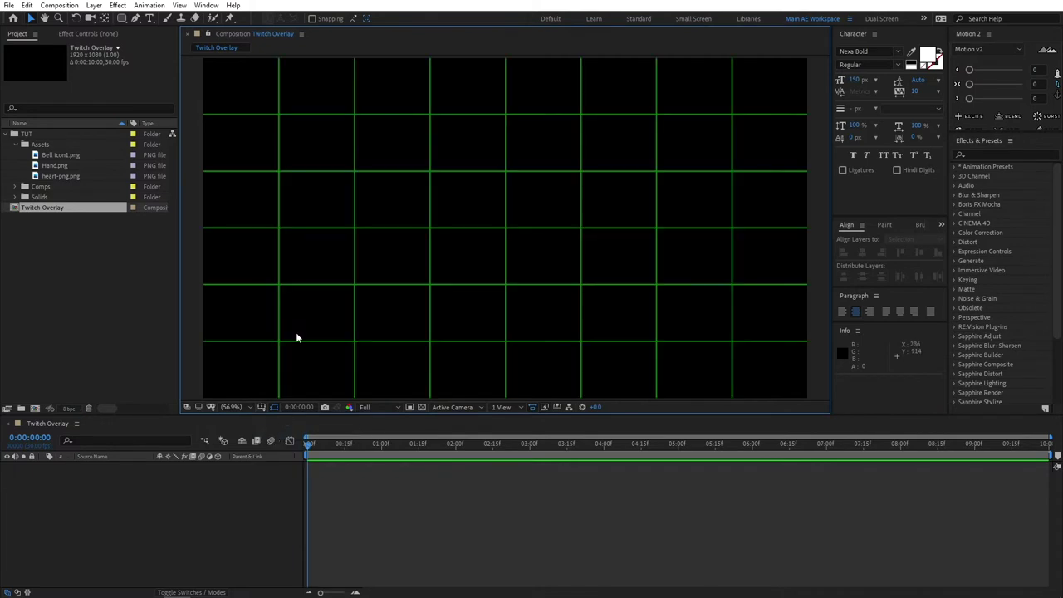
{"action": "left_click", "coordinate": [123, 20]}
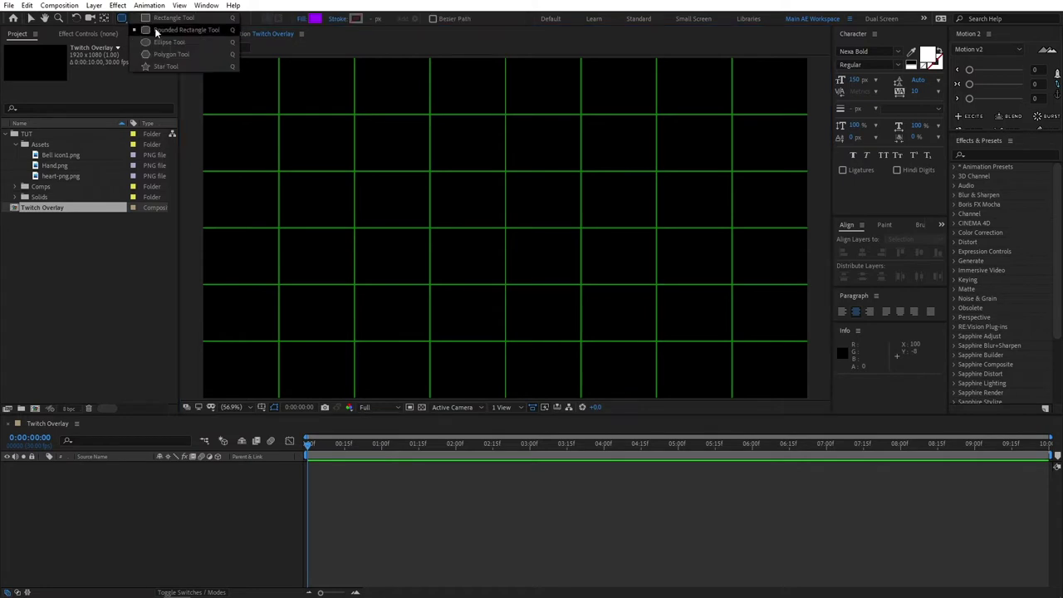
{"action": "left_click", "coordinate": [157, 35]}
- Check the shape's fill type, fill color and stroke options without changing them
{"action": "left_click", "coordinate": [297, 20]}
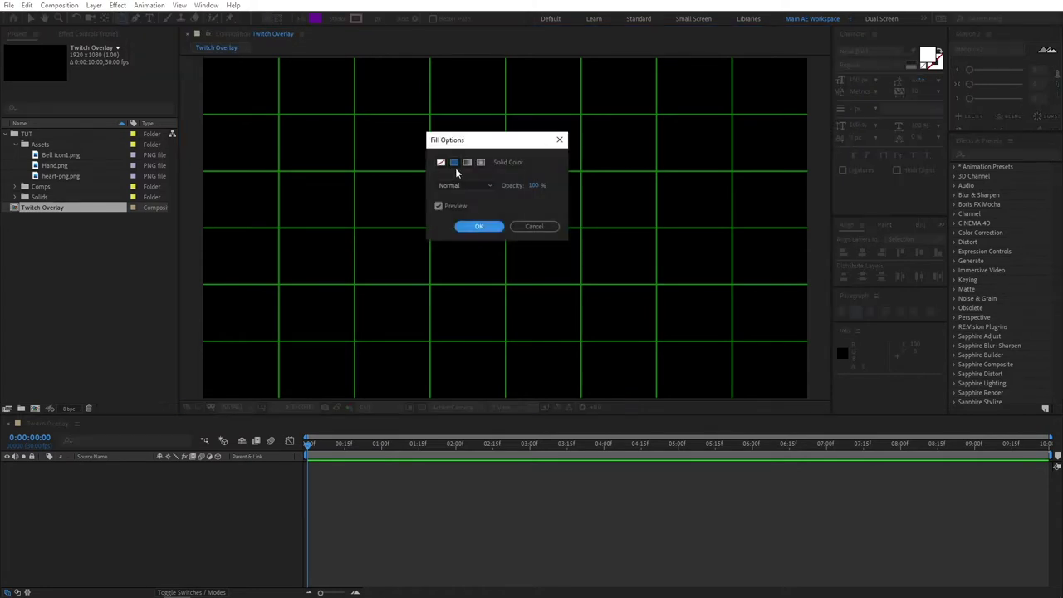
{"action": "left_click", "coordinate": [538, 226]}
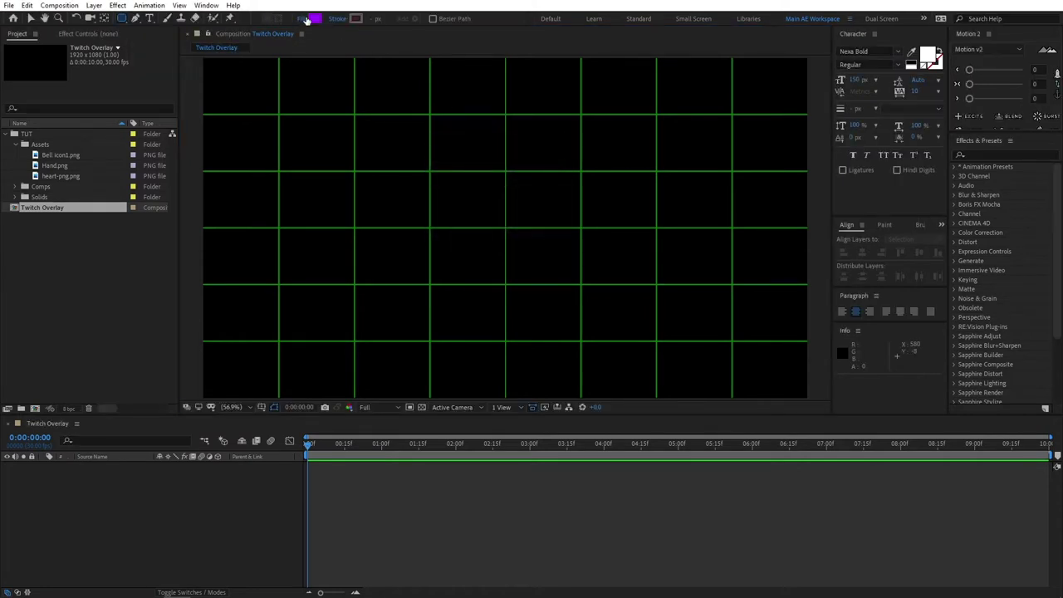
{"action": "left_click", "coordinate": [315, 20]}
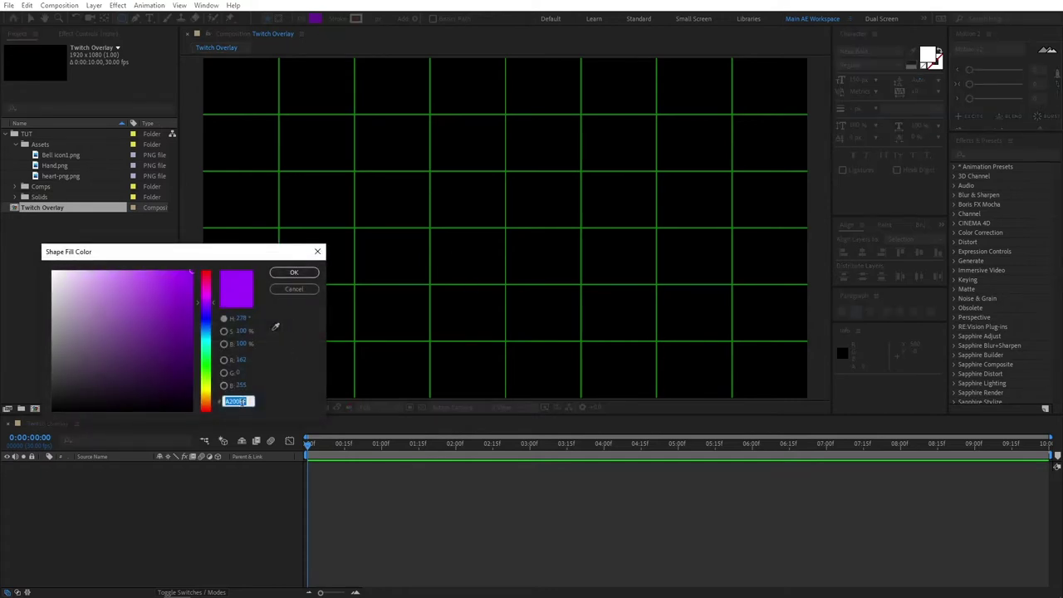
{"action": "left_click", "coordinate": [294, 289]}
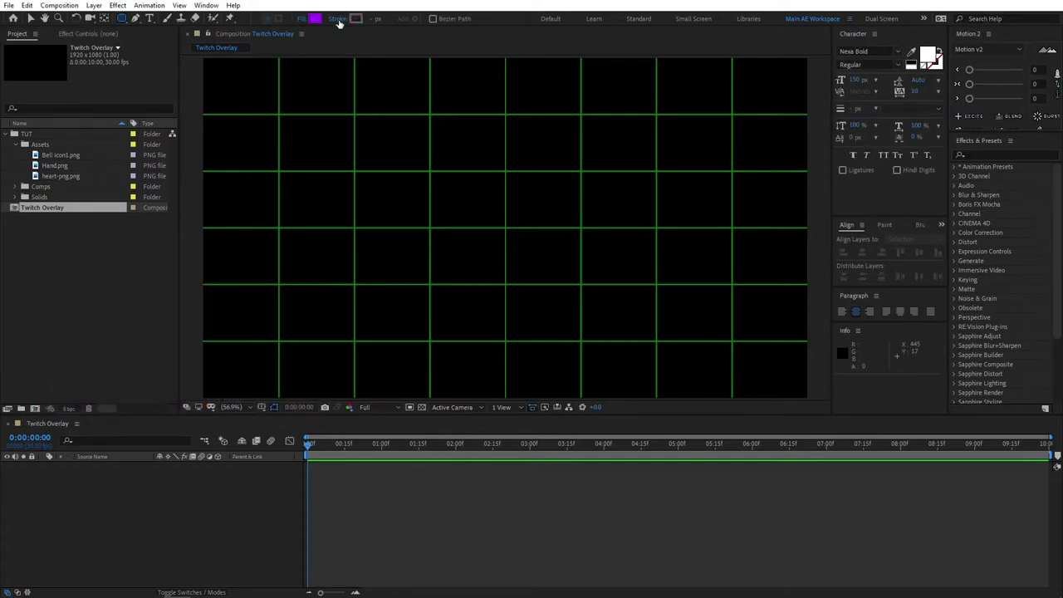
{"action": "left_click", "coordinate": [337, 20]}
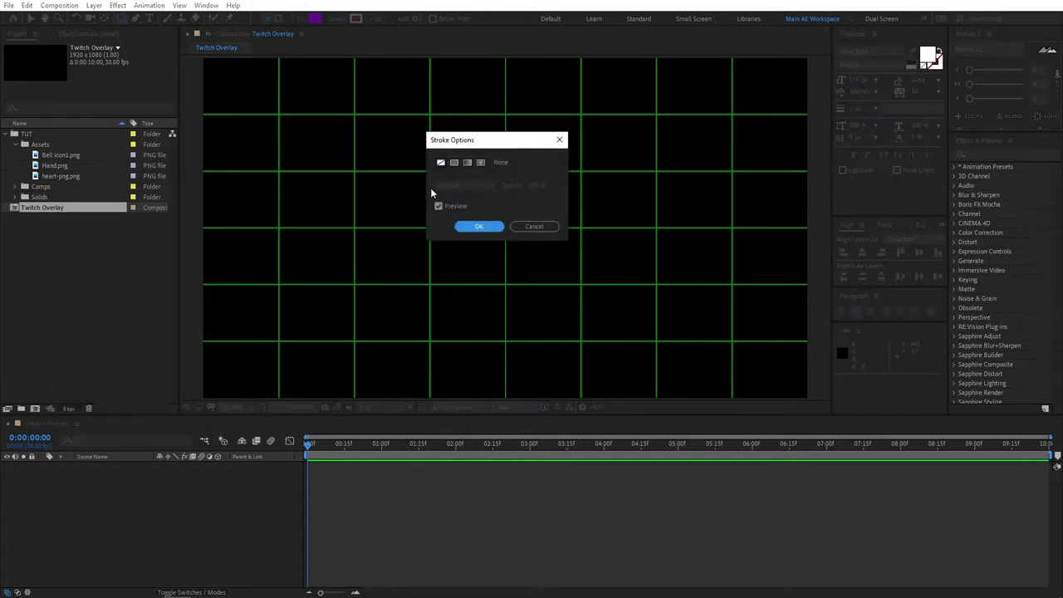
{"action": "left_click", "coordinate": [540, 227]}
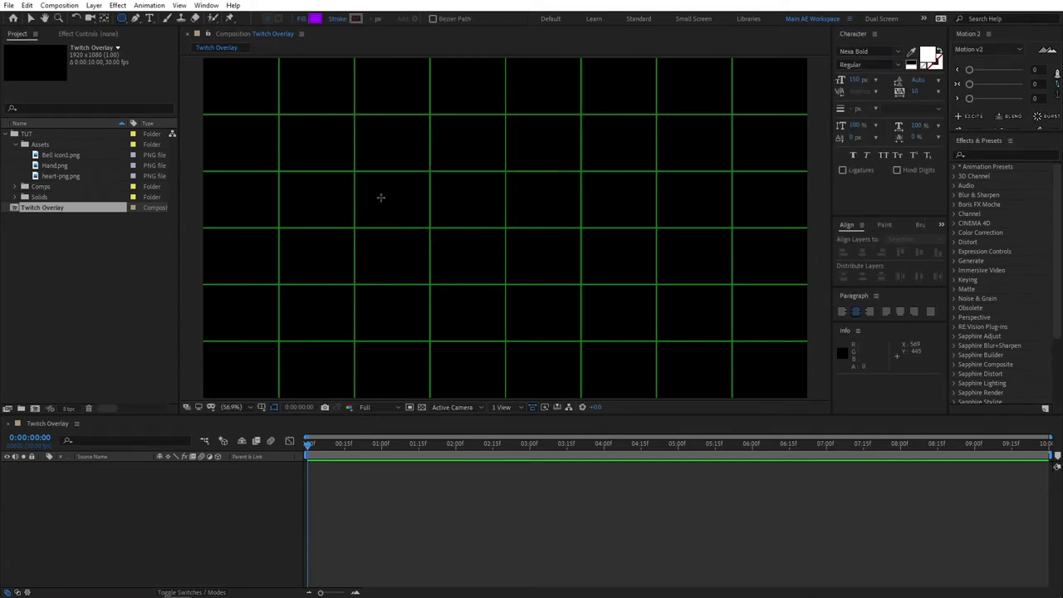
- Draw a purple rounded rectangle about 1020 x 269 px and center it horizontally and vertically in the composition
{"action": "left_click_drag", "start_coordinate": [349, 185], "coordinate": [669, 267]}
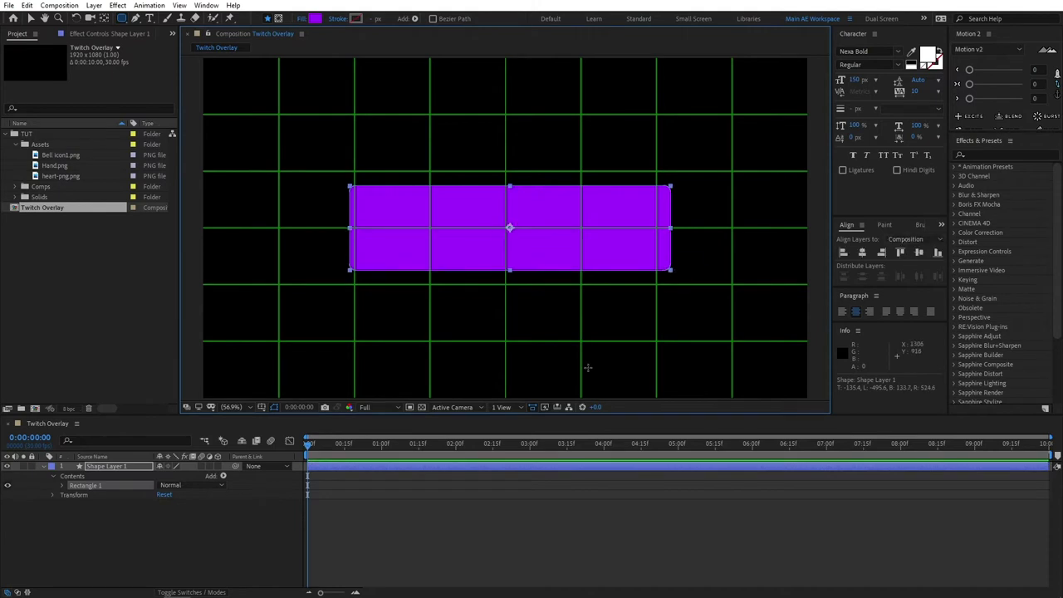
{"action": "left_click", "coordinate": [862, 252]}
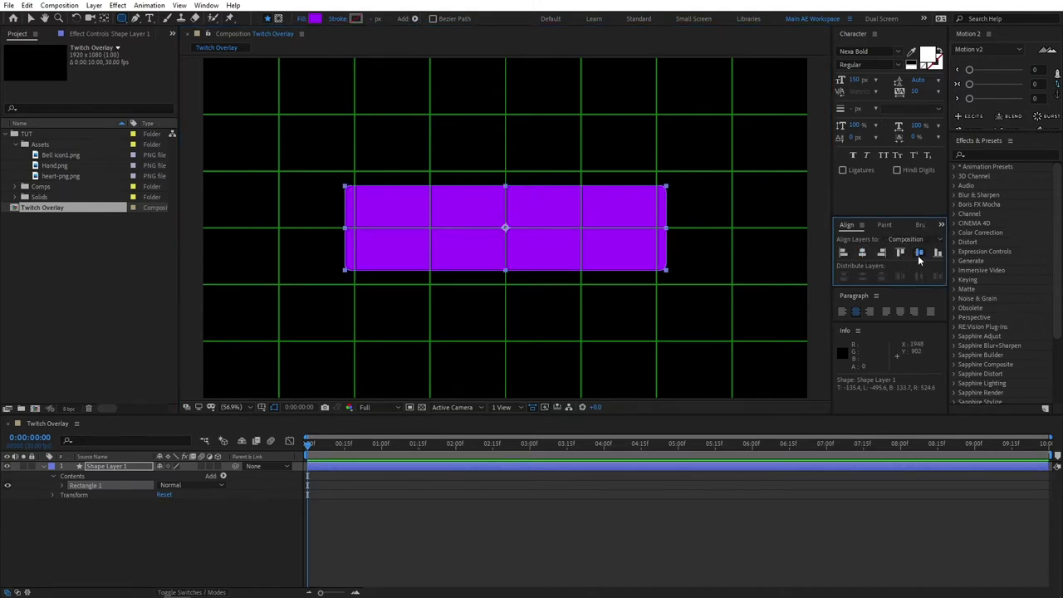
{"action": "left_click", "coordinate": [918, 252]}
- Rename the rounded rectangle's shape layer as Button
{"action": "left_click", "coordinate": [119, 467]}
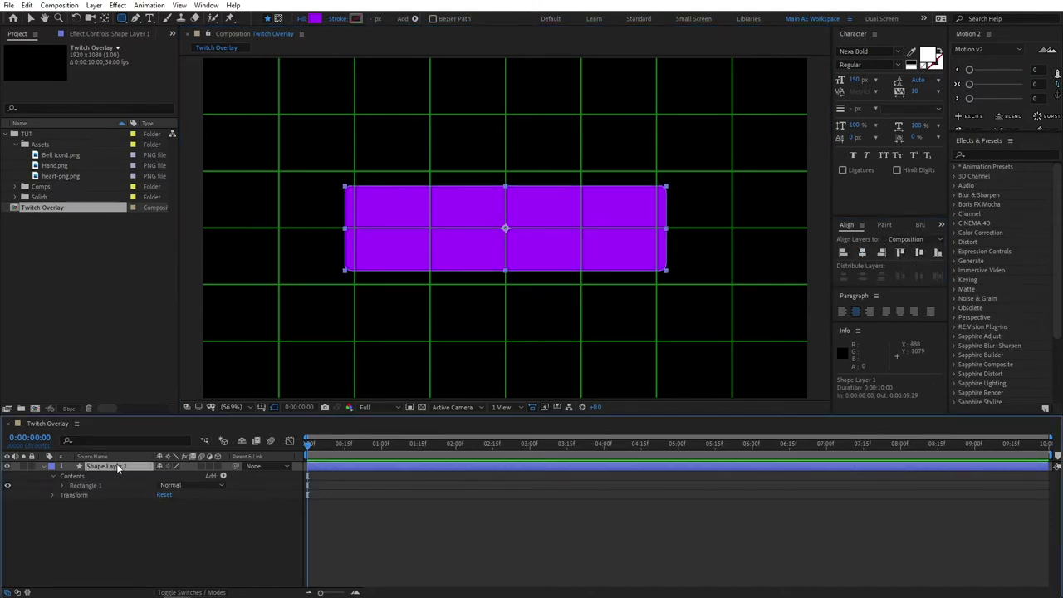
{"action": "key", "text": "Return"}
{"action": "type", "text": "Button"}
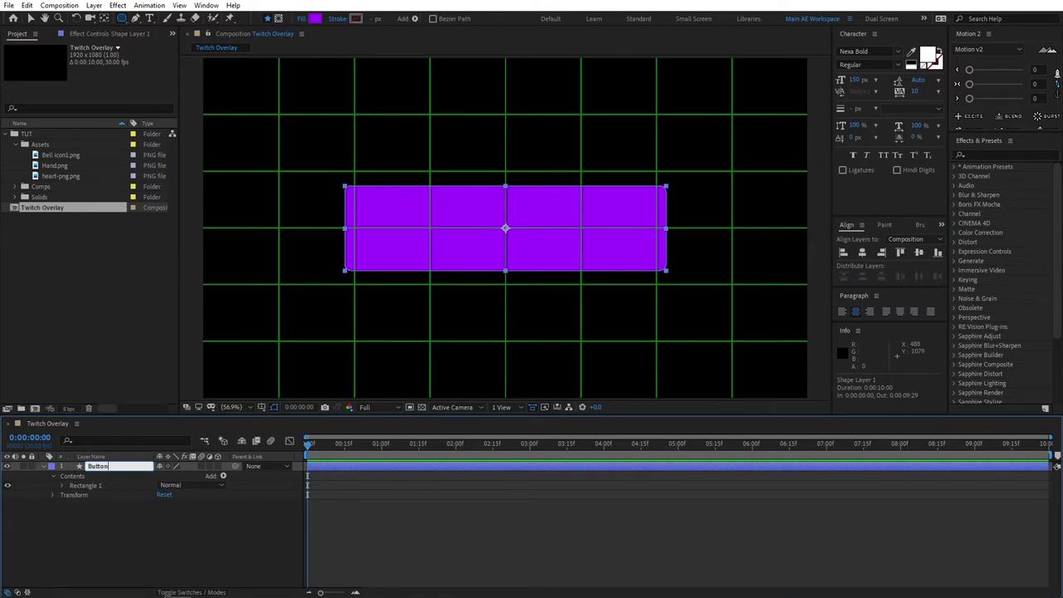
{"action": "key", "text": "Return"}
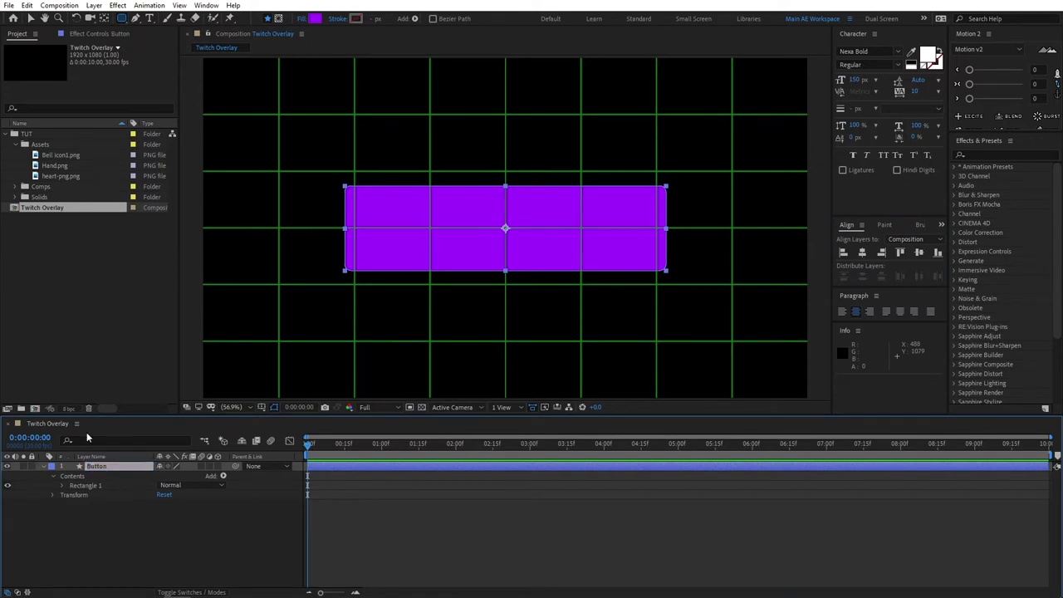
- Add the white text "Follow" and place it over the right half of the purple button, vertically centered
{"action": "left_click", "coordinate": [150, 18]}
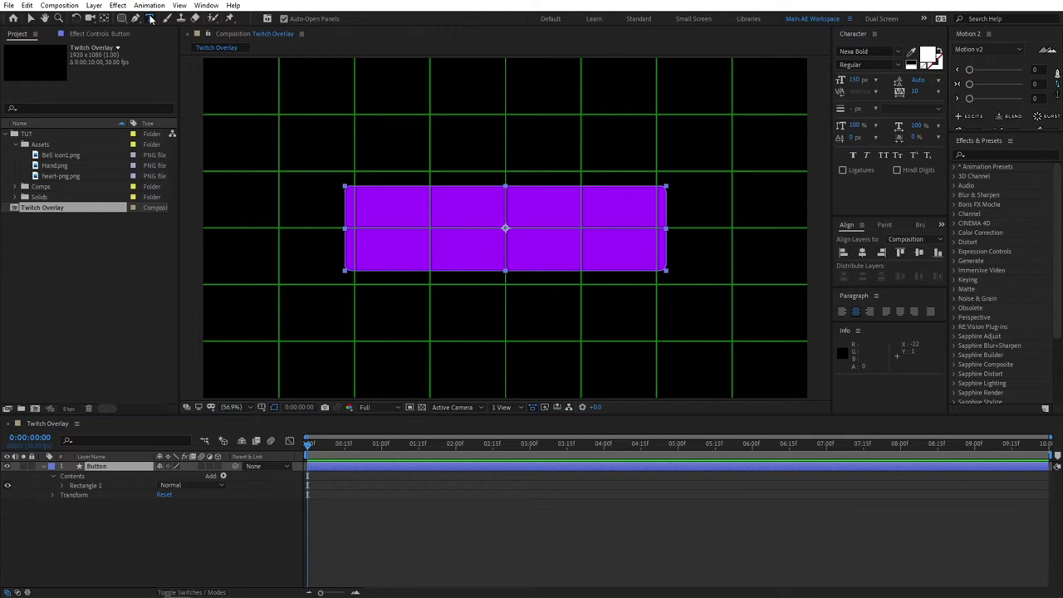
{"action": "left_click", "coordinate": [529, 235]}
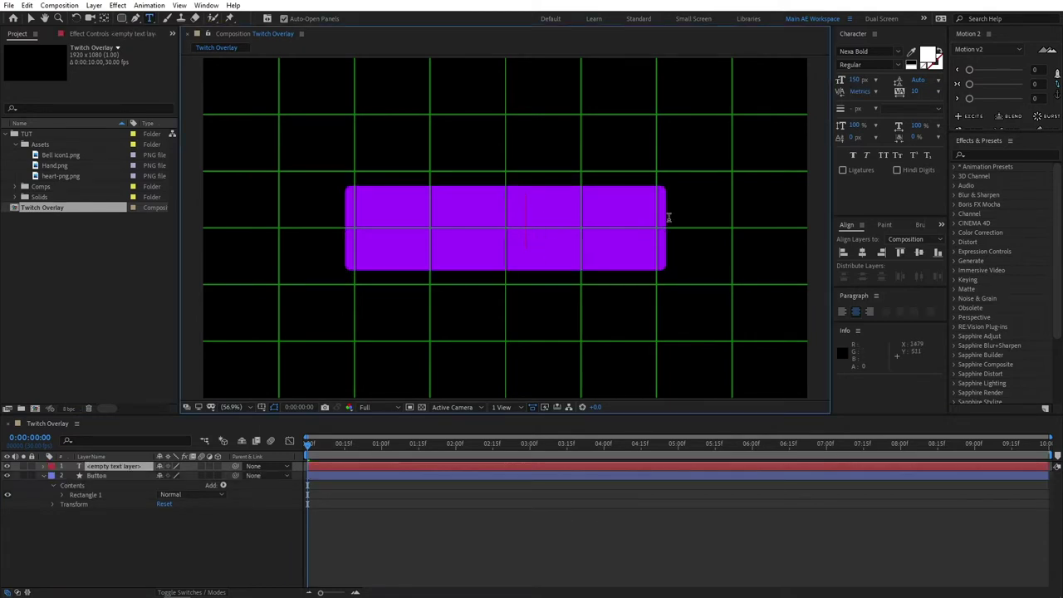
{"action": "type", "text": "Follow"}
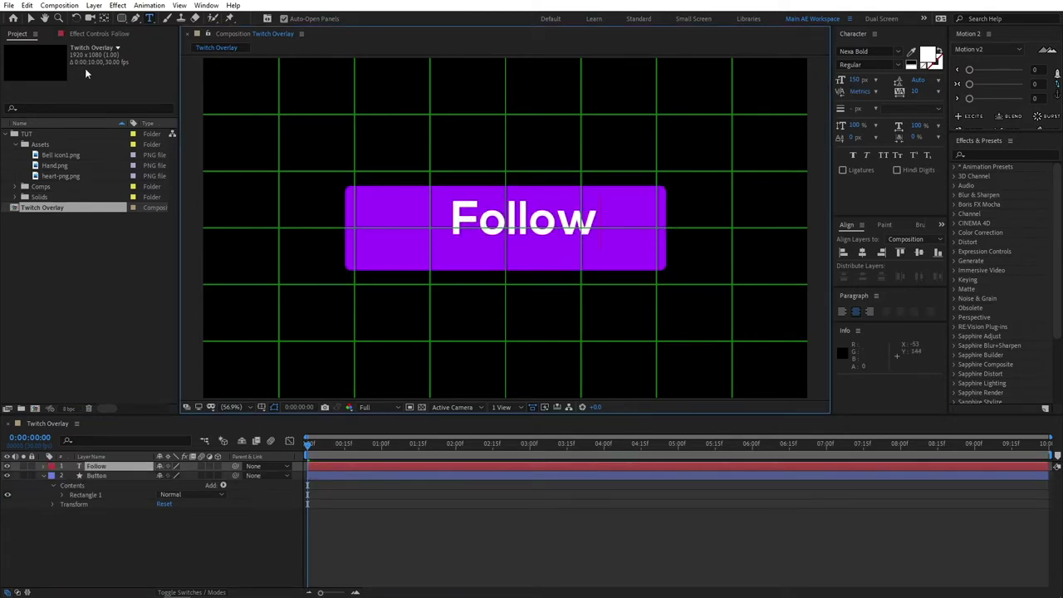
{"action": "left_click", "coordinate": [31, 18]}
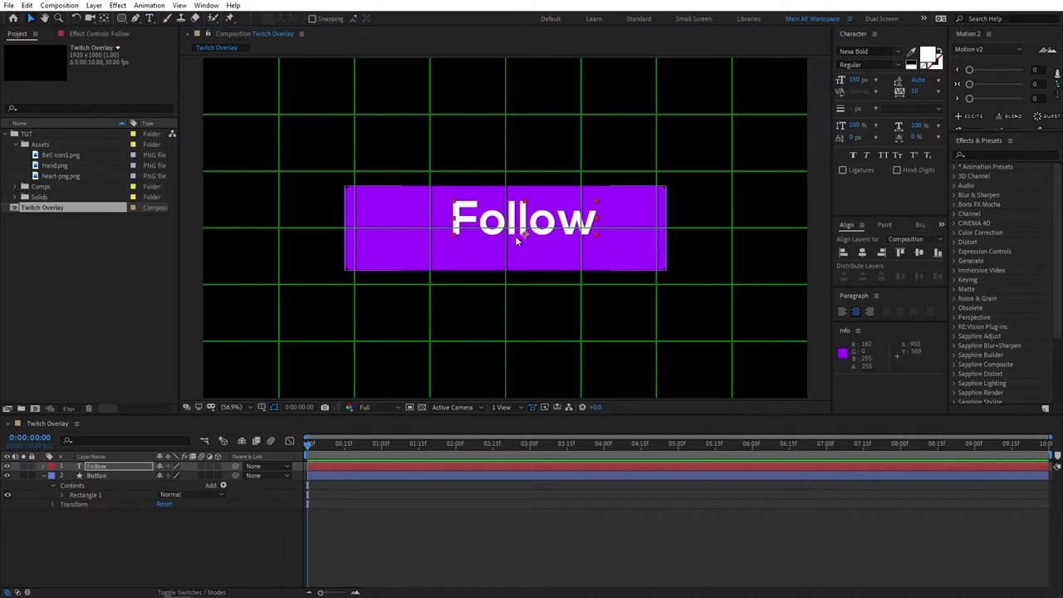
{"action": "left_click_drag", "start_coordinate": [524, 216], "coordinate": [575, 218]}
{"action": "left_click", "coordinate": [309, 502]}
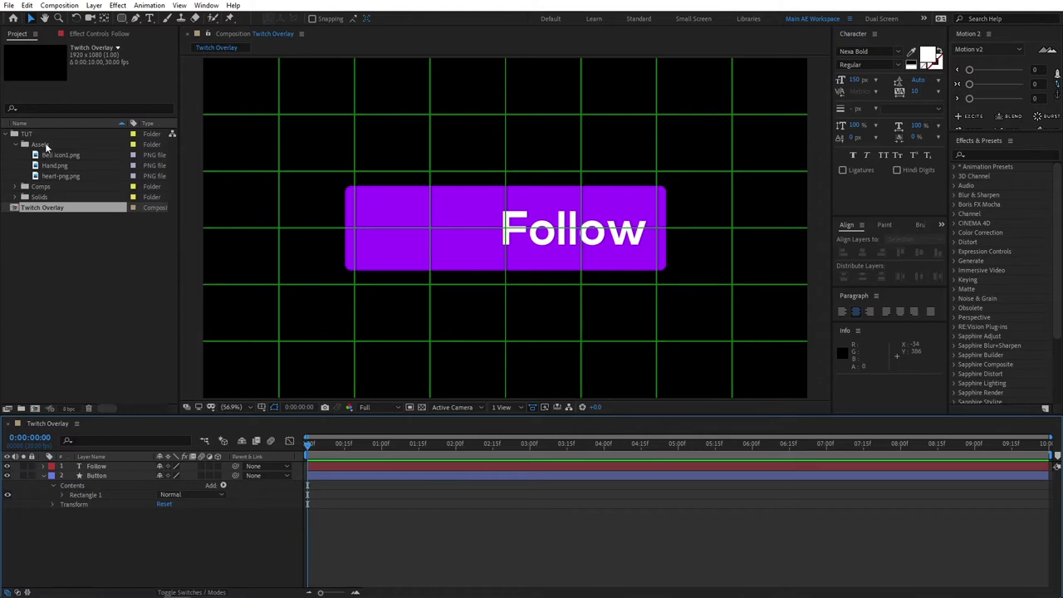
- Make a new composition from heart-png.png and add it to Twitch Overlay as the topmost layer
{"action": "left_click", "coordinate": [51, 176]}
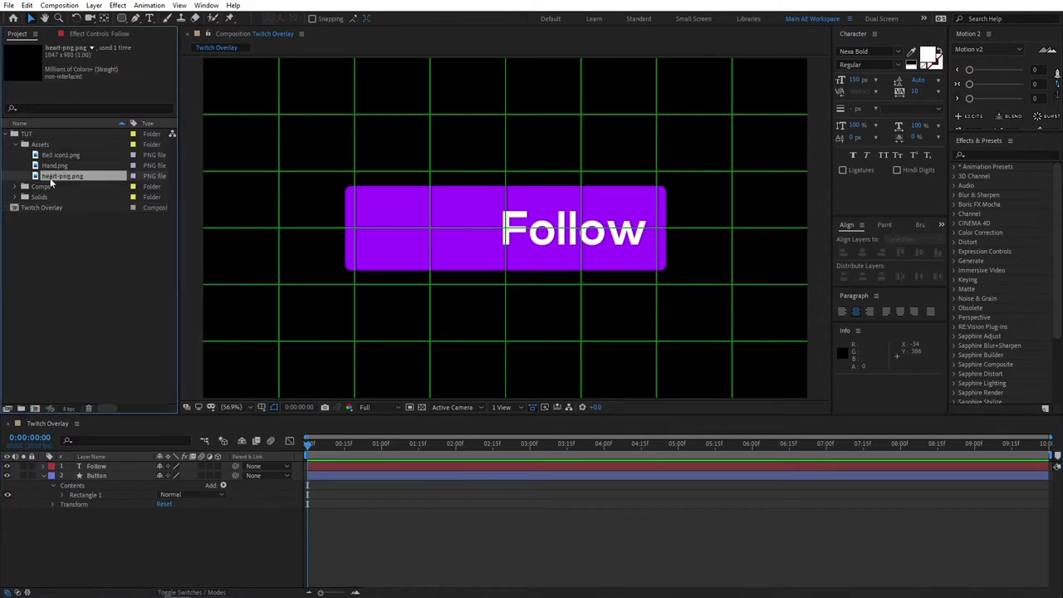
{"action": "left_click_drag", "start_coordinate": [68, 176], "coordinate": [37, 413]}
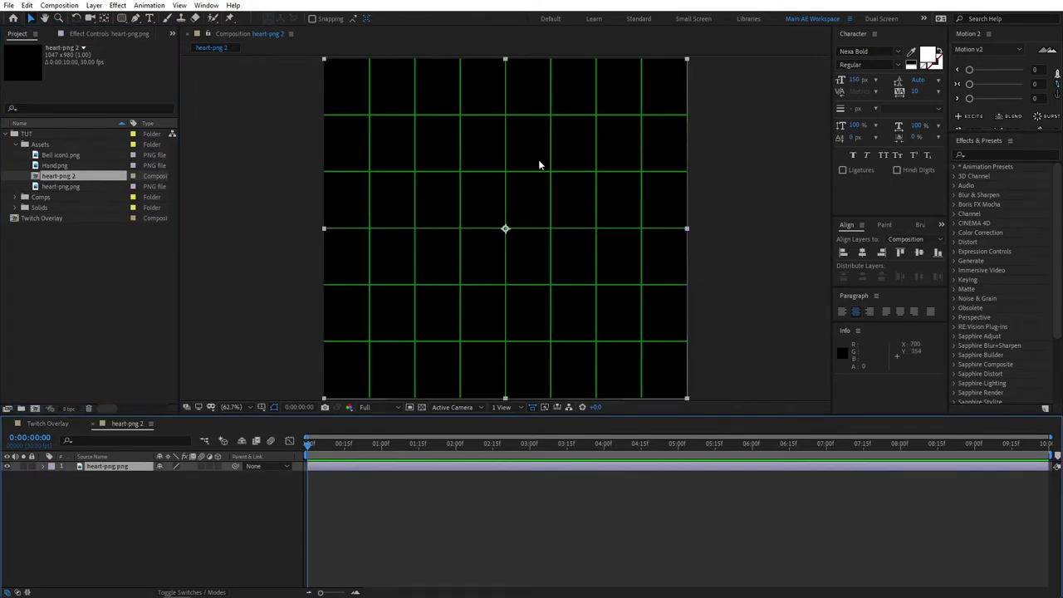
{"action": "left_click", "coordinate": [39, 421]}
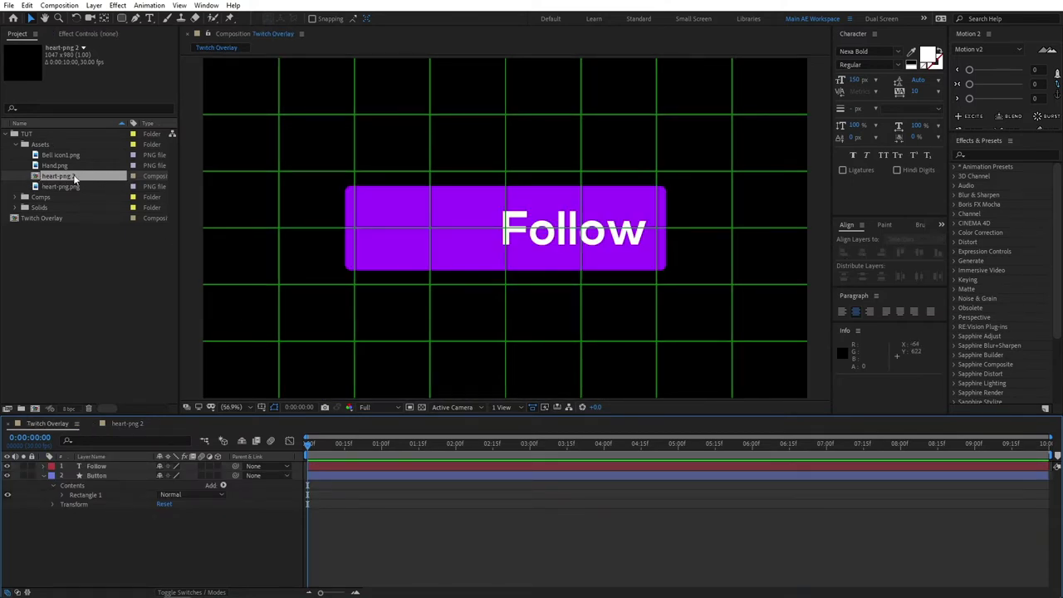
{"action": "left_click_drag", "start_coordinate": [62, 178], "coordinate": [80, 463]}
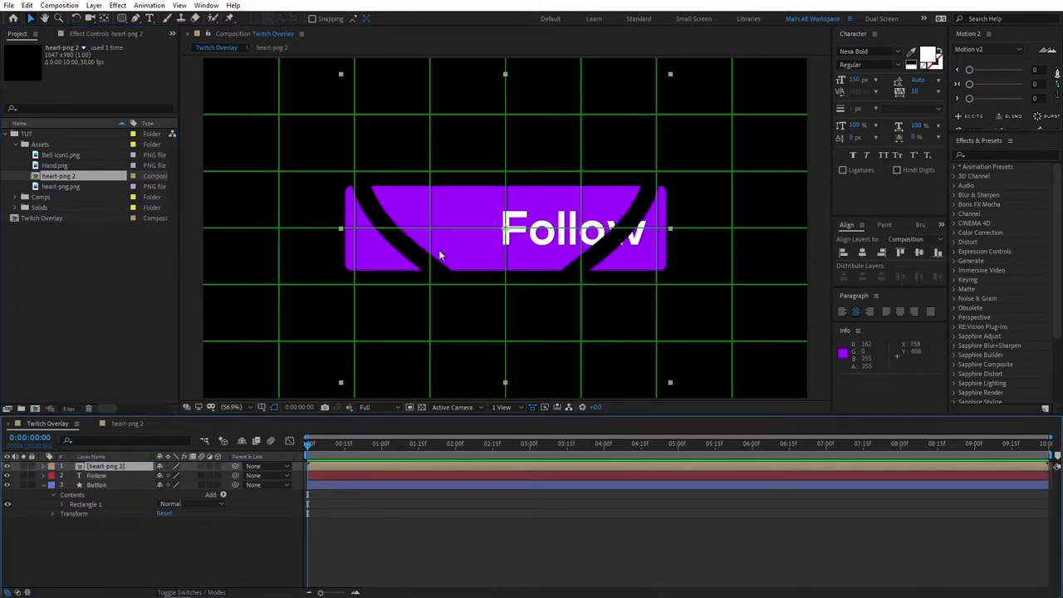
- Scale the heart layer to 20% and move it to the button's left half, at about 689, 540
{"action": "key", "text": "s"}
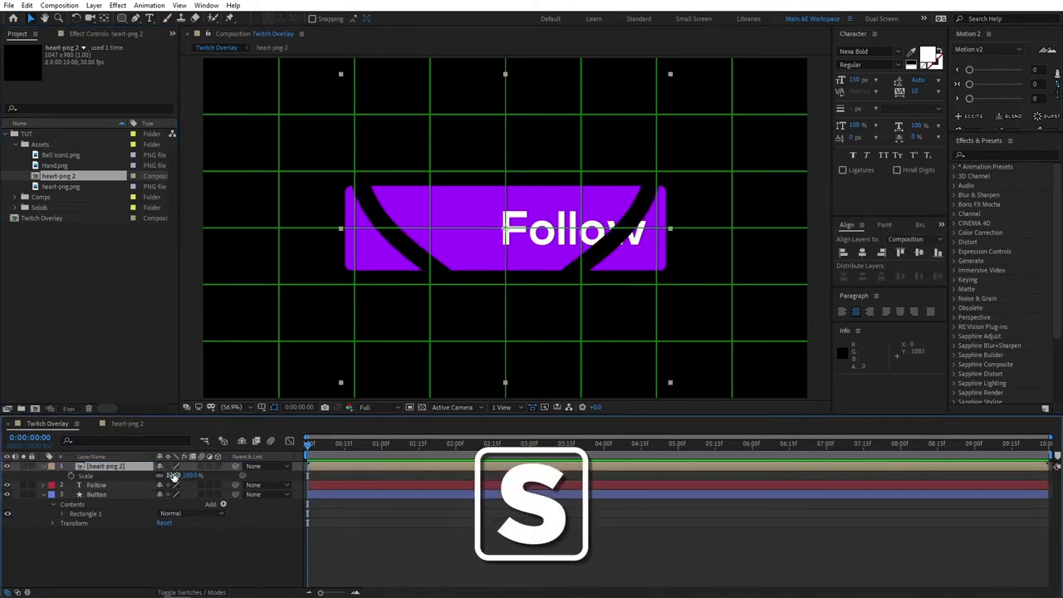
{"action": "mouse_move", "coordinate": [173, 475]}
{"action": "left_mouse_down"}
{"action": "mouse_move", "coordinate": [138, 480]}
{"action": "mouse_move", "coordinate": [159, 486]}
{"action": "left_mouse_up"}
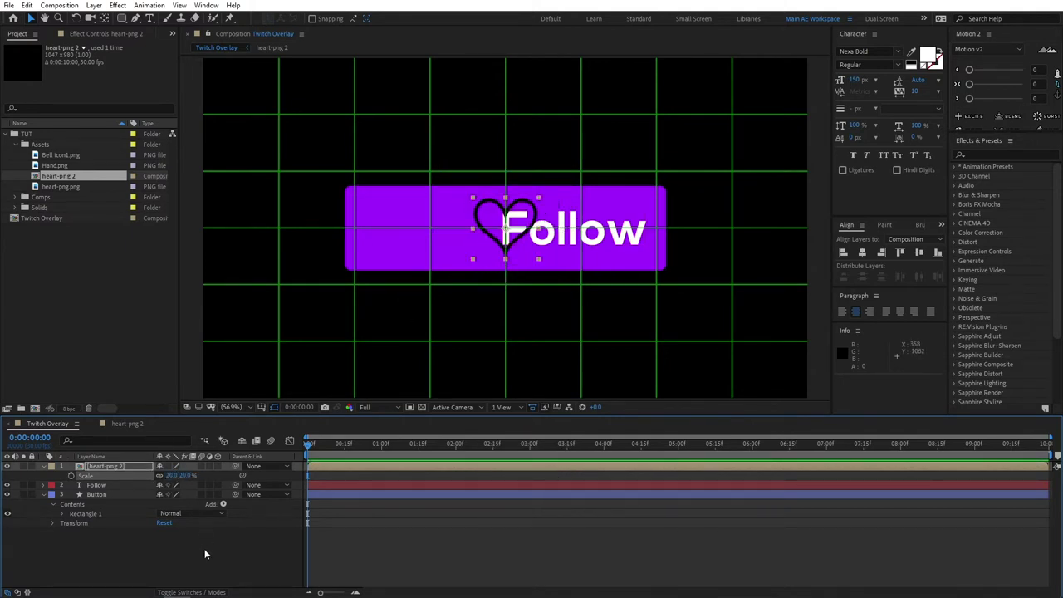
{"action": "left_click_drag", "start_coordinate": [507, 230], "coordinate": [422, 240]}
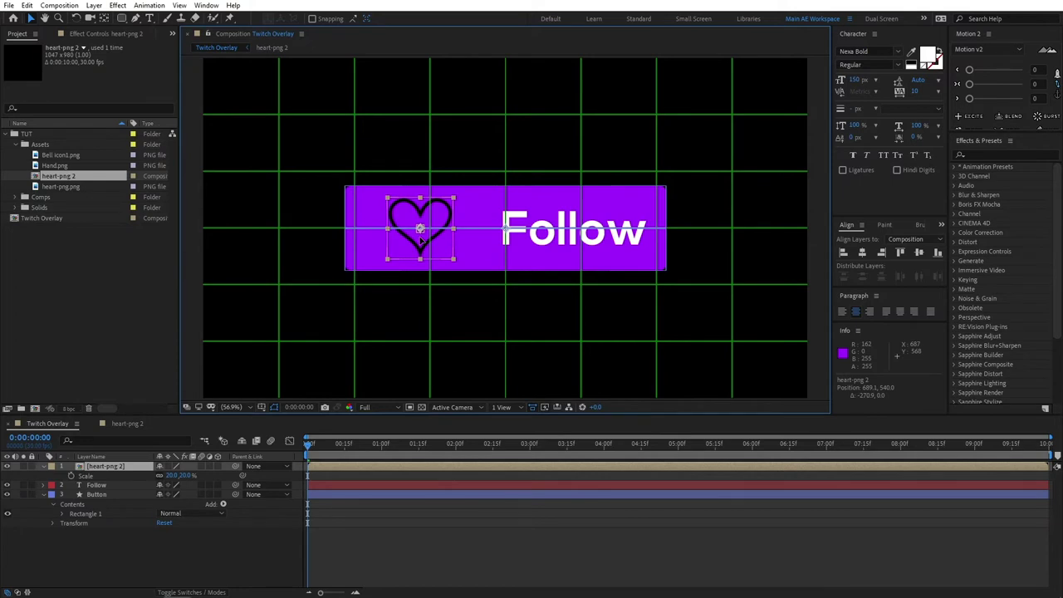
{"action": "key", "text": "ctrl+shift+a"}
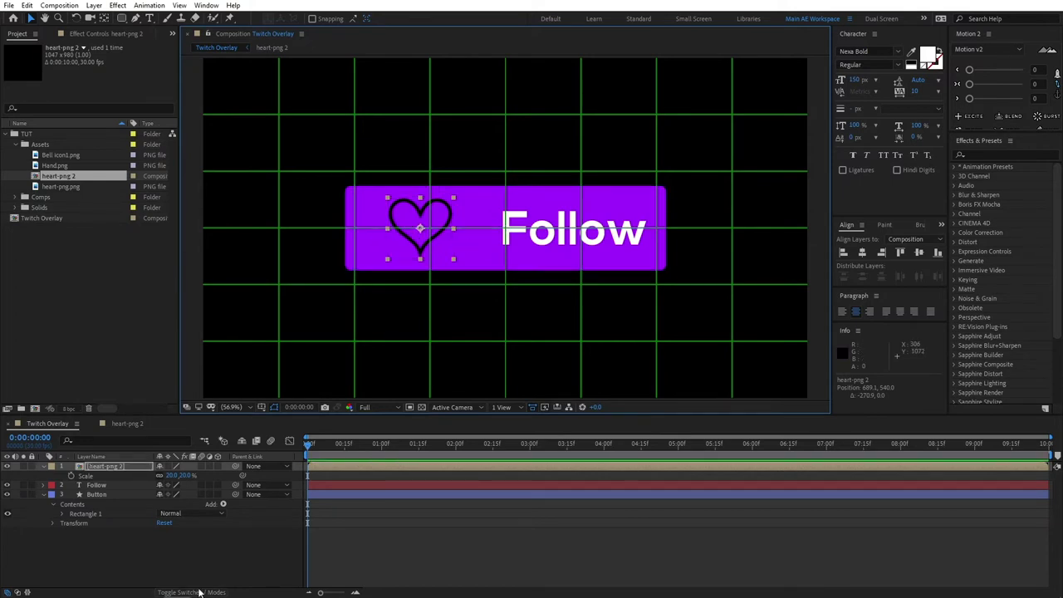
- Apply a Fill effect to the heart layer and set its color to white (FFFFFF)
{"action": "left_click", "coordinate": [106, 468]}
{"action": "right_click", "coordinate": [106, 468]}
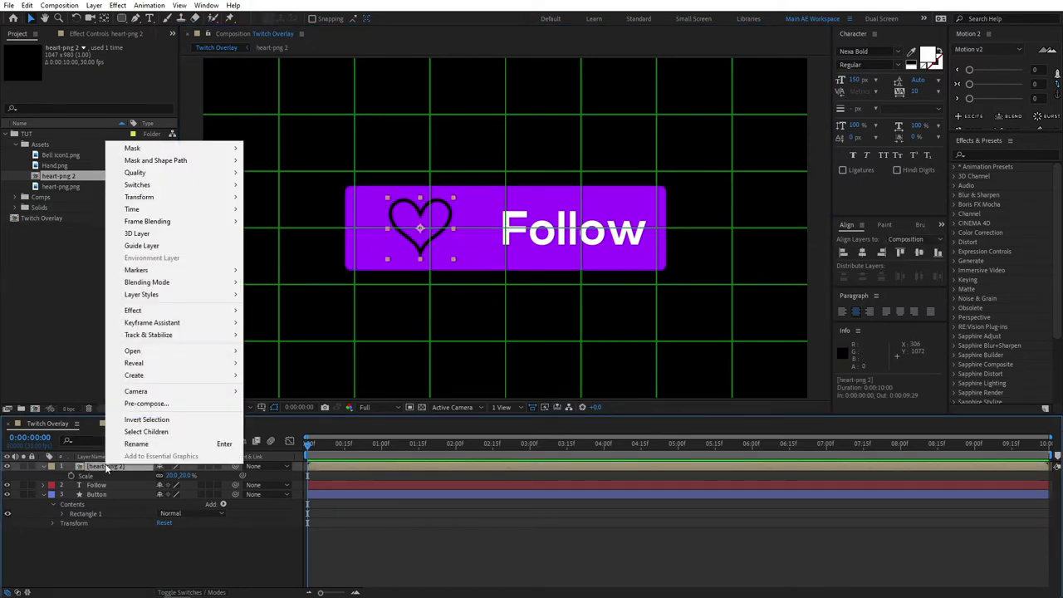
{"action": "mouse_move", "coordinate": [152, 312]}
{"action": "mouse_move", "coordinate": [292, 298]}
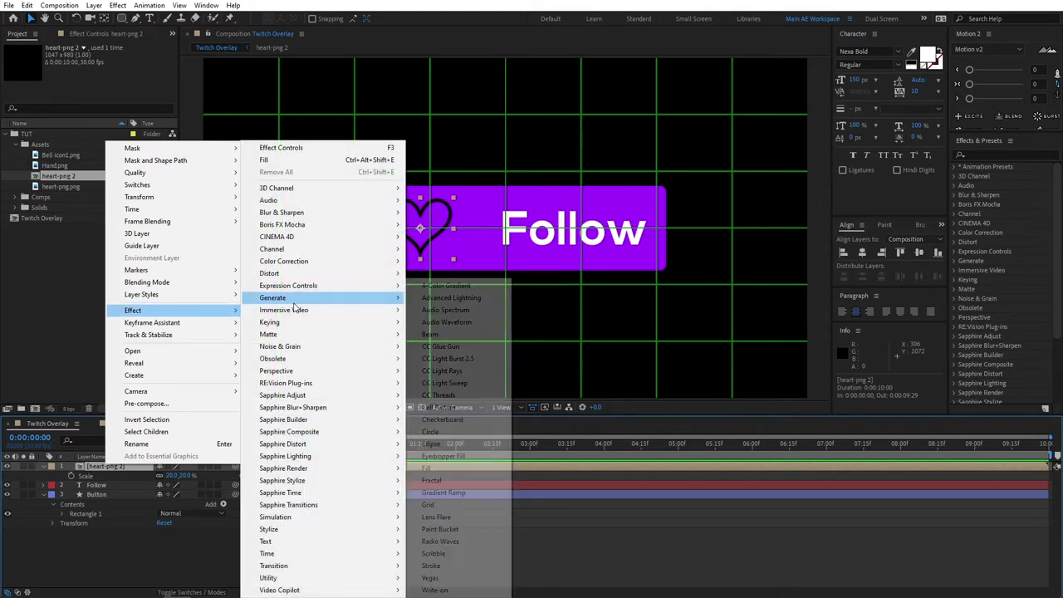
{"action": "left_click", "coordinate": [435, 470]}
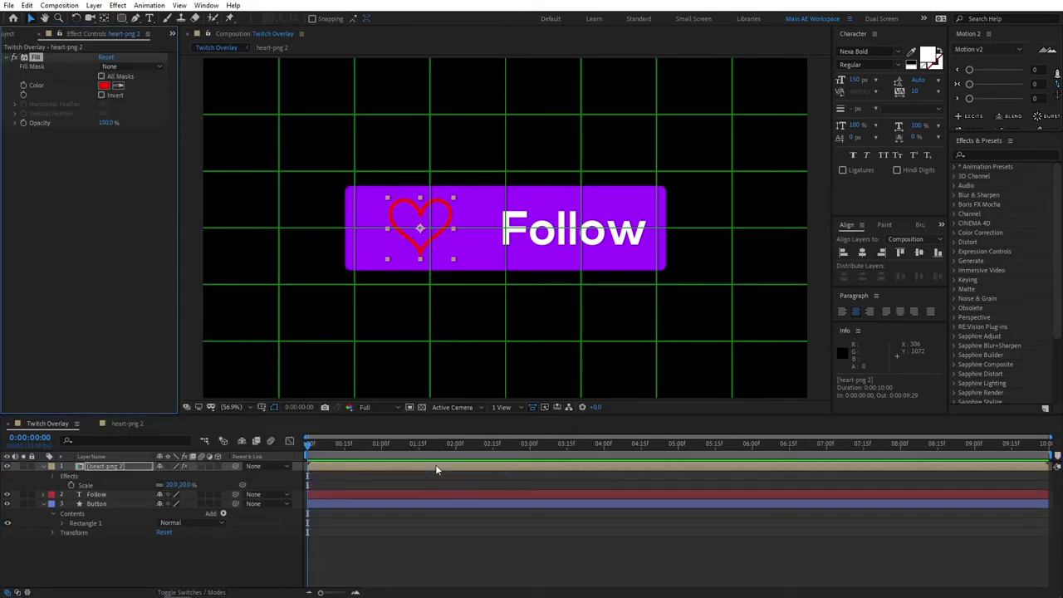
{"action": "left_click", "coordinate": [103, 86]}
{"action": "left_click_drag", "start_coordinate": [106, 338], "coordinate": [34, 235]}
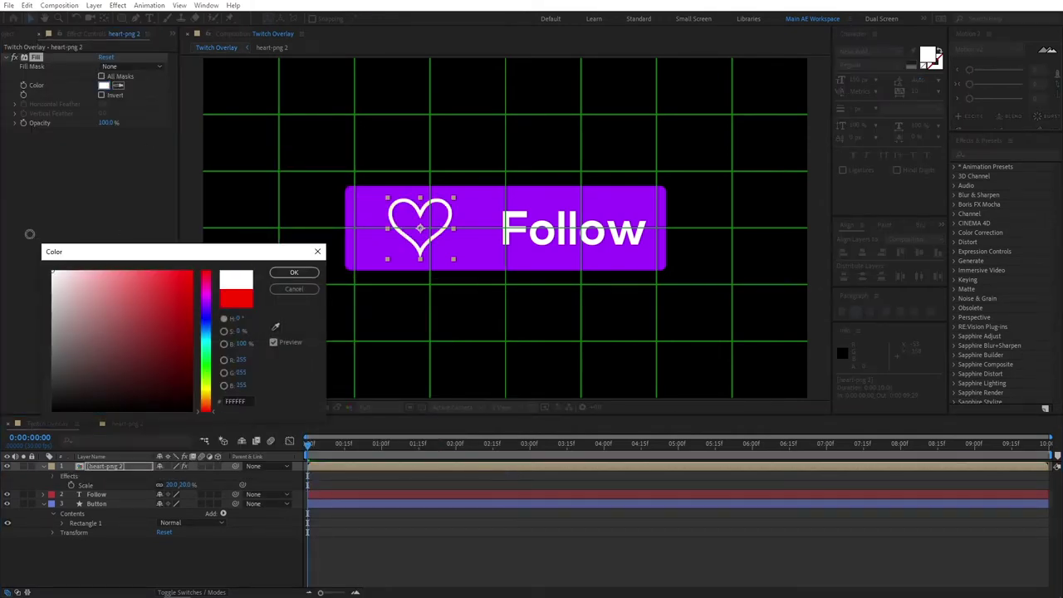
{"action": "left_click", "coordinate": [295, 274]}
{"action": "left_click", "coordinate": [250, 553]}
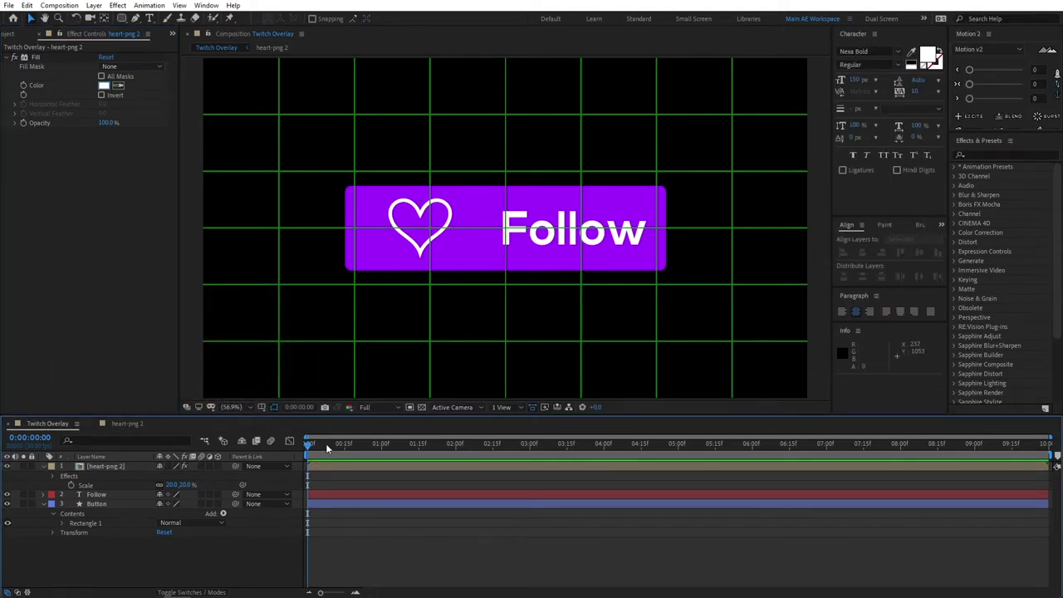
- Parent the heart-png 2 and Follow layers to the Button layer
{"action": "left_click_drag", "start_coordinate": [335, 448], "coordinate": [371, 447]}
{"action": "left_click", "coordinate": [109, 468]}
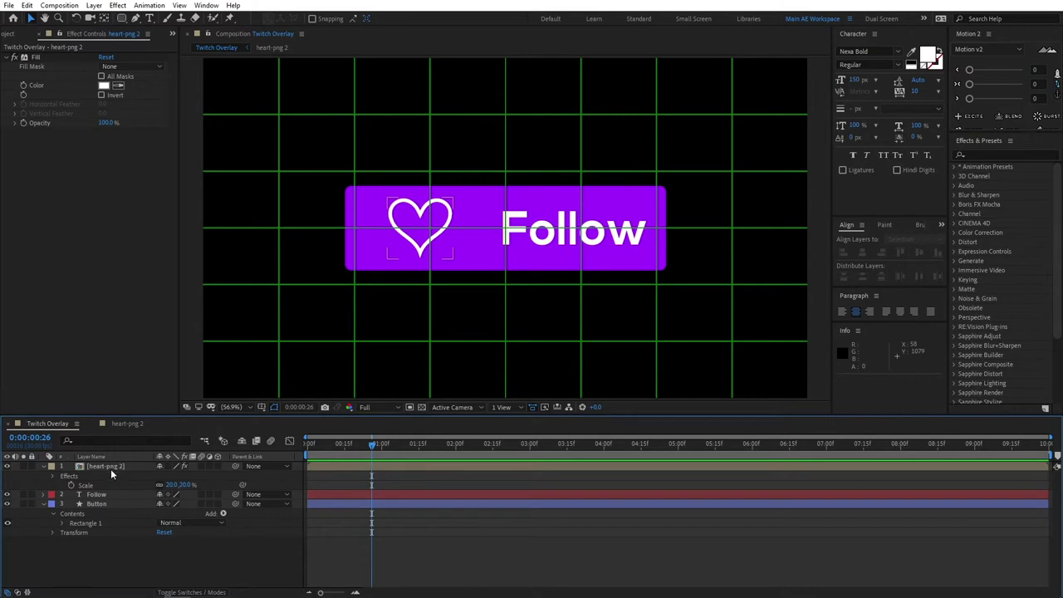
{"action": "left_click", "coordinate": [100, 504]}
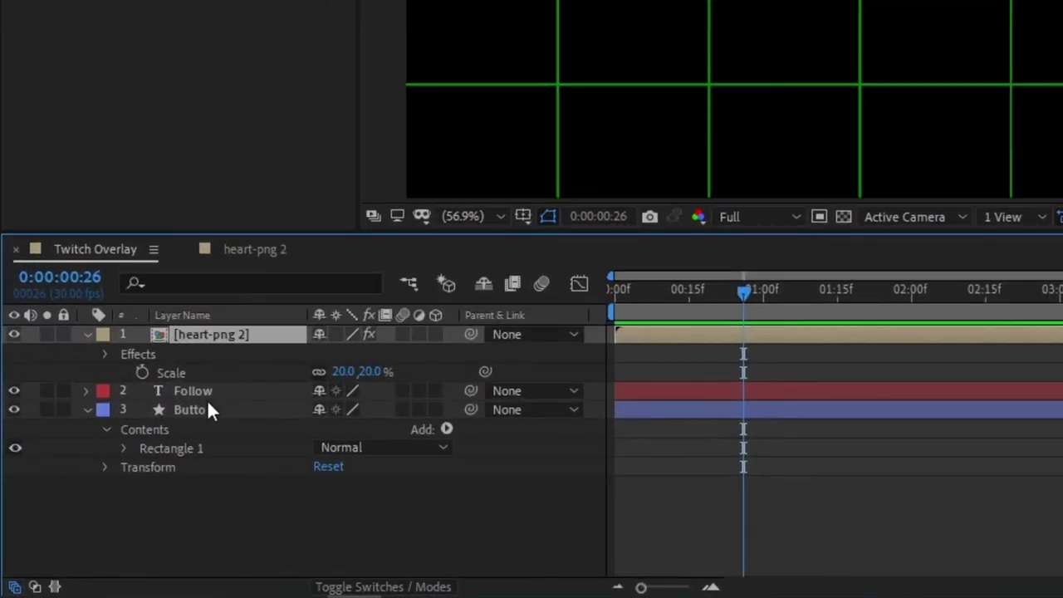
{"action": "left_click", "coordinate": [213, 388], "text": "ctrl"}
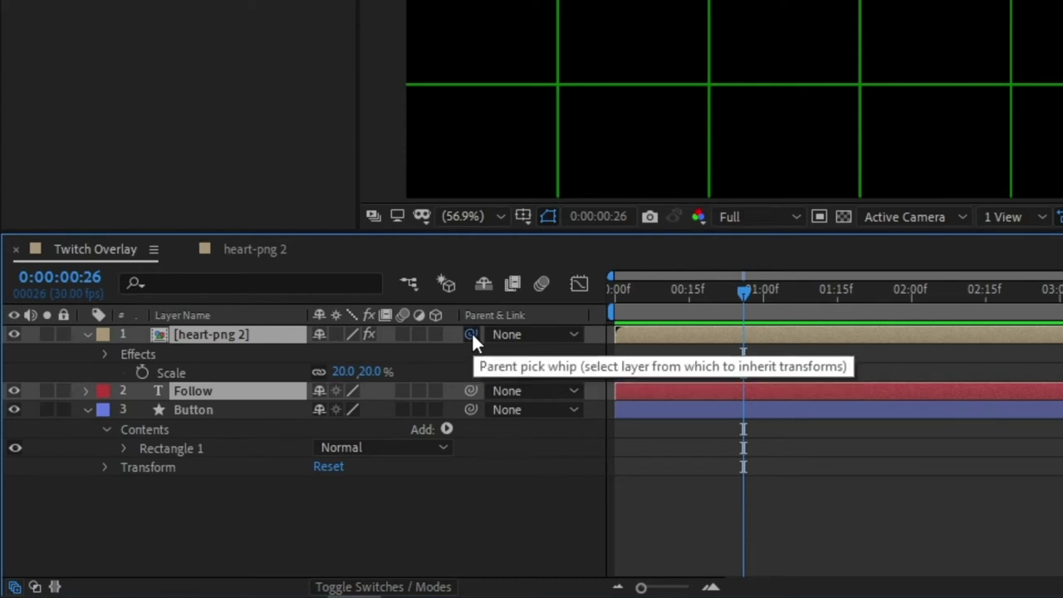
{"action": "left_click_drag", "start_coordinate": [470, 333], "coordinate": [210, 405]}
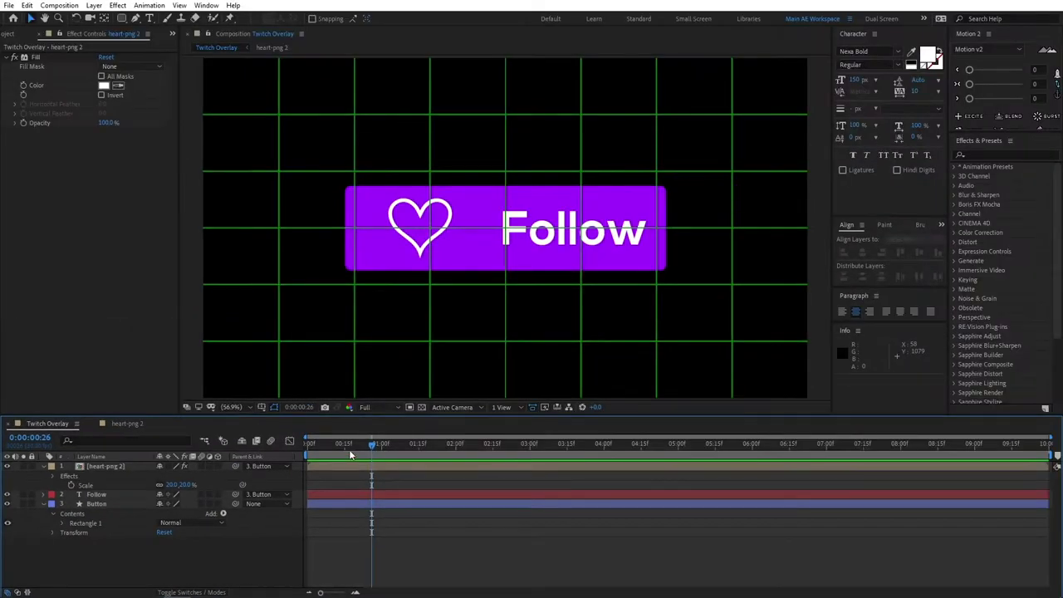
- Start animating the Button layer's scale with a keyframe of 0% at the beginning of the timeline
{"action": "key", "text": "Home"}
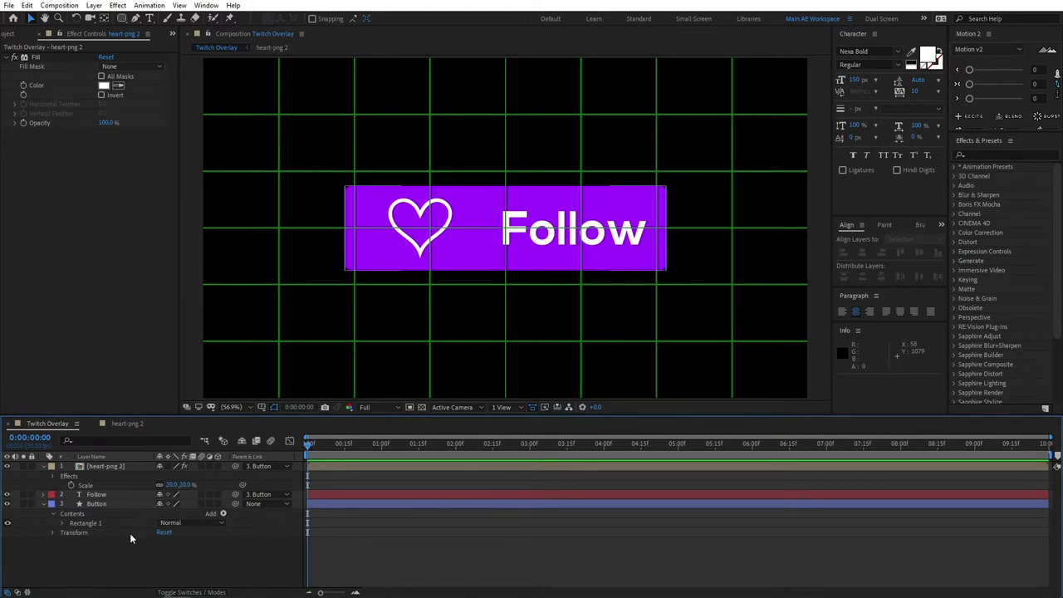
{"action": "left_click", "coordinate": [106, 504]}
{"action": "key", "text": "s"}
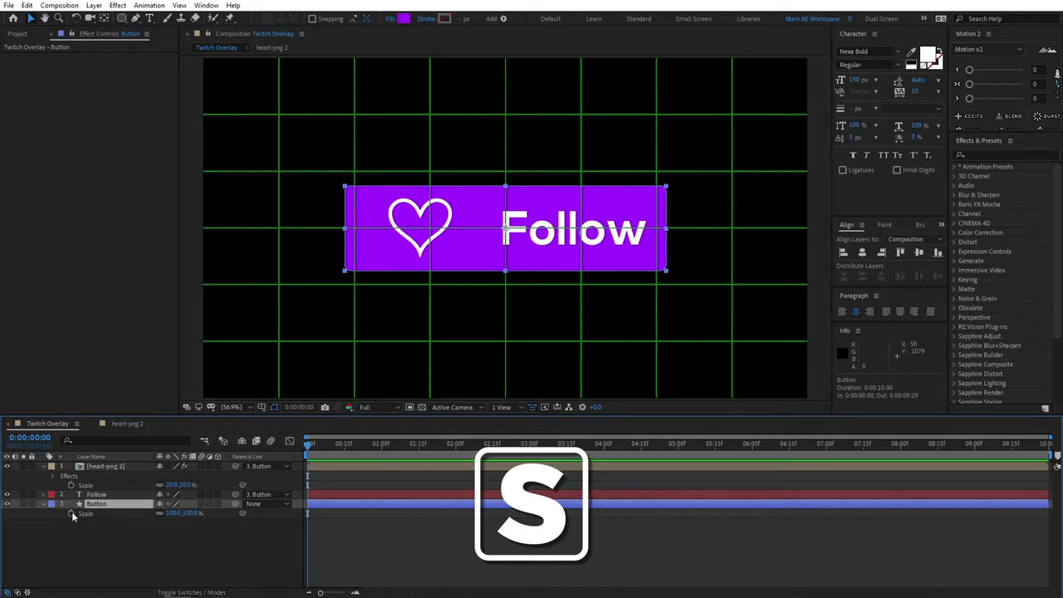
{"action": "left_click", "coordinate": [72, 513]}
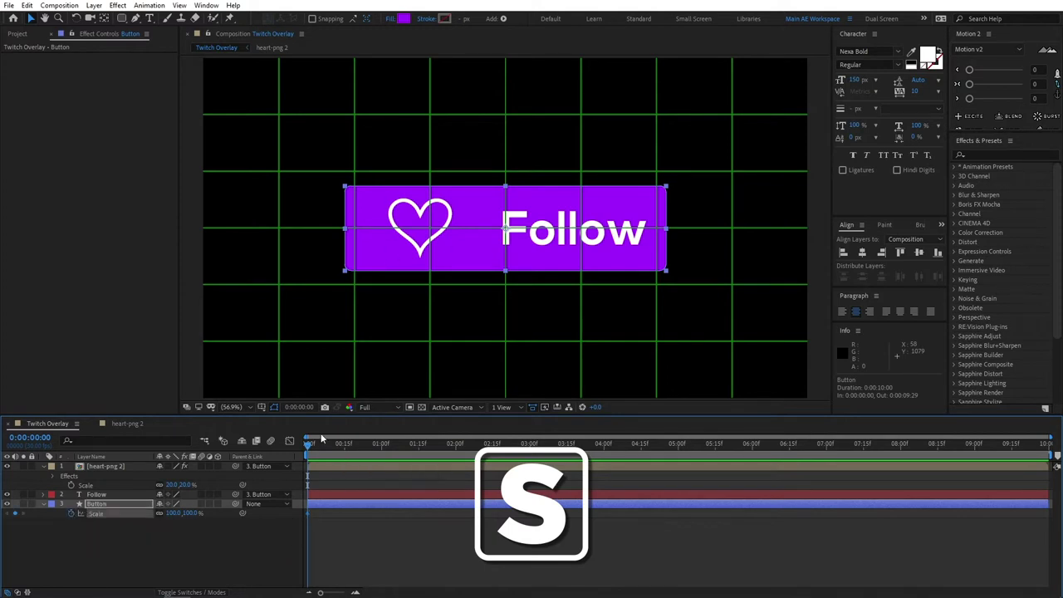
{"action": "left_click", "coordinate": [173, 513]}
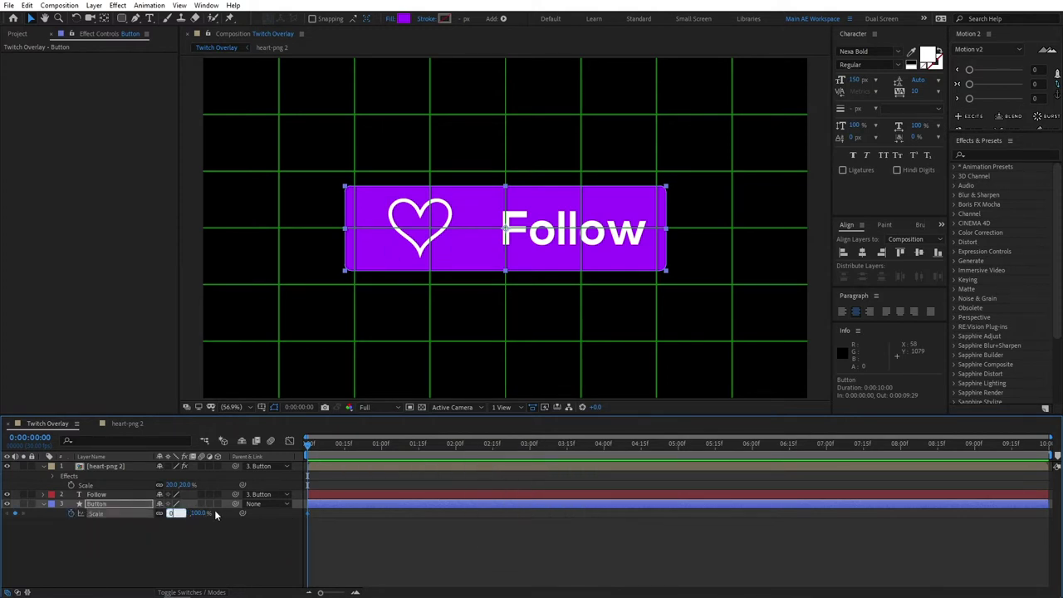
{"action": "type", "text": "0"}
{"action": "key", "text": "Return"}
- Add a second Button scale keyframe of 100% at 1 second
{"action": "left_click", "coordinate": [381, 444]}
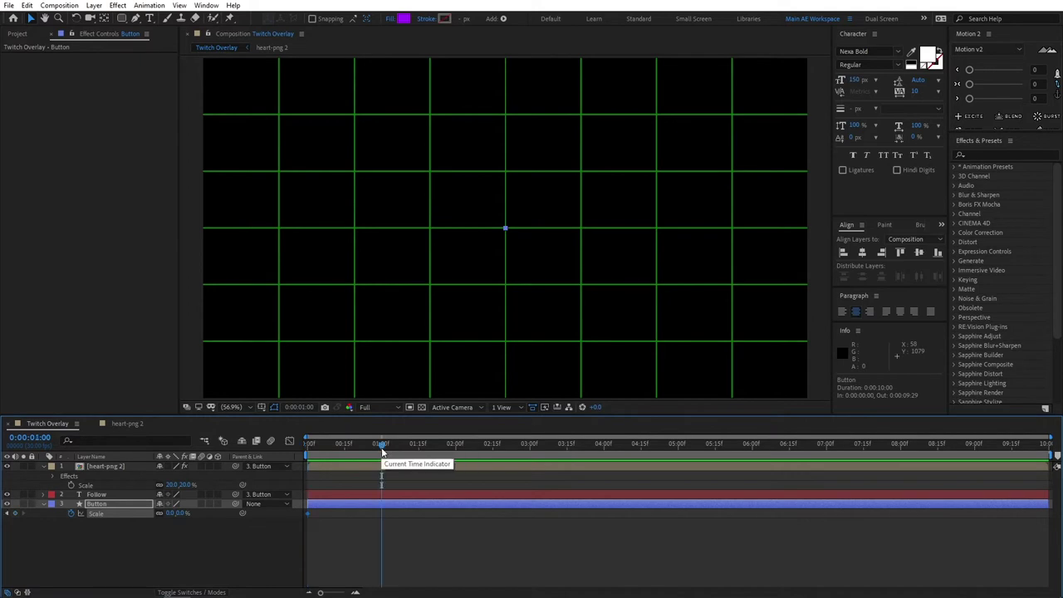
{"action": "left_click", "coordinate": [178, 513]}
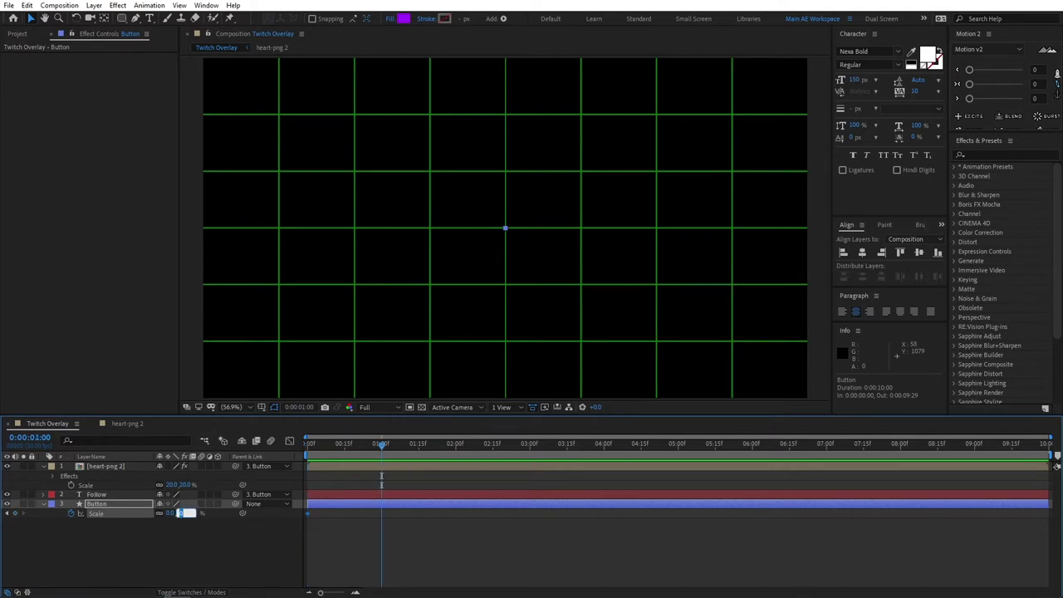
{"action": "key", "text": "Return"}
- Apply Easy Ease to both Button scale keyframes and reshape their speed graph with the influence handles
{"action": "left_click_drag", "start_coordinate": [436, 538], "coordinate": [294, 514]}
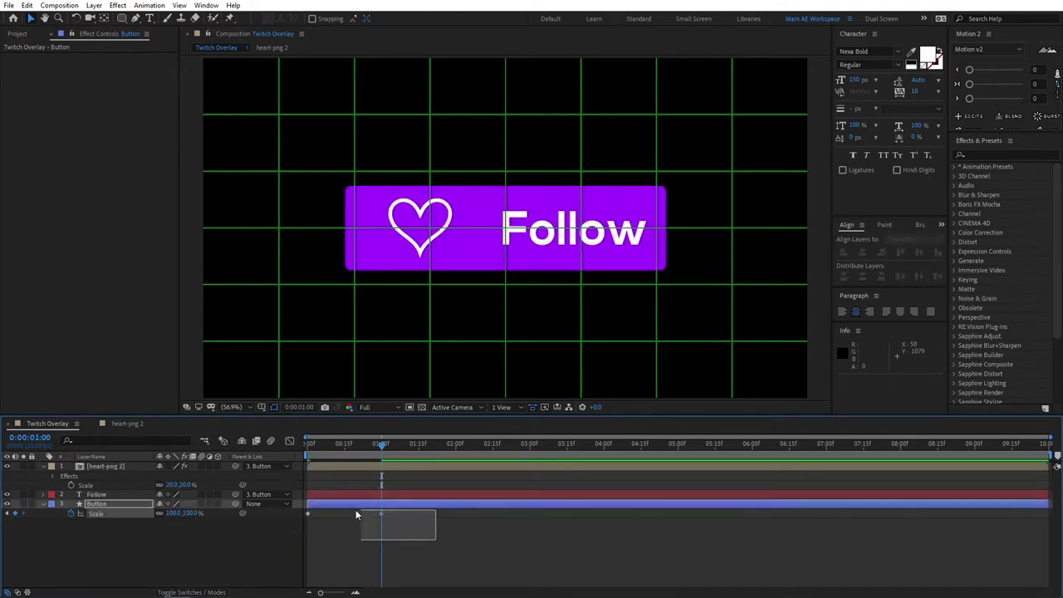
{"action": "left_click_drag", "start_coordinate": [588, 425], "coordinate": [588, 425]}
{"action": "key", "text": "F9"}
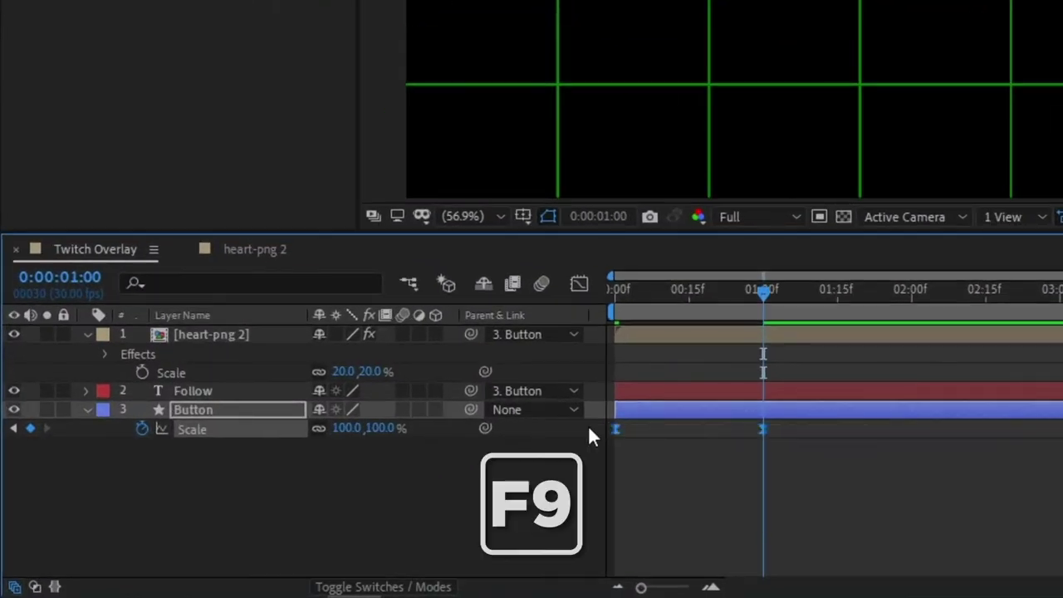
{"action": "left_click", "coordinate": [579, 283]}
{"action": "left_click_drag", "start_coordinate": [833, 488], "coordinate": [704, 528]}
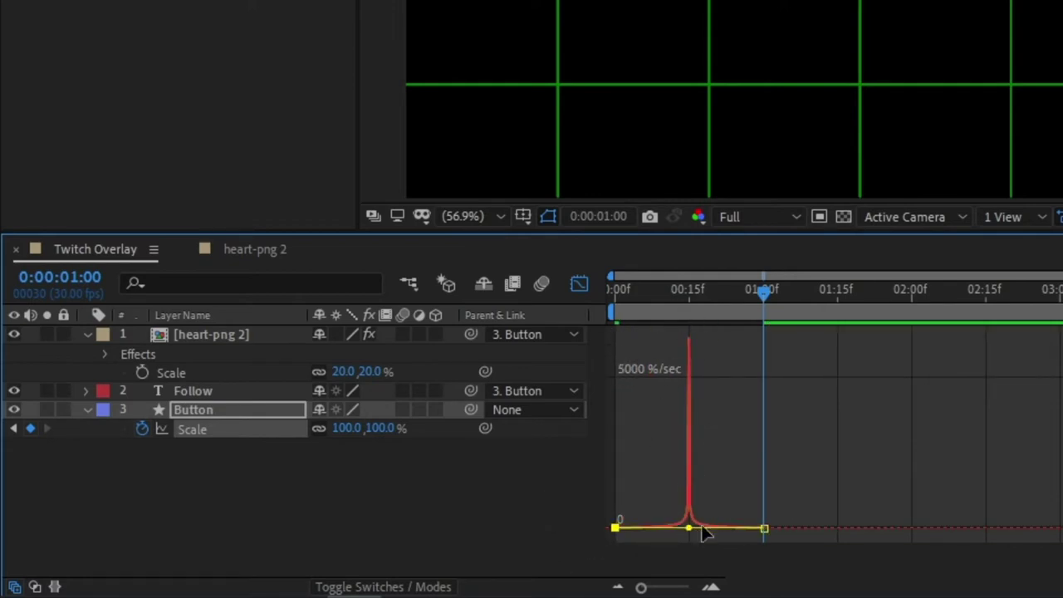
{"action": "key", "text": "shift+F3"}
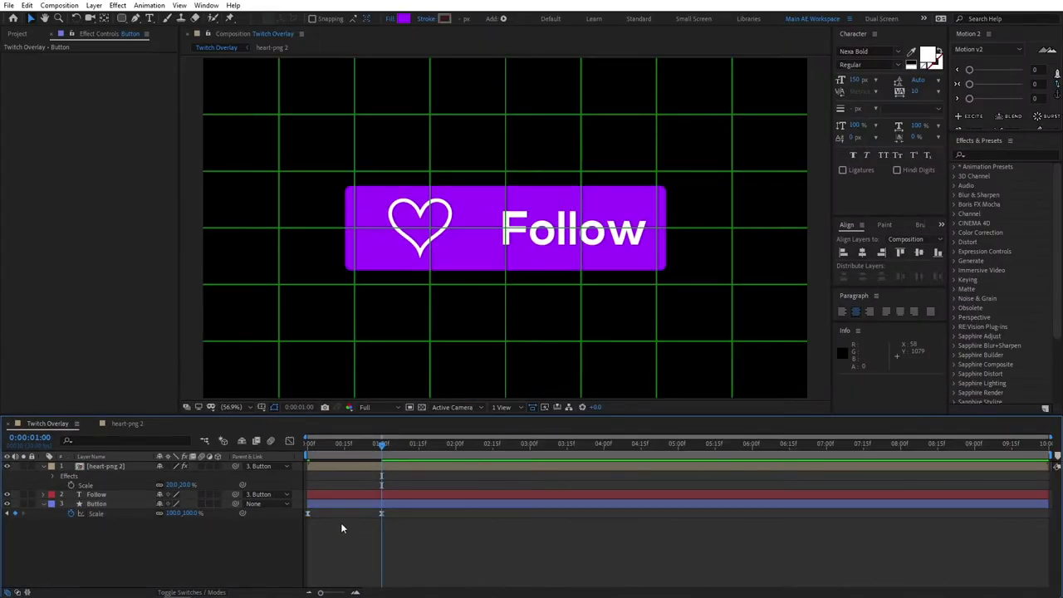
- Preview the button's scale-in animation, ending with the playhead at 1 second
{"action": "left_click", "coordinate": [340, 528]}
{"action": "key", "text": "space"}
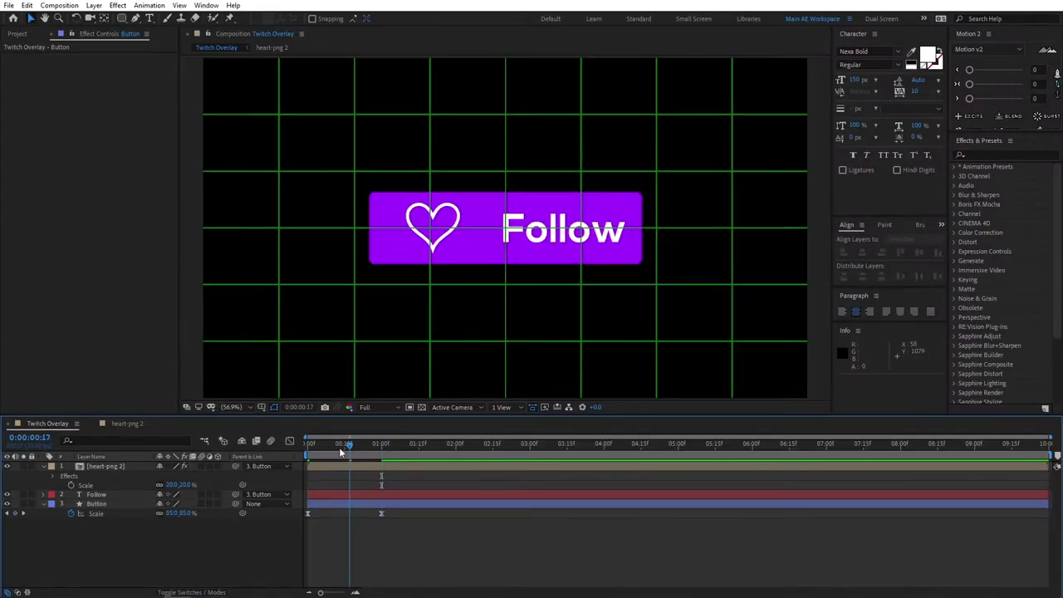
{"action": "key", "text": "space"}
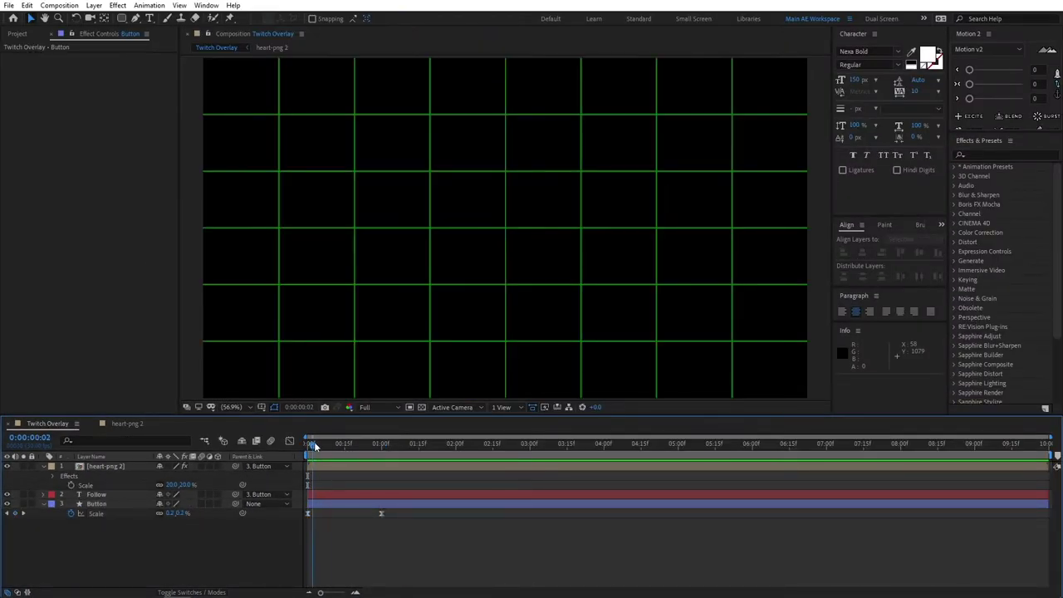
{"action": "left_click_drag", "start_coordinate": [334, 445], "coordinate": [383, 469]}
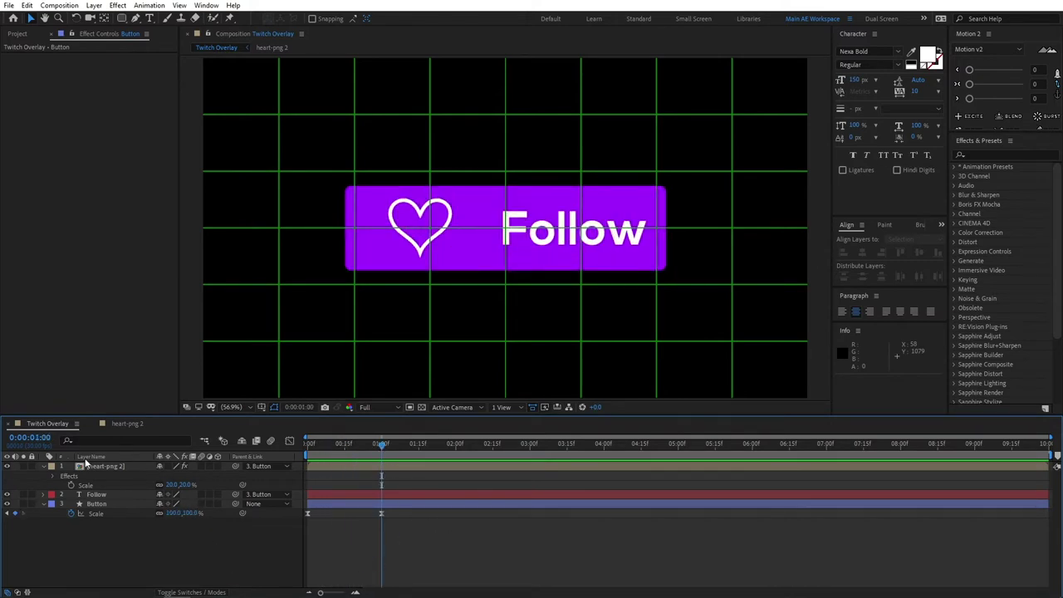
- Make a new composition from Hand.png and add it to Twitch Overlay as the topmost layer
{"action": "left_click", "coordinate": [16, 34]}
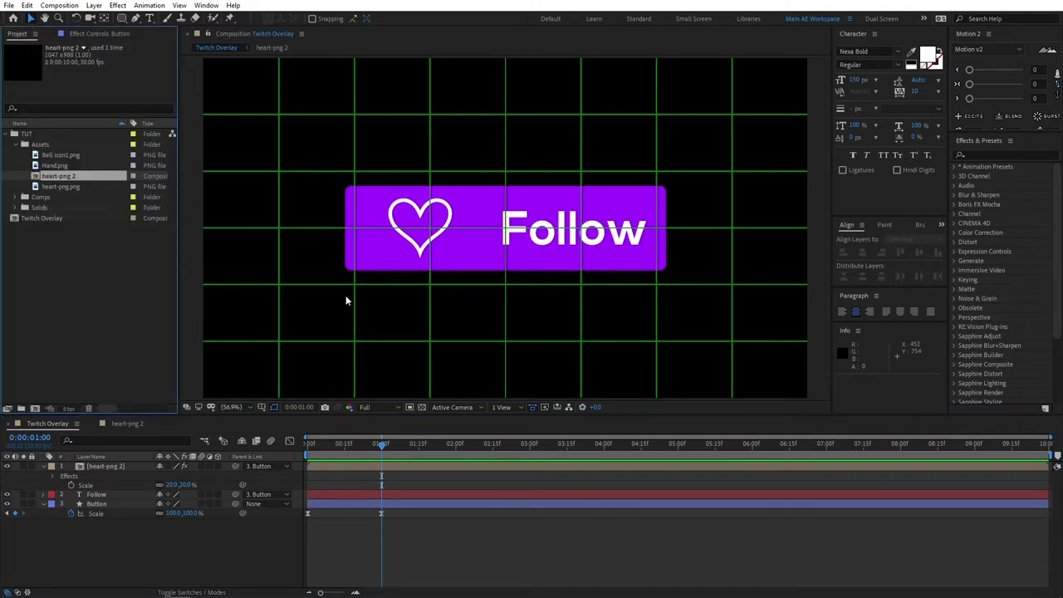
{"action": "left_click", "coordinate": [57, 166]}
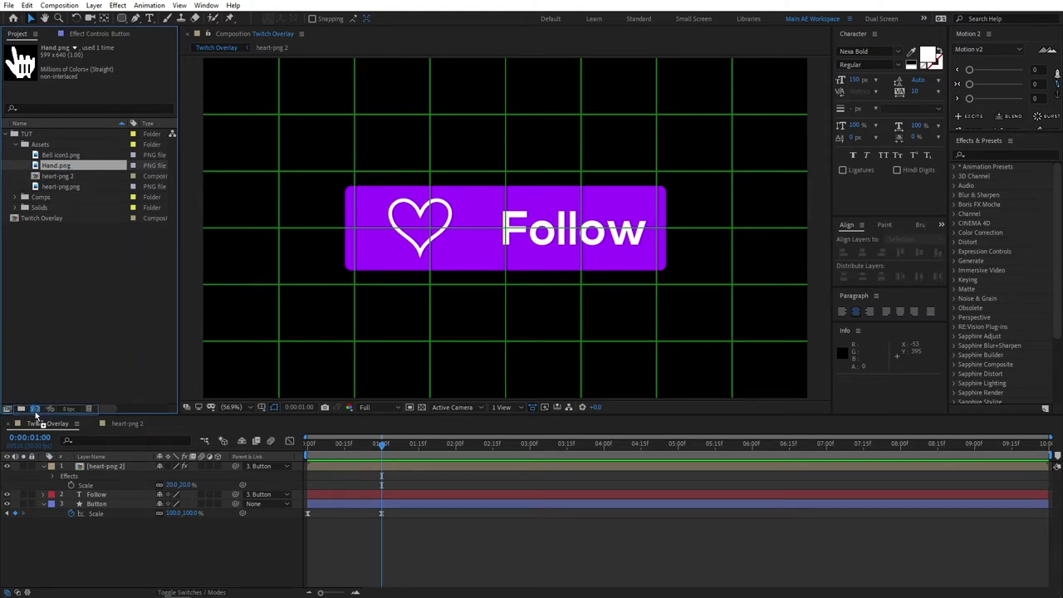
{"action": "left_click_drag", "start_coordinate": [36, 415], "coordinate": [35, 408]}
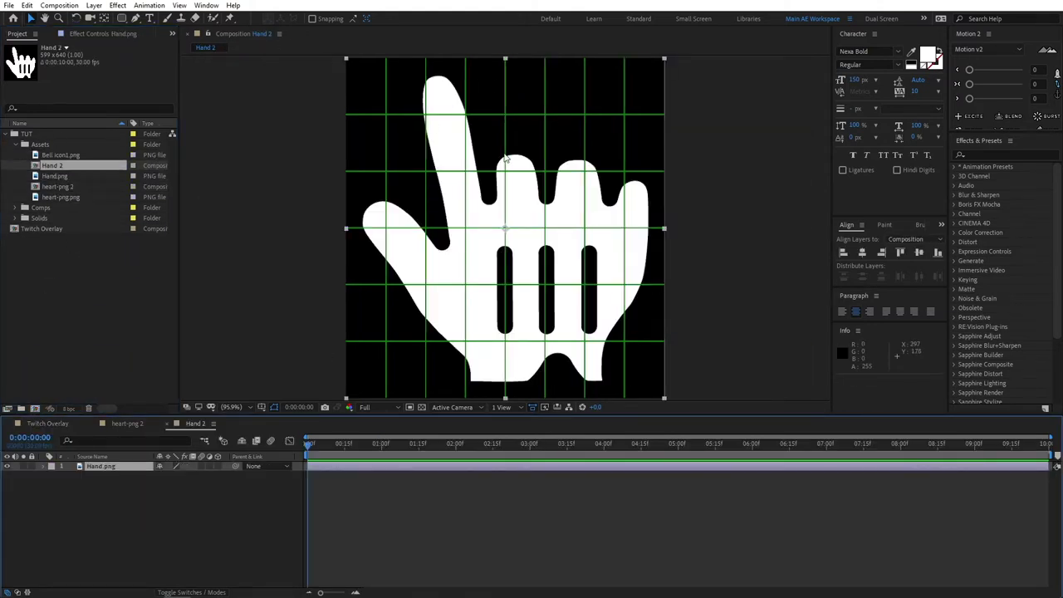
{"action": "left_click", "coordinate": [46, 423]}
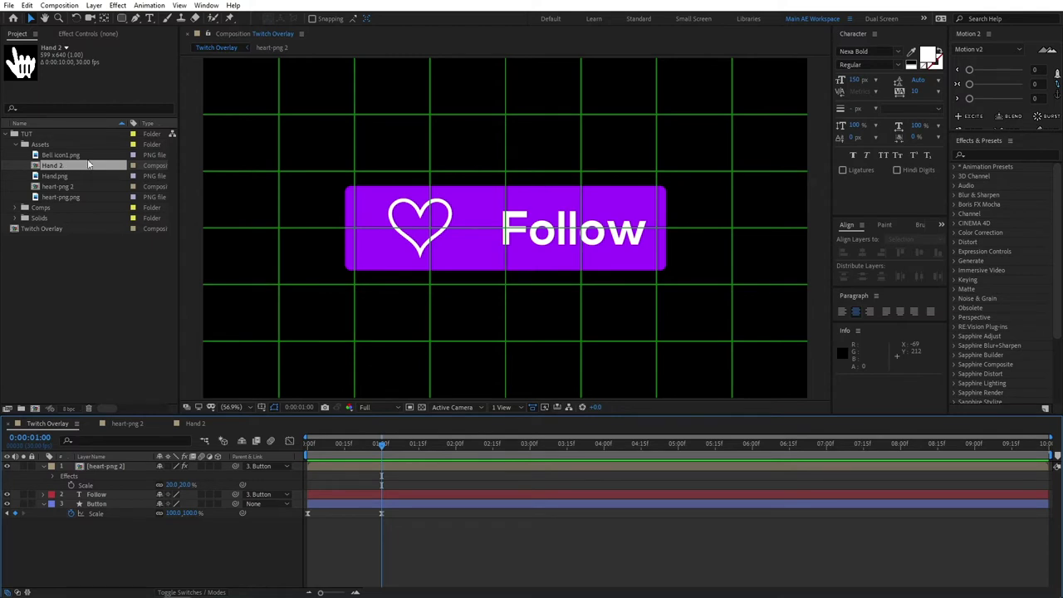
{"action": "left_click_drag", "start_coordinate": [56, 167], "coordinate": [99, 465]}
- Scale the Hand 2 layer down to 20%
{"action": "key", "text": "s"}
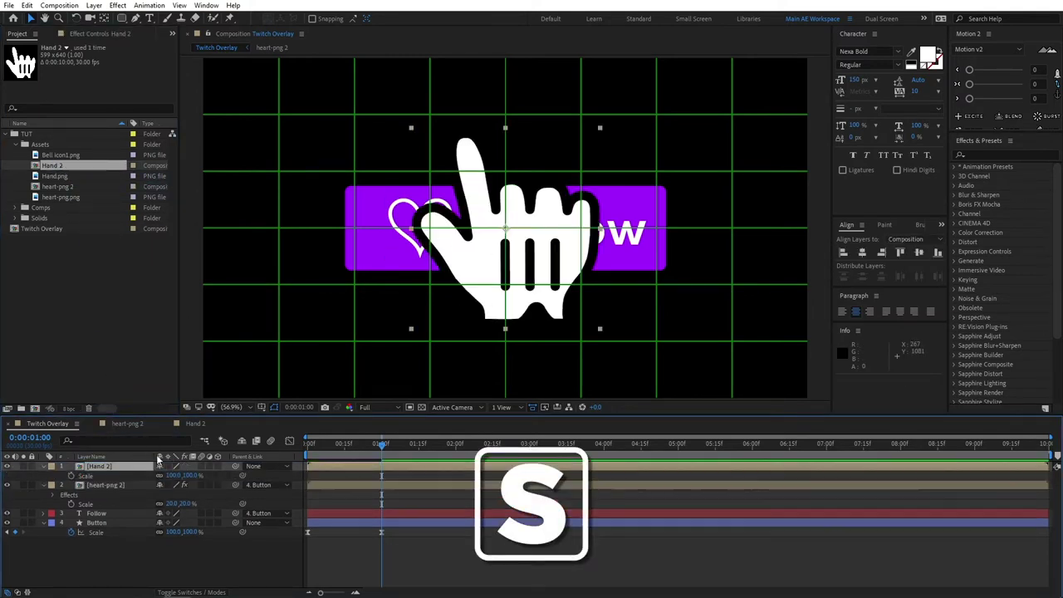
{"action": "left_click_drag", "start_coordinate": [173, 476], "coordinate": [137, 475]}
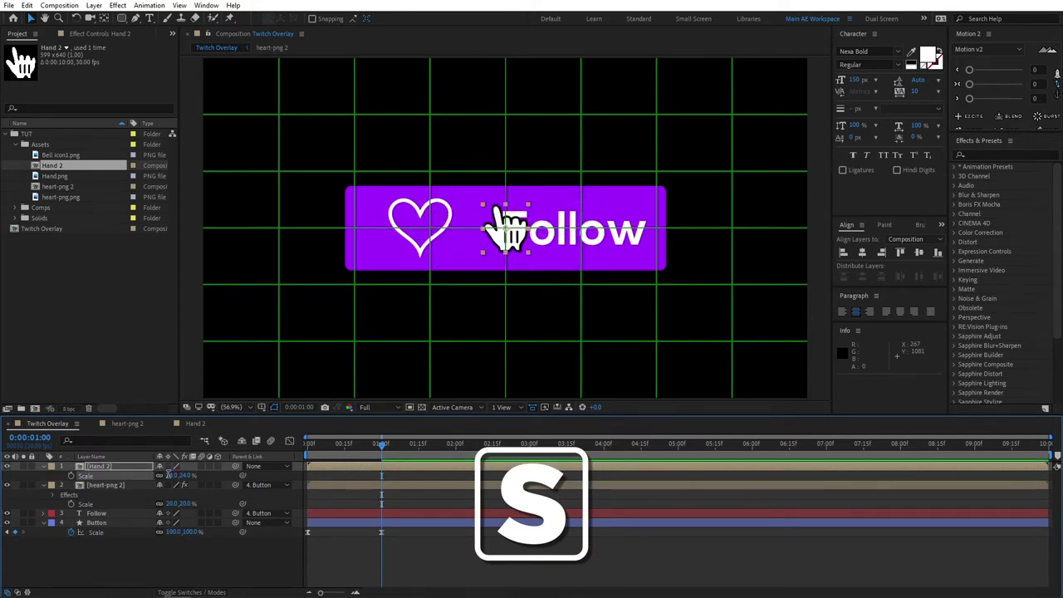
{"action": "left_click", "coordinate": [310, 479]}
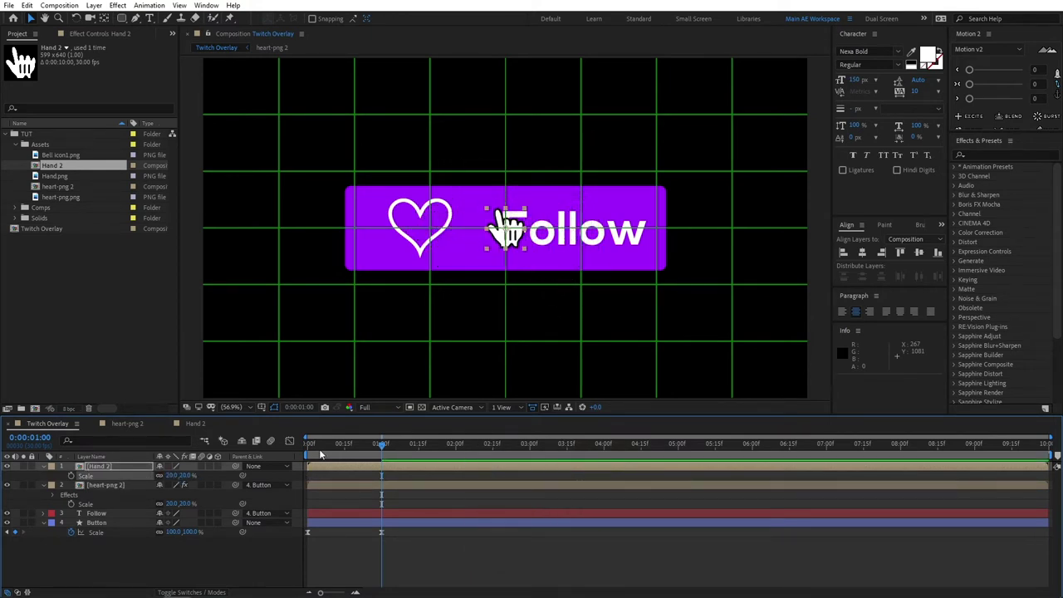
{"action": "left_click", "coordinate": [242, 542]}
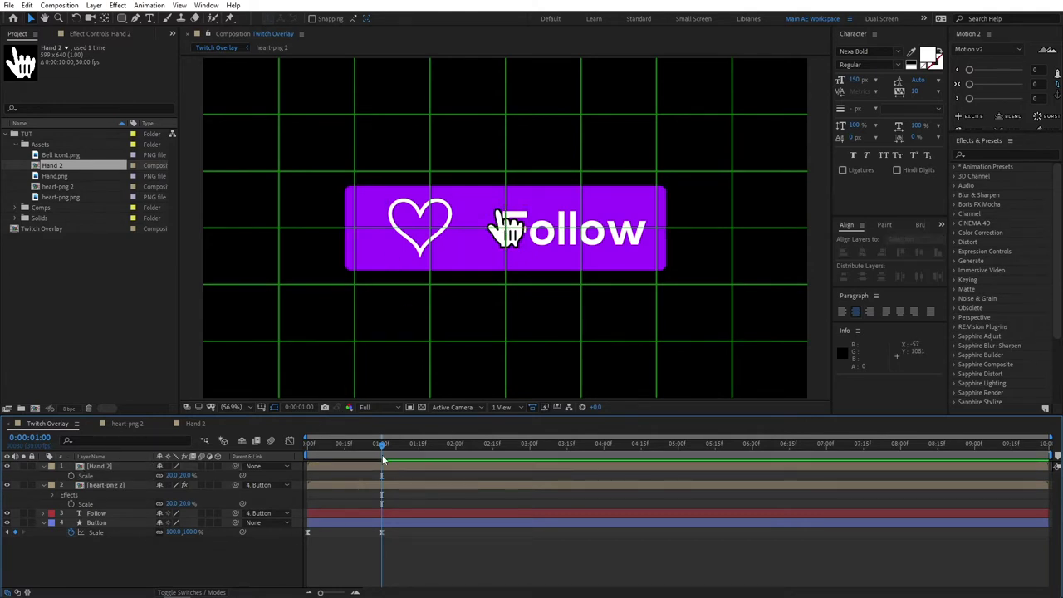
- Animate the Hand 2 layer's position from about 580, 1172 below the frame at 1 second to about 1016, 600 on the button at 2 seconds
{"action": "left_click", "coordinate": [118, 468]}
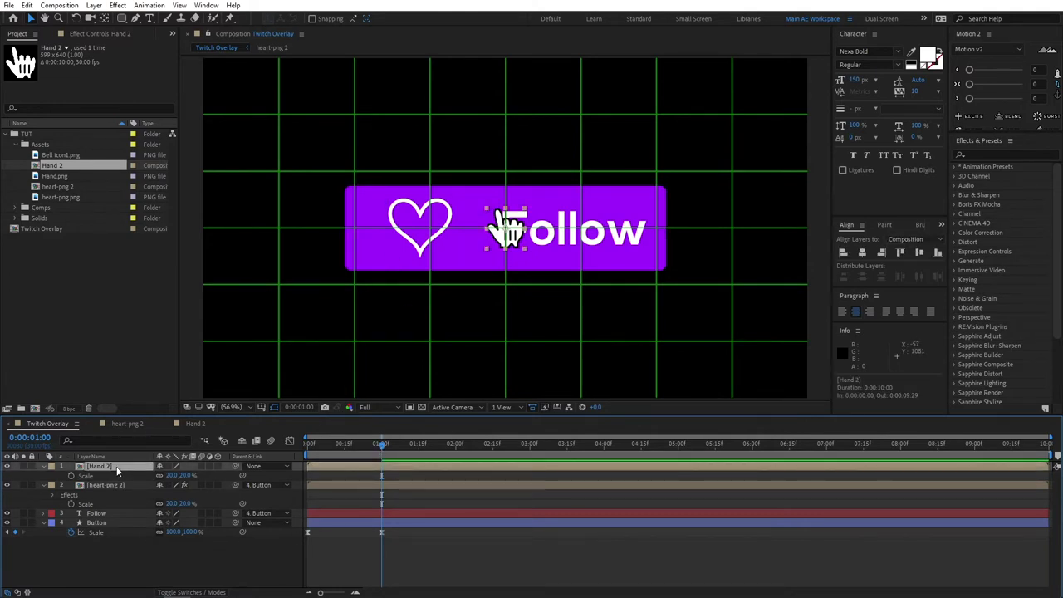
{"action": "key", "text": "p"}
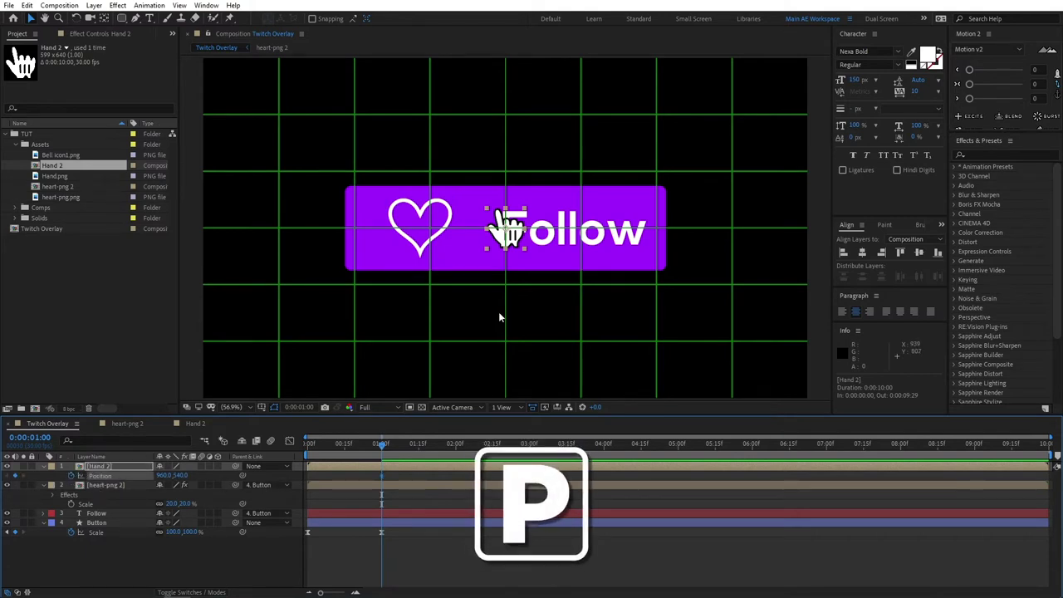
{"action": "scroll", "coordinate": [503, 228], "scroll_direction": "down", "scroll_amount": 2}
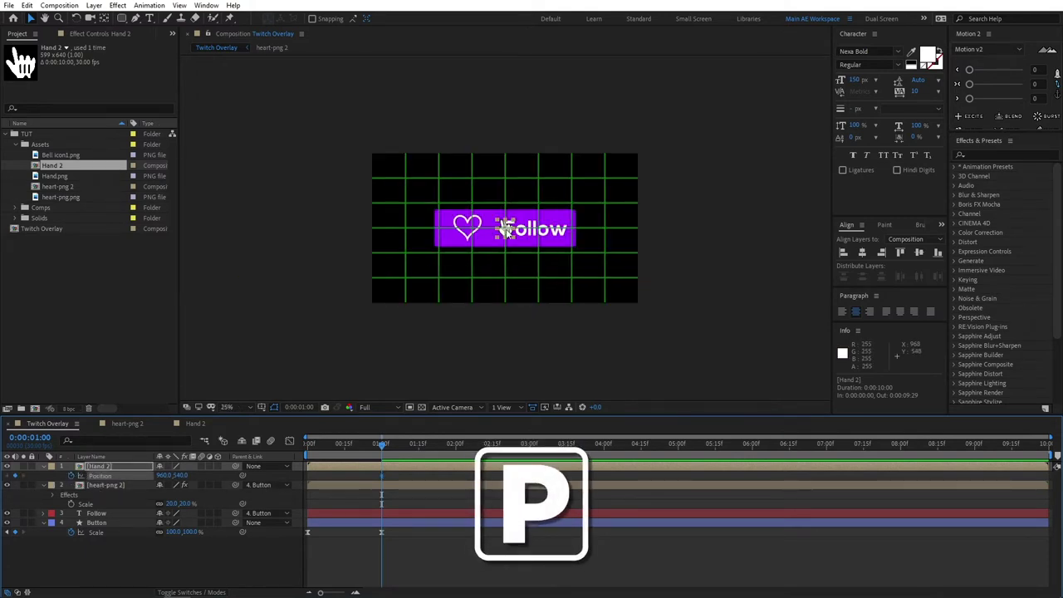
{"action": "left_click_drag", "start_coordinate": [507, 228], "coordinate": [451, 315]}
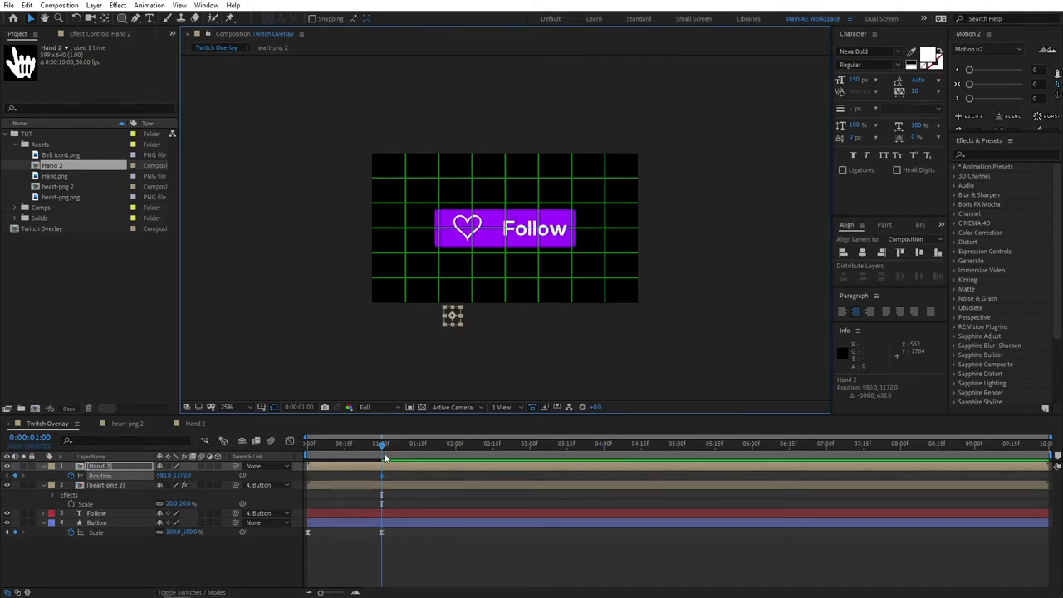
{"action": "left_click", "coordinate": [455, 447]}
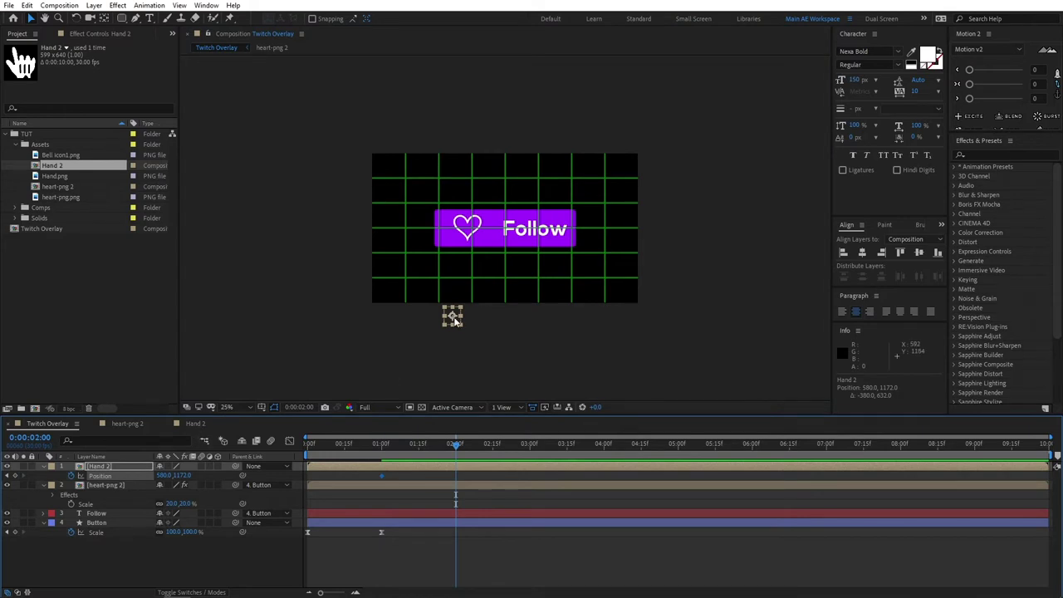
{"action": "left_click_drag", "start_coordinate": [454, 319], "coordinate": [514, 237]}
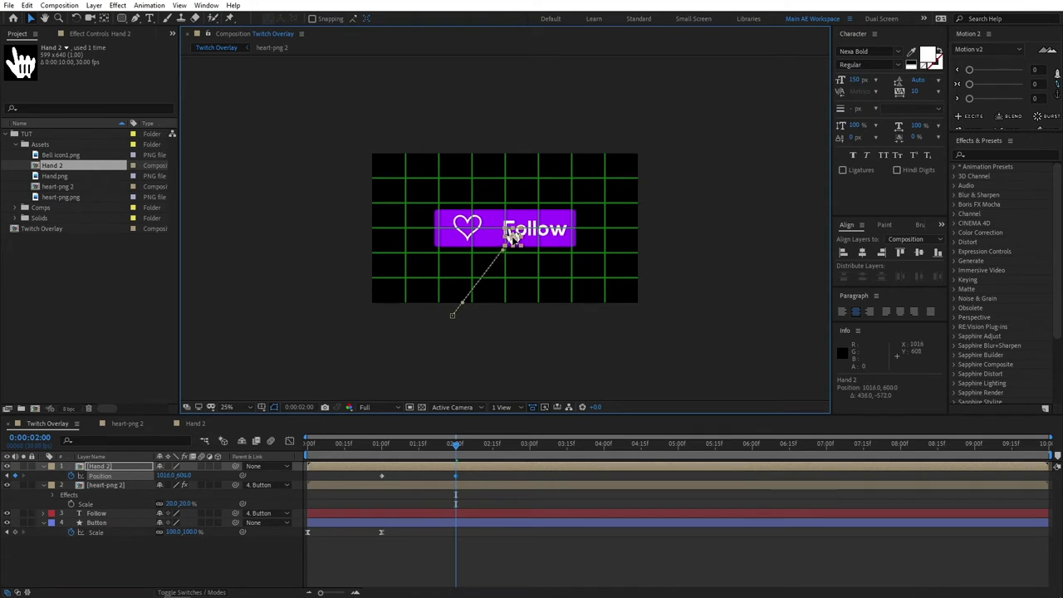
- Apply Easy Ease to both Hand 2 position keyframes and shape the speed graph to peak early and slow down gradually
{"action": "left_click_drag", "start_coordinate": [478, 470], "coordinate": [375, 479]}
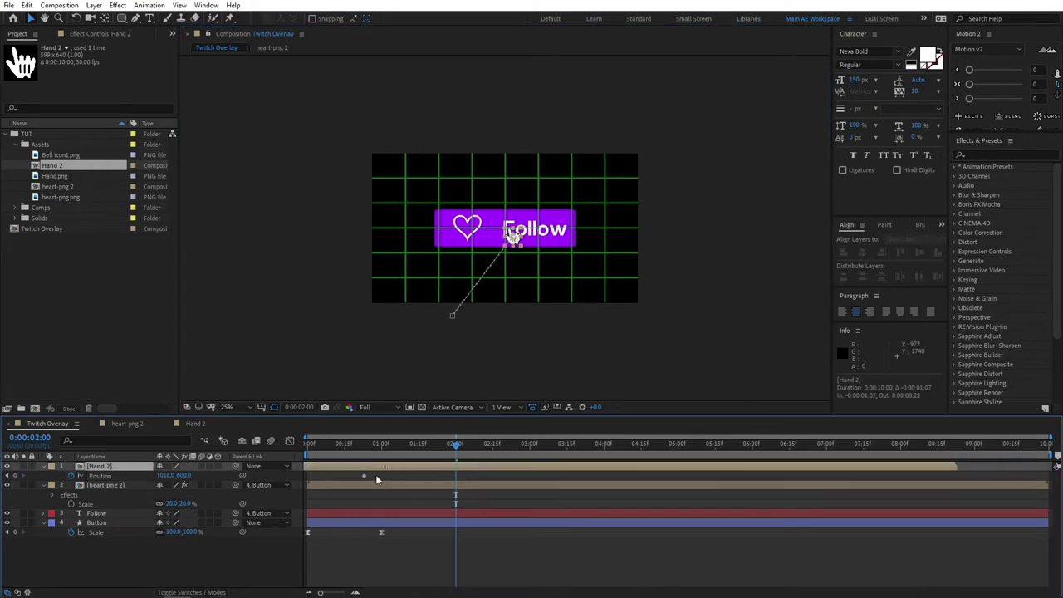
{"action": "key", "text": "ctrl+z"}
{"action": "left_click_drag", "start_coordinate": [466, 473], "coordinate": [364, 477]}
{"action": "key", "text": "F9"}
{"action": "left_click", "coordinate": [289, 441]}
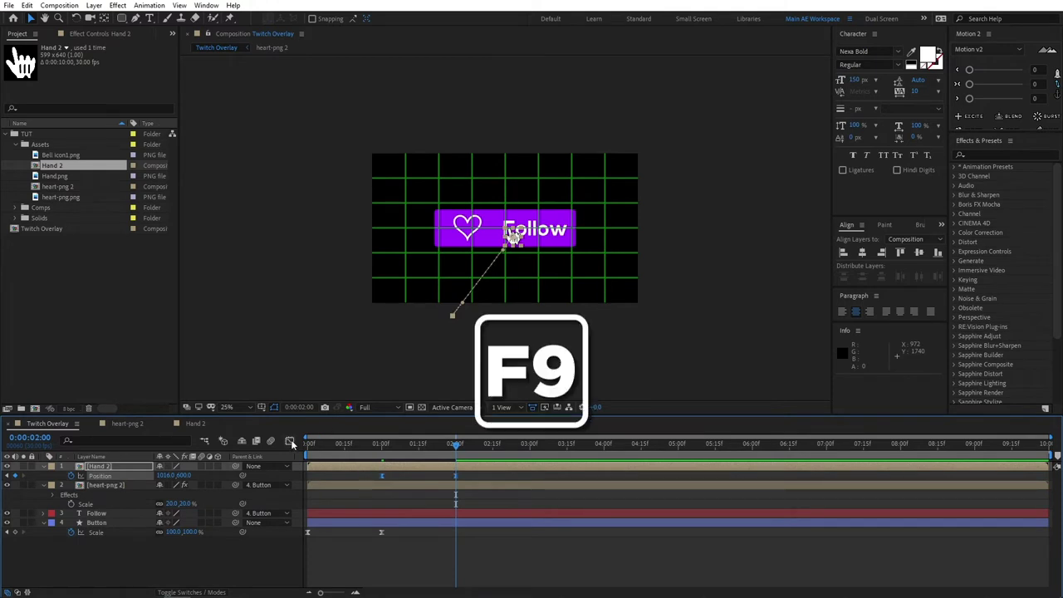
{"action": "left_click_drag", "start_coordinate": [478, 549], "coordinate": [420, 563]}
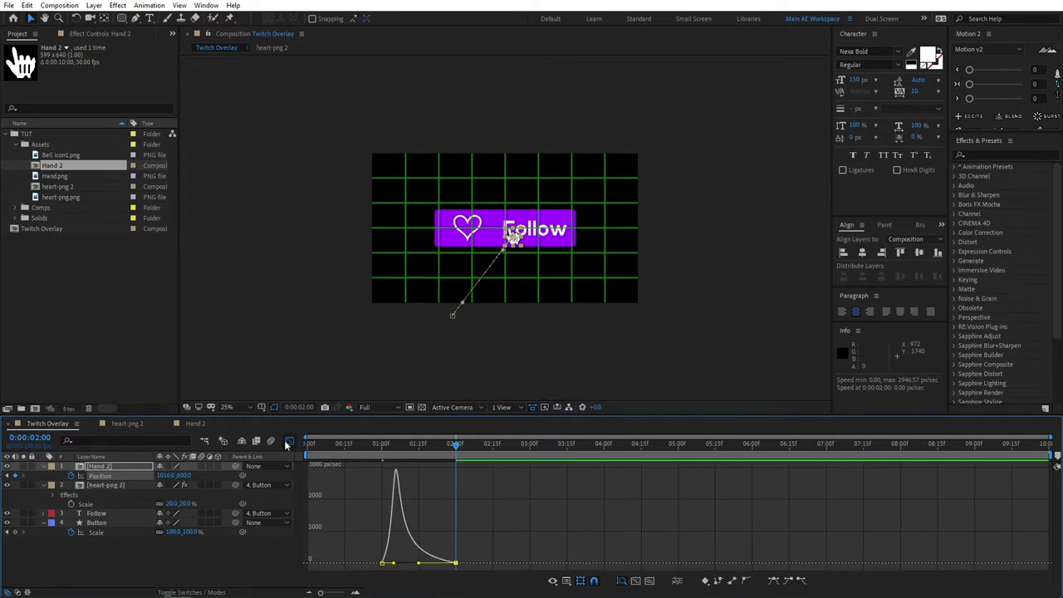
{"action": "left_click", "coordinate": [288, 441]}
- Preview the hand's movement toward the button from 1 second and inspect it up close at frame 1:08
{"action": "left_click", "coordinate": [436, 537]}
{"action": "left_click", "coordinate": [380, 447]}
{"action": "key", "text": "space"}
{"action": "left_click_drag", "start_coordinate": [381, 446], "coordinate": [404, 445]}
{"action": "scroll", "coordinate": [457, 294], "scroll_direction": "up", "scroll_amount": 4}
{"action": "left_click_drag", "start_coordinate": [457, 288], "coordinate": [505, 245]}
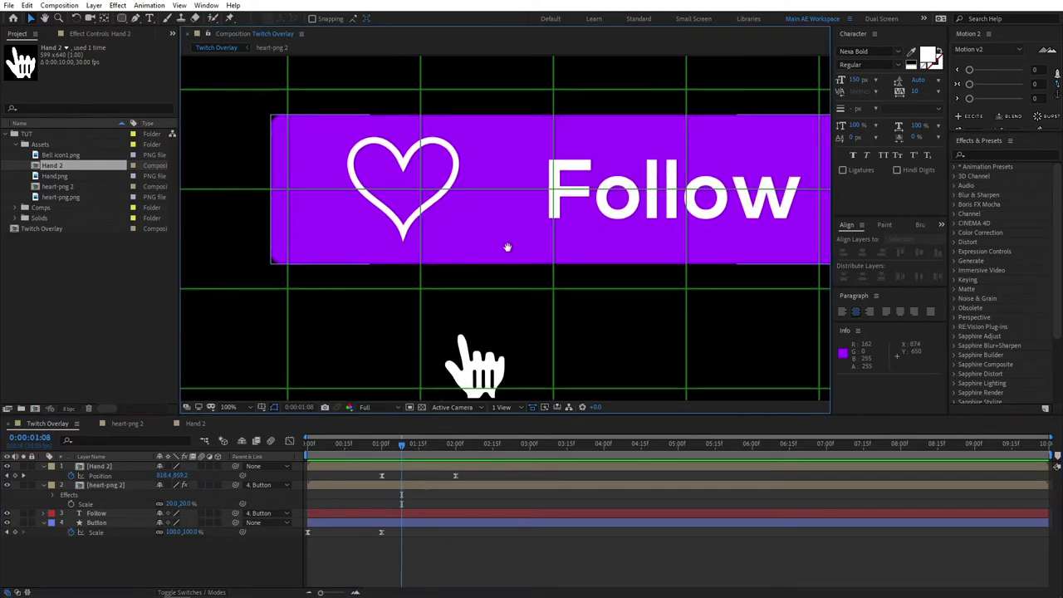
- Add a layer marker to Hand 2 at frame 1:12, where the fingertip reaches the button's lower edge
{"action": "left_click", "coordinate": [406, 446]}
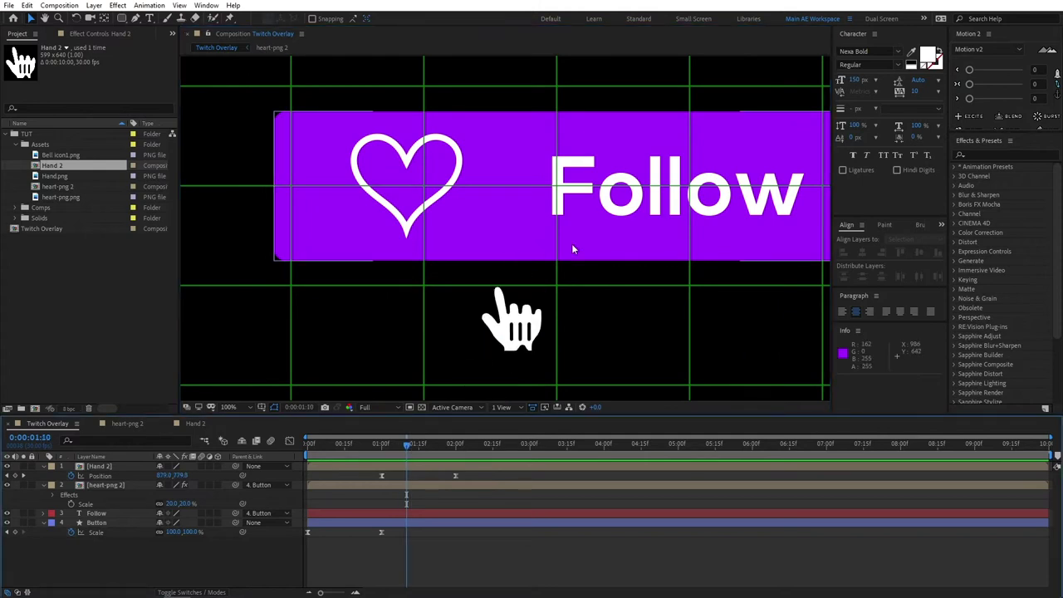
{"action": "key", "text": "Page_Down"}
{"action": "left_click", "coordinate": [508, 288]}
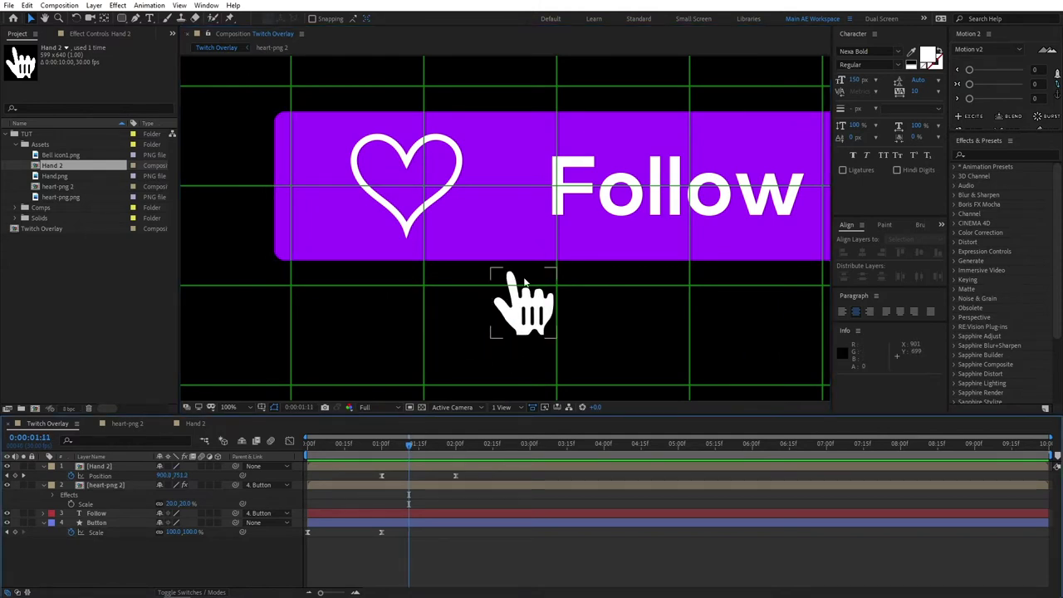
{"action": "key", "text": "Page_Down"}
{"action": "left_click", "coordinate": [418, 466]}
{"action": "key", "text": "KP_Multiply"}
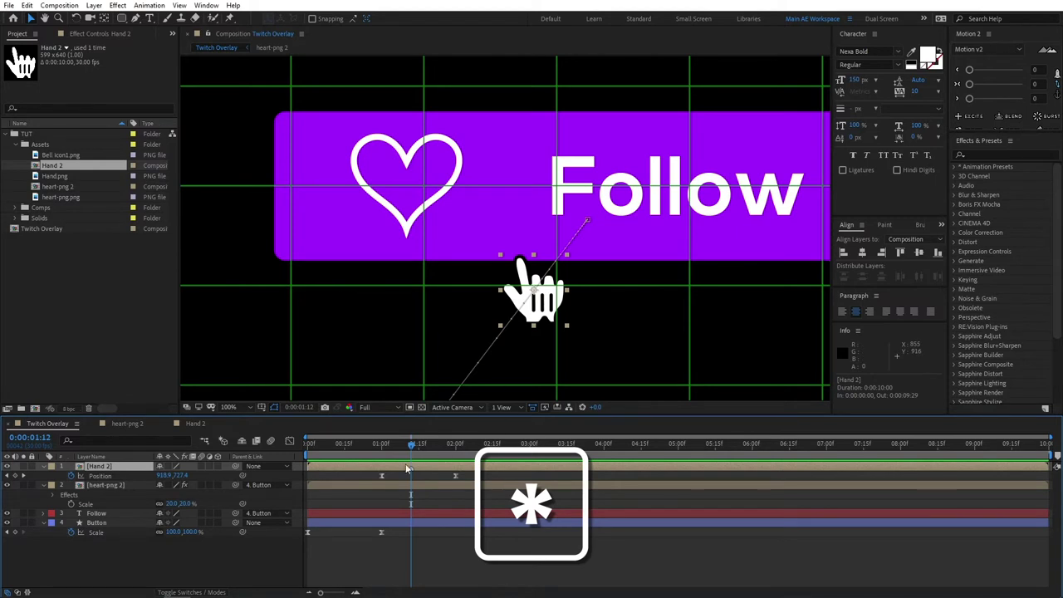
- Animate the heart-png 2 layer's scale from 20% at frame 1:12 to 25% at 2 seconds
{"action": "left_click", "coordinate": [122, 487]}
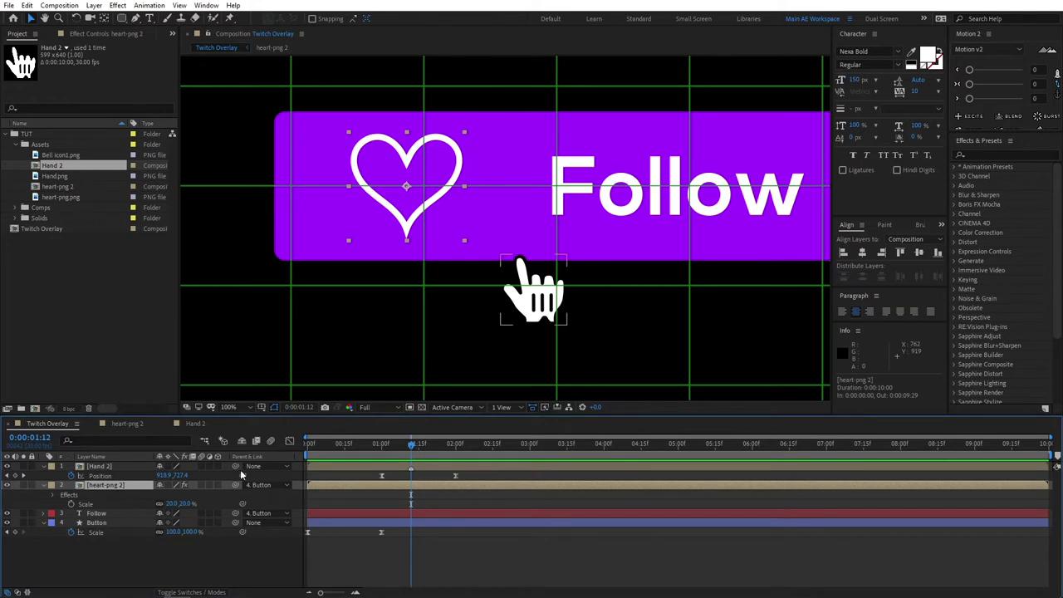
{"action": "key", "text": "s"}
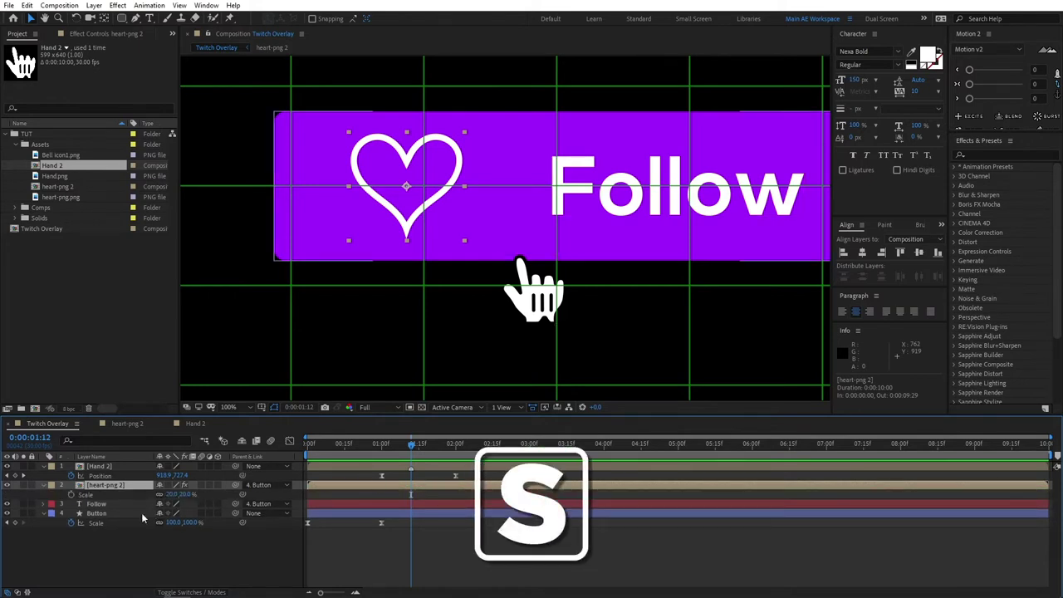
{"action": "left_click", "coordinate": [72, 494]}
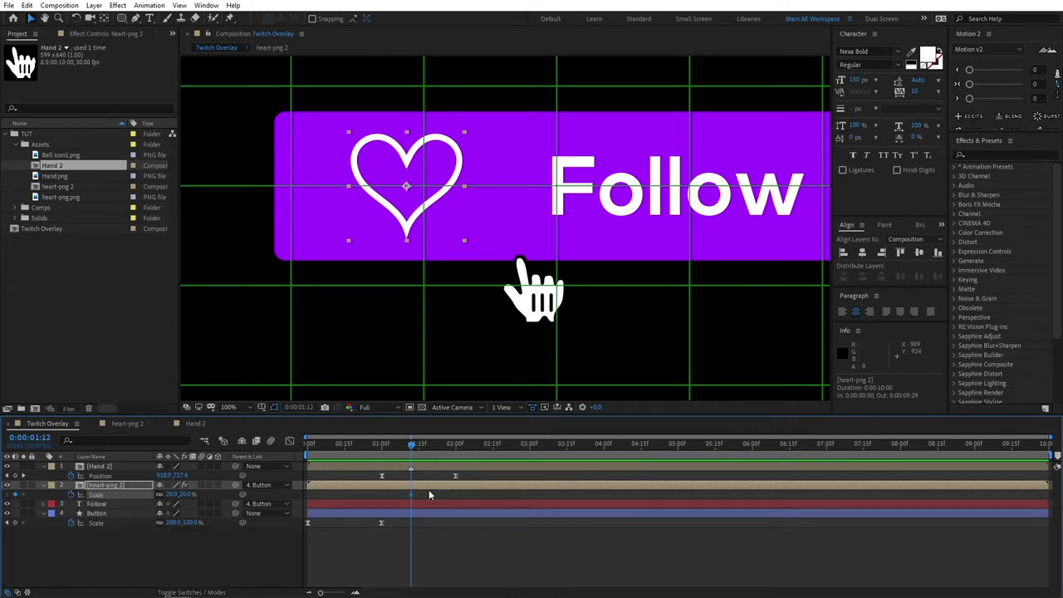
{"action": "left_click_drag", "start_coordinate": [411, 448], "coordinate": [453, 451]}
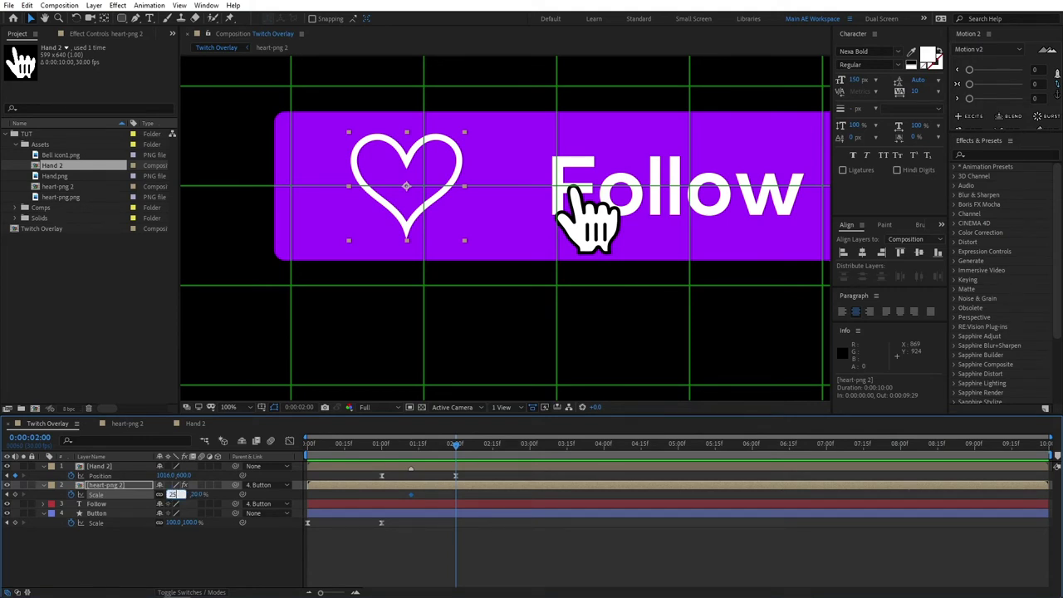
{"action": "key", "text": "Return"}
- Apply Easy Ease to both heart scale keyframes, shape their speed graph to peak early and slow down gradually, and check the growth
{"action": "left_click_drag", "start_coordinate": [475, 497], "coordinate": [382, 502]}
{"action": "key", "text": "F9"}
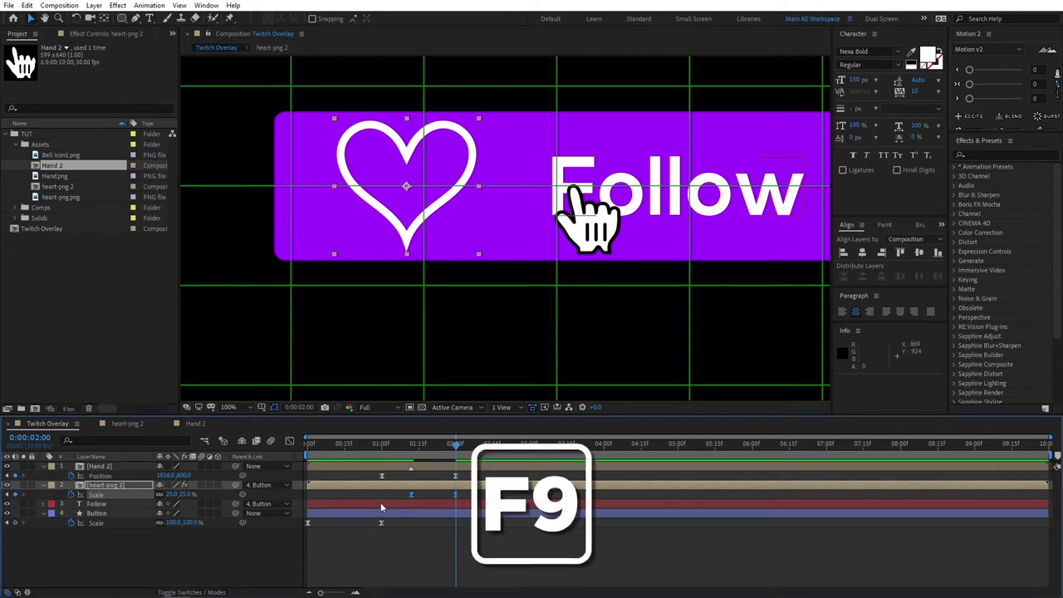
{"action": "left_click", "coordinate": [290, 441]}
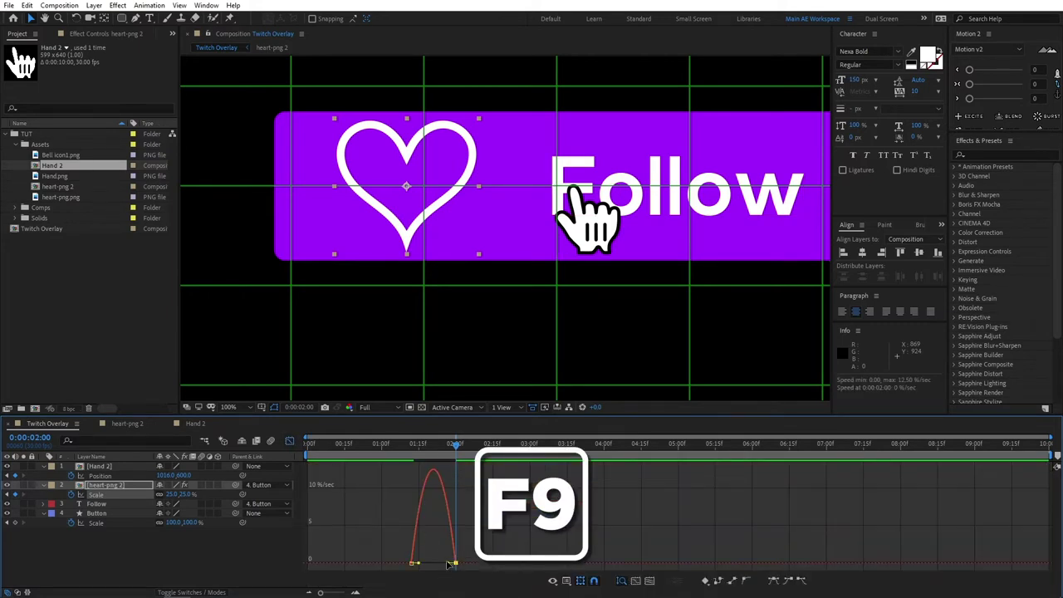
{"action": "left_click_drag", "start_coordinate": [447, 563], "coordinate": [433, 563]}
{"action": "left_click", "coordinate": [289, 441]}
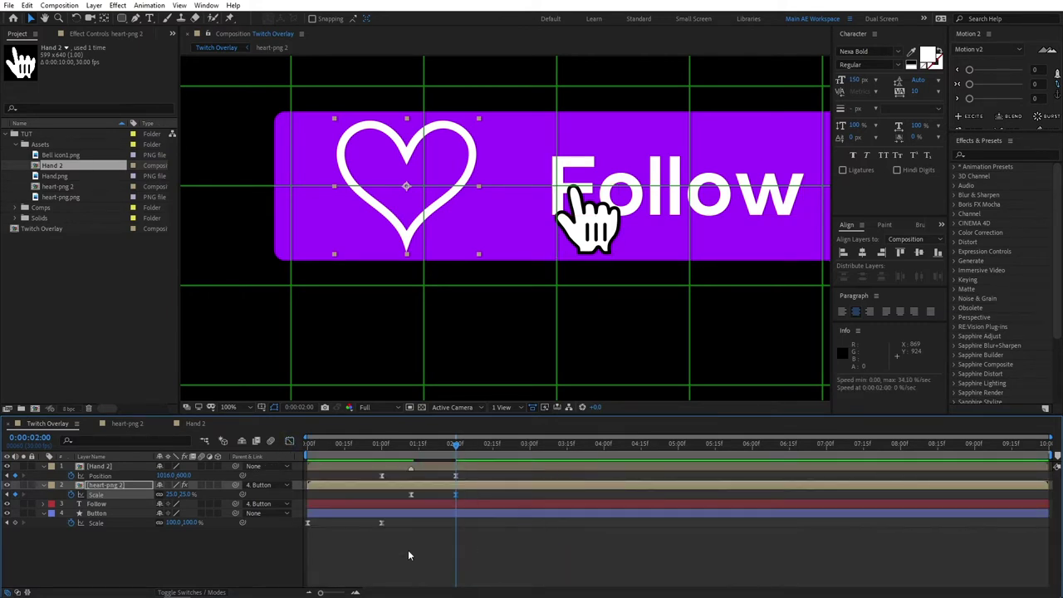
{"action": "left_click_drag", "start_coordinate": [455, 442], "coordinate": [425, 446]}
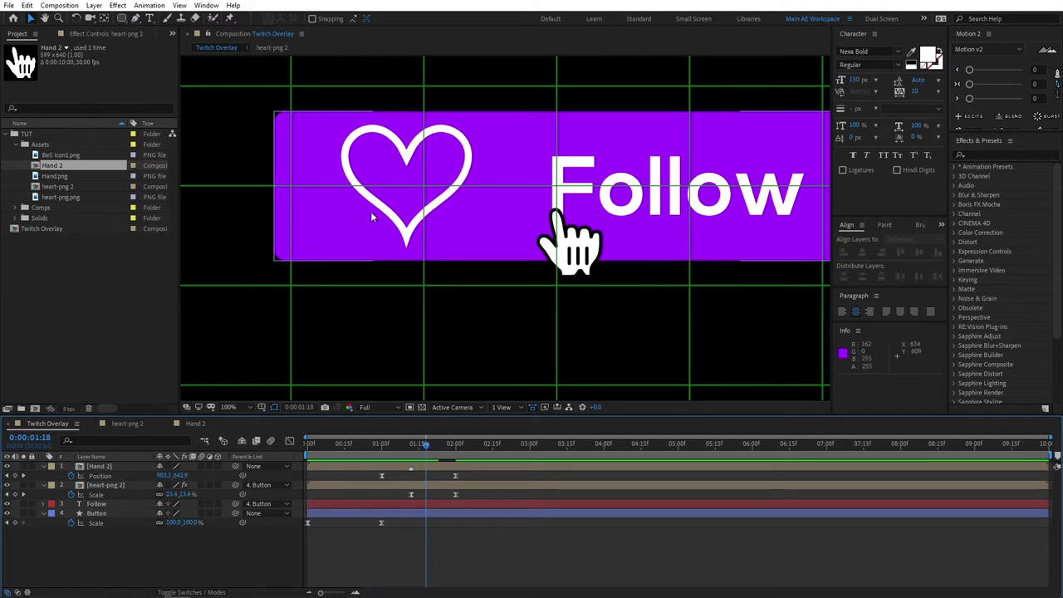
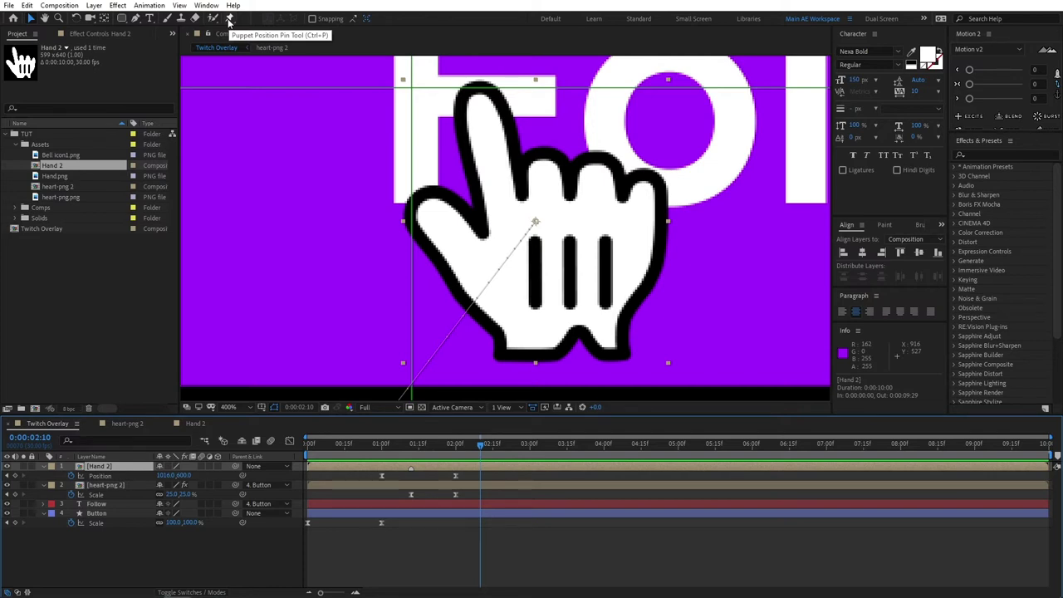
- Place four puppet pins on the hand at frame 2:10: fingertip, index finger base, outer little-finger side and thumb base, and show their keyframes
{"action": "left_click", "coordinate": [230, 18]}
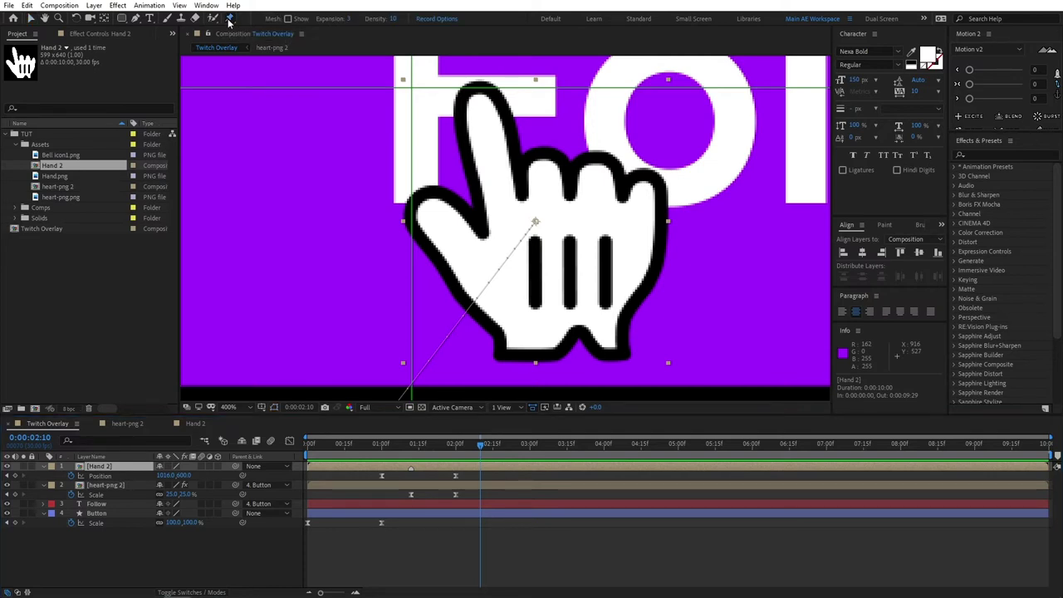
{"action": "left_click", "coordinate": [484, 113]}
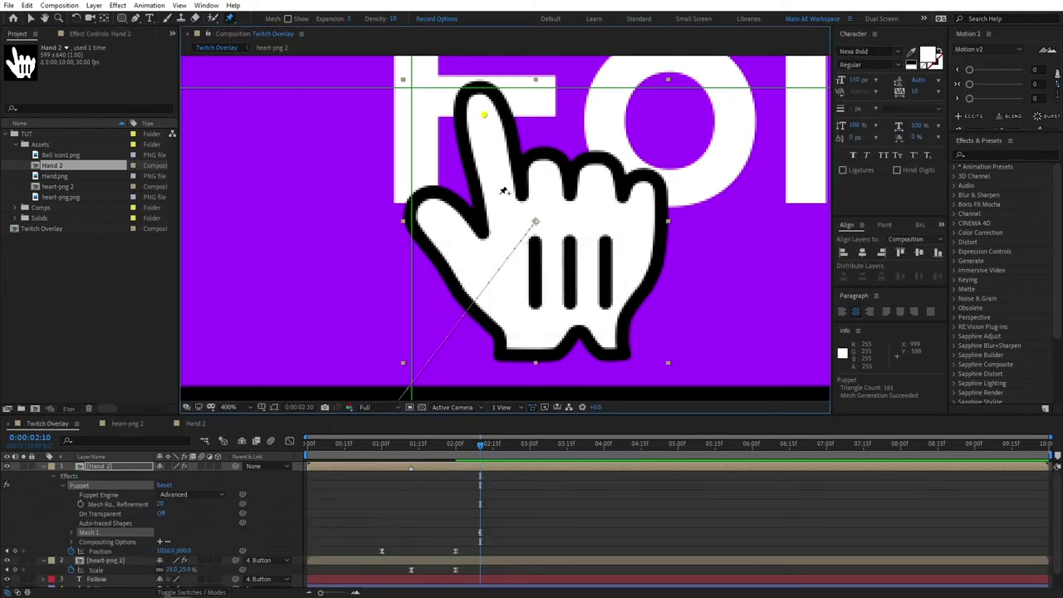
{"action": "left_click", "coordinate": [499, 195]}
{"action": "left_click", "coordinate": [637, 217]}
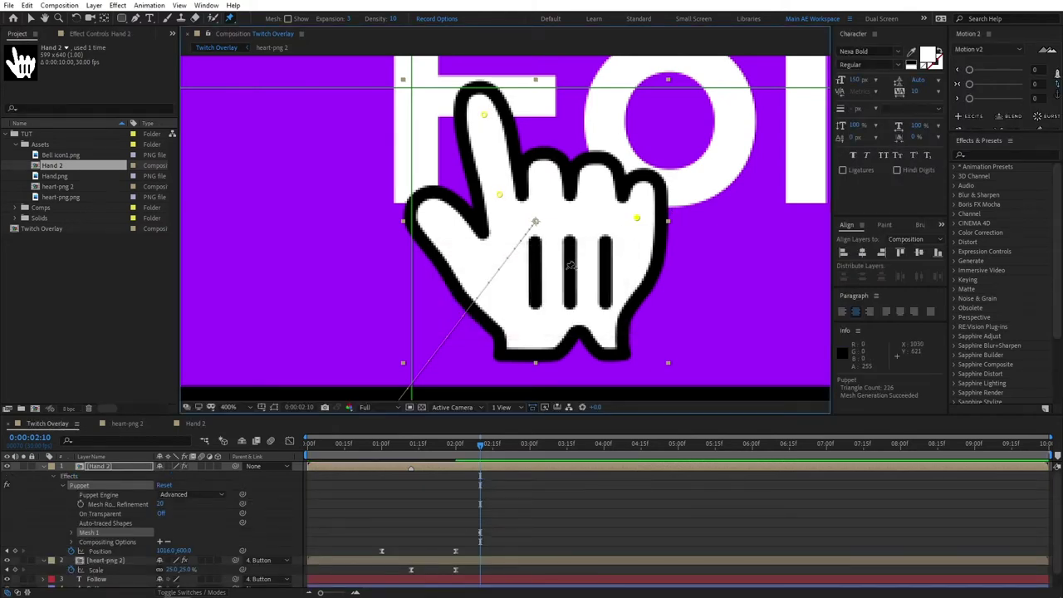
{"action": "left_click", "coordinate": [473, 263]}
{"action": "key", "text": "u"}
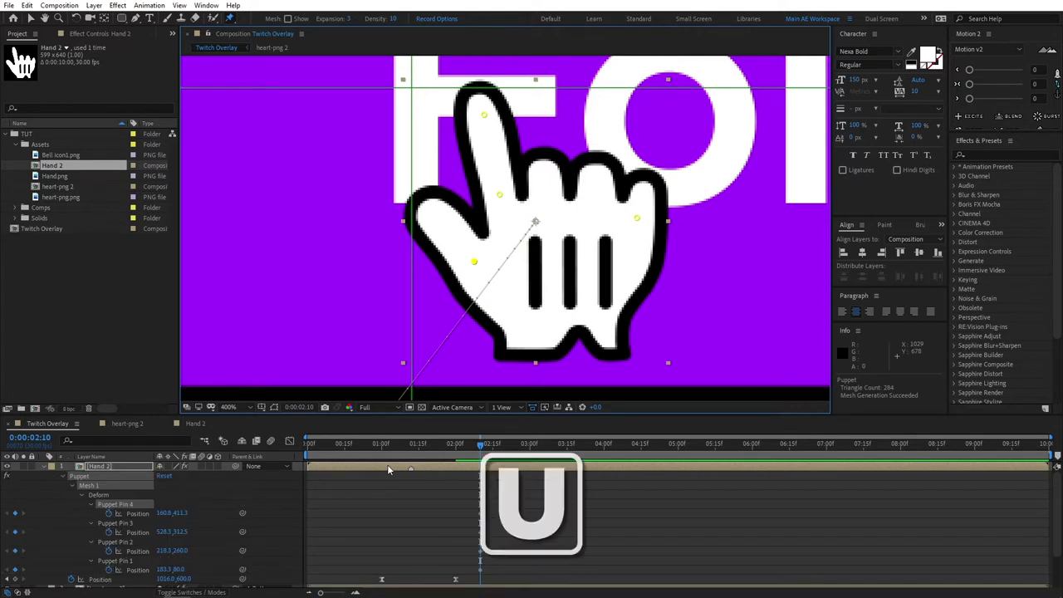
- Bend the index finger at frame 2:15 by moving the fingertip puppet pin to about 145.8, 101.3
{"action": "left_click", "coordinate": [127, 562]}
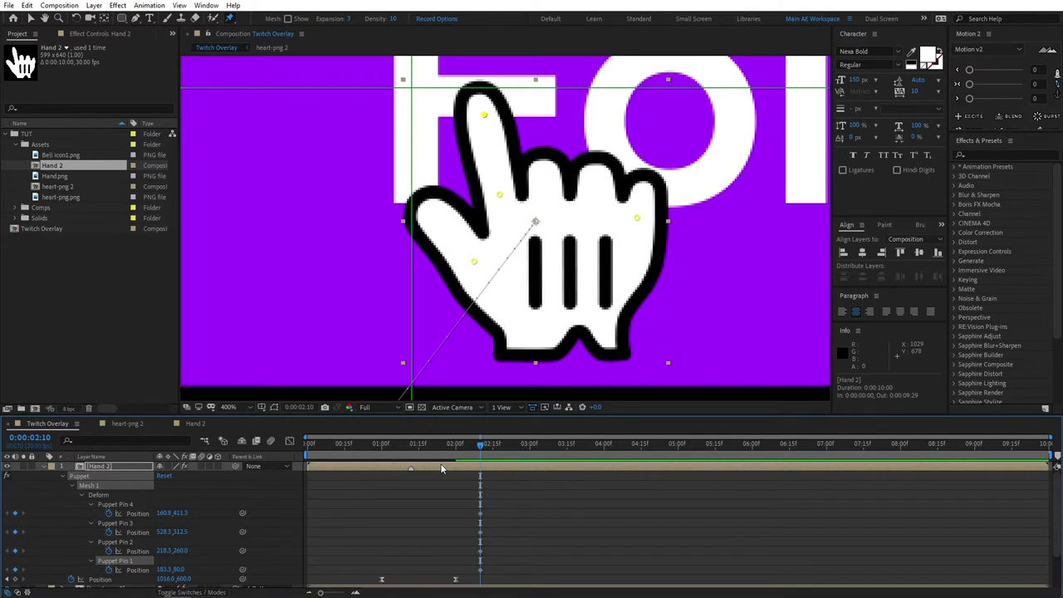
{"action": "key", "text": "Page_Down"}
{"action": "key", "text": "Page_Down"}
{"action": "key", "text": "Page_Down"}
{"action": "key", "text": "Page_Down"}
{"action": "key", "text": "Page_Down"}
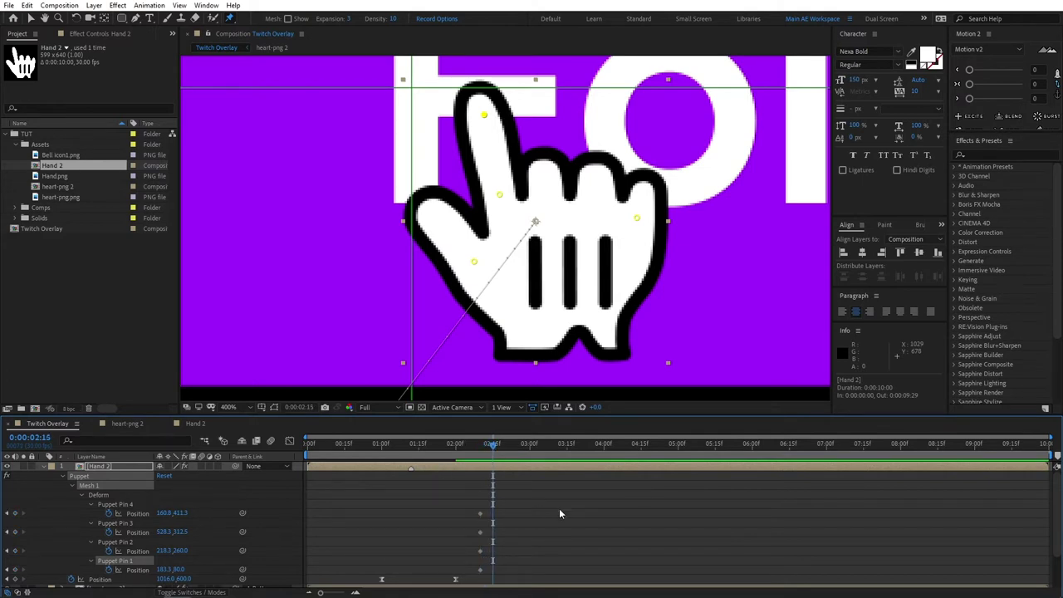
{"action": "left_click", "coordinate": [488, 117]}
{"action": "left_click_drag", "start_coordinate": [491, 120], "coordinate": [476, 129]}
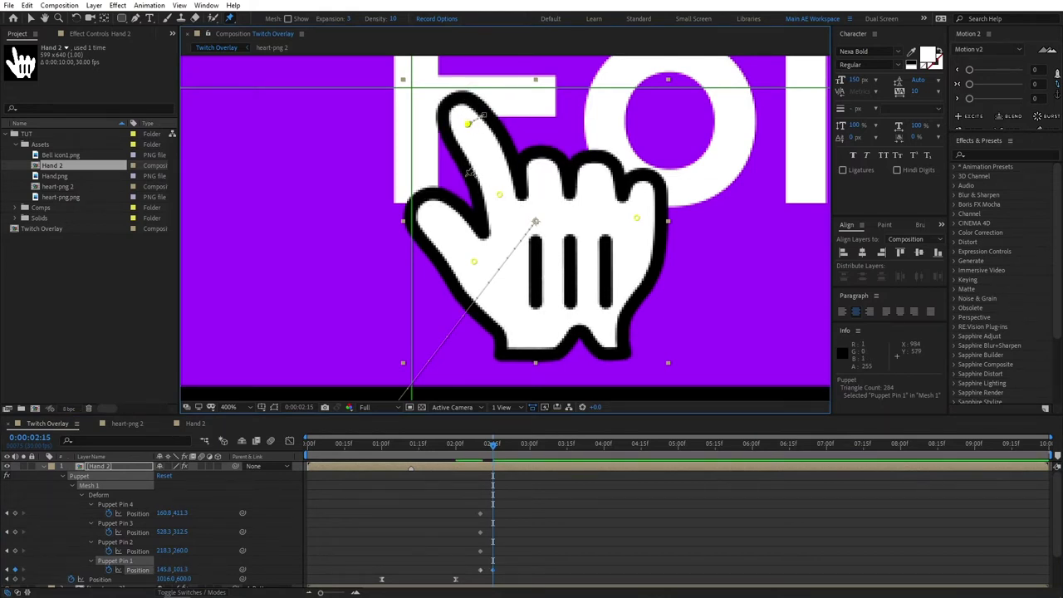
- Return the finger to its straight pose at frame 2:20 by copying the fingertip pin's first position keyframe there
{"action": "key", "text": "Page_Down"}
{"action": "key", "text": "Page_Down"}
{"action": "key", "text": "Page_Down"}
{"action": "key", "text": "Page_Down"}
{"action": "key", "text": "Page_Down"}
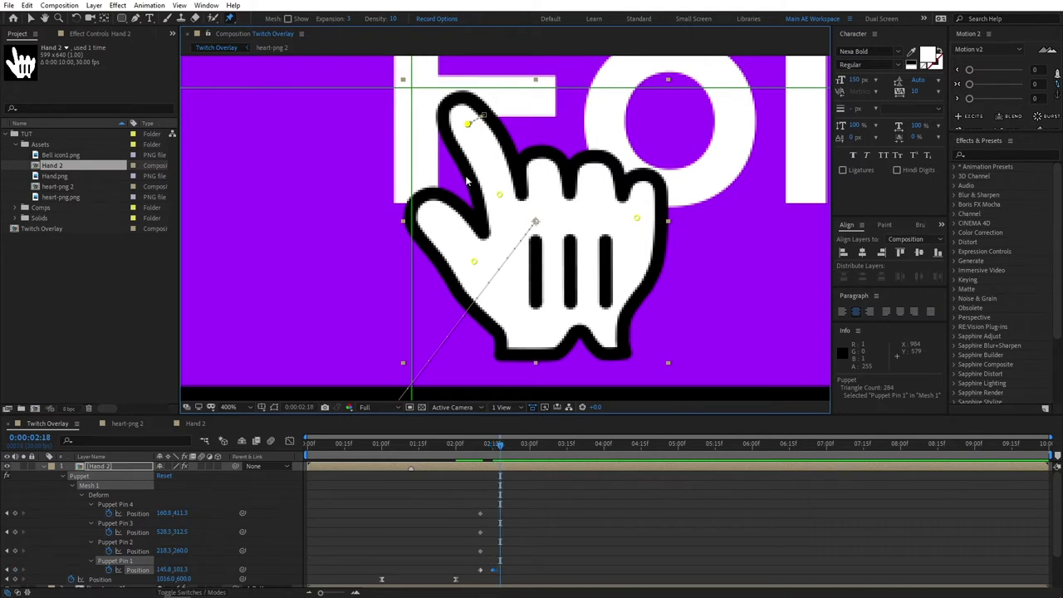
{"action": "left_click", "coordinate": [480, 571]}
{"action": "key", "text": "ctrl+c"}
{"action": "key", "text": "ctrl+v"}
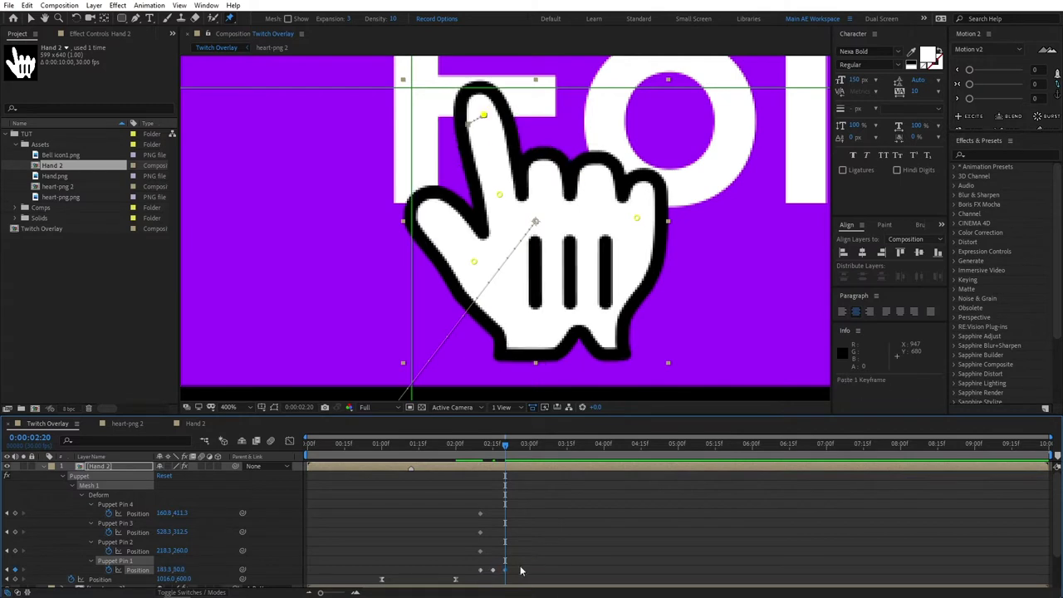
- Apply Easy Ease to the three fingertip pin keyframes and shape the speed graph into a sharp peak midway through each movement
{"action": "left_click_drag", "start_coordinate": [521, 570], "coordinate": [469, 583]}
{"action": "left_click", "coordinate": [290, 441]}
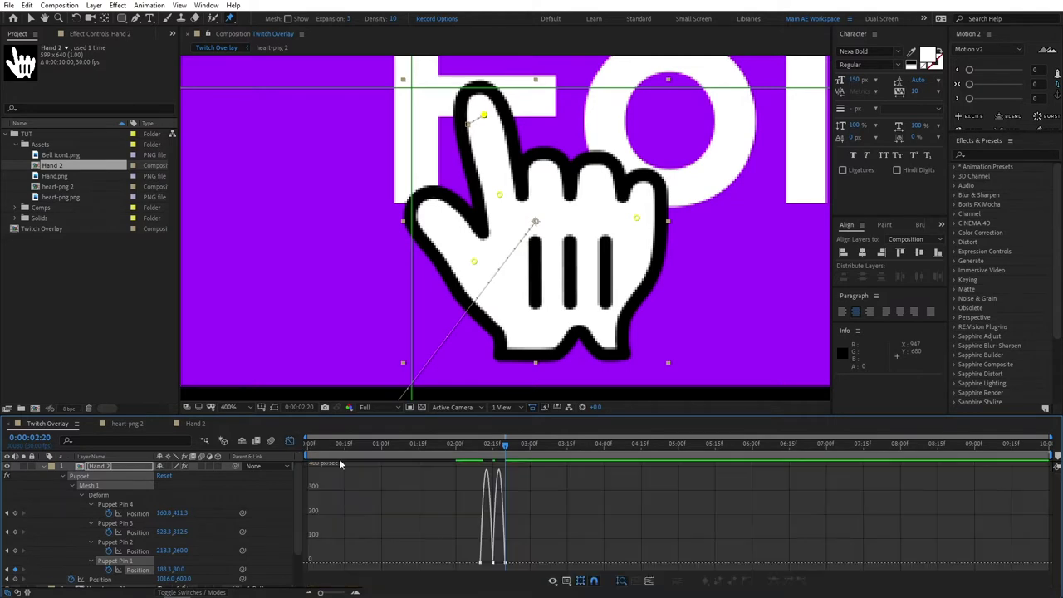
{"action": "scroll", "coordinate": [493, 561], "scroll_direction": "up", "scroll_amount": 2}
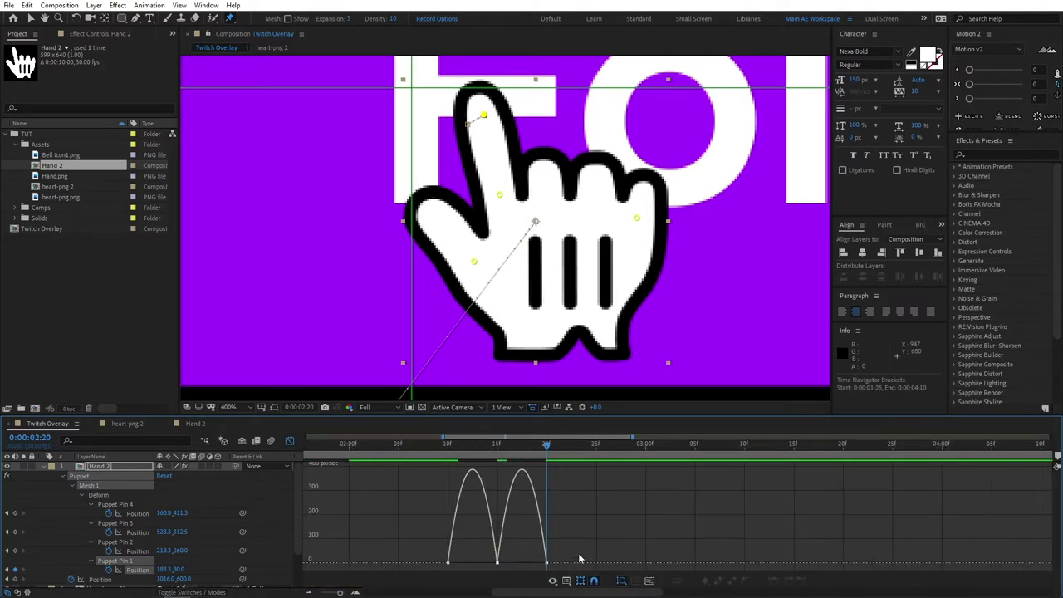
{"action": "left_click_drag", "start_coordinate": [580, 558], "coordinate": [452, 544]}
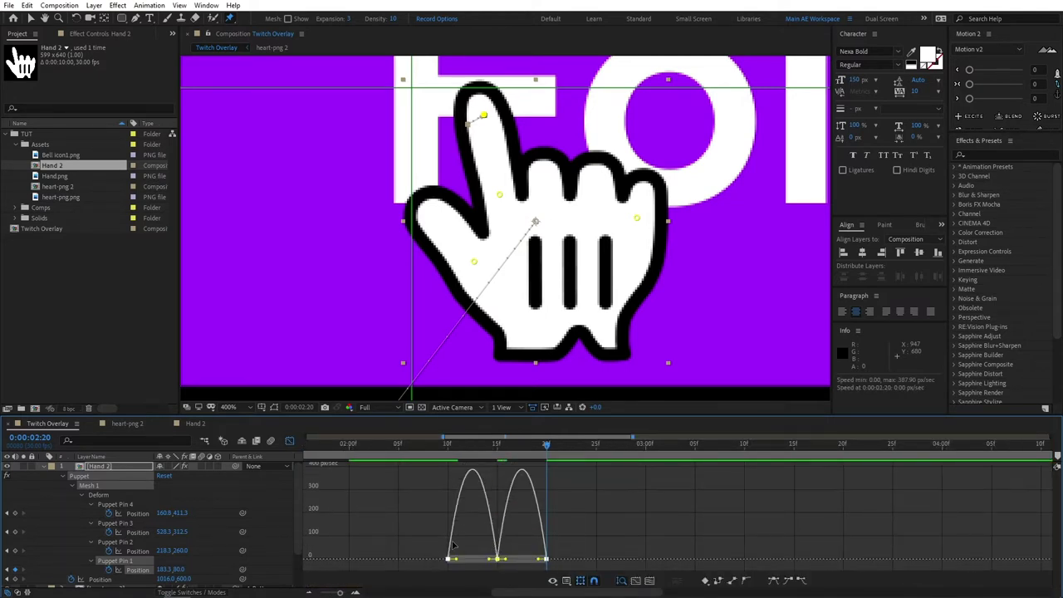
{"action": "left_click_drag", "start_coordinate": [540, 562], "coordinate": [471, 561]}
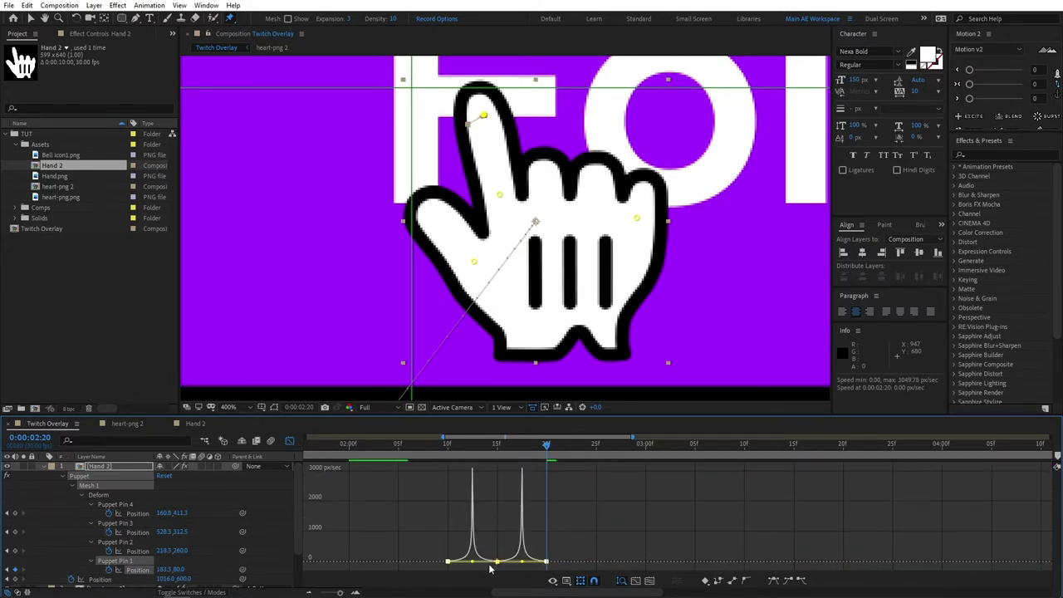
{"action": "left_click", "coordinate": [289, 441]}
- Add a layer marker to Hand 2 at frame 2:15, where the finger is fully bent
{"action": "key", "text": "minus"}
{"action": "left_click", "coordinate": [488, 445]}
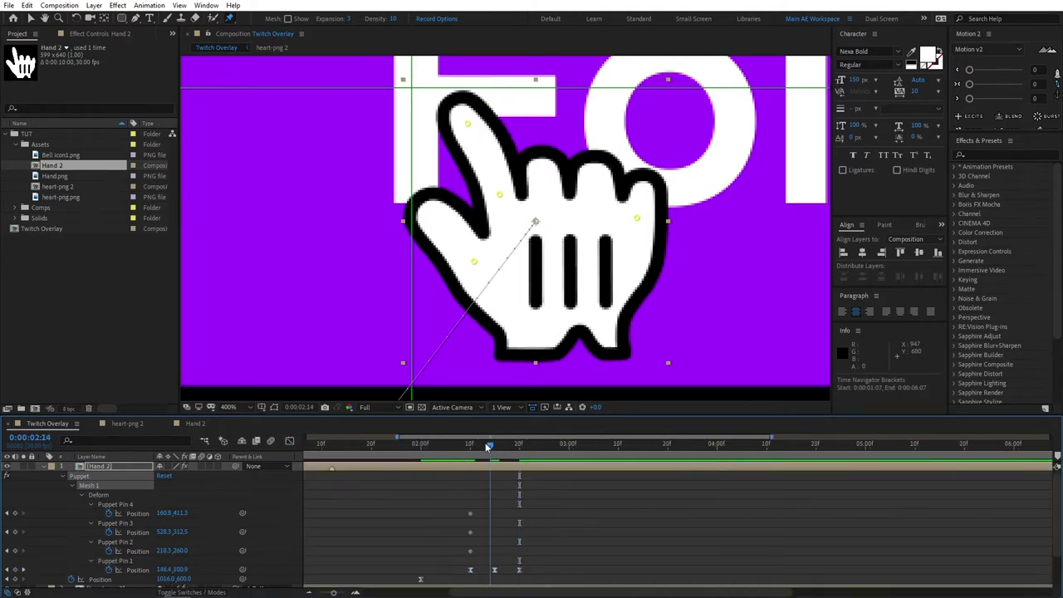
{"action": "mouse_move", "coordinate": [488, 446]}
{"action": "left_mouse_down"}
{"action": "mouse_move", "coordinate": [467, 446]}
{"action": "mouse_move", "coordinate": [544, 447]}
{"action": "mouse_move", "coordinate": [480, 447]}
{"action": "mouse_move", "coordinate": [494, 447]}
{"action": "left_mouse_up"}
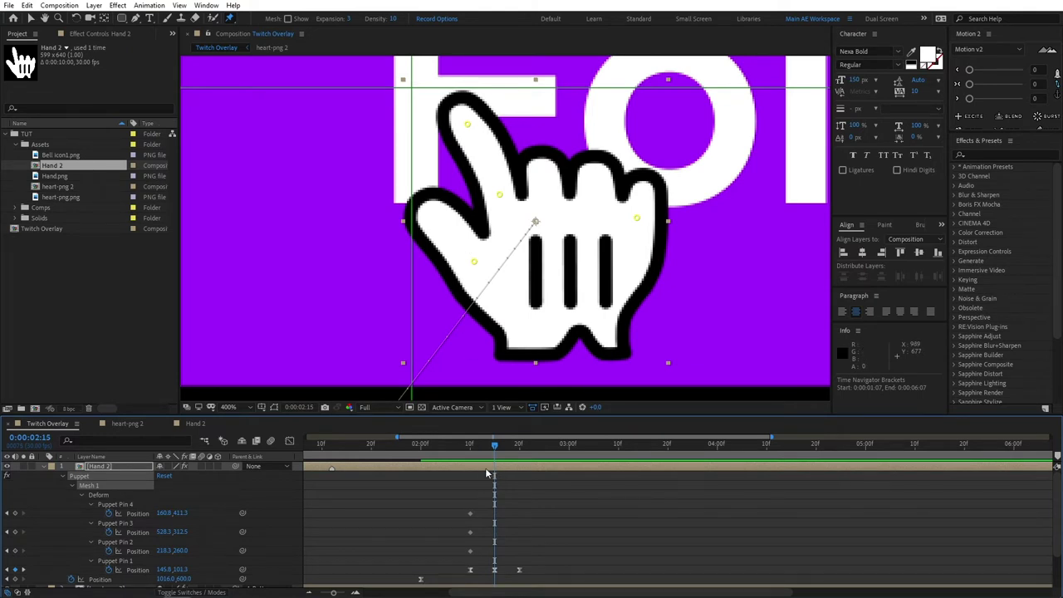
{"action": "key", "text": "KP_Multiply"}
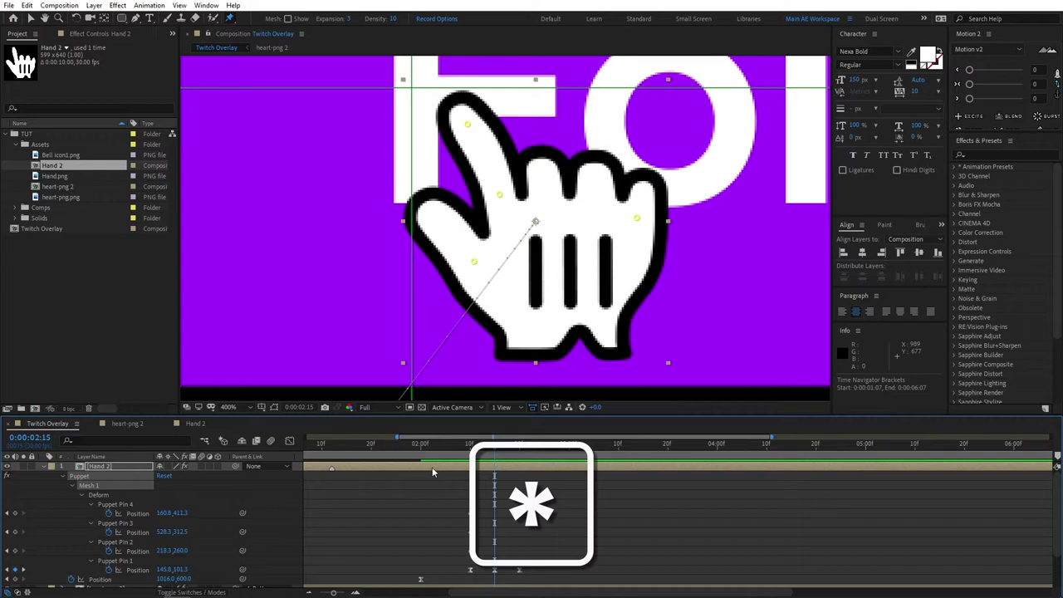
{"action": "left_click", "coordinate": [314, 479]}
{"action": "left_click", "coordinate": [386, 465]}
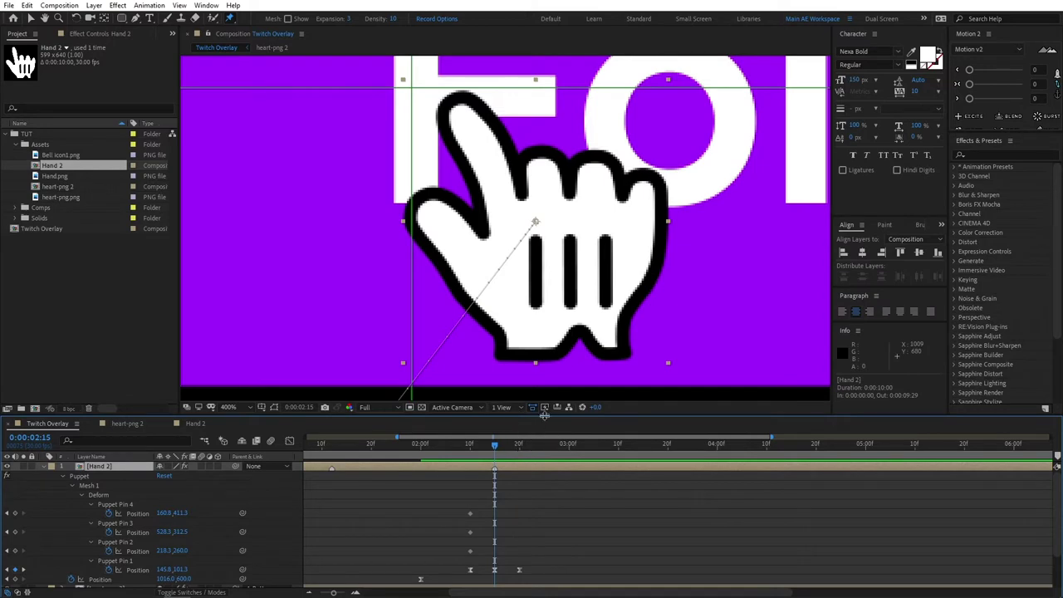
- Enlarge the timeline area, return to the Selection tool, and apply the Drop Shadow effect to the Button layer
{"action": "left_click_drag", "start_coordinate": [548, 413], "coordinate": [565, 242]}
{"action": "scroll", "coordinate": [548, 133], "scroll_direction": "down", "scroll_amount": 2}
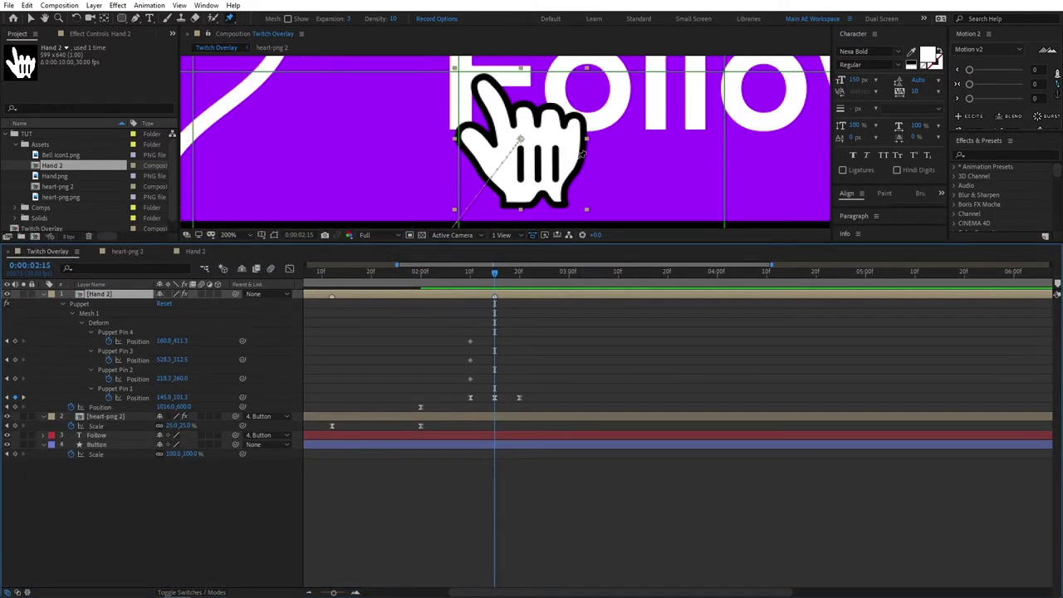
{"action": "left_click", "coordinate": [31, 18]}
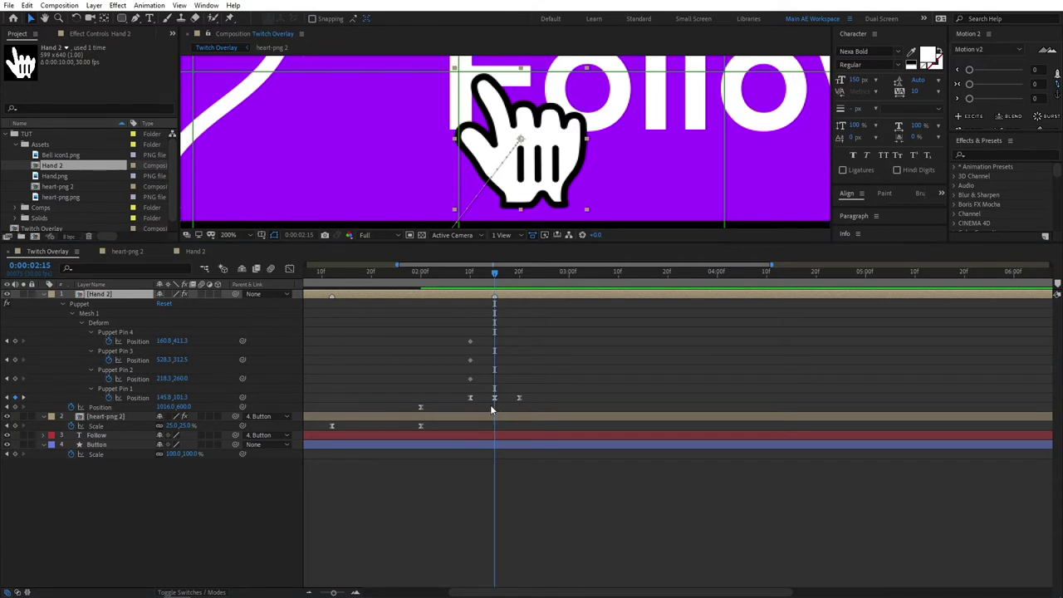
{"action": "left_click", "coordinate": [987, 156]}
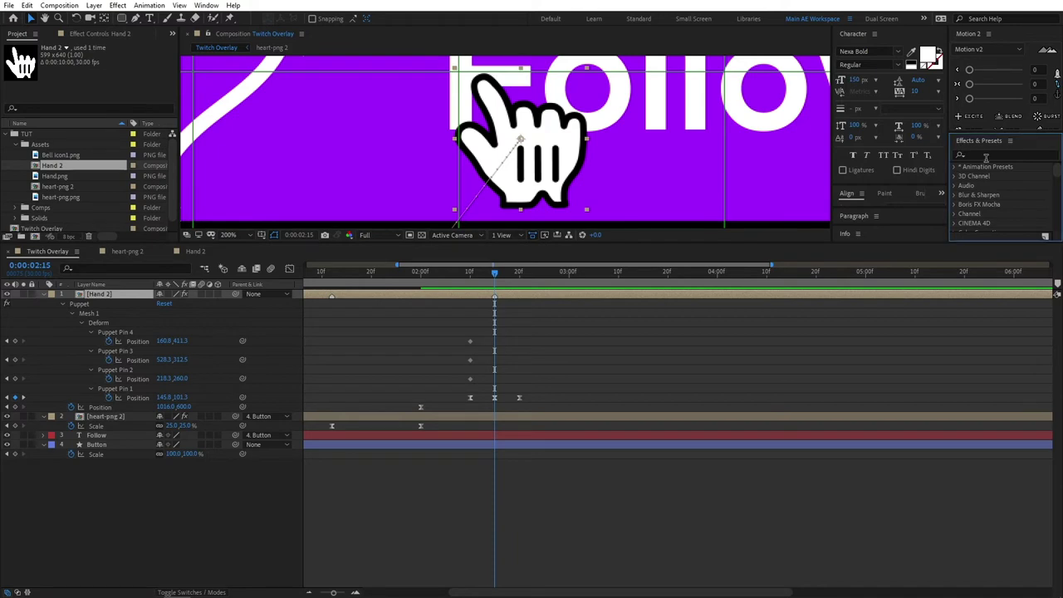
{"action": "left_click", "coordinate": [990, 153]}
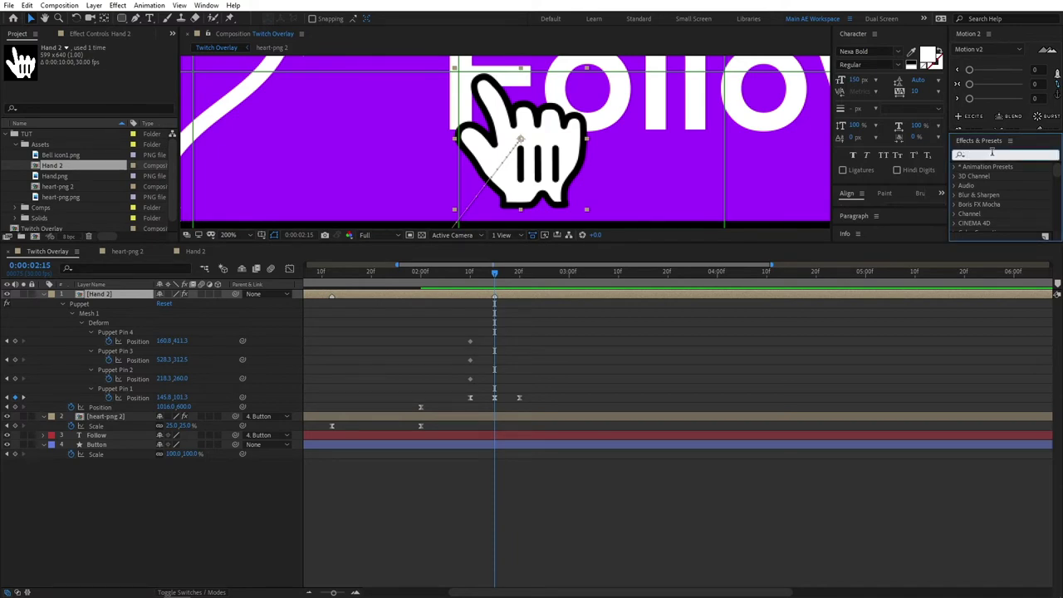
{"action": "type", "text": "Drop sha"}
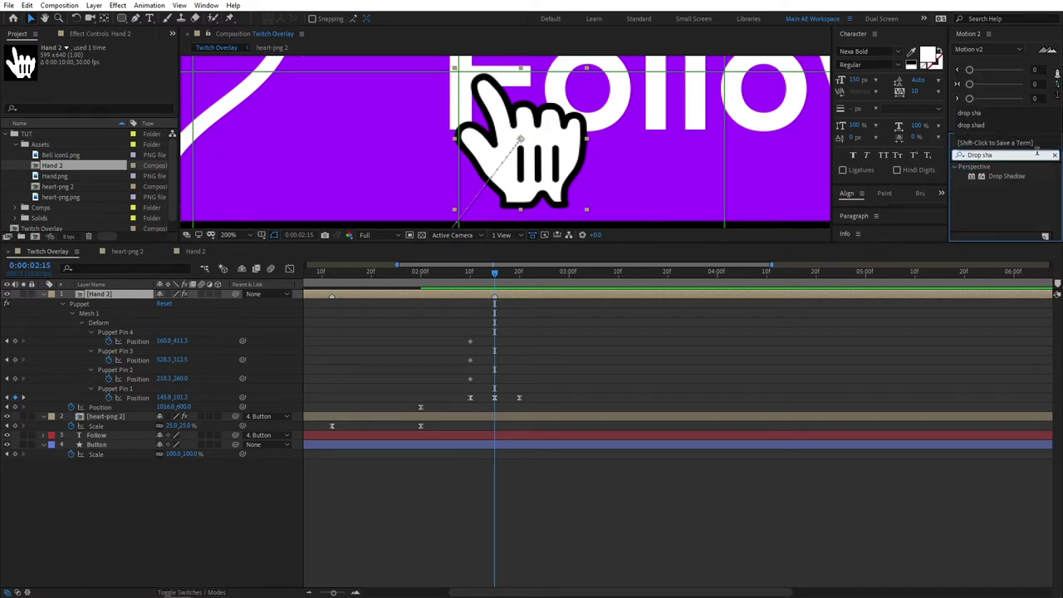
{"action": "left_click_drag", "start_coordinate": [1006, 176], "coordinate": [115, 455]}
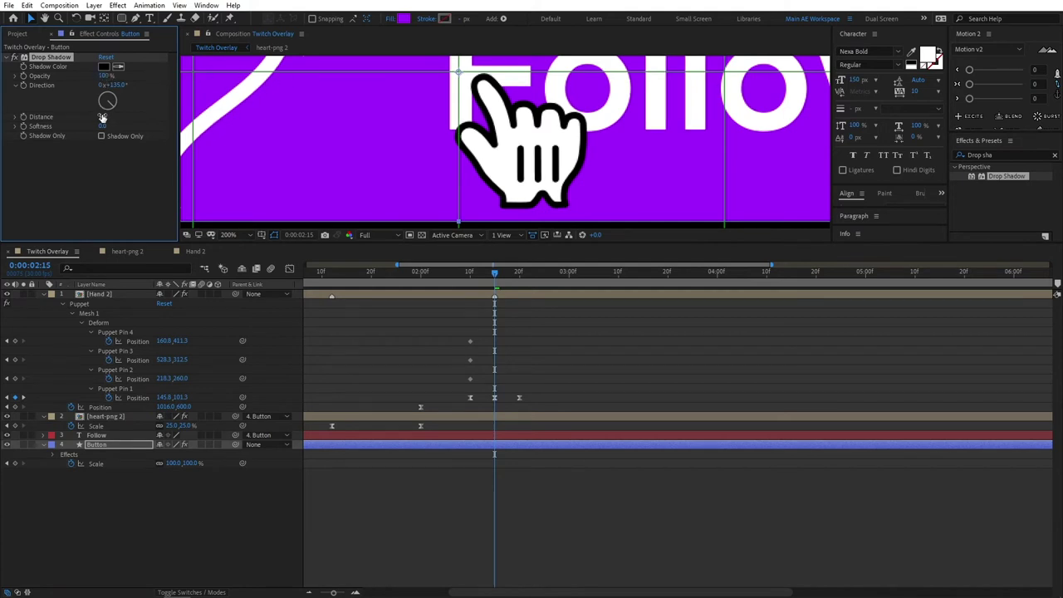
- Set the Button drop shadow's distance to 10 and softness to 60, deselect the layer, and show the whole shadow edge
{"action": "left_click_drag", "start_coordinate": [102, 116], "coordinate": [106, 116]}
{"action": "left_click", "coordinate": [102, 126]}
{"action": "type", "text": "60"}
{"action": "key", "text": "Return"}
{"action": "left_click", "coordinate": [410, 334]}
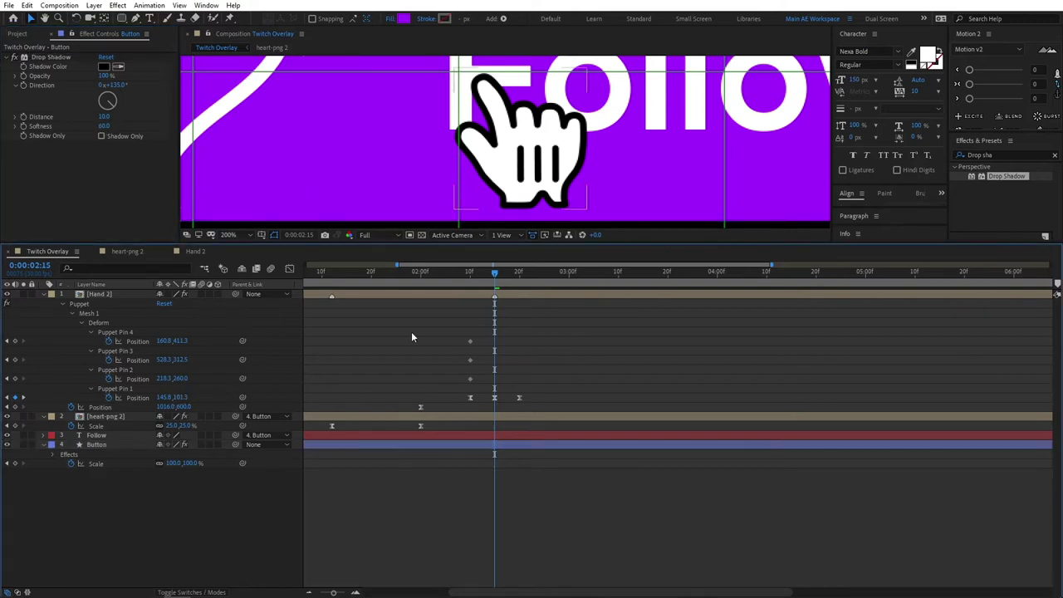
{"action": "left_click", "coordinate": [422, 235]}
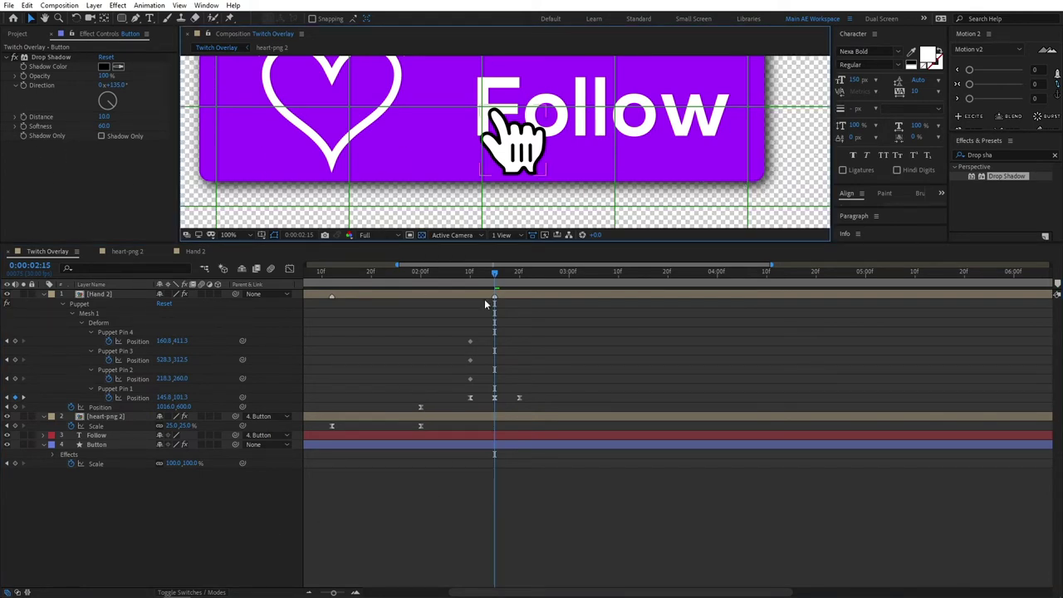
- Add keyframes at frame 2:15 for the Button's drop shadow distance, shadow softness and scale, with its keyframed properties shown
{"action": "left_click", "coordinate": [22, 125]}
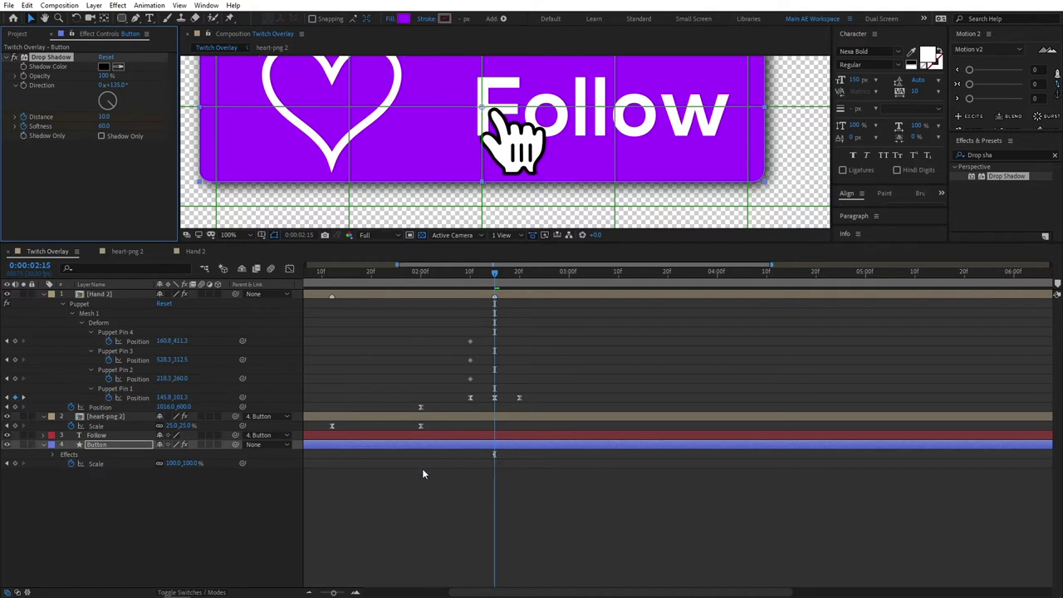
{"action": "left_click", "coordinate": [183, 520]}
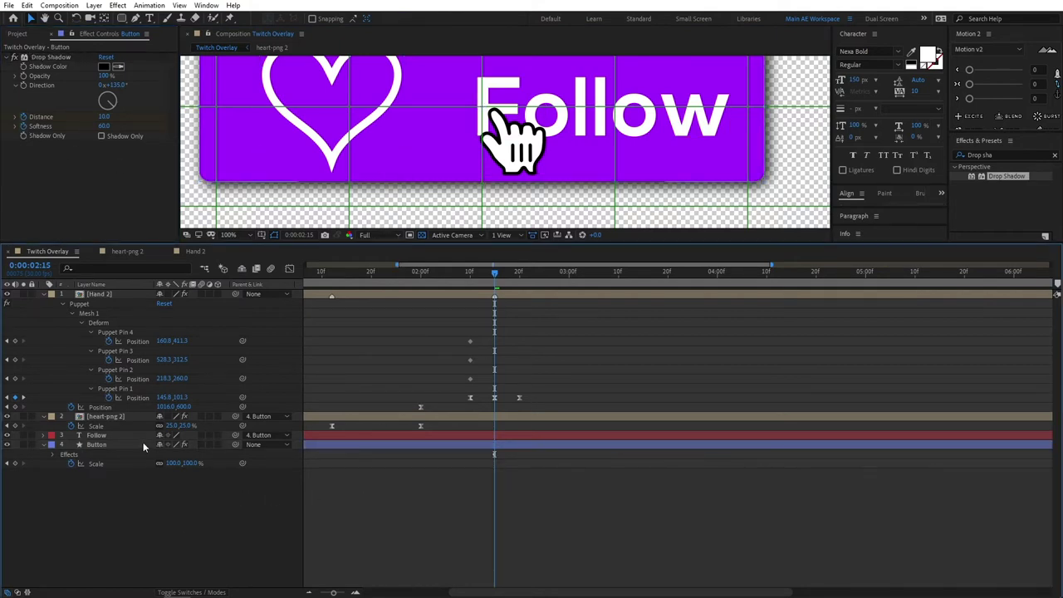
{"action": "left_click", "coordinate": [113, 444]}
{"action": "key", "text": "u"}
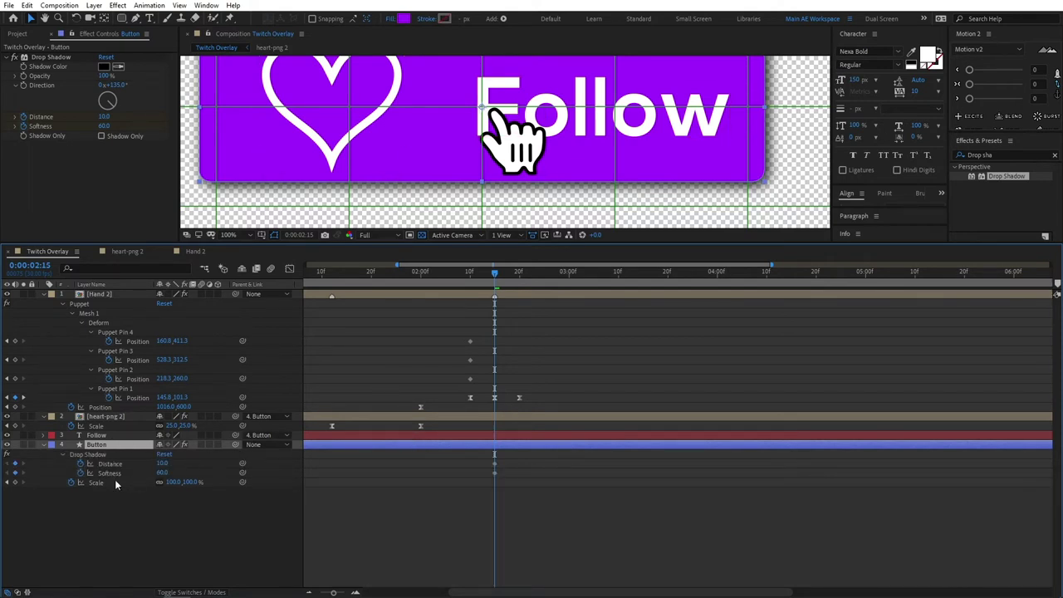
{"action": "left_click", "coordinate": [15, 483]}
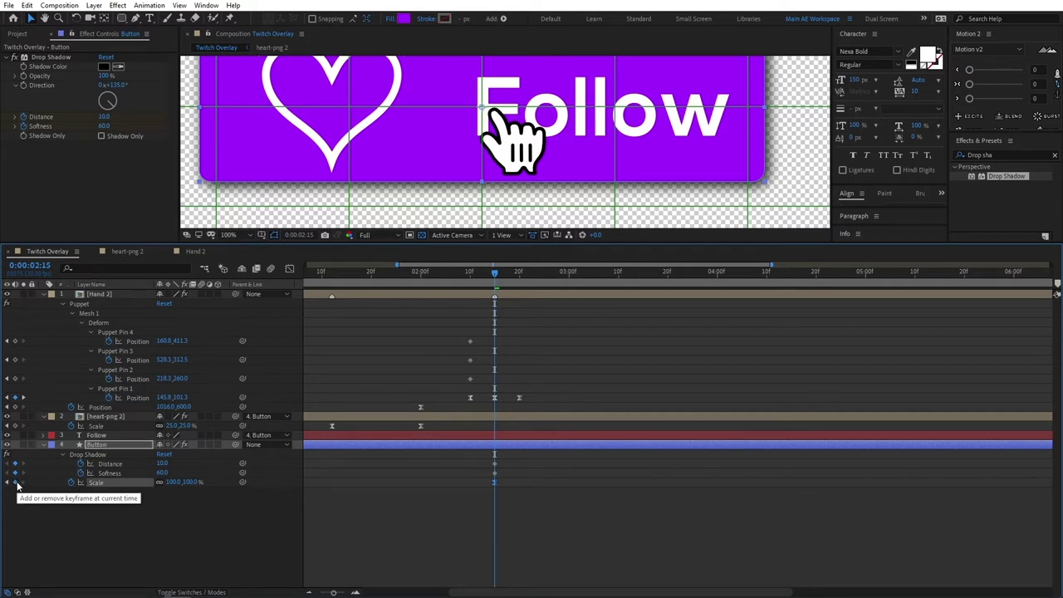
- Shrink the Button layer's scale to 85% at frame 2:17
{"action": "key", "text": "Page_Down"}
{"action": "key", "text": "Page_Down"}
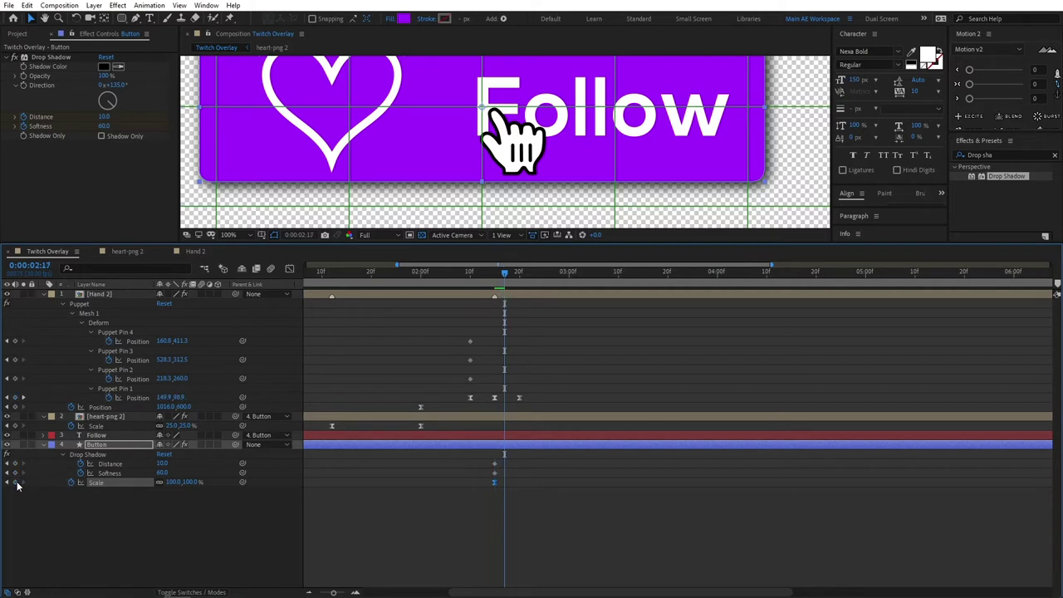
{"action": "left_click", "coordinate": [181, 504]}
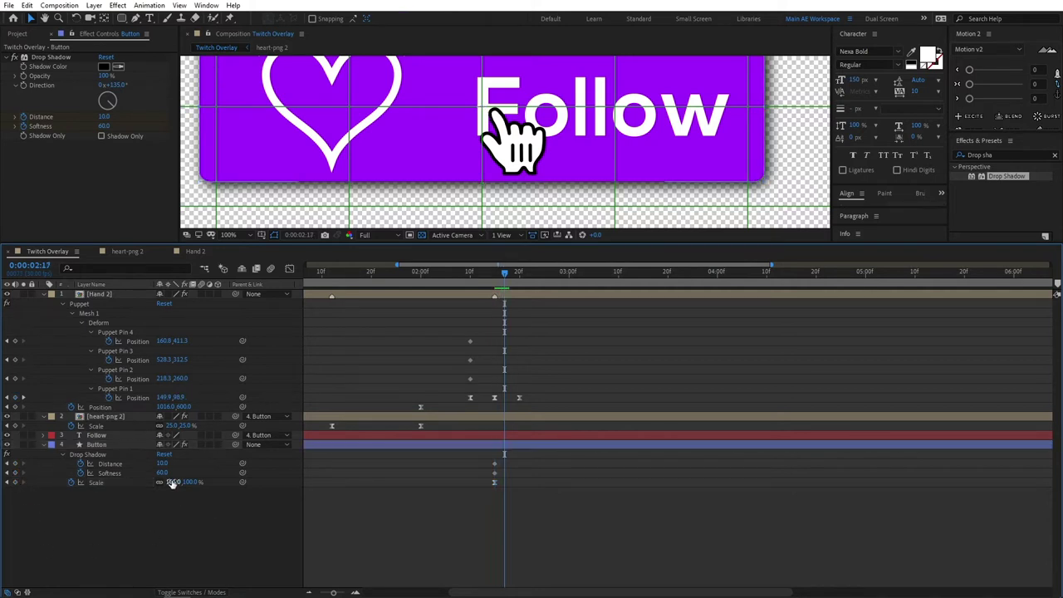
{"action": "left_click", "coordinate": [173, 482]}
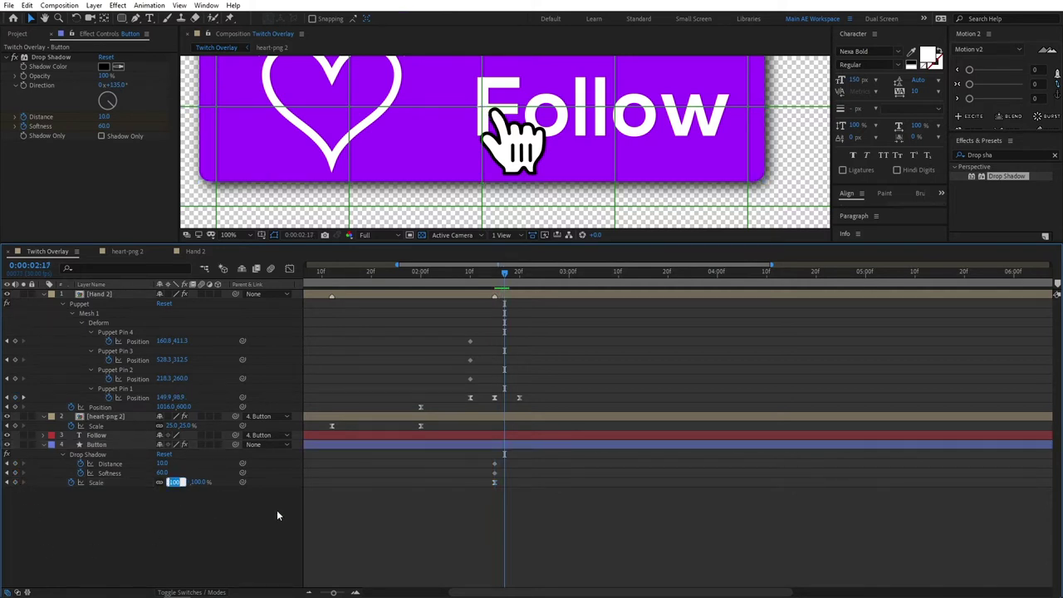
{"action": "type", "text": "85"}
{"action": "key", "text": "Return"}
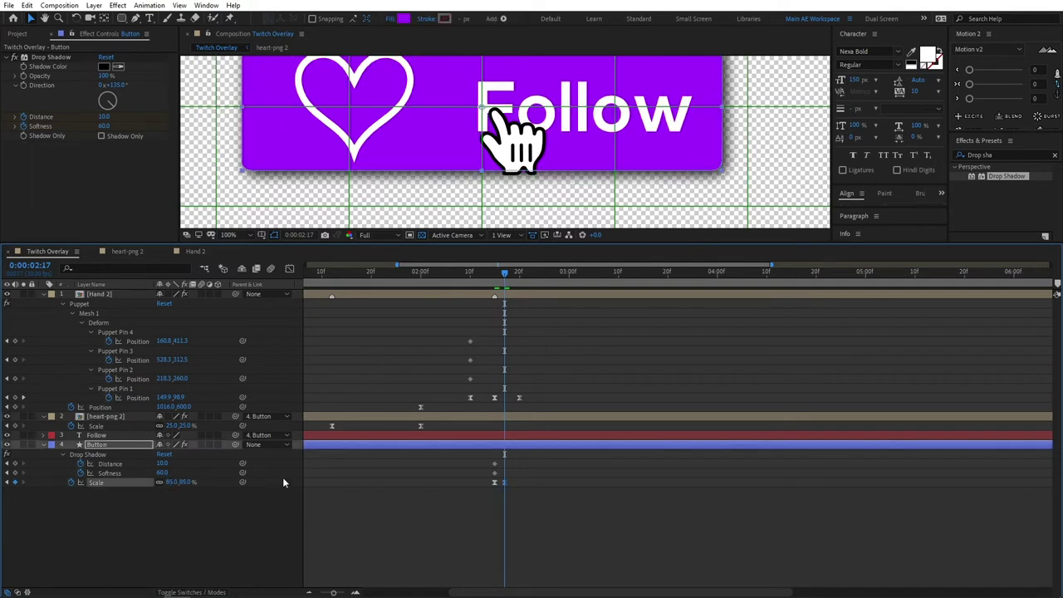
- Set the Button's drop shadow softness and distance to 0 at frame 2:17
{"action": "left_click", "coordinate": [162, 474]}
{"action": "type", "text": "0"}
{"action": "key", "text": "Return"}
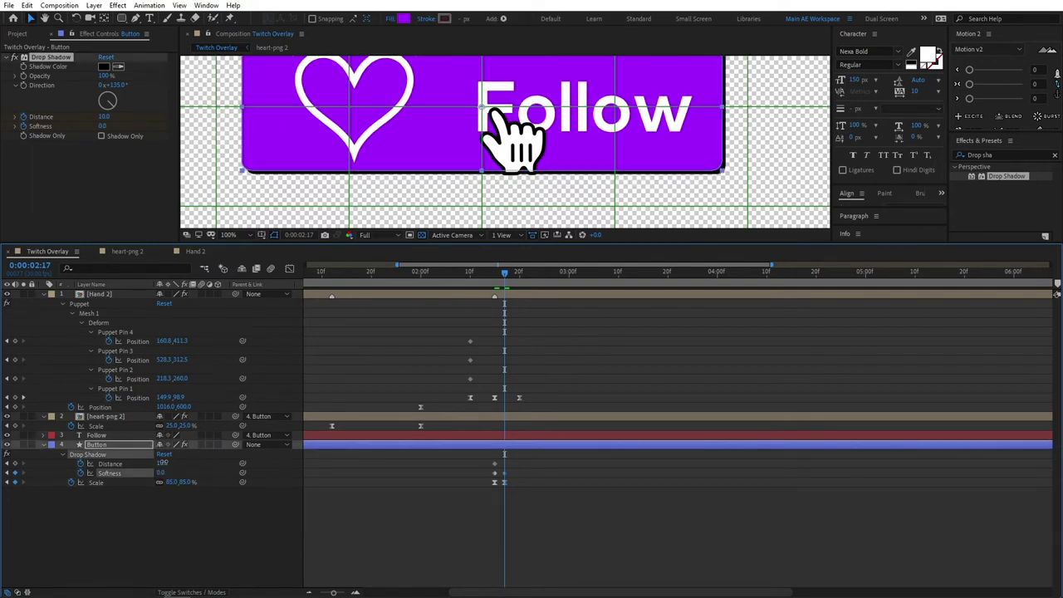
{"action": "type", "text": "0"}
{"action": "key", "text": "Return"}
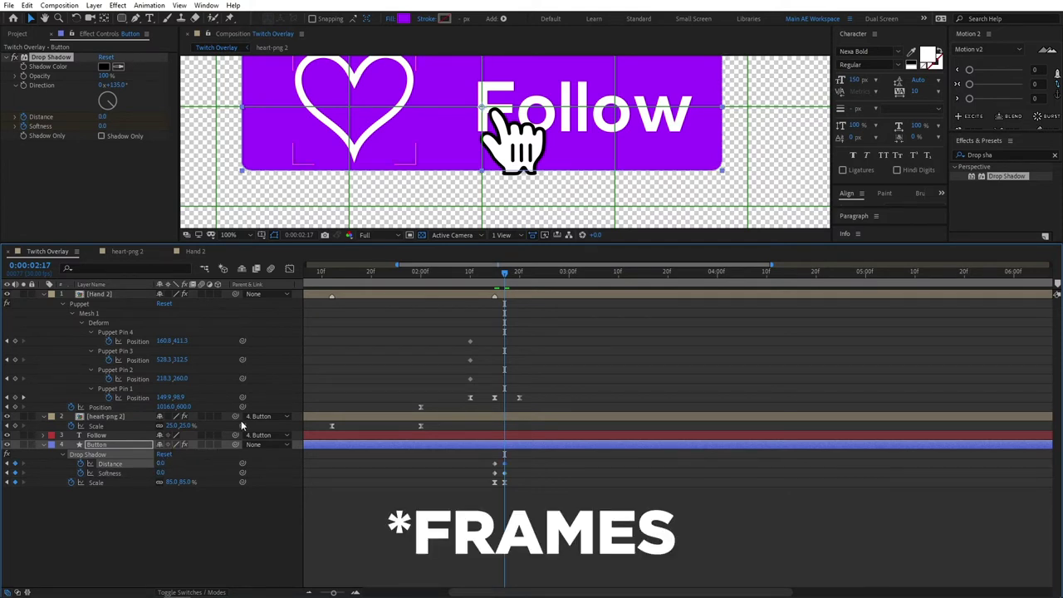
- Copy the Button's frame 2:15 distance, softness and scale keyframes to frame 2:20 to restore its unpressed look
{"action": "key", "text": "Page_Down"}
{"action": "key", "text": "Page_Down"}
{"action": "key", "text": "Page_Down"}
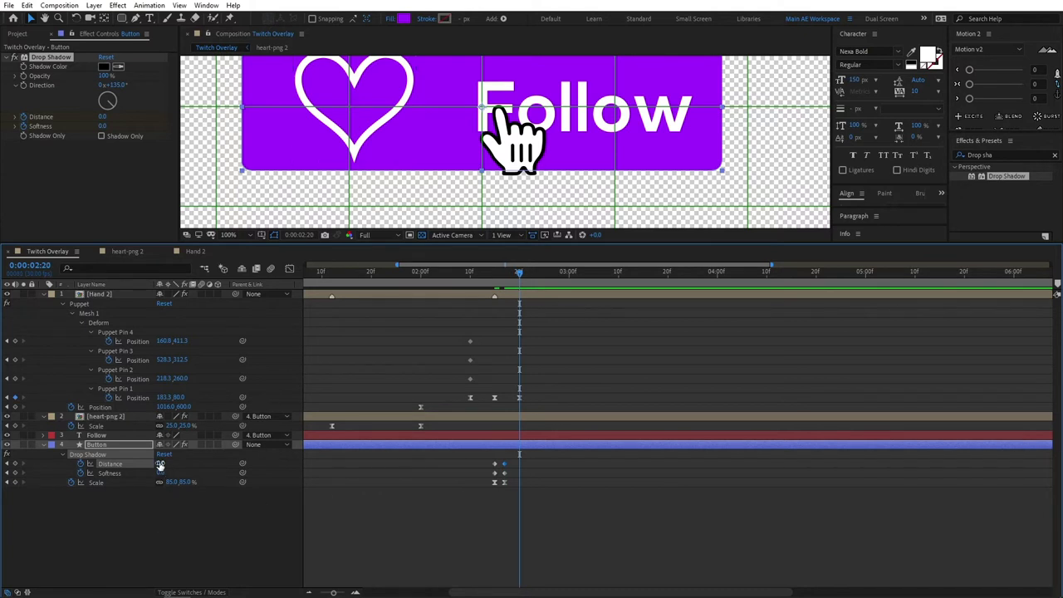
{"action": "key", "text": "F2"}
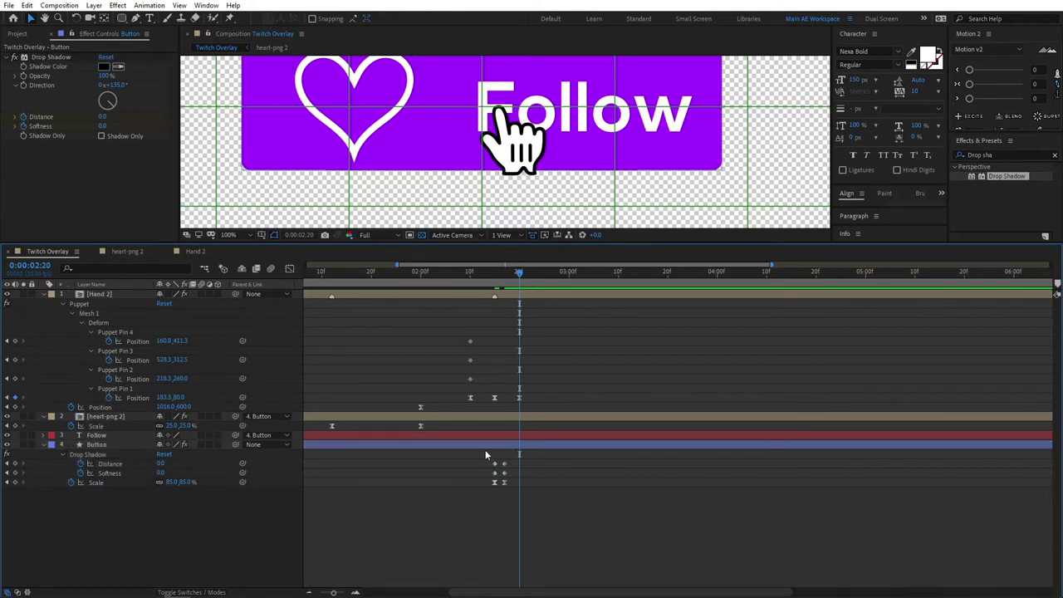
{"action": "left_click_drag", "start_coordinate": [484, 450], "coordinate": [496, 491]}
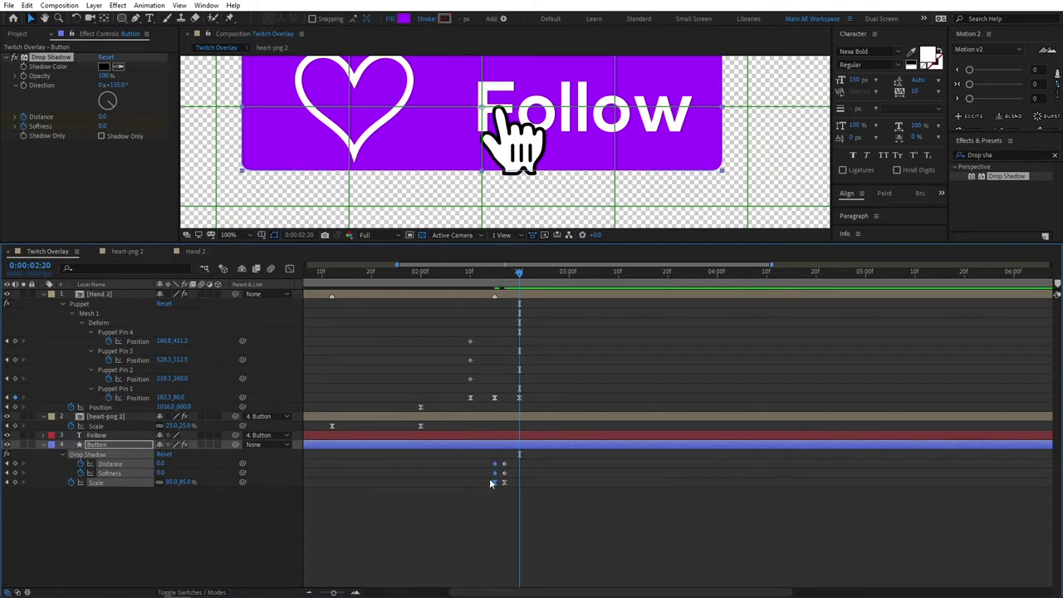
{"action": "key", "text": "ctrl+c"}
{"action": "key", "text": "ctrl+v"}
{"action": "left_click", "coordinate": [490, 530]}
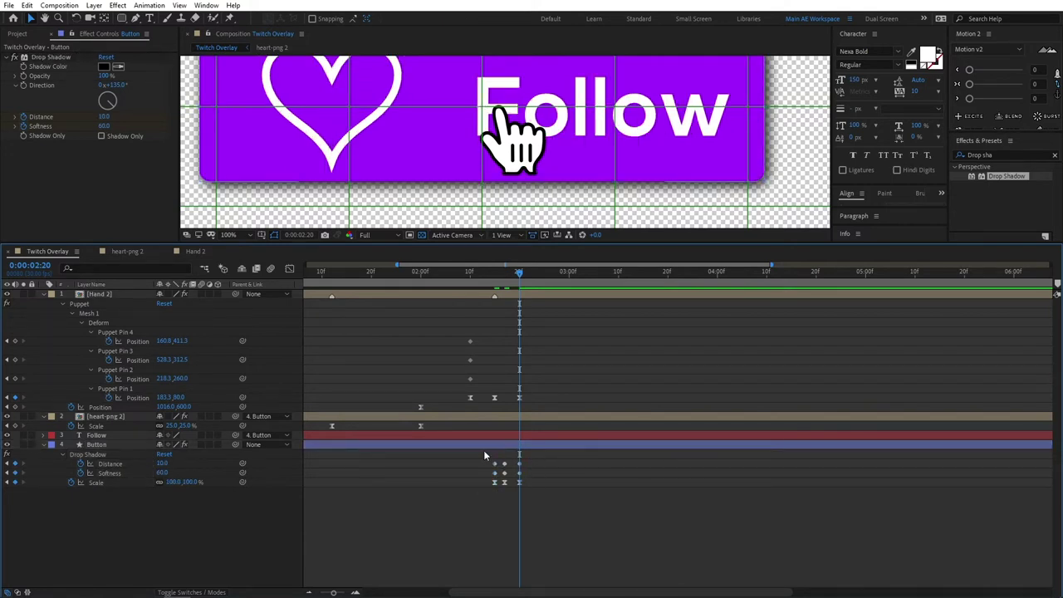
- Shape the speed graph of all the Button's press keyframes into sharp peaks midway between them
{"action": "left_click_drag", "start_coordinate": [490, 465], "coordinate": [528, 503]}
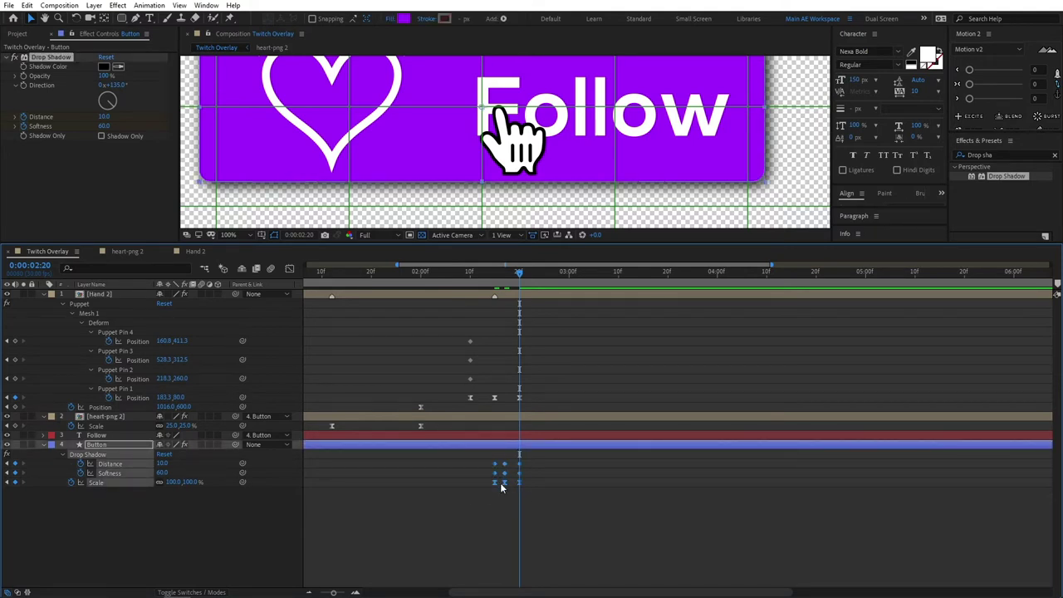
{"action": "left_click", "coordinate": [289, 269]}
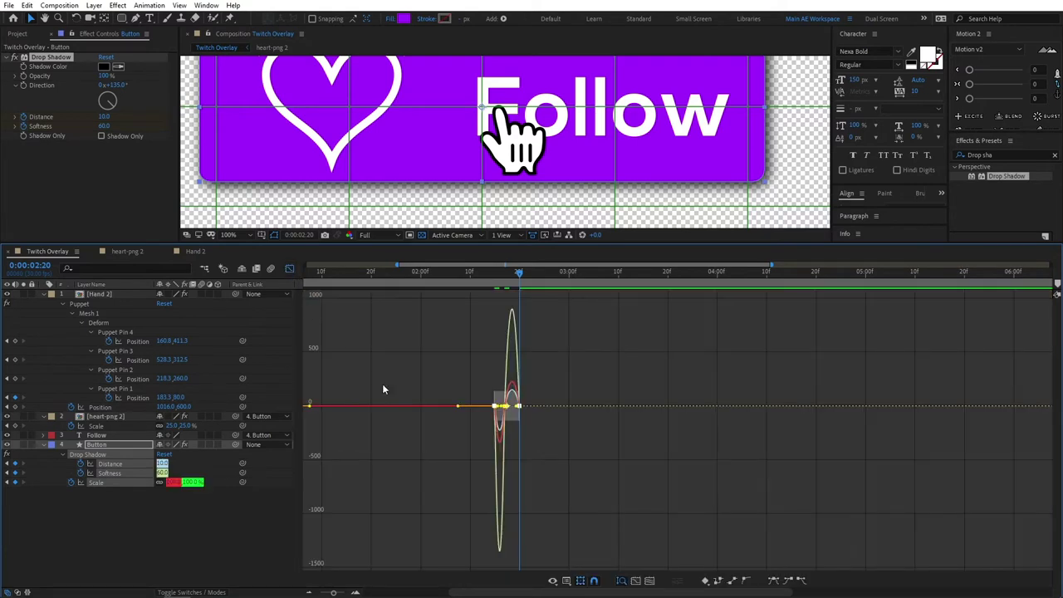
{"action": "scroll", "coordinate": [510, 389], "scroll_direction": "up", "scroll_amount": 5}
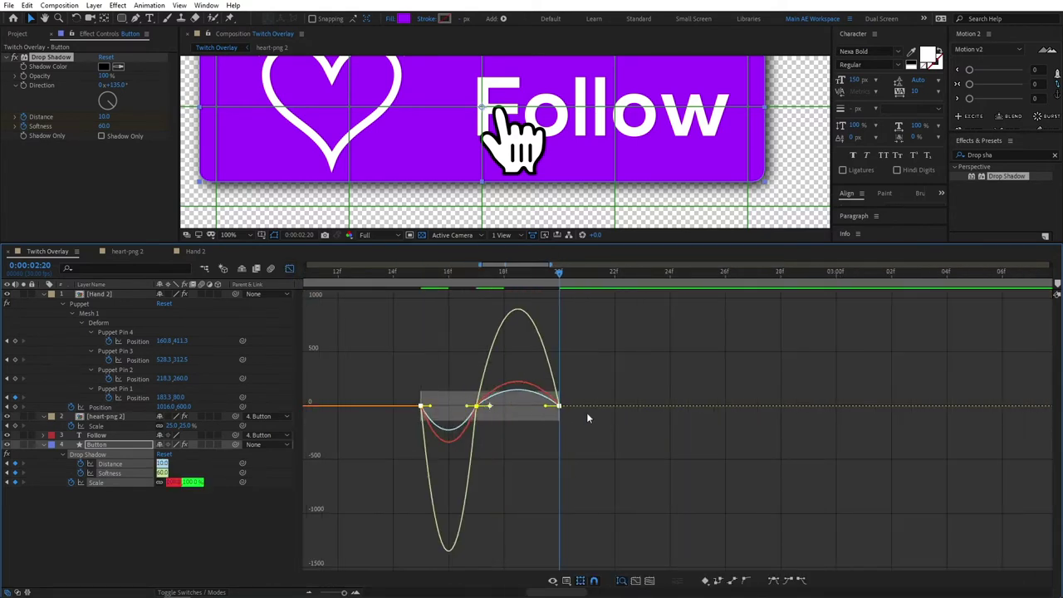
{"action": "left_click_drag", "start_coordinate": [585, 396], "coordinate": [397, 416]}
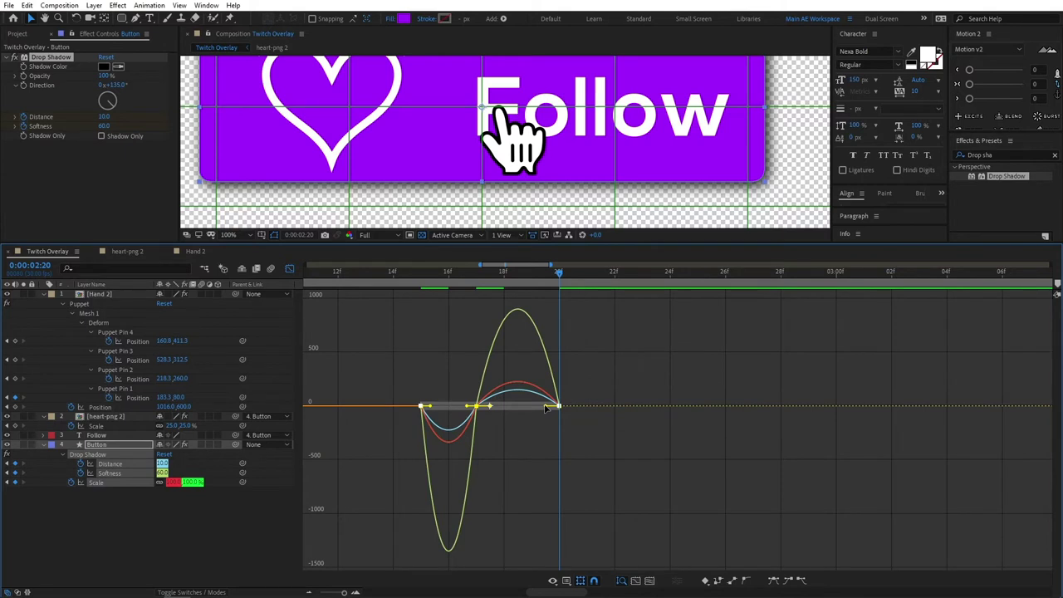
{"action": "left_click_drag", "start_coordinate": [546, 408], "coordinate": [510, 397]}
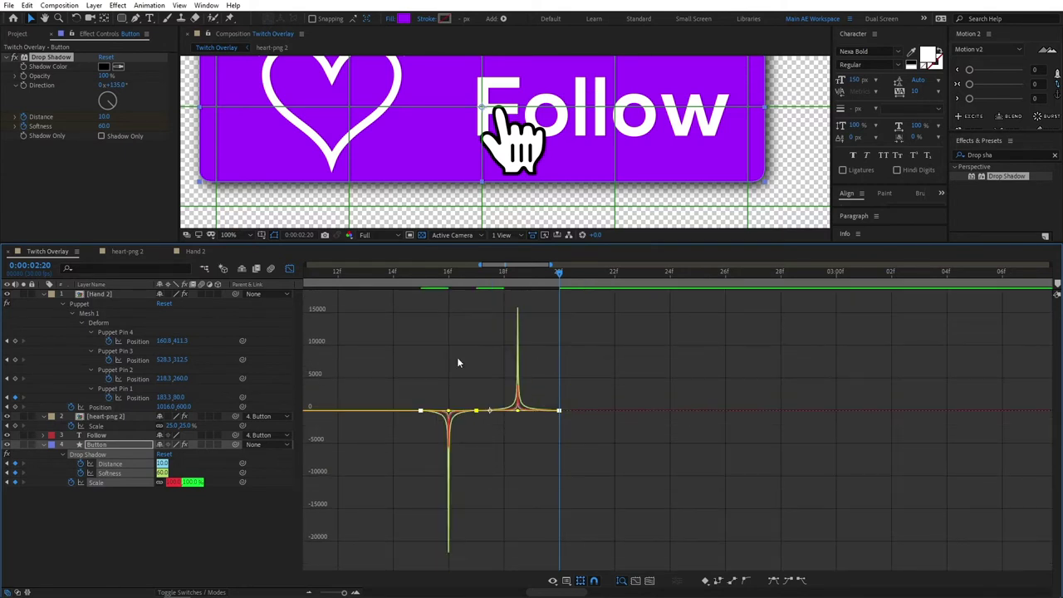
{"action": "left_click", "coordinate": [289, 269]}
{"action": "left_click", "coordinate": [481, 358]}
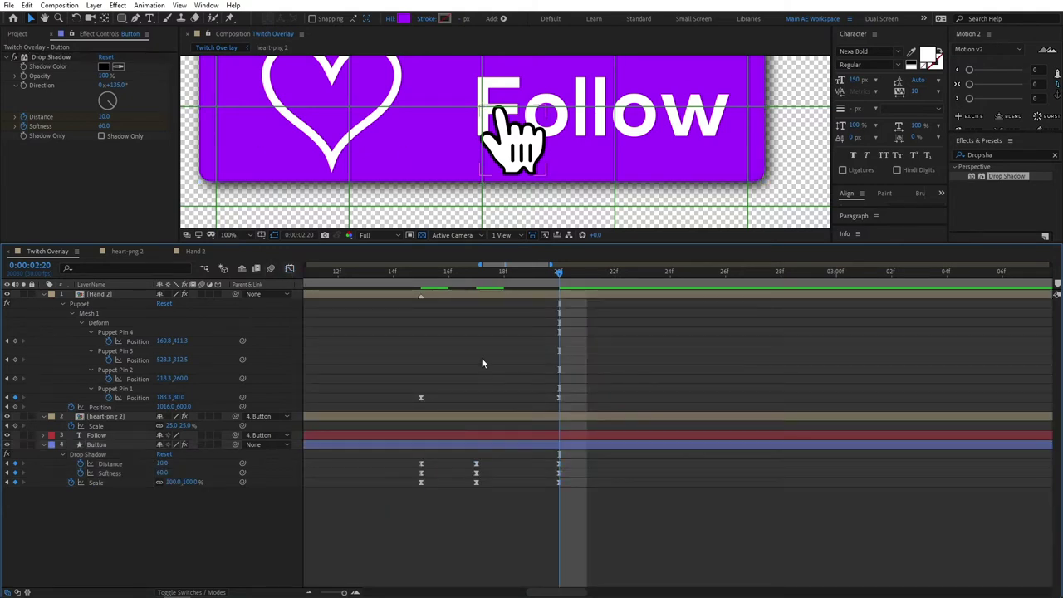
- Check the button press animation by scrubbing from frame 2:13 to 2:17 with the whole button in view
{"action": "scroll", "coordinate": [459, 345], "scroll_direction": "down", "scroll_amount": 2}
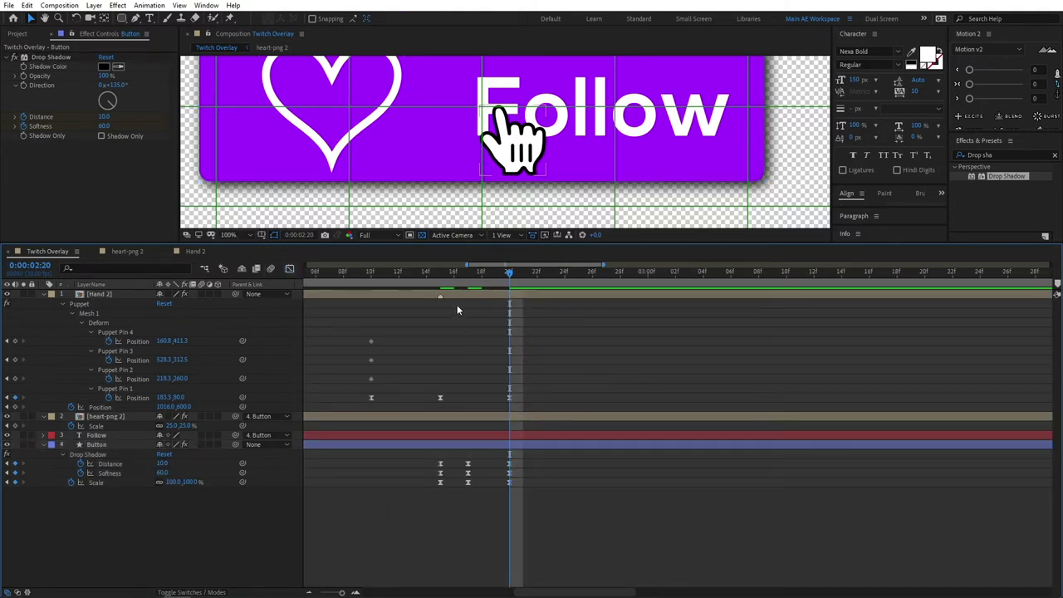
{"action": "left_click", "coordinate": [412, 277]}
{"action": "scroll", "coordinate": [460, 159], "scroll_direction": "down", "scroll_amount": 2}
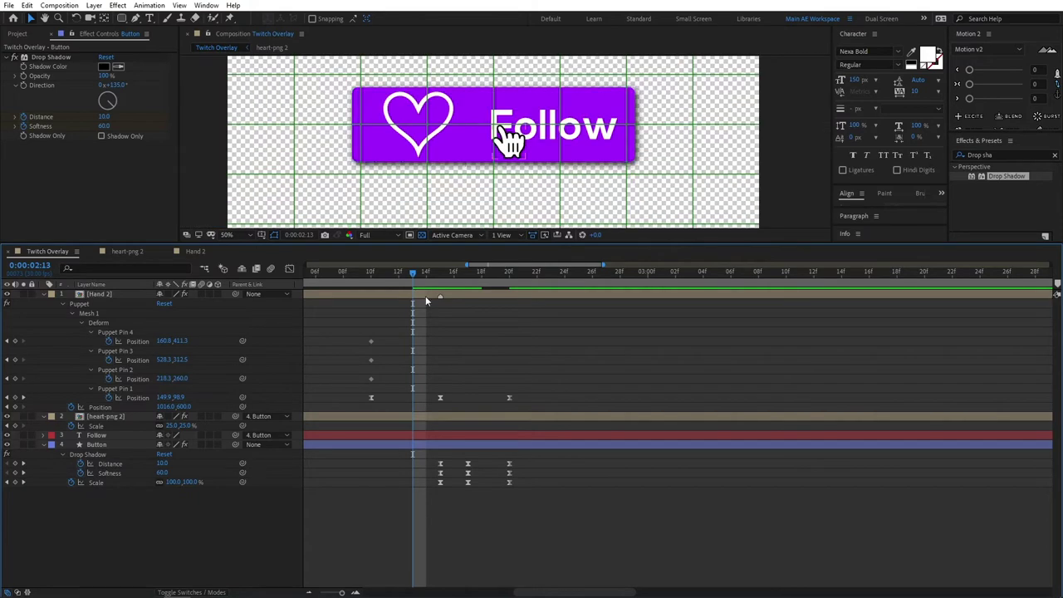
{"action": "left_click", "coordinate": [459, 270]}
{"action": "mouse_move", "coordinate": [461, 273]}
{"action": "left_mouse_down"}
{"action": "mouse_move", "coordinate": [510, 277]}
{"action": "mouse_move", "coordinate": [457, 282]}
{"action": "mouse_move", "coordinate": [488, 271]}
{"action": "mouse_move", "coordinate": [461, 274]}
{"action": "mouse_move", "coordinate": [518, 281]}
{"action": "mouse_move", "coordinate": [455, 291]}
{"action": "mouse_move", "coordinate": [484, 288]}
{"action": "mouse_move", "coordinate": [446, 275]}
{"action": "mouse_move", "coordinate": [467, 274]}
{"action": "left_mouse_up"}
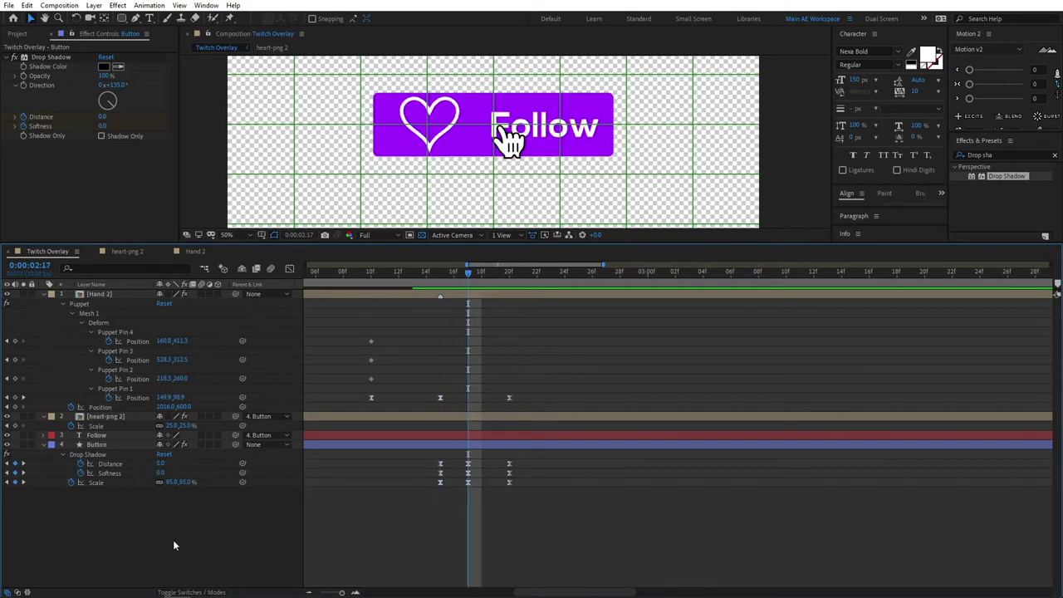
- Reveal the Button rectangle's Fill 1 properties and add a Color keyframe at frame 2:15
{"action": "left_click", "coordinate": [84, 446]}
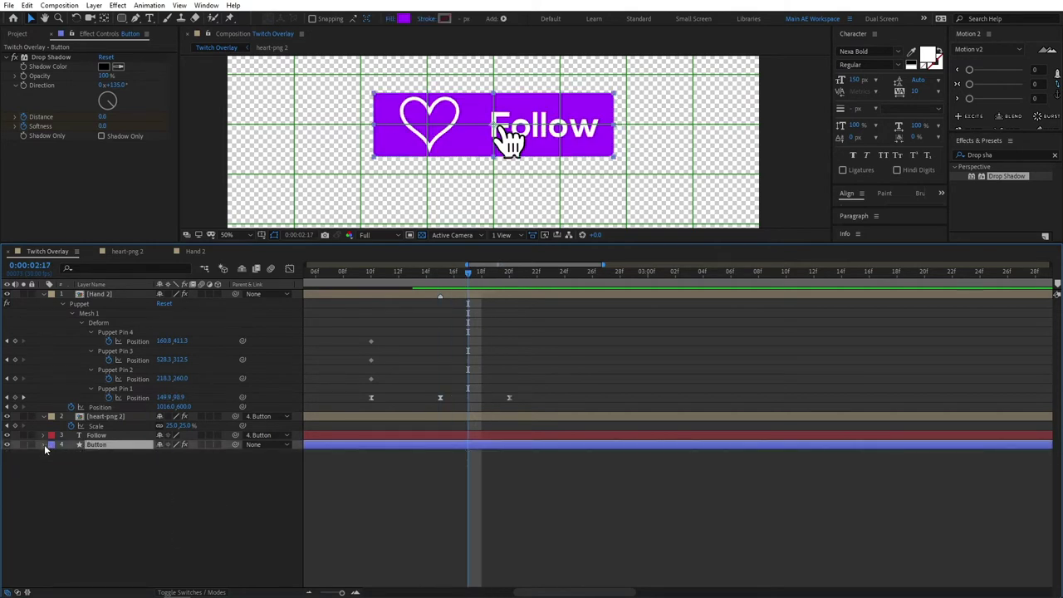
{"action": "left_click", "coordinate": [44, 444]}
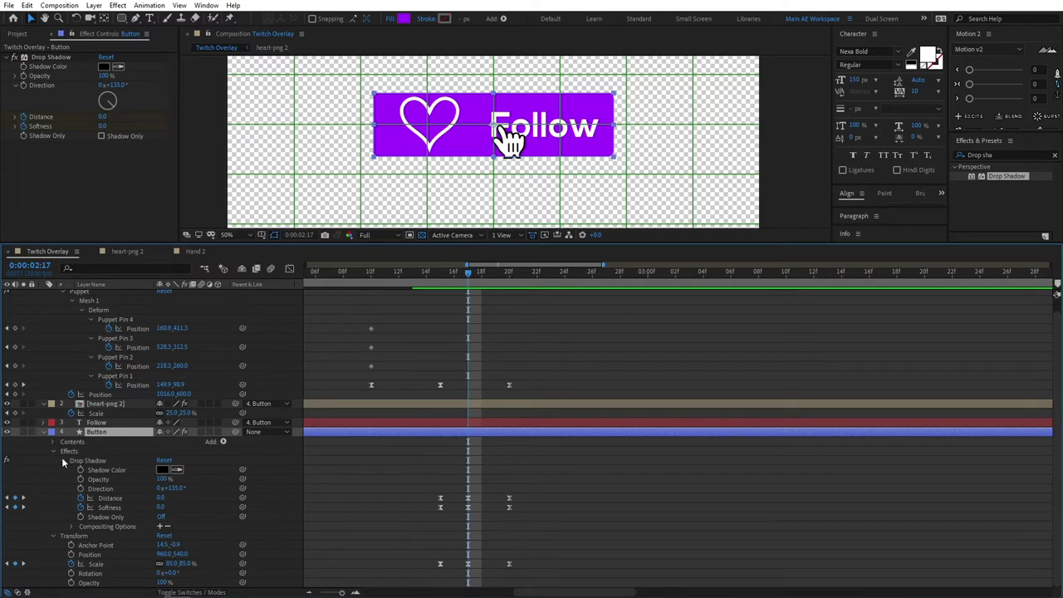
{"action": "left_click", "coordinate": [52, 453]}
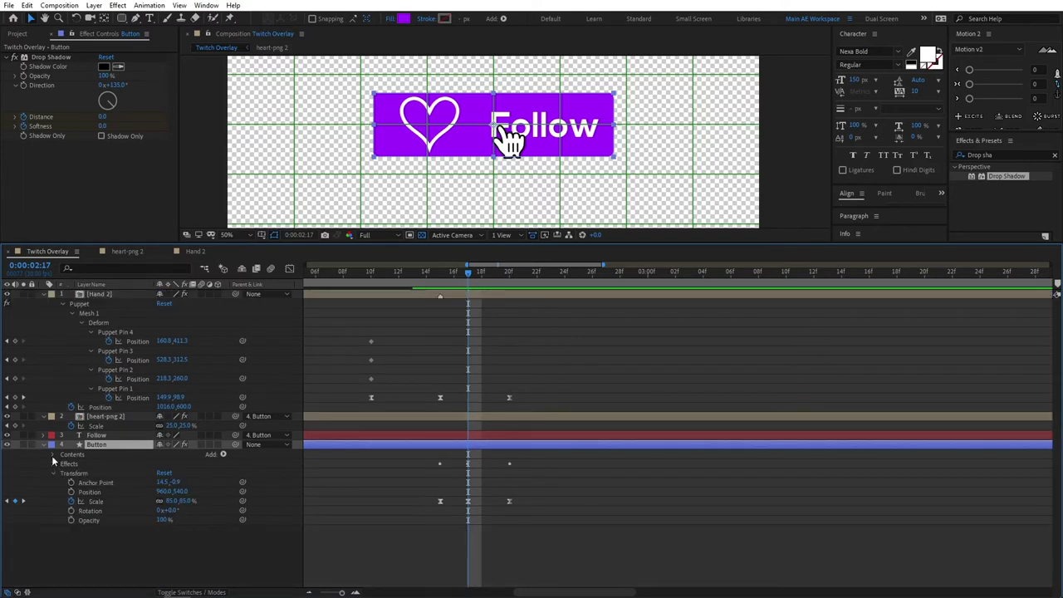
{"action": "left_click", "coordinate": [53, 454]}
{"action": "left_click", "coordinate": [60, 464]}
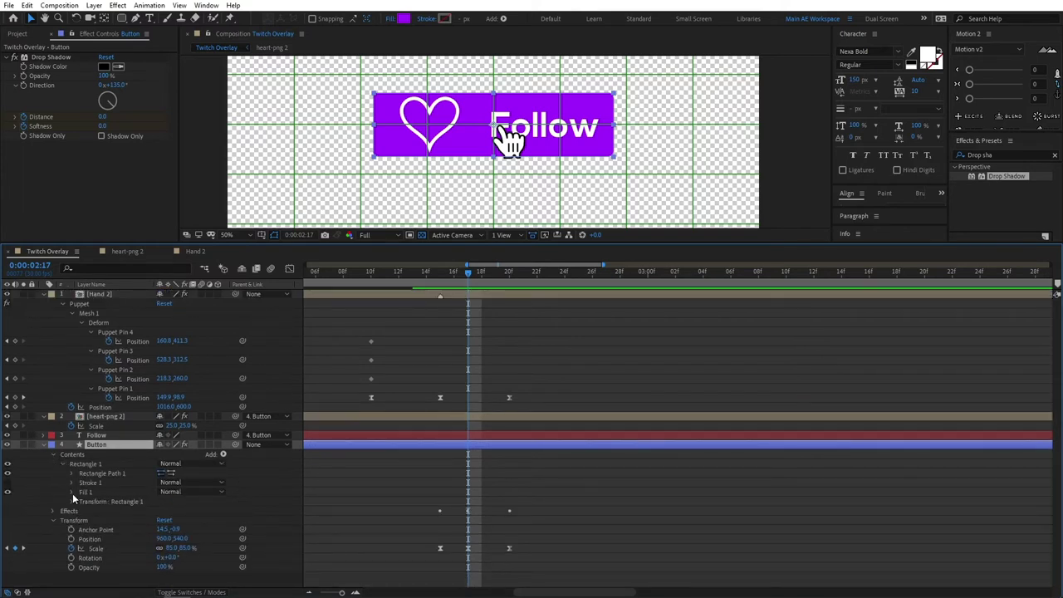
{"action": "left_click", "coordinate": [72, 492]}
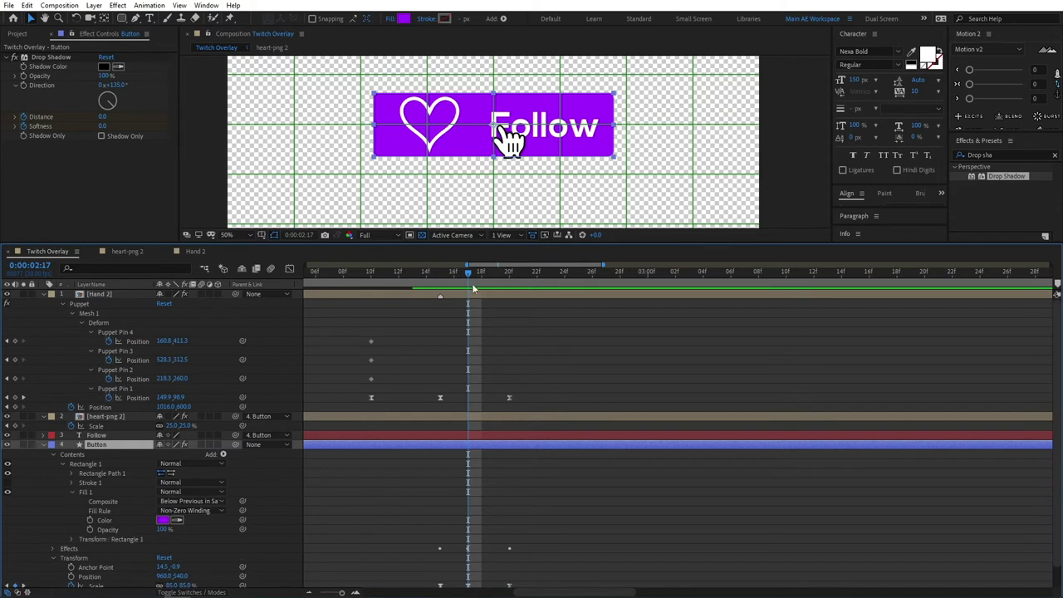
{"action": "left_click_drag", "start_coordinate": [469, 274], "coordinate": [435, 275]}
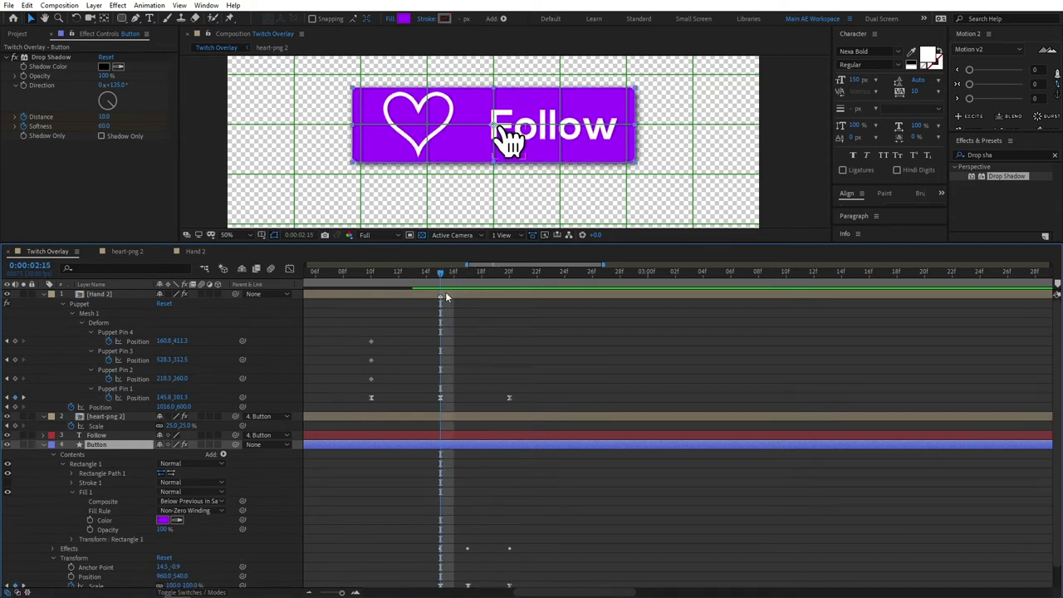
{"action": "left_click", "coordinate": [91, 521]}
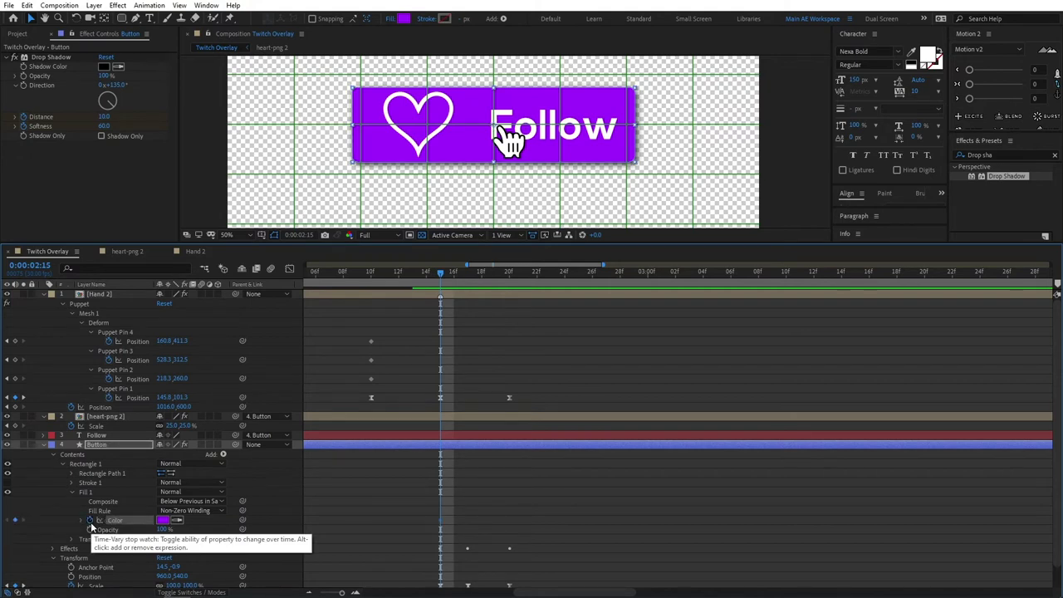
- Change the Button's fill color to dark grey 505050 at frame 2:17
{"action": "key", "text": "Page_Down"}
{"action": "key", "text": "Page_Down"}
{"action": "left_click", "coordinate": [162, 521]}
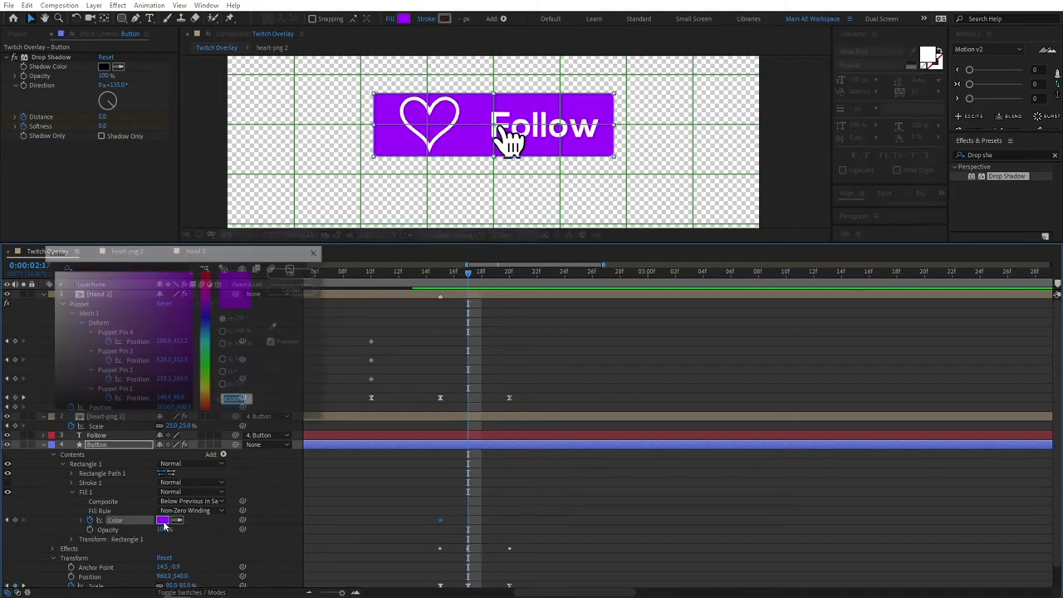
{"action": "type", "text": "505050"}
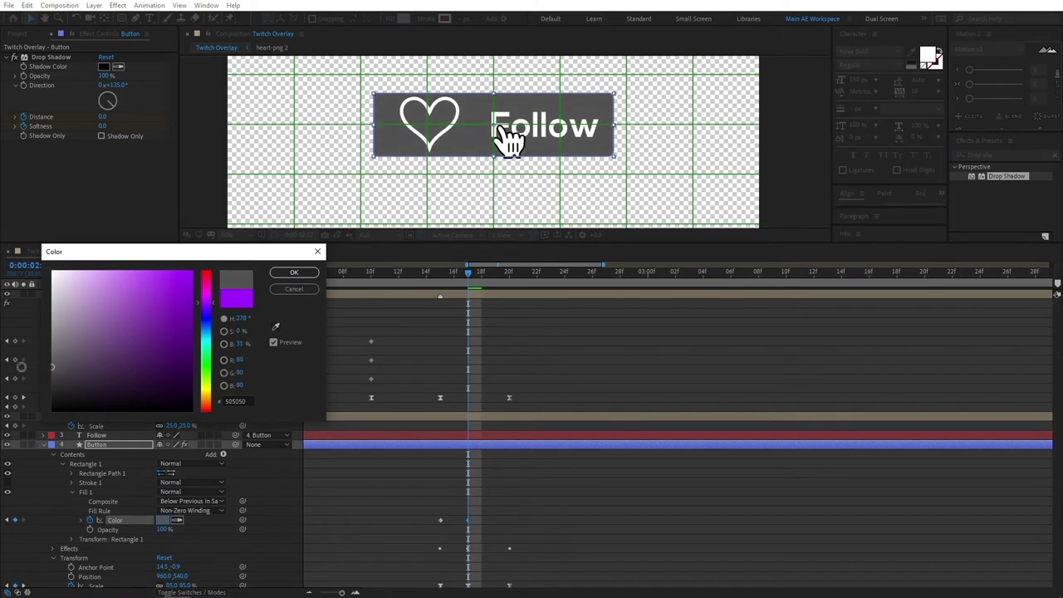
{"action": "left_click", "coordinate": [294, 273]}
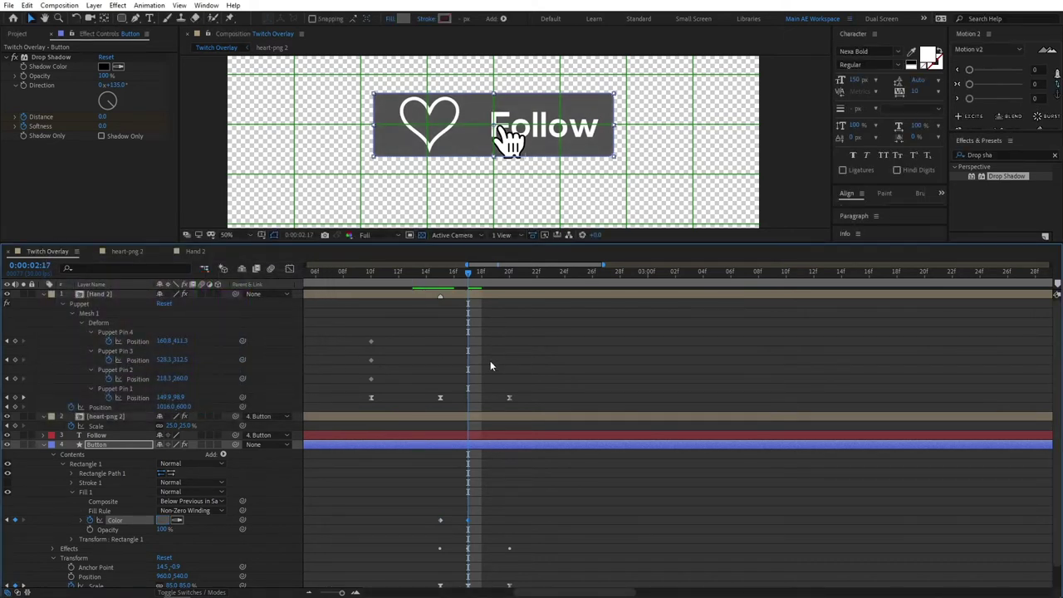
- Preview the whole animation from the beginning of the timeline through the button press and color change
{"action": "scroll", "coordinate": [487, 349], "scroll_direction": "down", "scroll_amount": 3}
{"action": "scroll", "coordinate": [486, 349], "scroll_direction": "down", "scroll_amount": 2}
{"action": "left_click_drag", "start_coordinate": [497, 272], "coordinate": [274, 292]}
{"action": "key", "text": "space"}
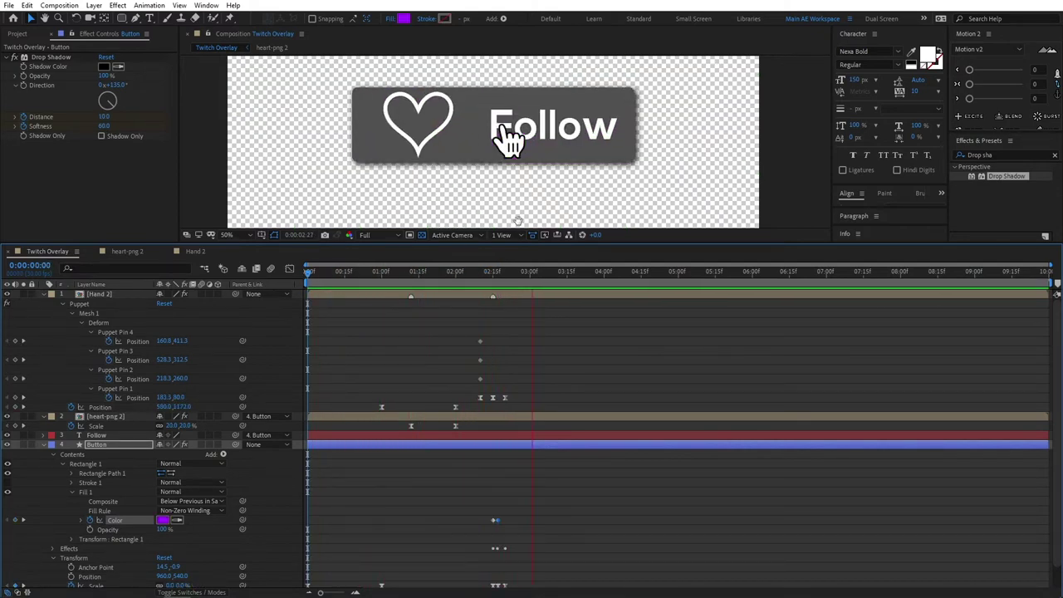
{"action": "key", "text": "space"}
- Convert the Button's Rectangle Path 1 to a Bezier path and add a Path keyframe at frame 3:00
{"action": "left_click_drag", "start_coordinate": [478, 277], "coordinate": [504, 275]}
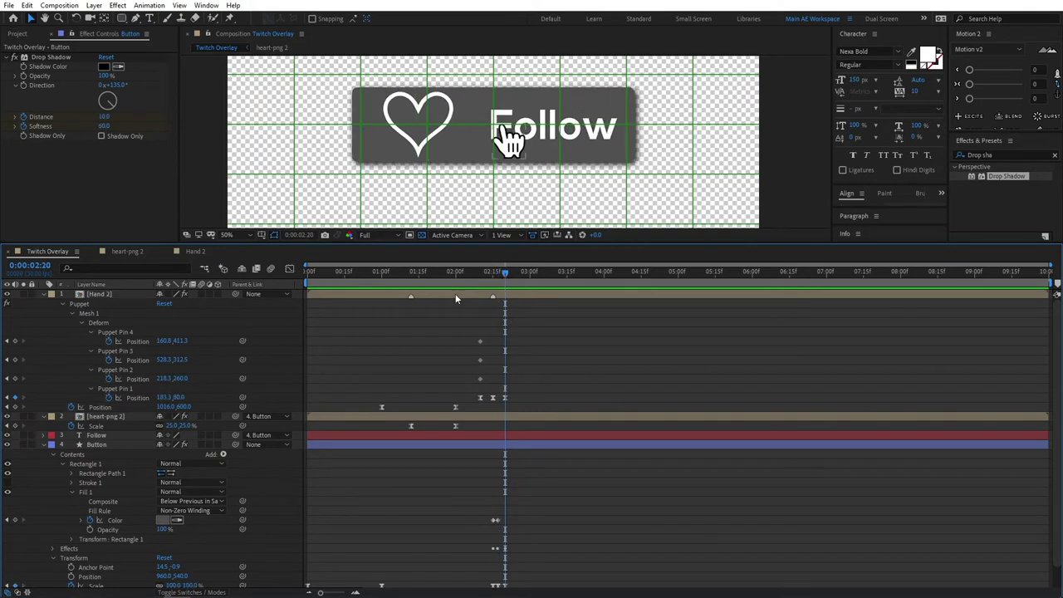
{"action": "left_click", "coordinate": [529, 272]}
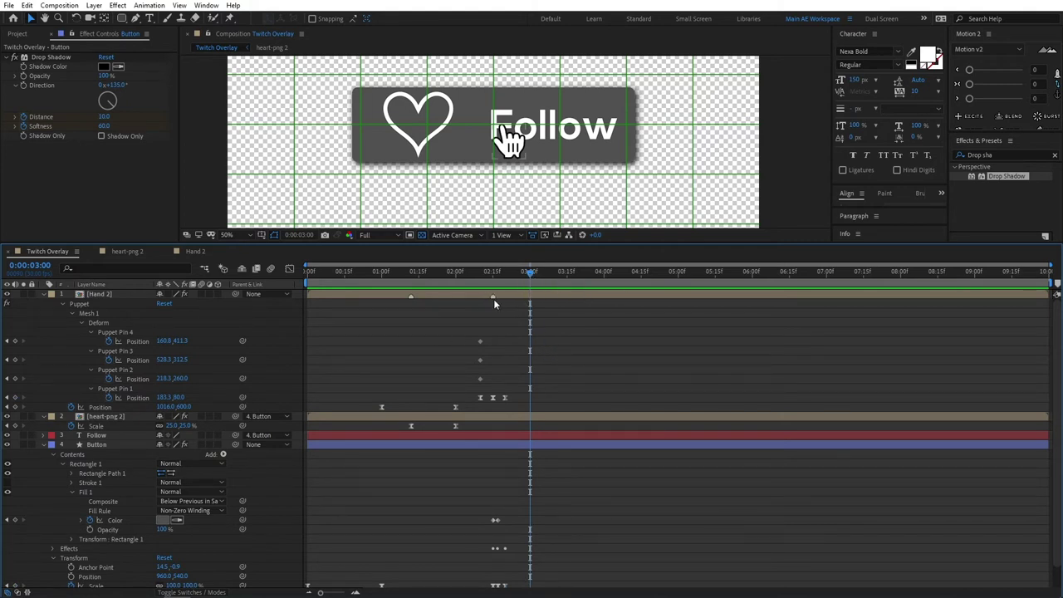
{"action": "scroll", "coordinate": [125, 426], "scroll_direction": "down", "scroll_amount": 2}
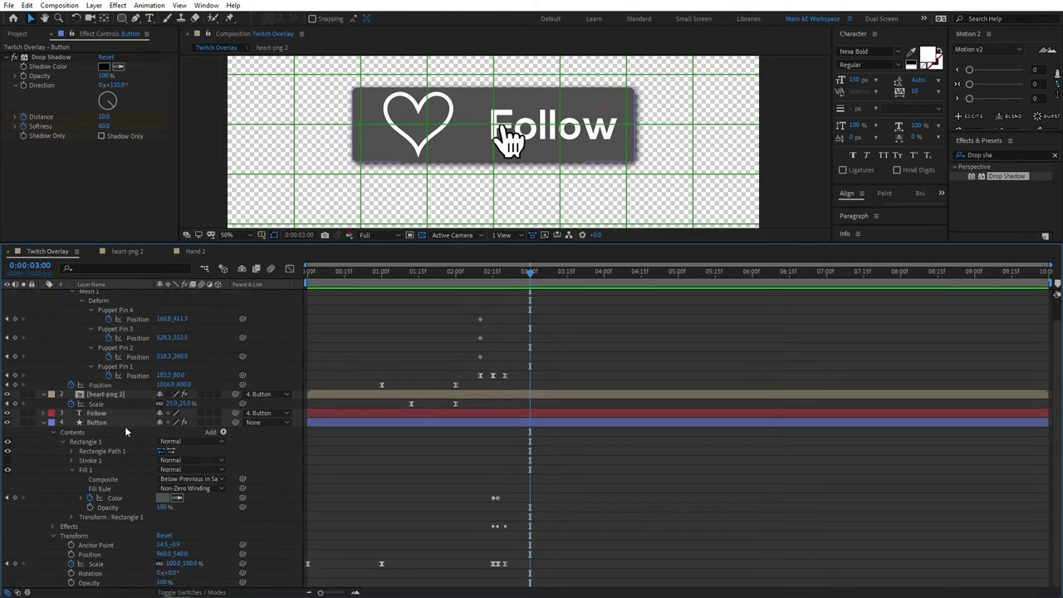
{"action": "left_click", "coordinate": [100, 421]}
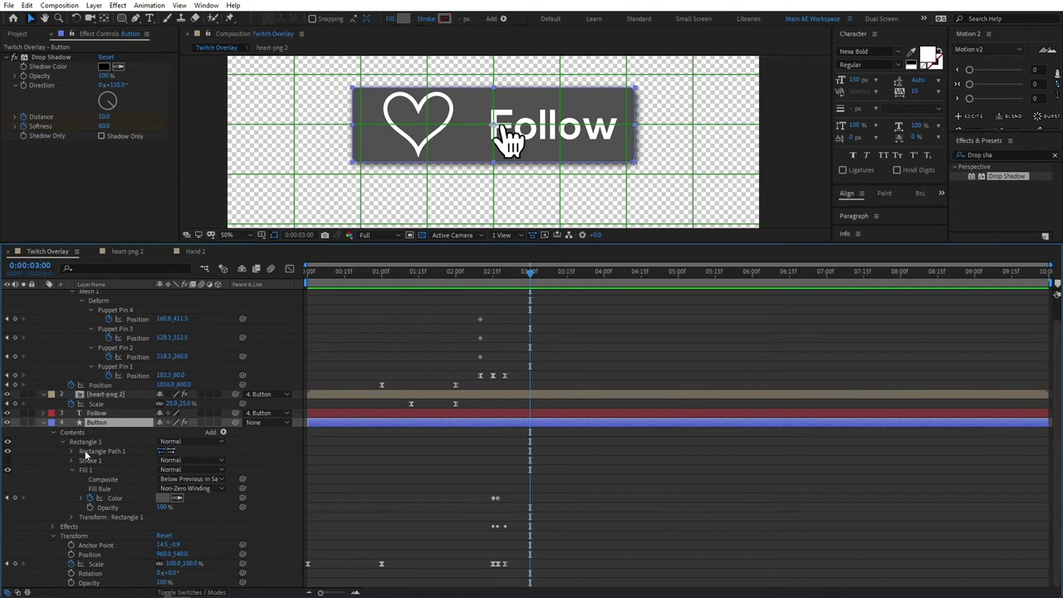
{"action": "right_click", "coordinate": [99, 453]}
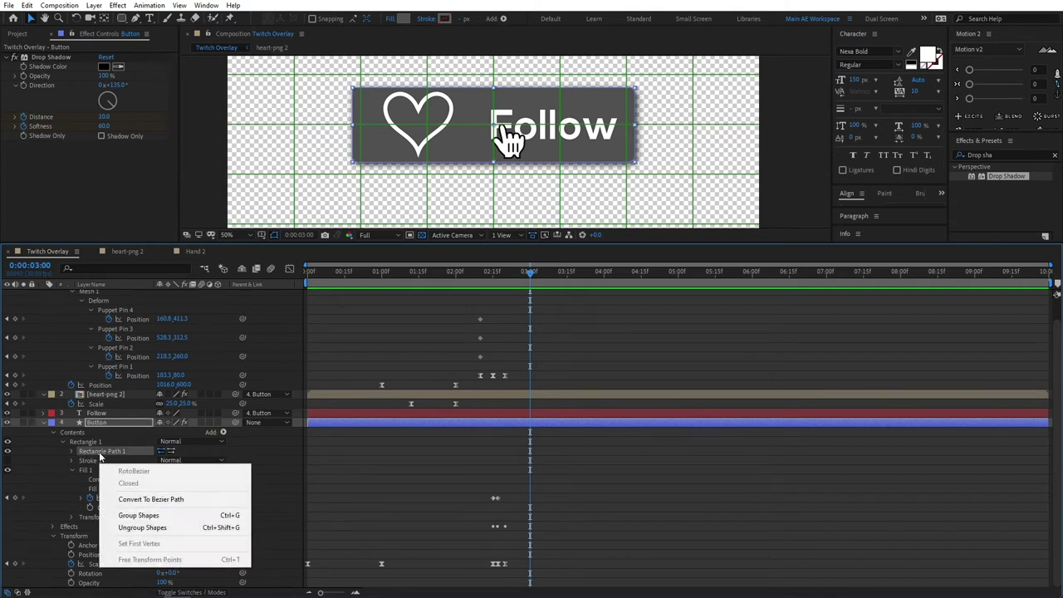
{"action": "left_click", "coordinate": [176, 501]}
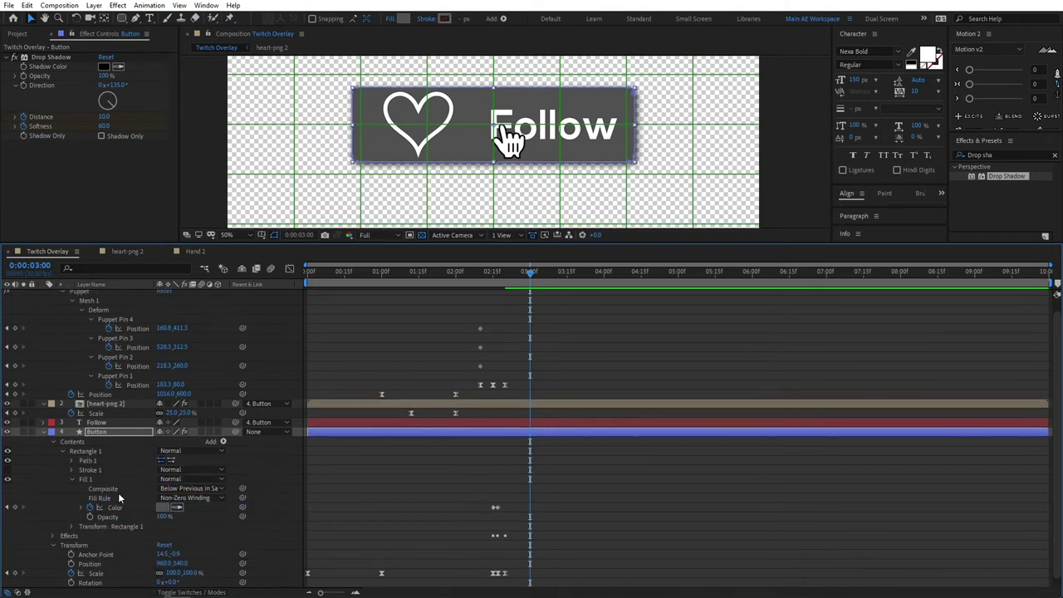
{"action": "left_click", "coordinate": [72, 461]}
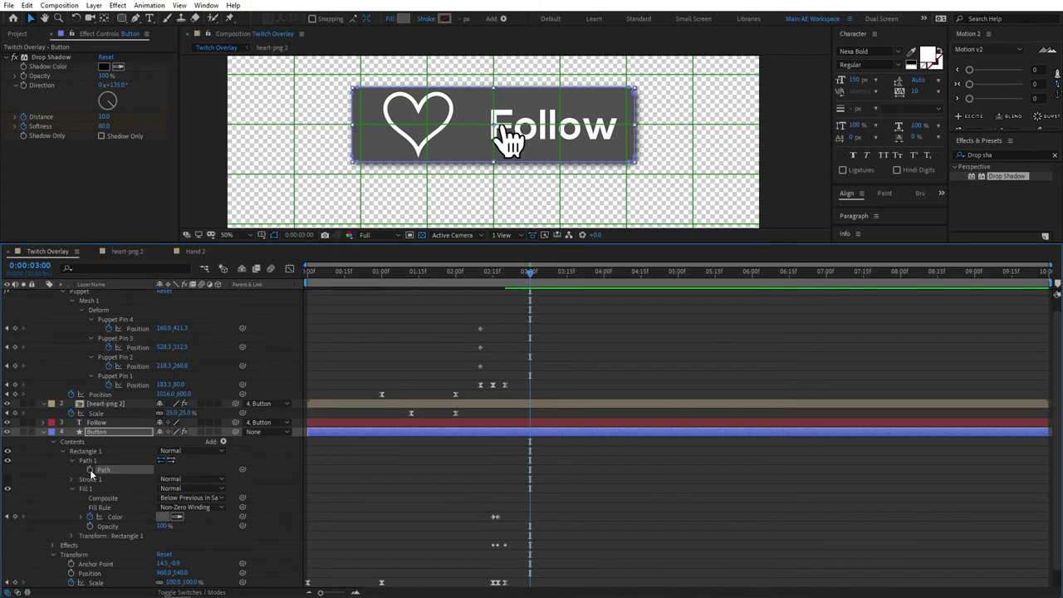
{"action": "left_click", "coordinate": [90, 470]}
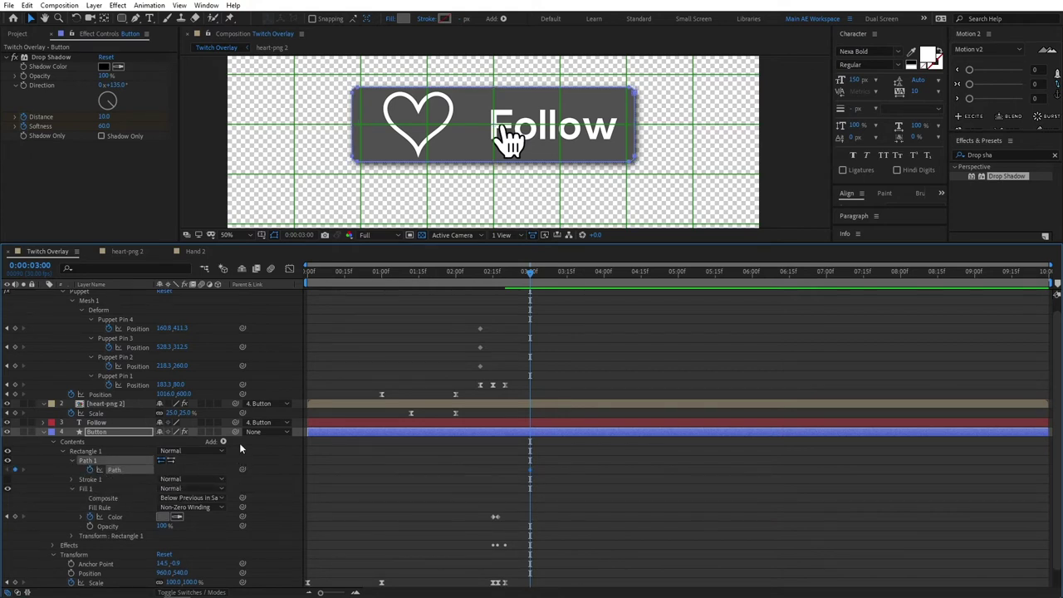
- At frame 3:10, shorten the Button by moving its right-end path vertices left until the shape only surrounds the heart
{"action": "key", "text": "shift+Page_Down"}
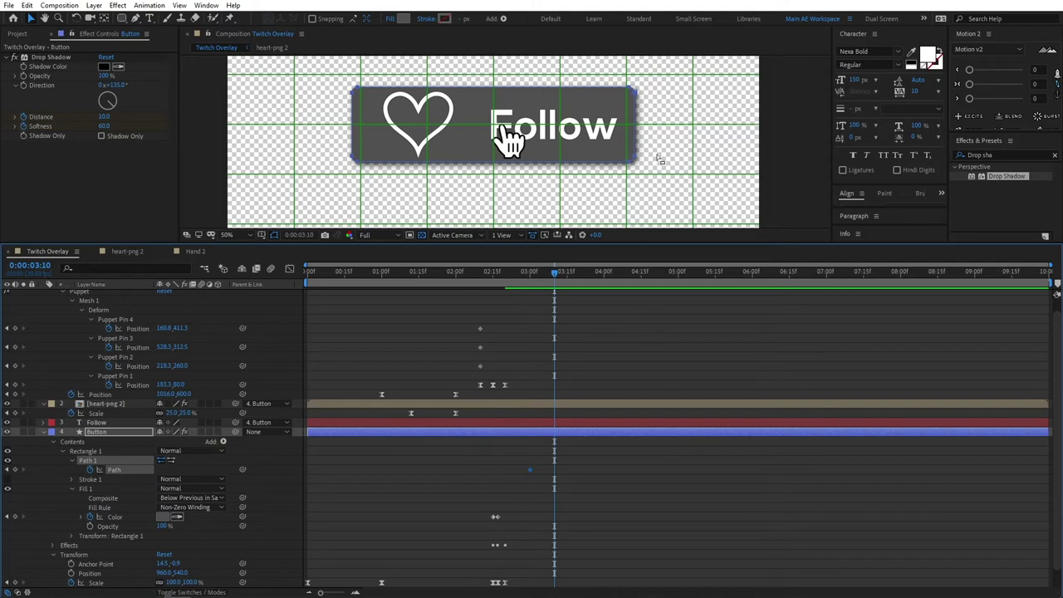
{"action": "scroll", "coordinate": [654, 89], "scroll_direction": "up", "scroll_amount": 3}
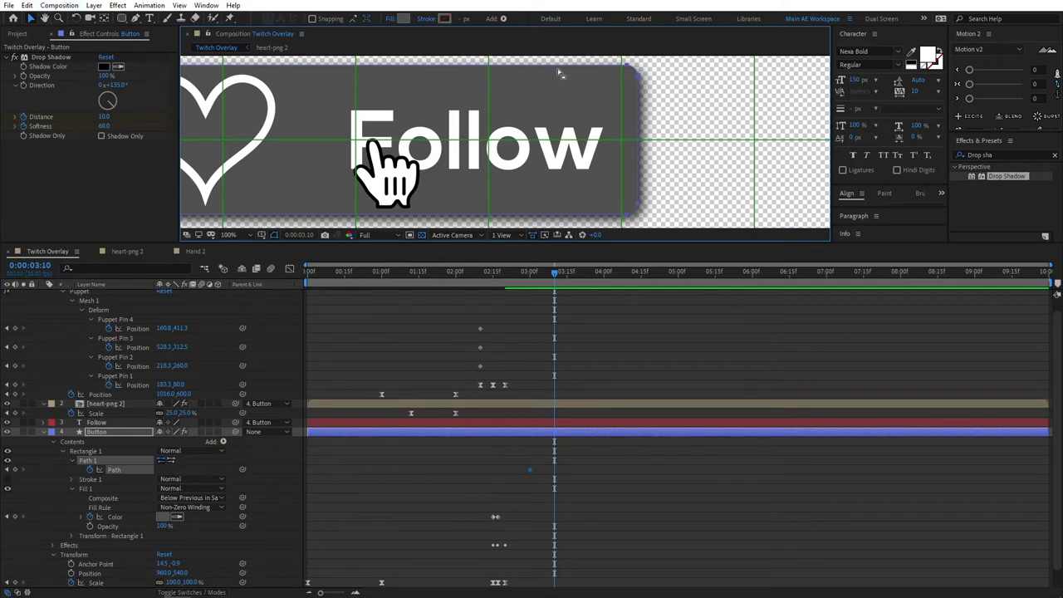
{"action": "left_click_drag", "start_coordinate": [662, 60], "coordinate": [618, 174]}
{"action": "scroll", "coordinate": [618, 175], "scroll_direction": "down", "scroll_amount": 2}
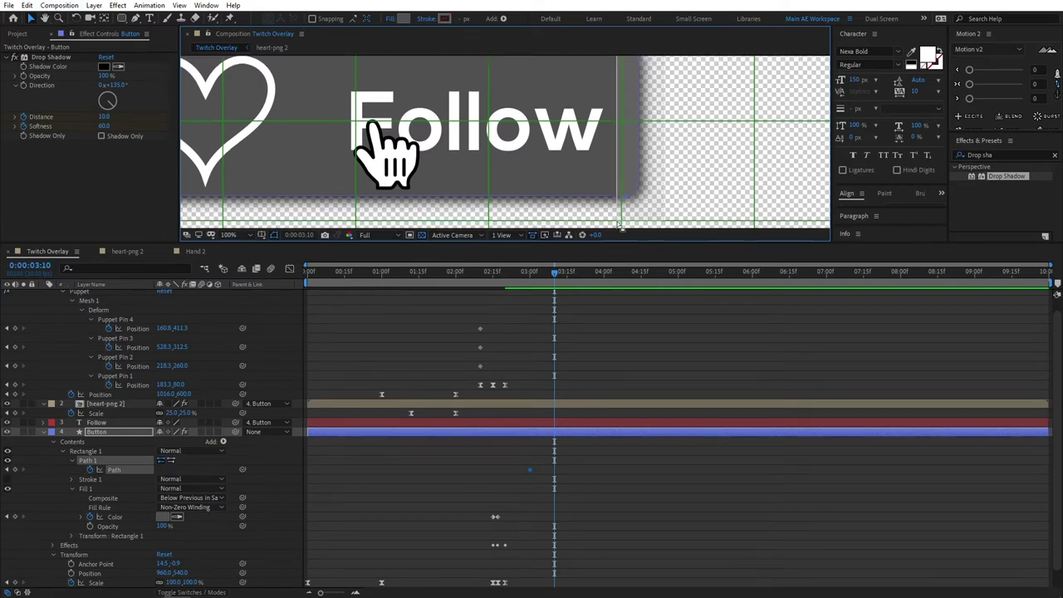
{"action": "scroll", "coordinate": [519, 181], "scroll_direction": "down", "scroll_amount": 2}
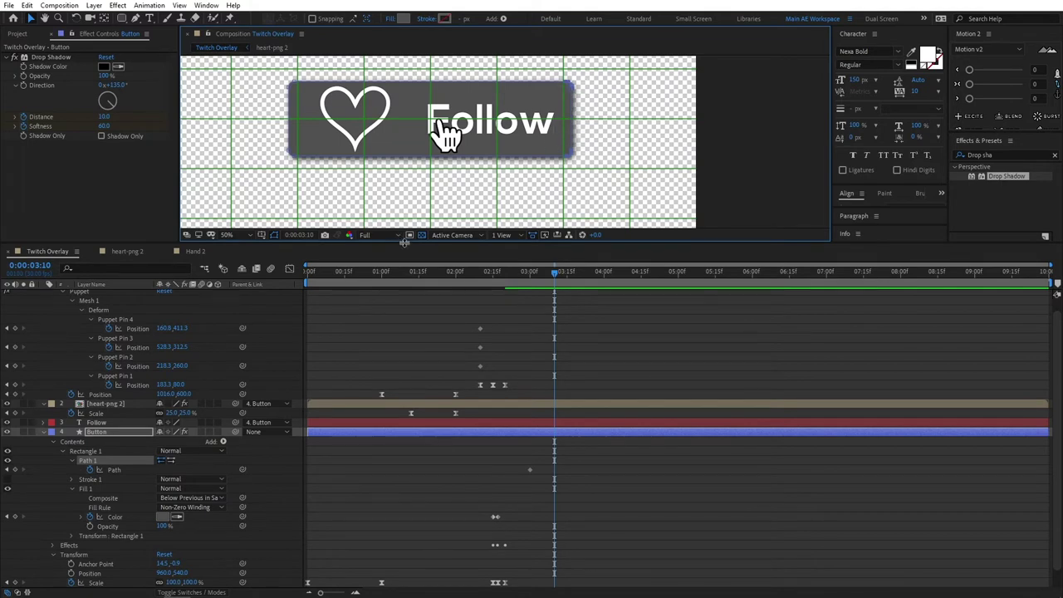
{"action": "left_click_drag", "start_coordinate": [405, 243], "coordinate": [406, 315]}
{"action": "scroll", "coordinate": [558, 129], "scroll_direction": "up", "scroll_amount": 2}
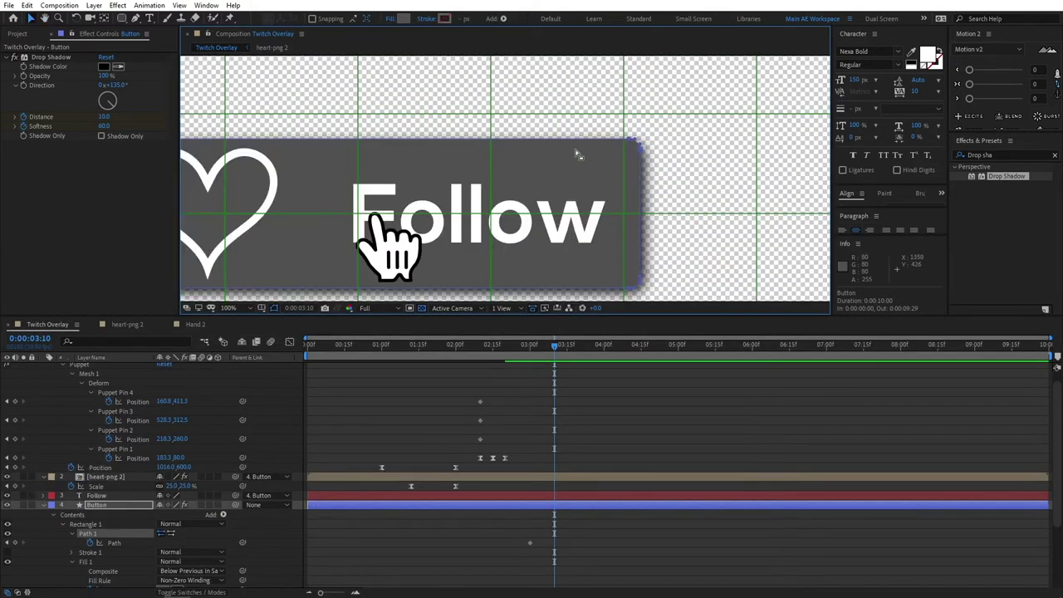
{"action": "mouse_move", "coordinate": [641, 150]}
{"action": "left_mouse_down"}
{"action": "mouse_move", "coordinate": [341, 163]}
{"action": "mouse_move", "coordinate": [506, 135]}
{"action": "mouse_move", "coordinate": [625, 130]}
{"action": "mouse_move", "coordinate": [566, 117]}
{"action": "left_mouse_up"}
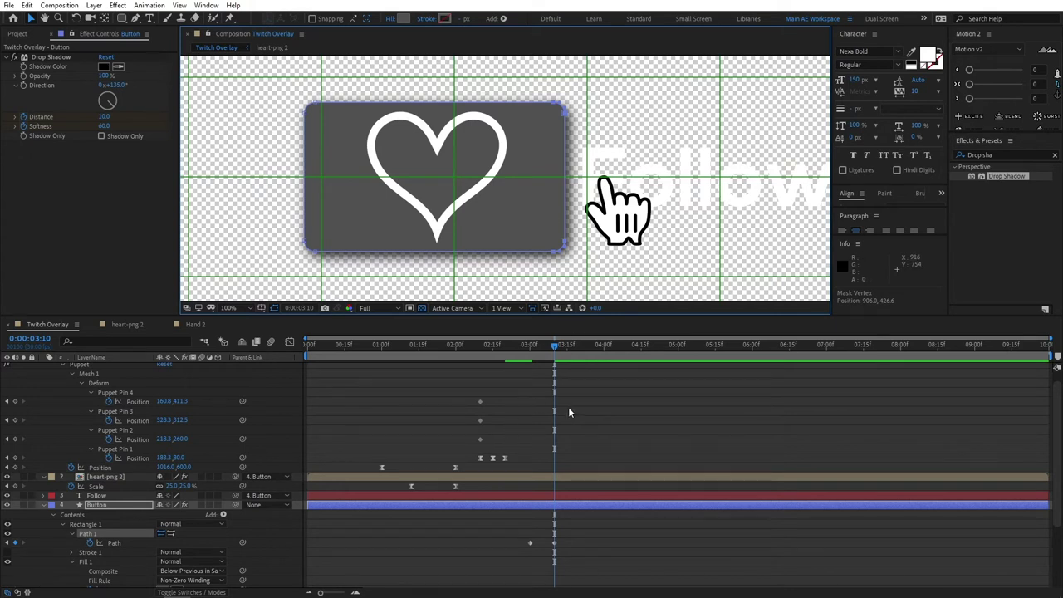
- Ease both Path keyframes and shape their speed graph into a sharp early peak with a long slowdown
{"action": "scroll", "coordinate": [567, 501], "scroll_direction": "down", "scroll_amount": 2}
{"action": "left_click_drag", "start_coordinate": [579, 505], "coordinate": [513, 518]}
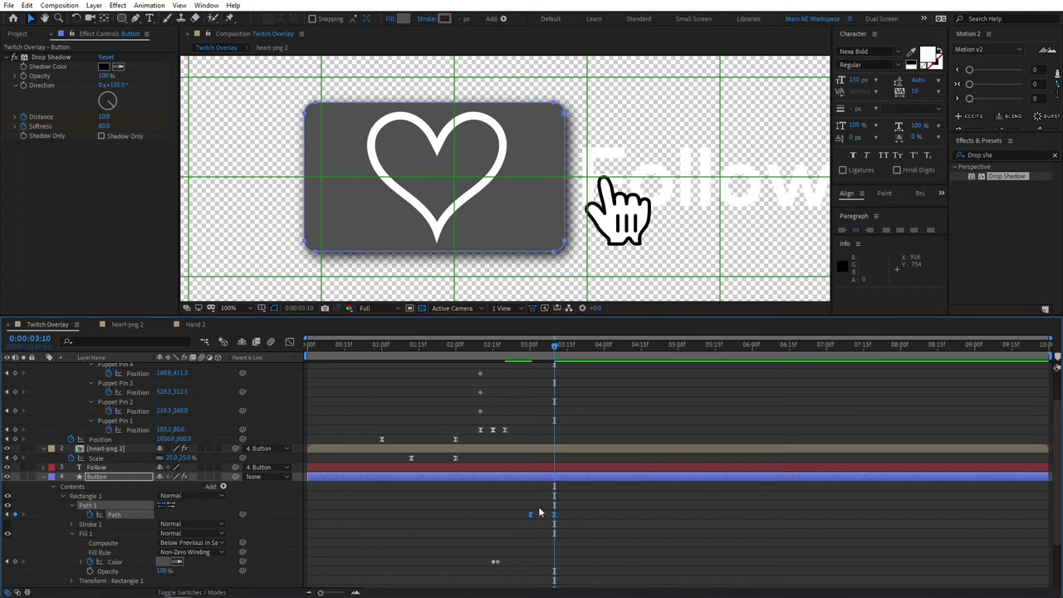
{"action": "left_click", "coordinate": [289, 342]}
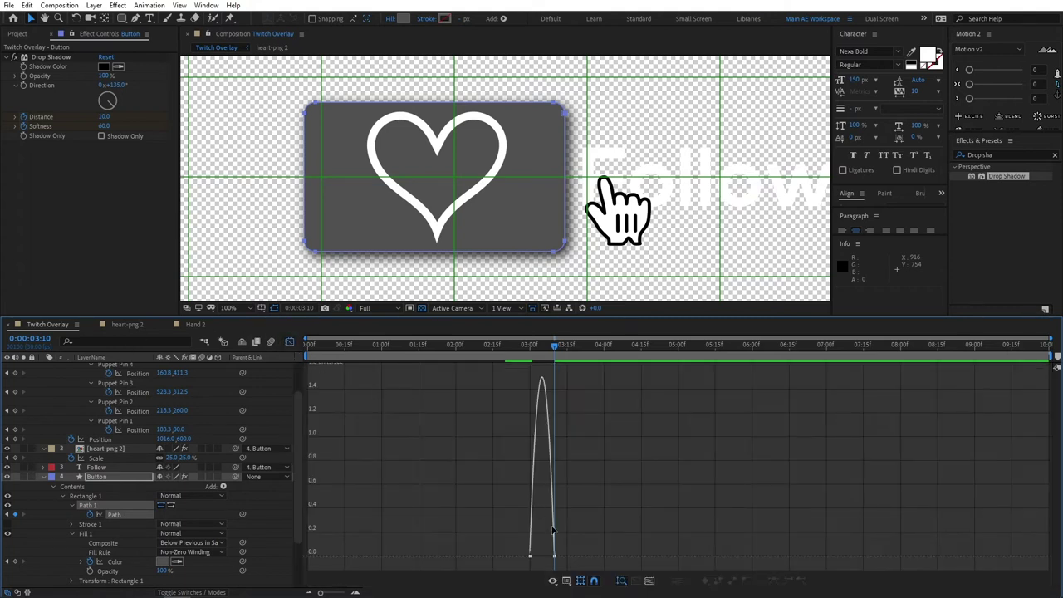
{"action": "left_click", "coordinate": [551, 556]}
{"action": "left_click_drag", "start_coordinate": [551, 557], "coordinate": [538, 556]}
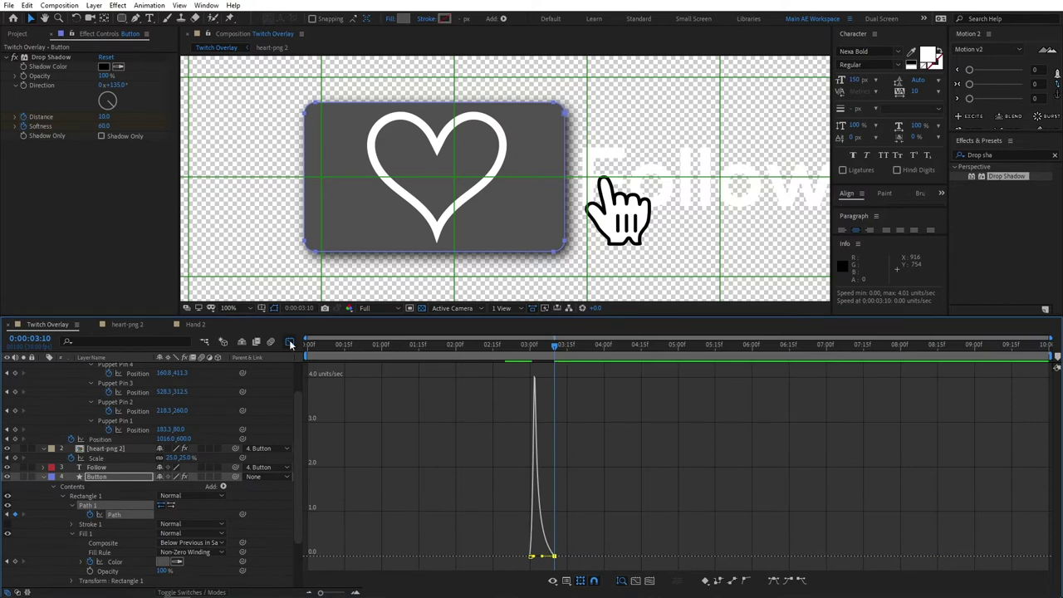
{"action": "left_click", "coordinate": [289, 342]}
- Add an Opacity keyframe to the Follow text layer at frame 3:00
{"action": "left_click_drag", "start_coordinate": [709, 181], "coordinate": [618, 189]}
{"action": "left_click", "coordinate": [97, 467]}
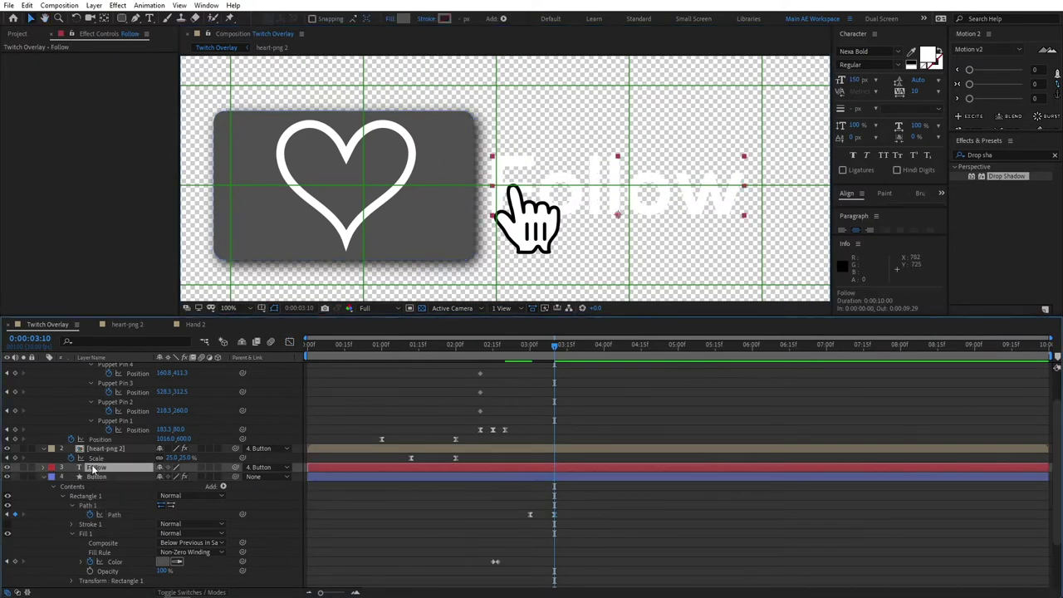
{"action": "left_click_drag", "start_coordinate": [554, 345], "coordinate": [530, 341]}
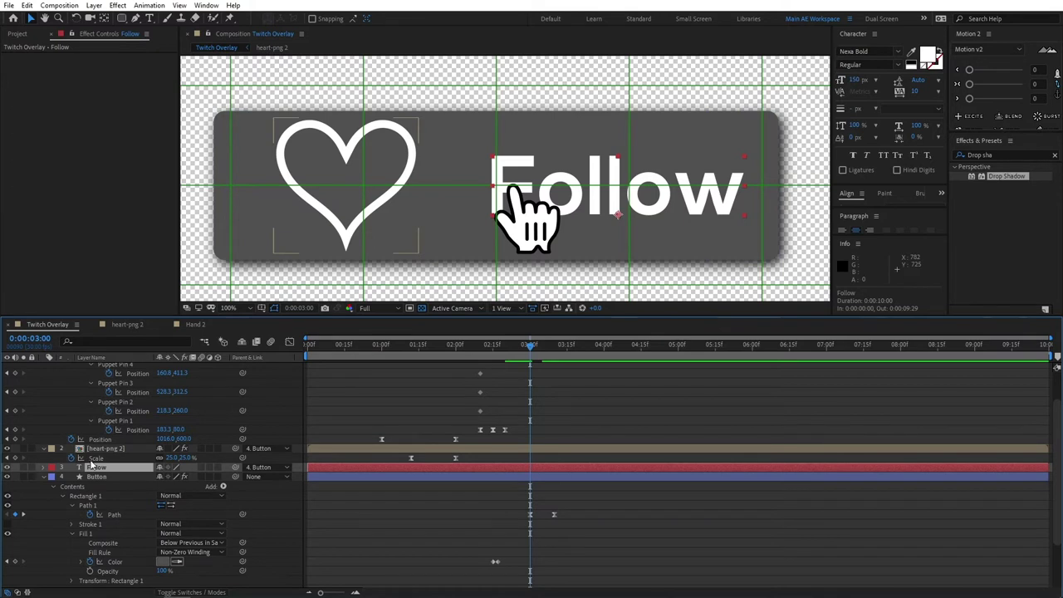
{"action": "key", "text": "t"}
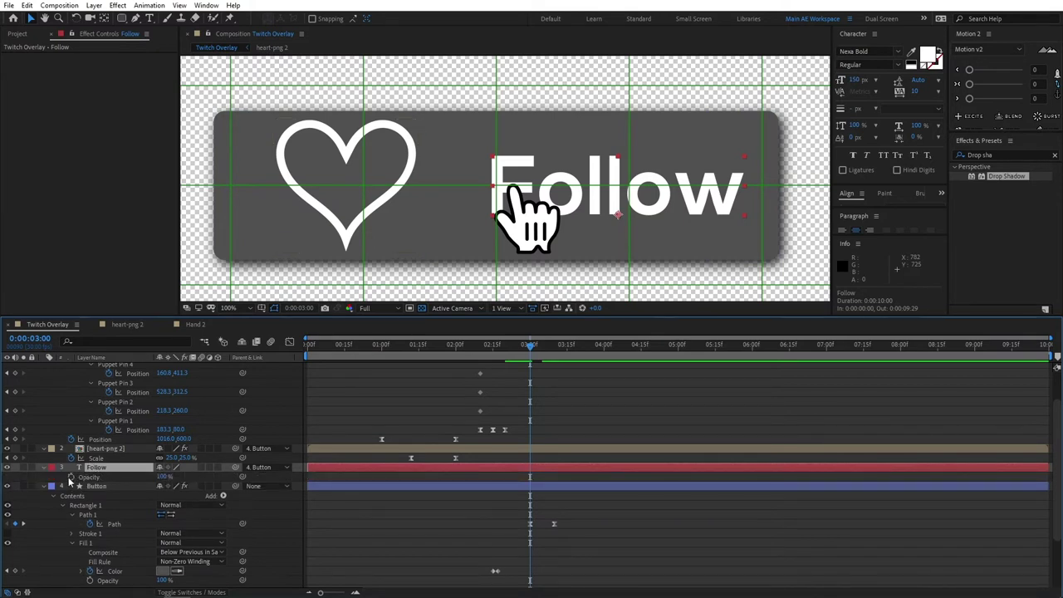
{"action": "left_click", "coordinate": [71, 477]}
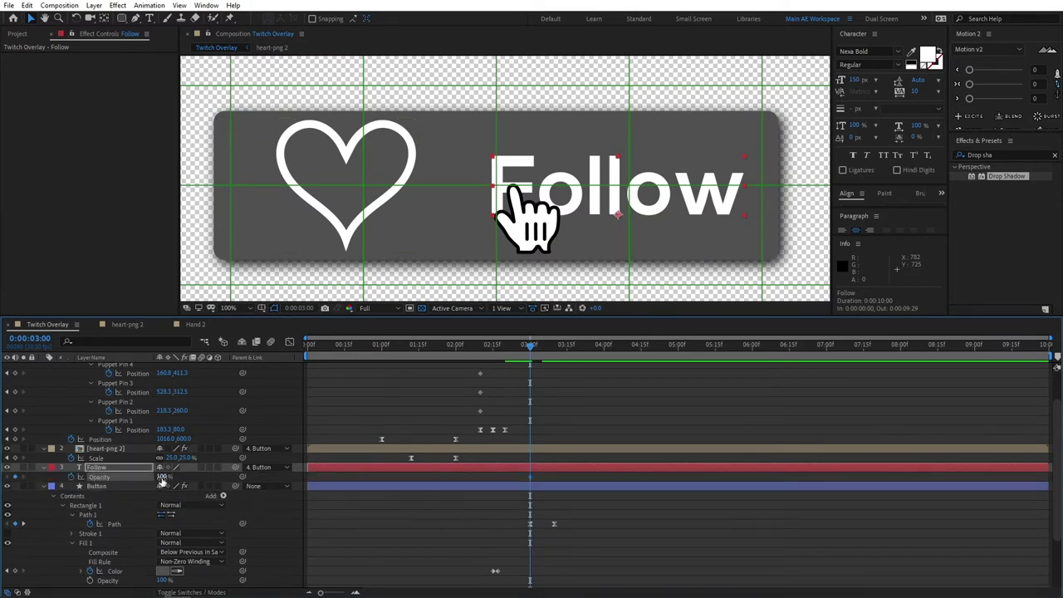
- Set the Follow text's opacity to 0% at frame 3:02
{"action": "key", "text": "Page_Down"}
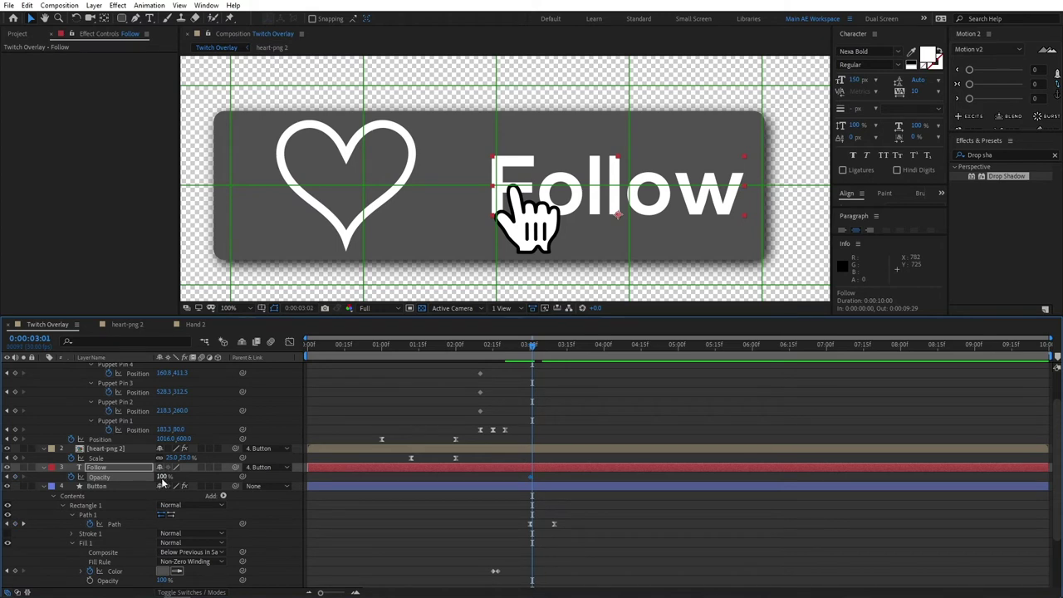
{"action": "key", "text": "Page_Down"}
{"action": "left_click", "coordinate": [162, 478]}
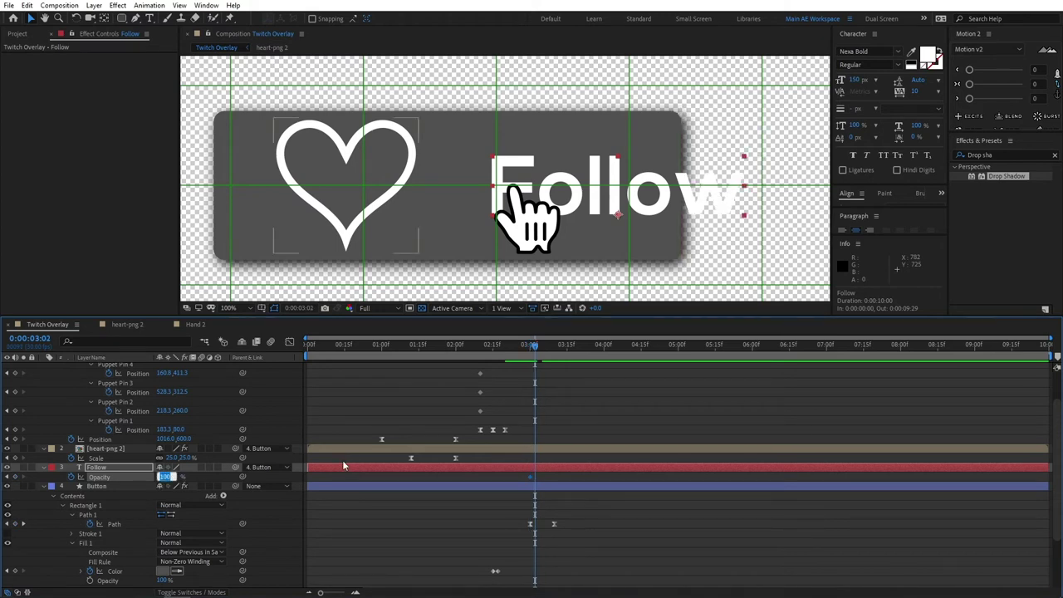
{"action": "type", "text": "0"}
{"action": "key", "text": "Return"}
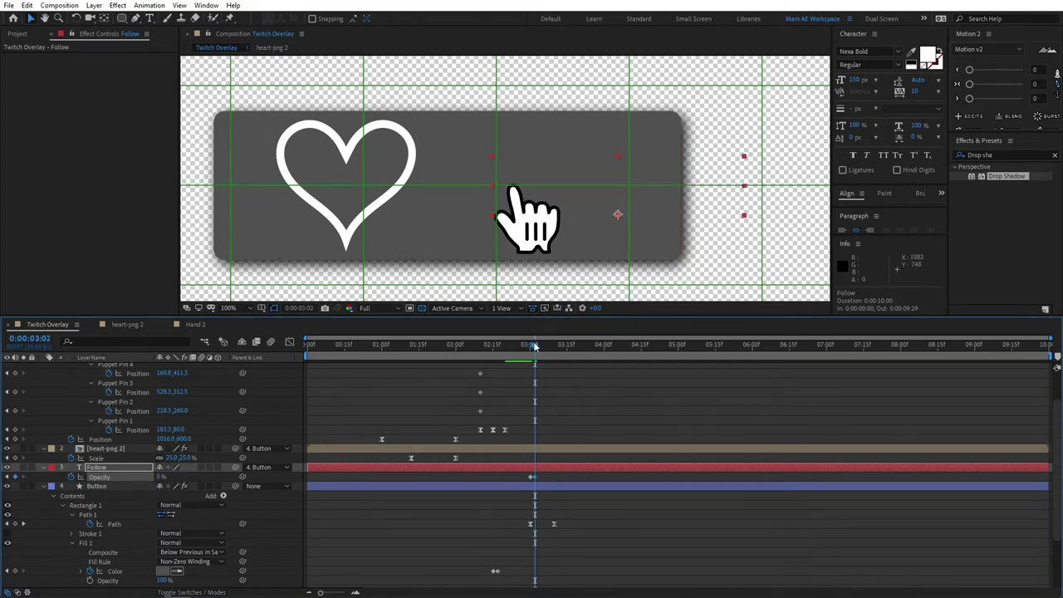
- With the time at frame 3:10, duplicate the Button layer and rename the copy Bell Button
{"action": "left_click_drag", "start_coordinate": [534, 345], "coordinate": [555, 346]}
{"action": "left_click", "coordinate": [554, 381]}
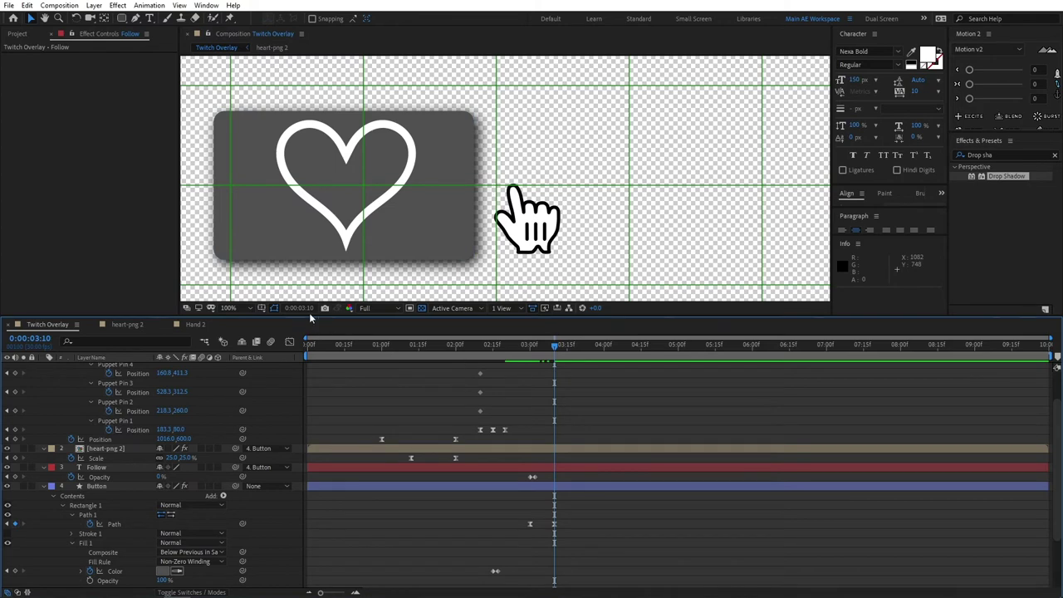
{"action": "scroll", "coordinate": [544, 225], "scroll_direction": "down", "scroll_amount": 2}
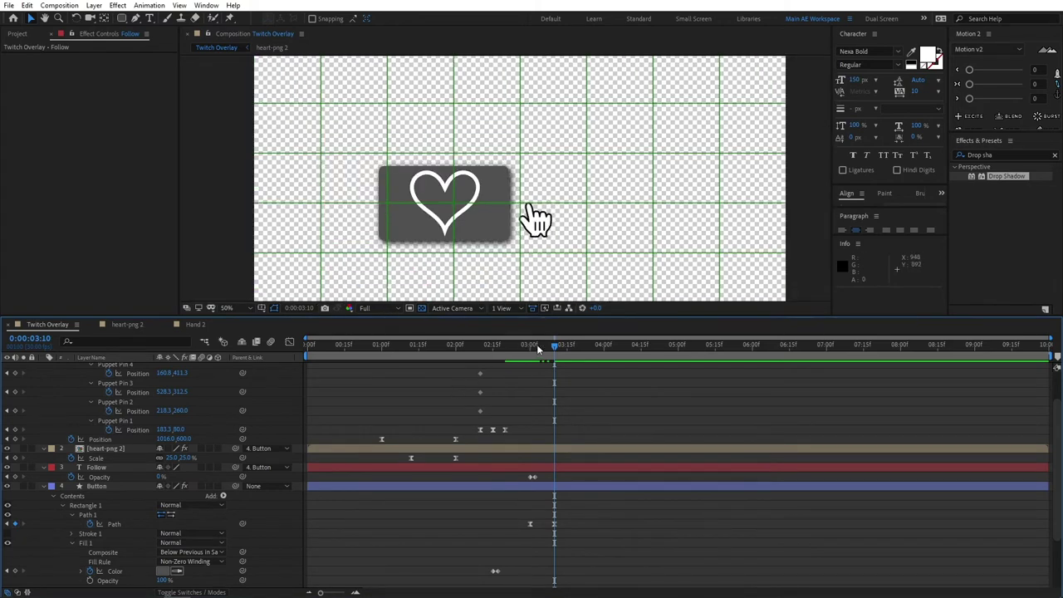
{"action": "left_click", "coordinate": [96, 486]}
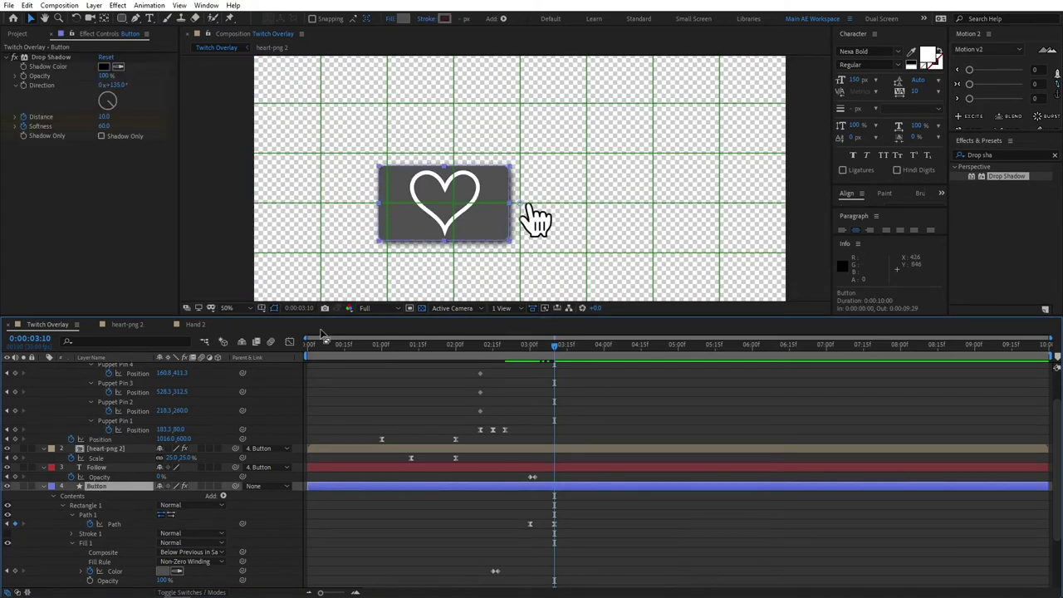
{"action": "key", "text": "ctrl+d"}
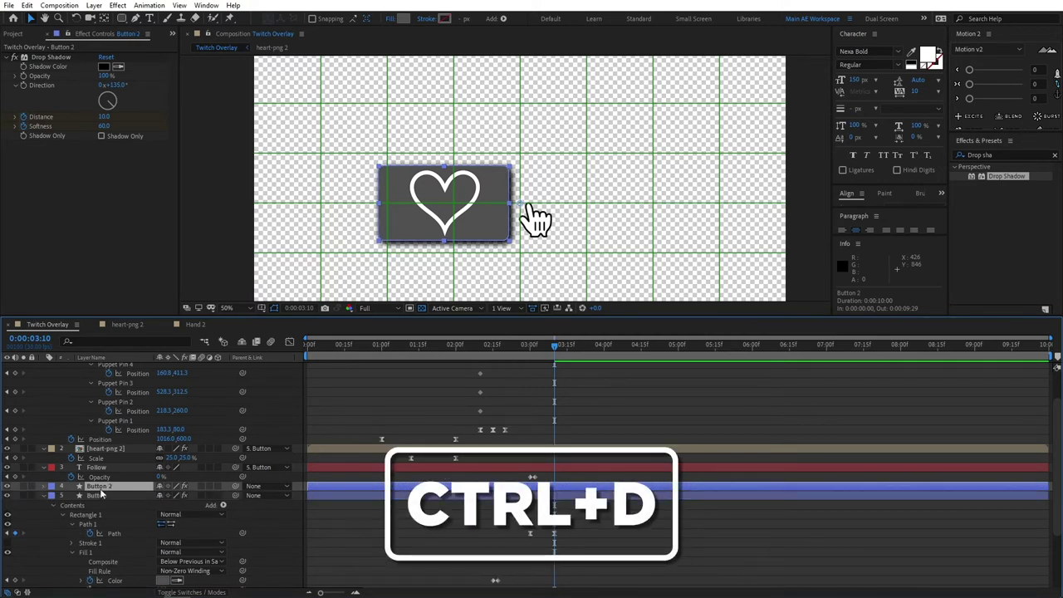
{"action": "key", "text": "Return"}
{"action": "type", "text": "Bell"}
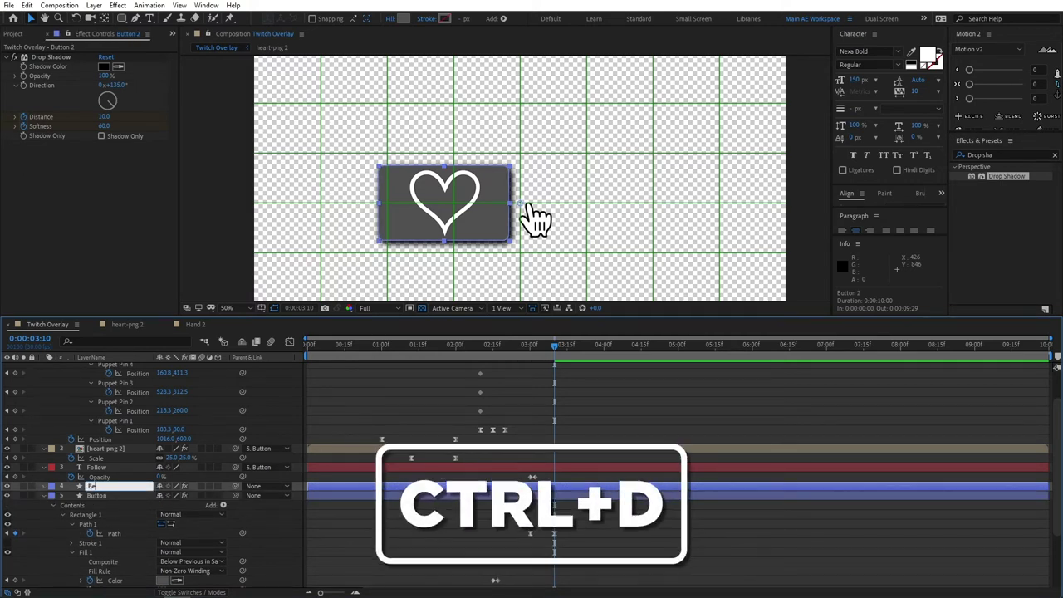
{"action": "type", "text": " Button"}
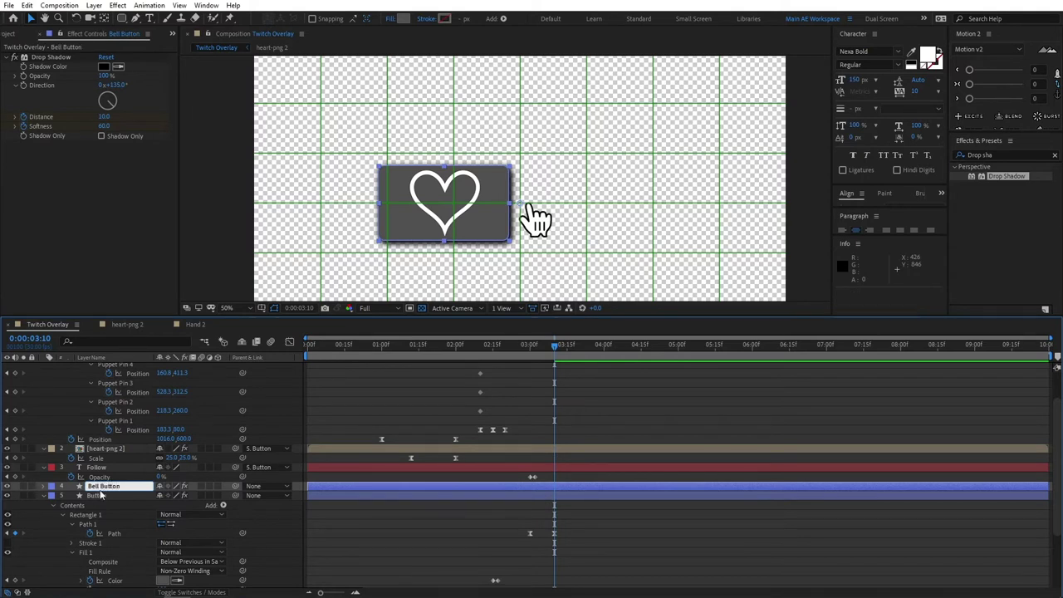
{"action": "key", "text": "Return"}
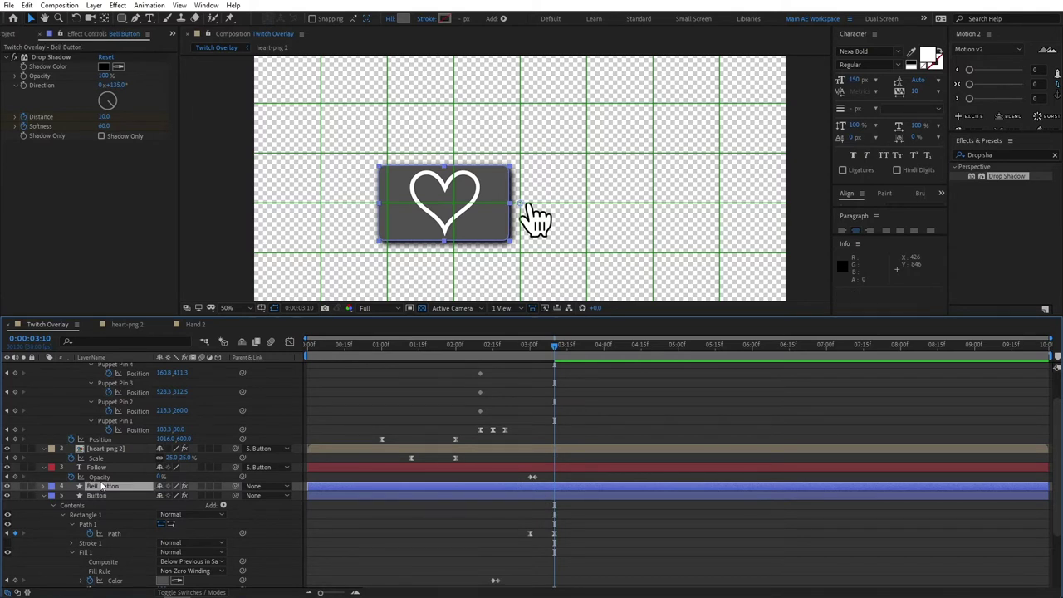
- Center the Bell Button layer's anchor point on its shortened shape and return to the Selection tool
{"action": "double_click", "coordinate": [104, 19], "text": "ctrl"}
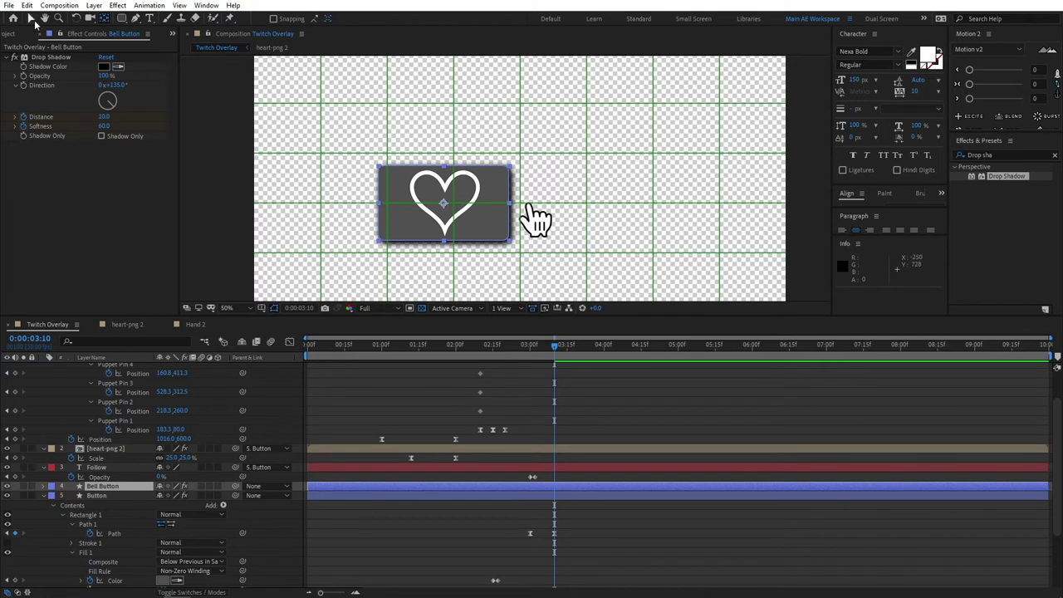
{"action": "left_click", "coordinate": [30, 17]}
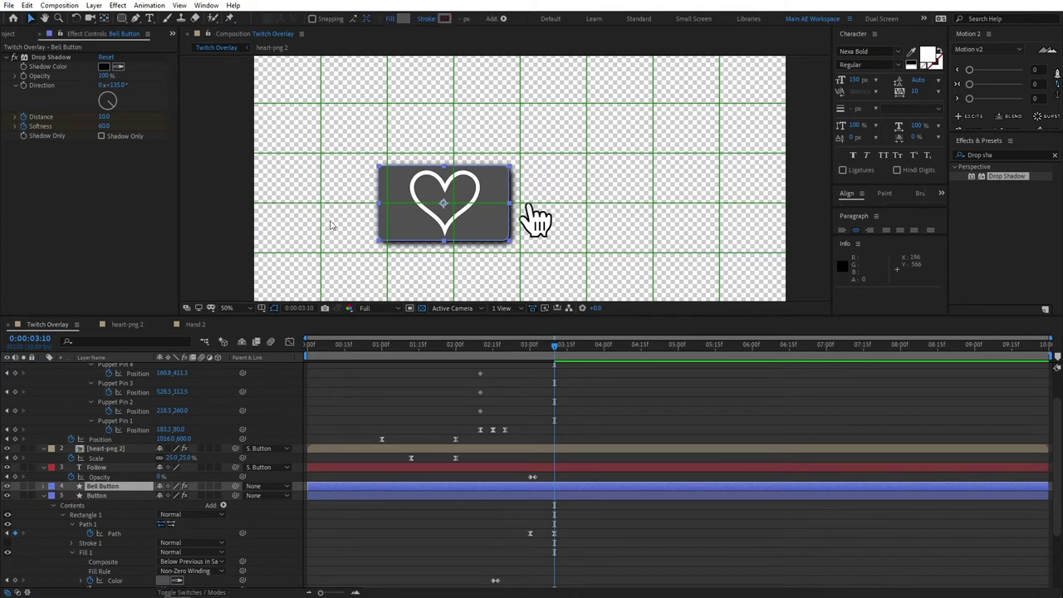
{"action": "left_click", "coordinate": [444, 203]}
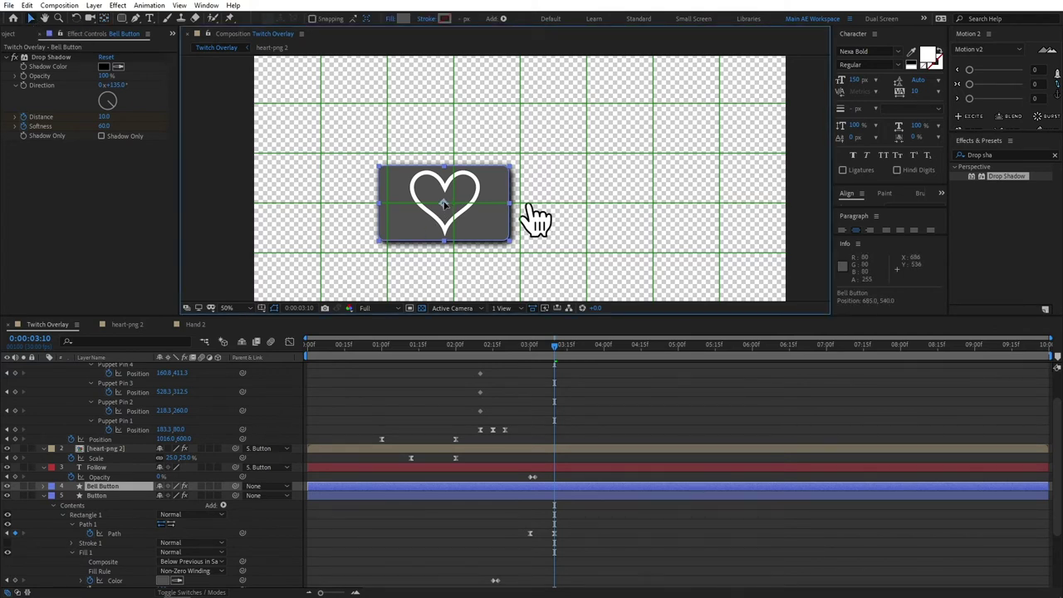
- Move the Bell Button layer beside the heart tile, to position 1187, 540
{"action": "left_click_drag", "start_coordinate": [443, 203], "coordinate": [582, 209]}
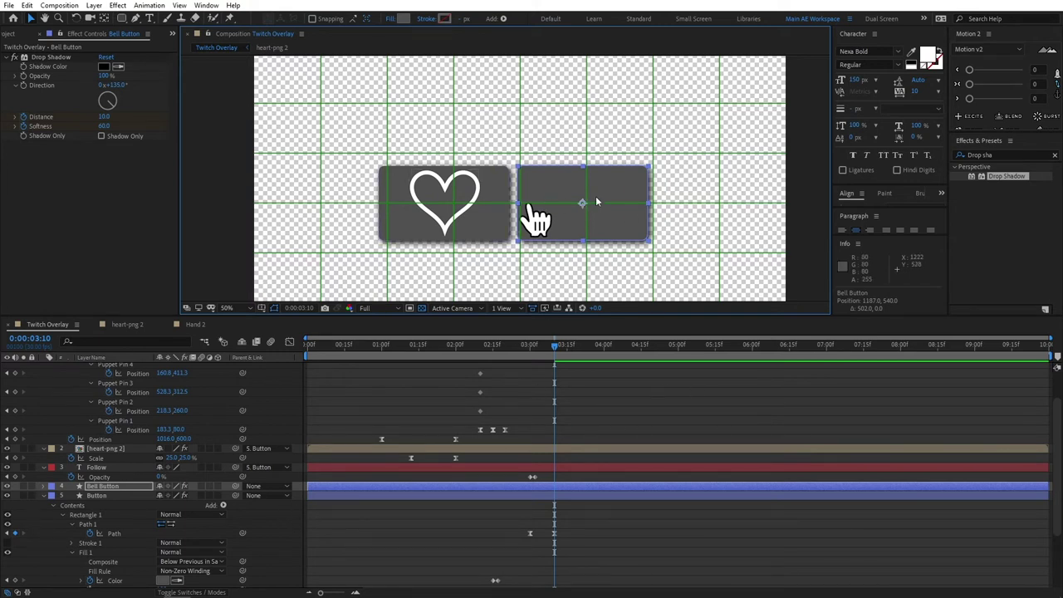
- Create a new composition from Bell icon1.png and place it in the Twitch Overlay composition directly above the Bell Button layer
{"action": "left_click", "coordinate": [16, 33]}
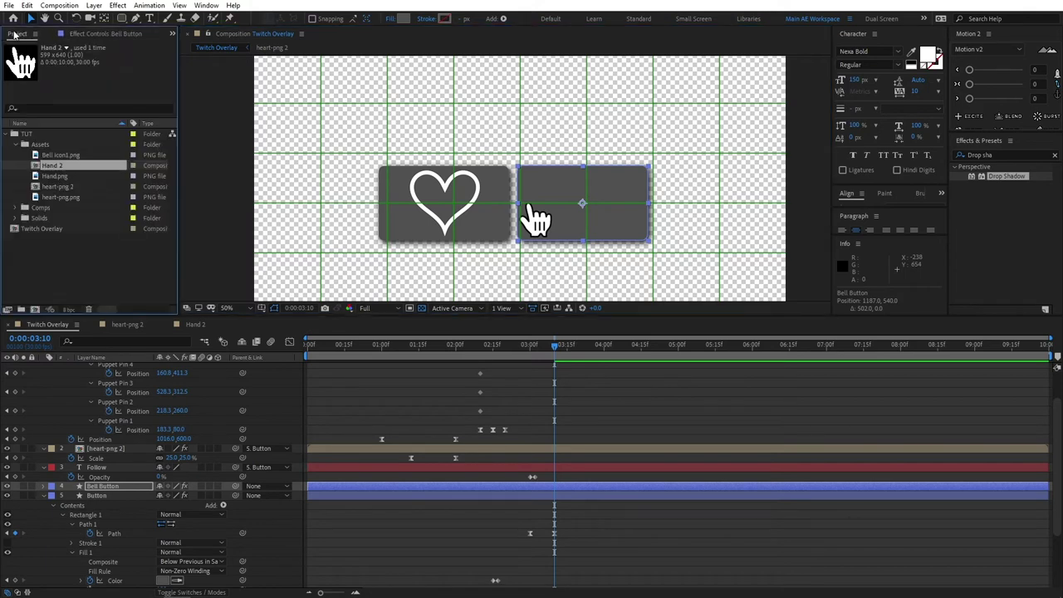
{"action": "left_click", "coordinate": [63, 155]}
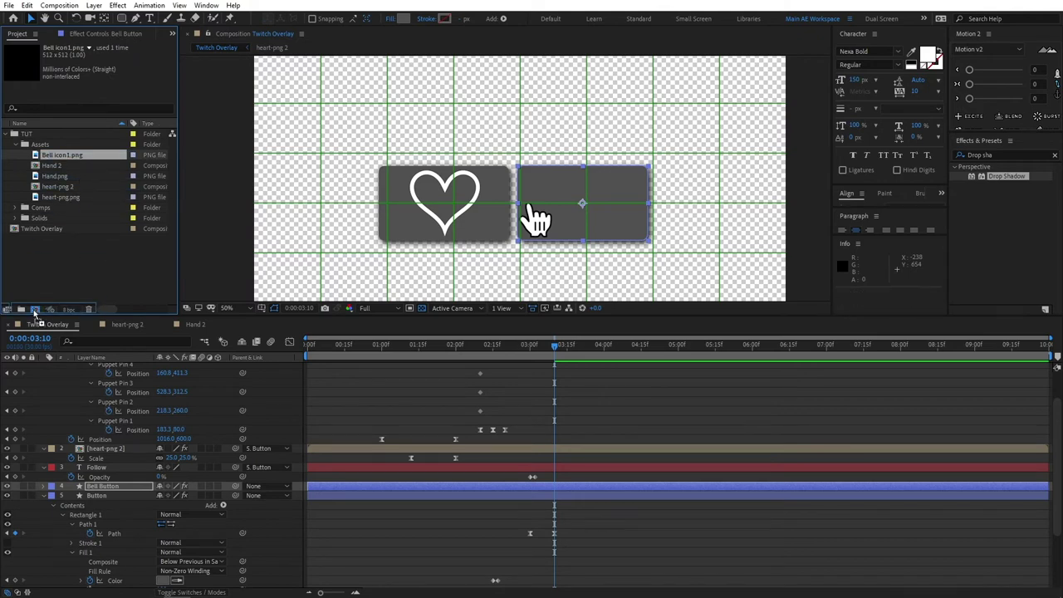
{"action": "left_click_drag", "start_coordinate": [35, 314], "coordinate": [35, 310]}
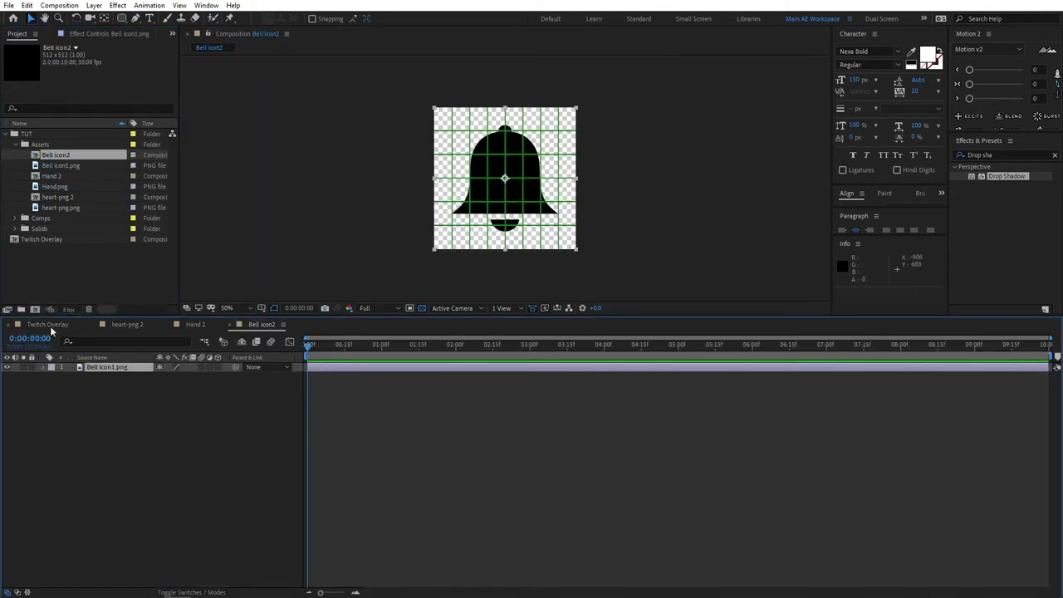
{"action": "left_click", "coordinate": [48, 323]}
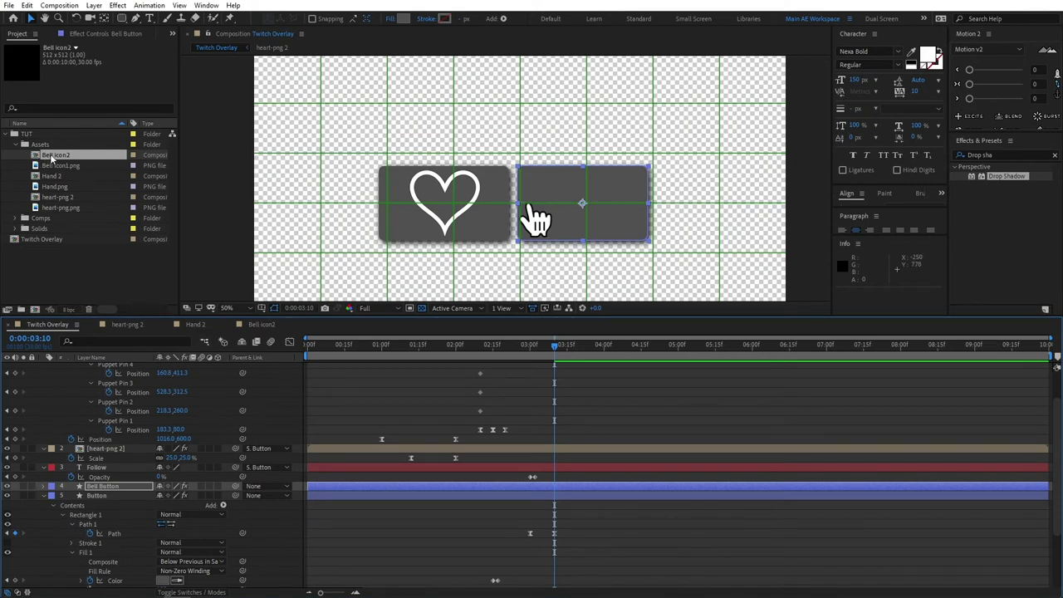
{"action": "left_click_drag", "start_coordinate": [50, 158], "coordinate": [94, 492]}
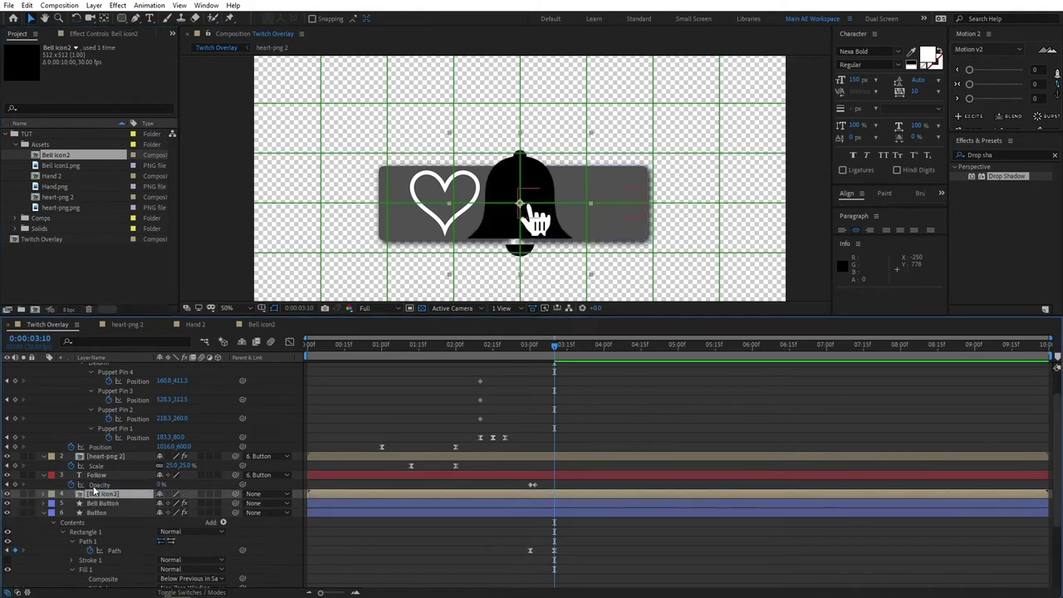
- Scale the Bell icon2 layer to 60% and center it on the bell tile at position 1187, 540
{"action": "key", "text": "s"}
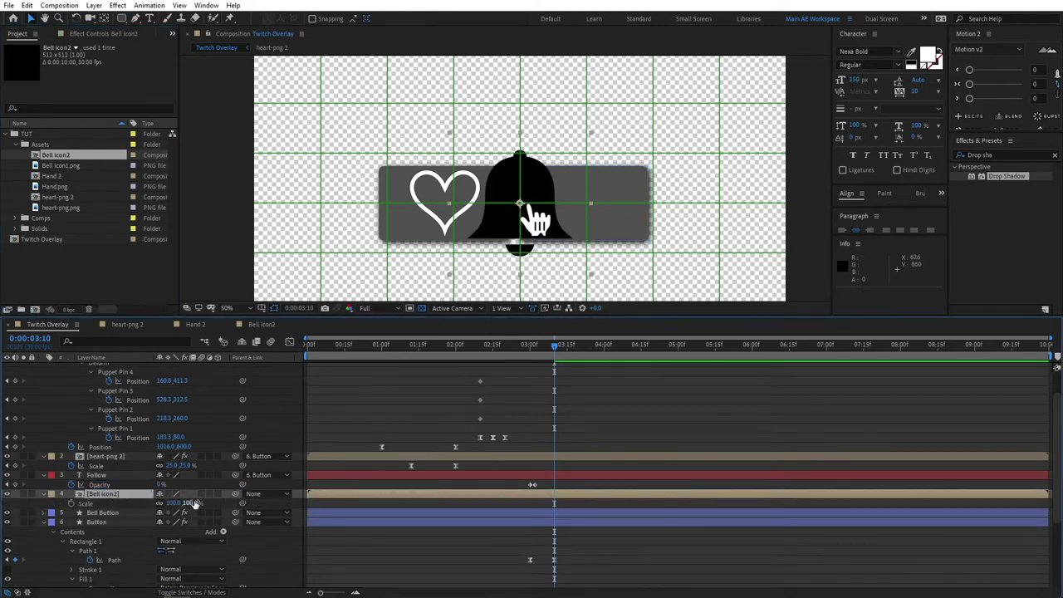
{"action": "left_click_drag", "start_coordinate": [191, 504], "coordinate": [166, 499]}
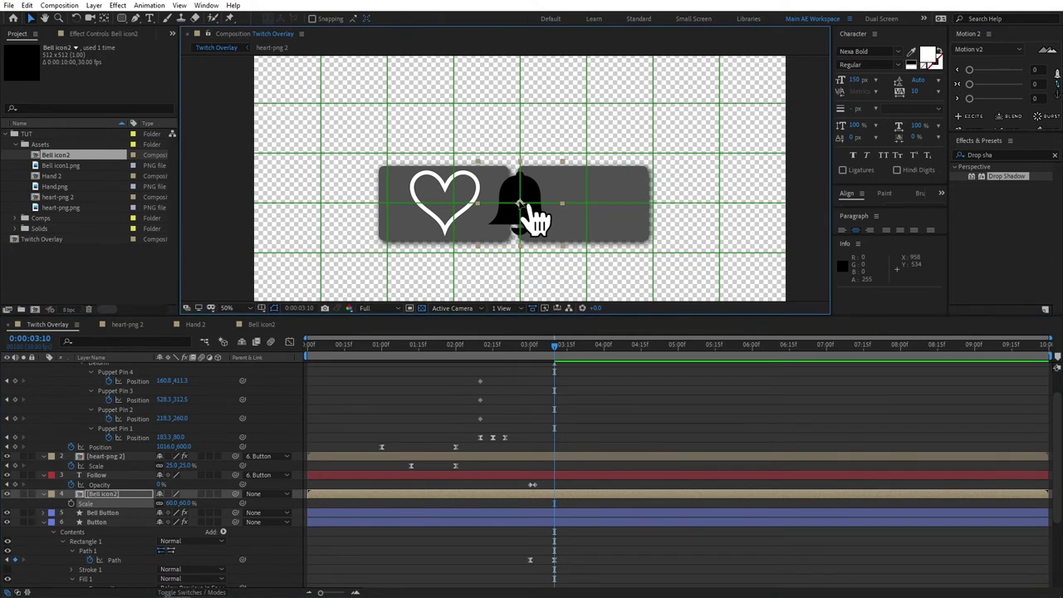
{"action": "key", "text": "shift+Right"}
{"action": "key", "text": "shift+Right"}
{"action": "key", "text": "shift+Right"}
{"action": "key", "text": "shift+Right"}
{"action": "key", "text": "shift+Right"}
{"action": "key", "text": "shift+Right"}
{"action": "key", "text": "shift+Right"}
{"action": "key", "text": "shift+Right"}
{"action": "key", "text": "shift+Right"}
{"action": "key", "text": "shift+Right"}
{"action": "key", "text": "shift+Right"}
{"action": "key", "text": "shift+Right"}
{"action": "key", "text": "shift+Right"}
{"action": "key", "text": "shift+Right"}
{"action": "key", "text": "shift+Right"}
{"action": "key", "text": "shift+Right"}
{"action": "key", "text": "shift+Right"}
{"action": "key", "text": "shift+Right"}
{"action": "key", "text": "shift+Right"}
{"action": "key", "text": "shift+Right"}
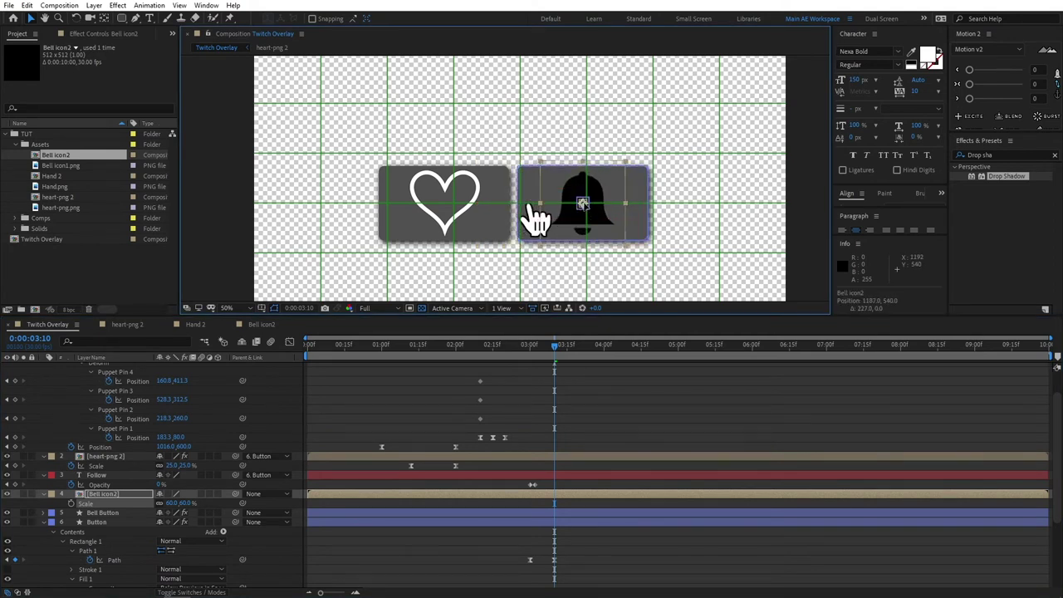
- Apply a white Fill effect to the Bell icon2 layer and parent it to the Bell Button layer
{"action": "left_click", "coordinate": [112, 495]}
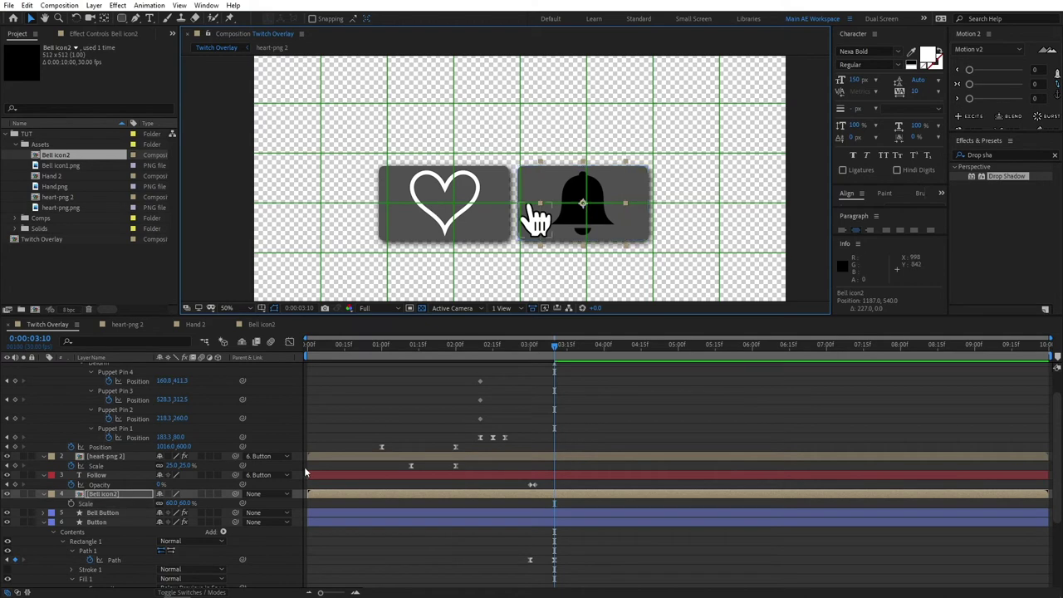
{"action": "right_click", "coordinate": [106, 495]}
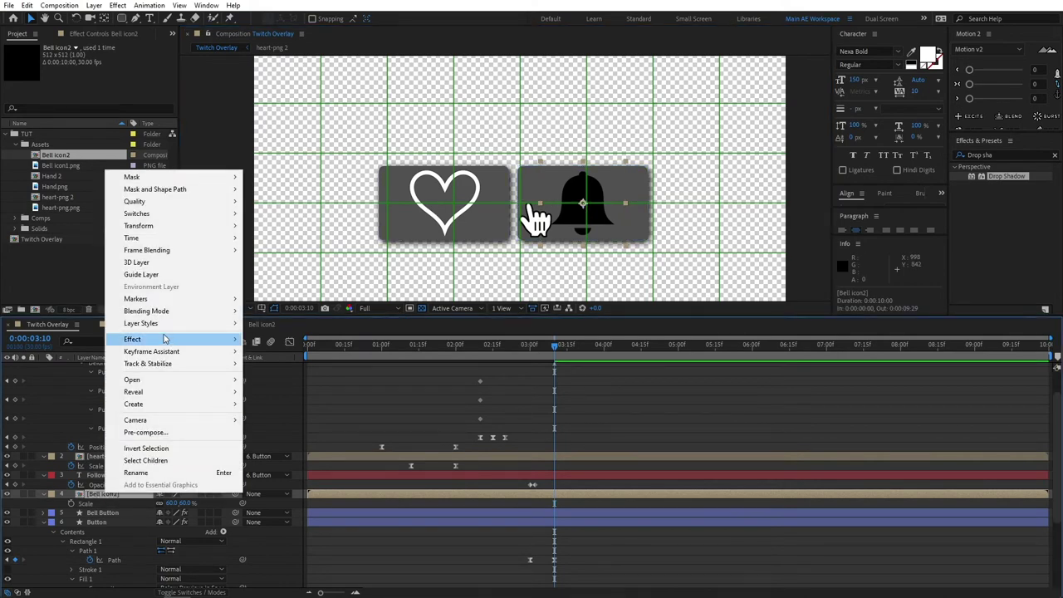
{"action": "mouse_move", "coordinate": [152, 342]}
{"action": "mouse_move", "coordinate": [295, 301]}
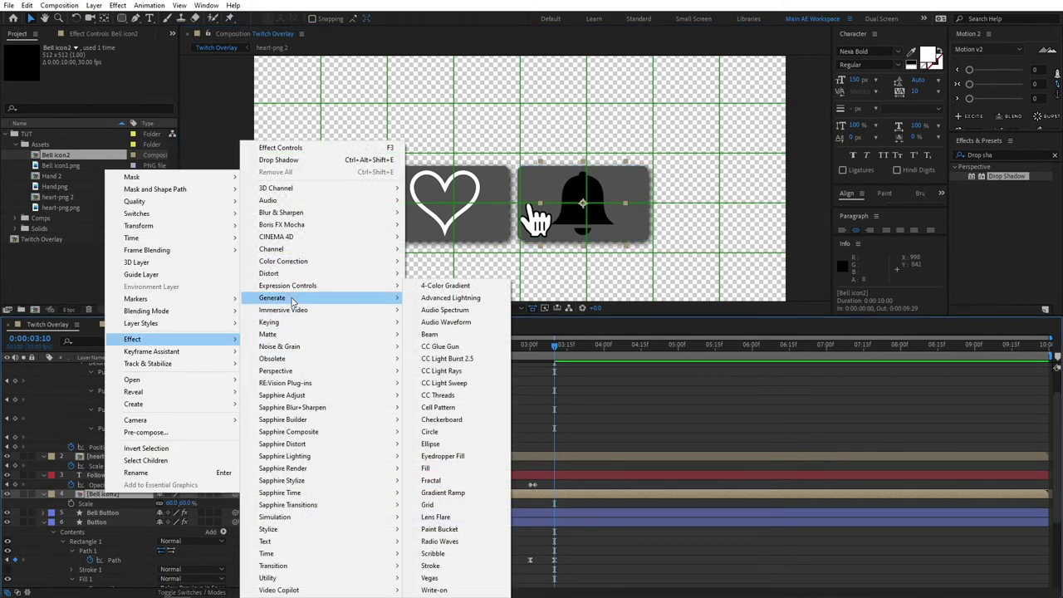
{"action": "left_click", "coordinate": [428, 469]}
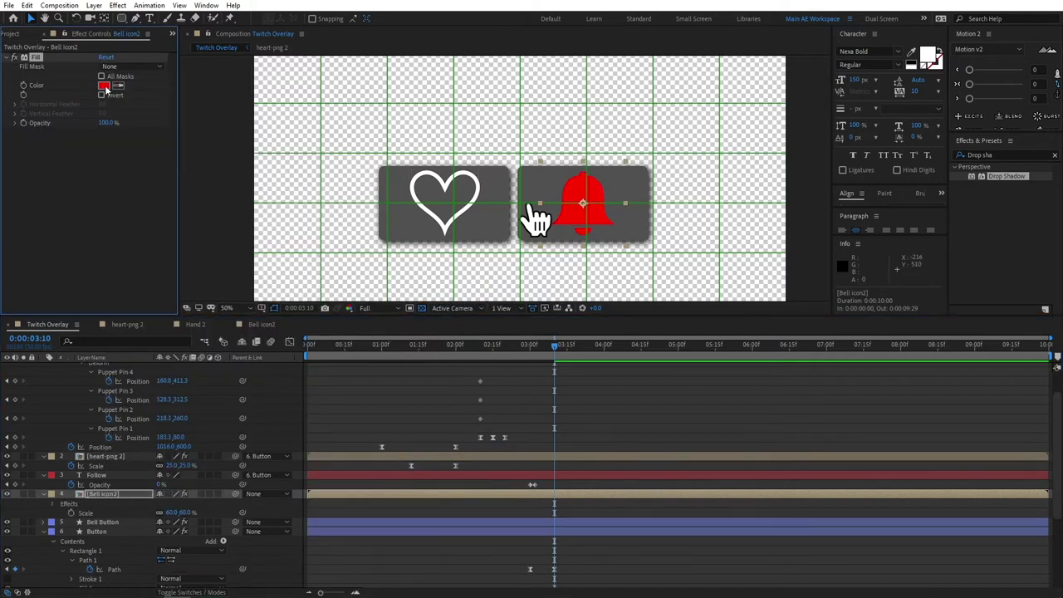
{"action": "left_click", "coordinate": [104, 85]}
{"action": "left_click", "coordinate": [54, 270]}
{"action": "left_click", "coordinate": [294, 271]}
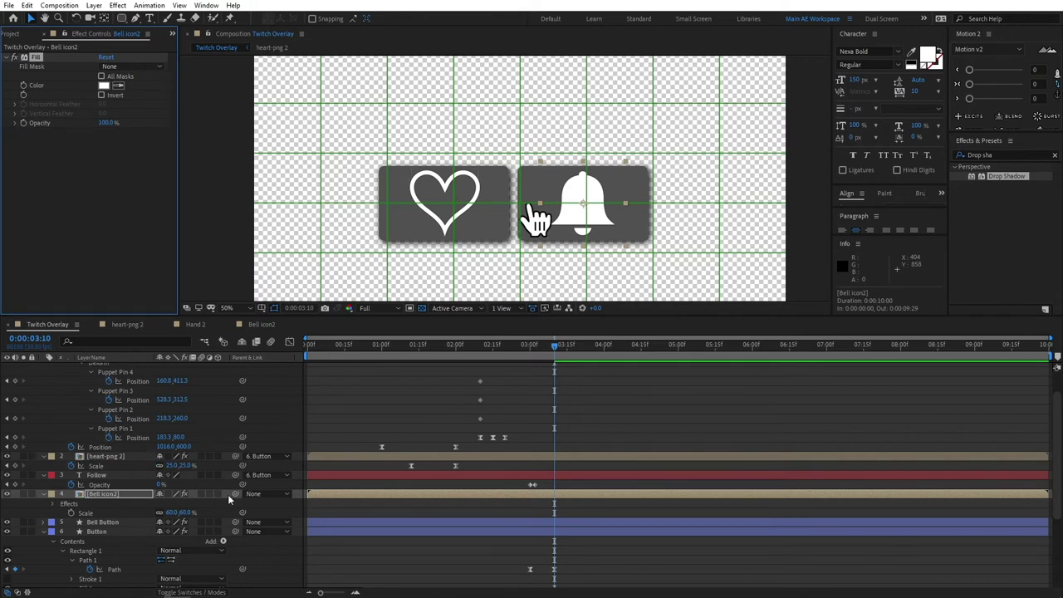
{"action": "left_click_drag", "start_coordinate": [233, 493], "coordinate": [132, 523]}
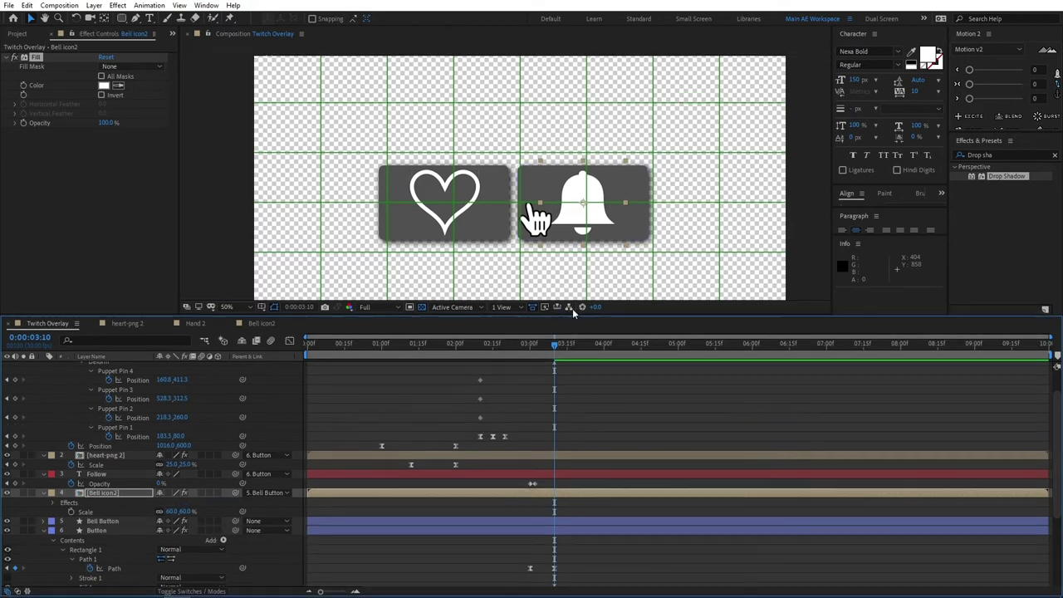
- Enlarge the timeline area and remove the Path animation from the Bell Button layer at frame 3:10
{"action": "left_click_drag", "start_coordinate": [571, 314], "coordinate": [554, 283]}
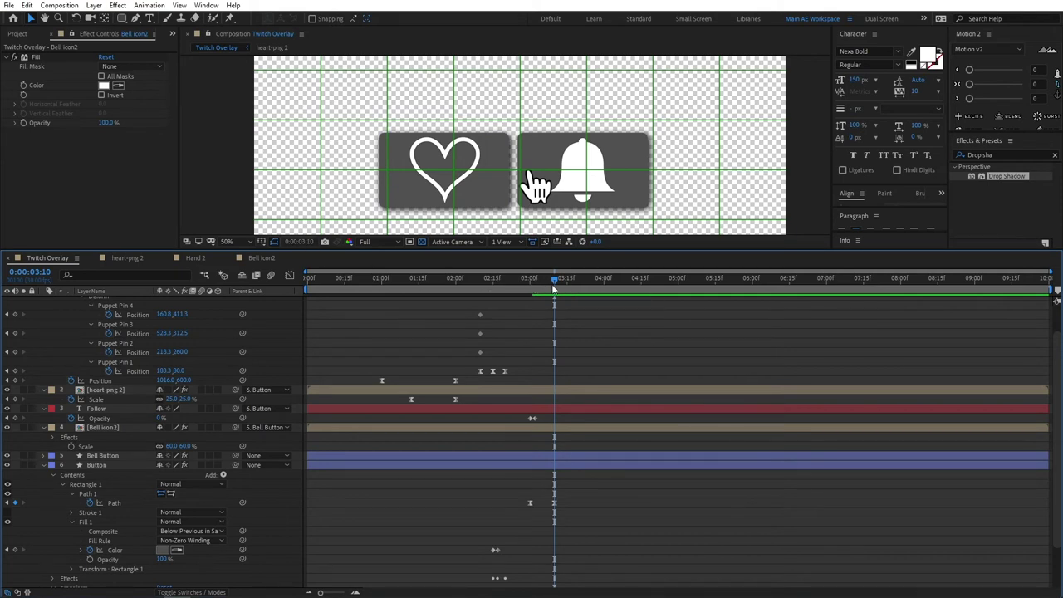
{"action": "mouse_move", "coordinate": [555, 283]}
{"action": "left_mouse_down"}
{"action": "mouse_move", "coordinate": [534, 279]}
{"action": "mouse_move", "coordinate": [555, 283]}
{"action": "left_mouse_up"}
{"action": "left_click", "coordinate": [107, 455]}
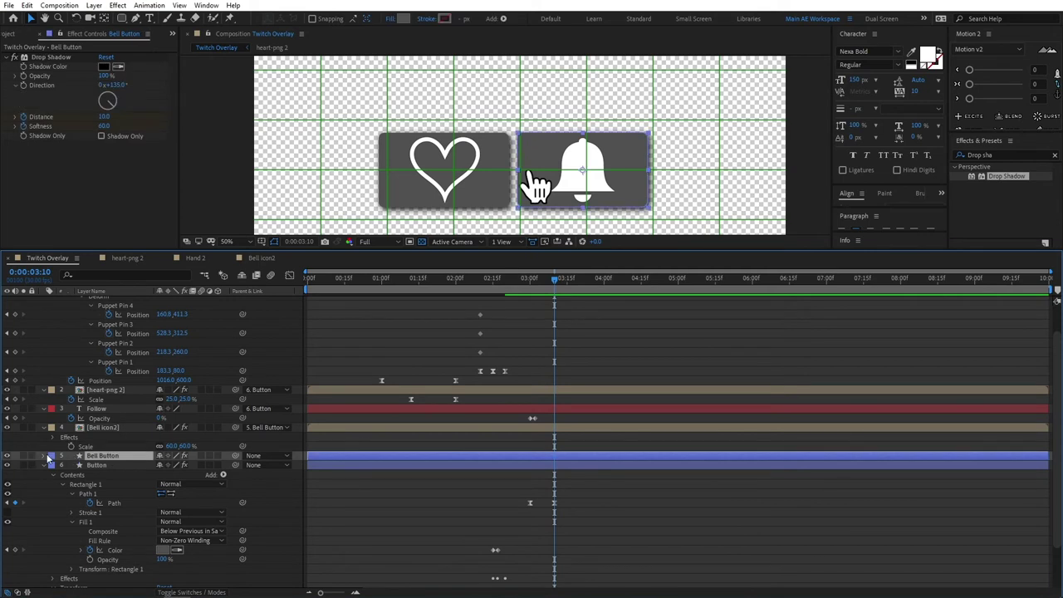
{"action": "key", "text": "u"}
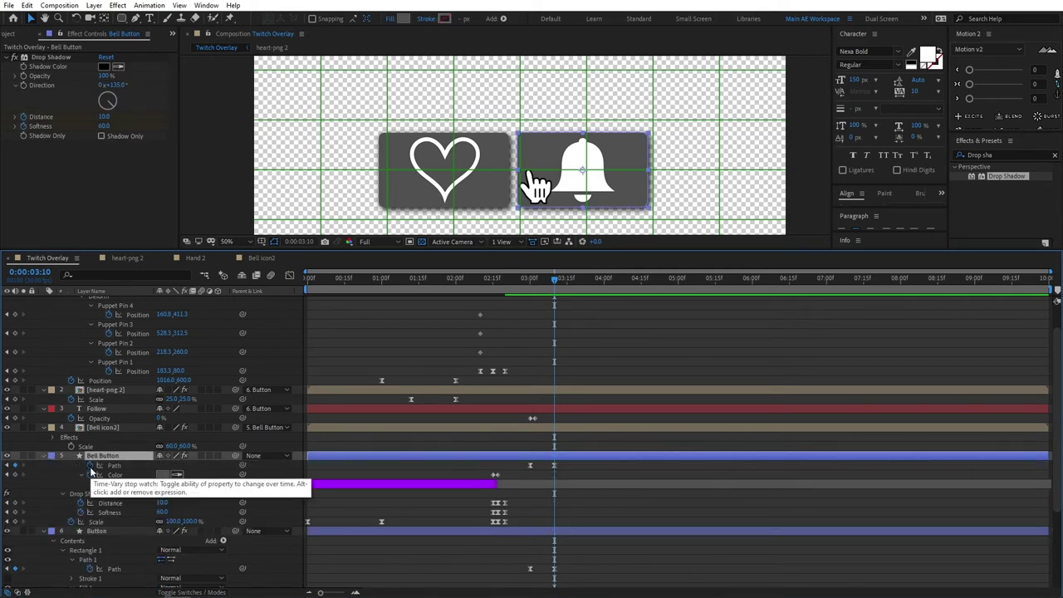
{"action": "left_click", "coordinate": [90, 467]}
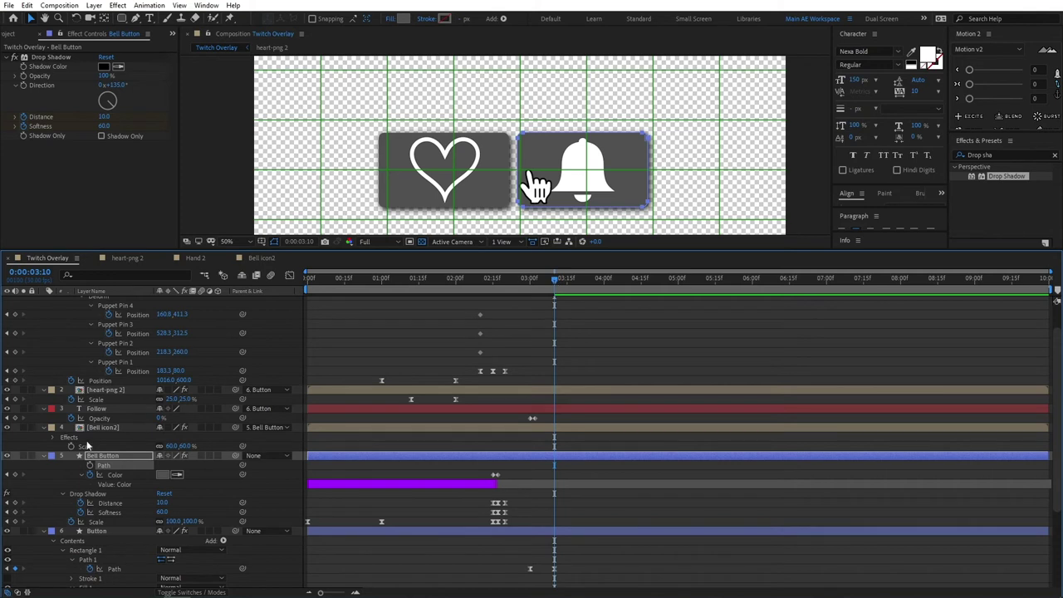
- Add Opacity keyframes to both the Bell icon2 and Bell Button layers at frame 3:10
{"action": "left_click", "coordinate": [116, 429]}
{"action": "left_click", "coordinate": [110, 457]}
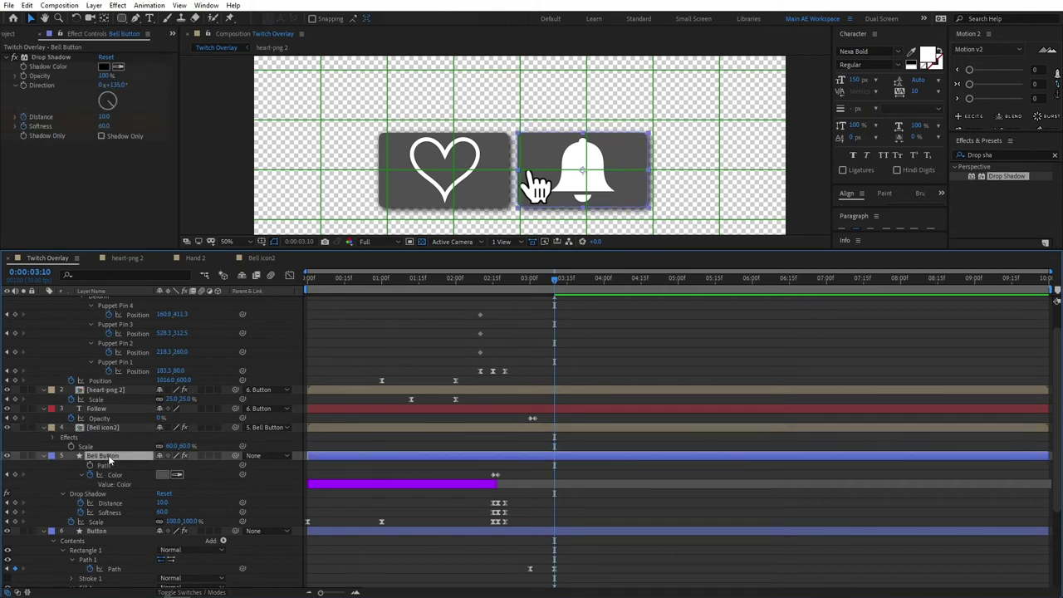
{"action": "left_click", "coordinate": [117, 428]}
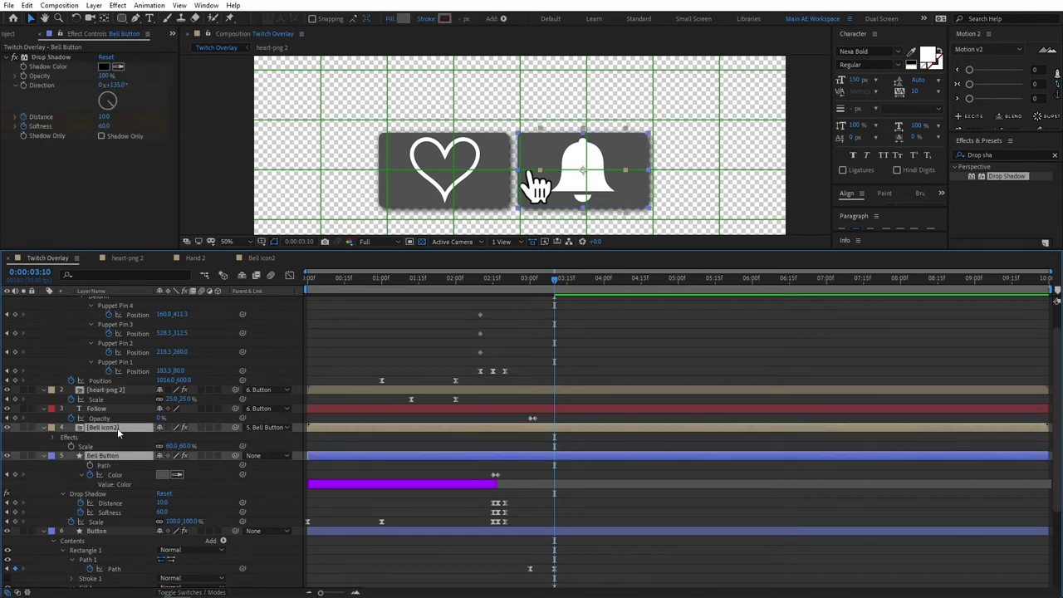
{"action": "key", "text": "t"}
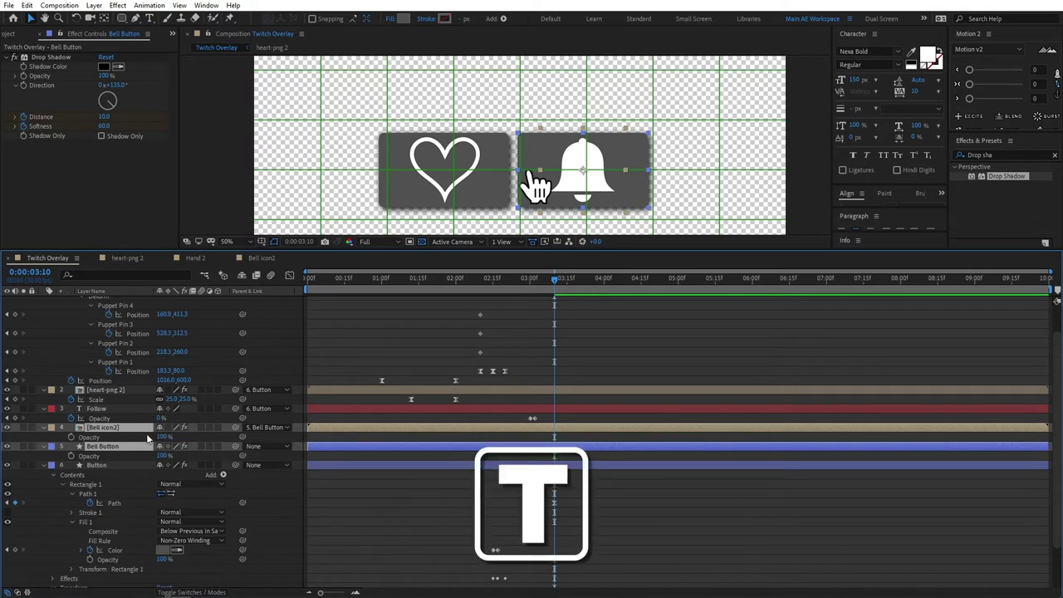
{"action": "left_click", "coordinate": [71, 436]}
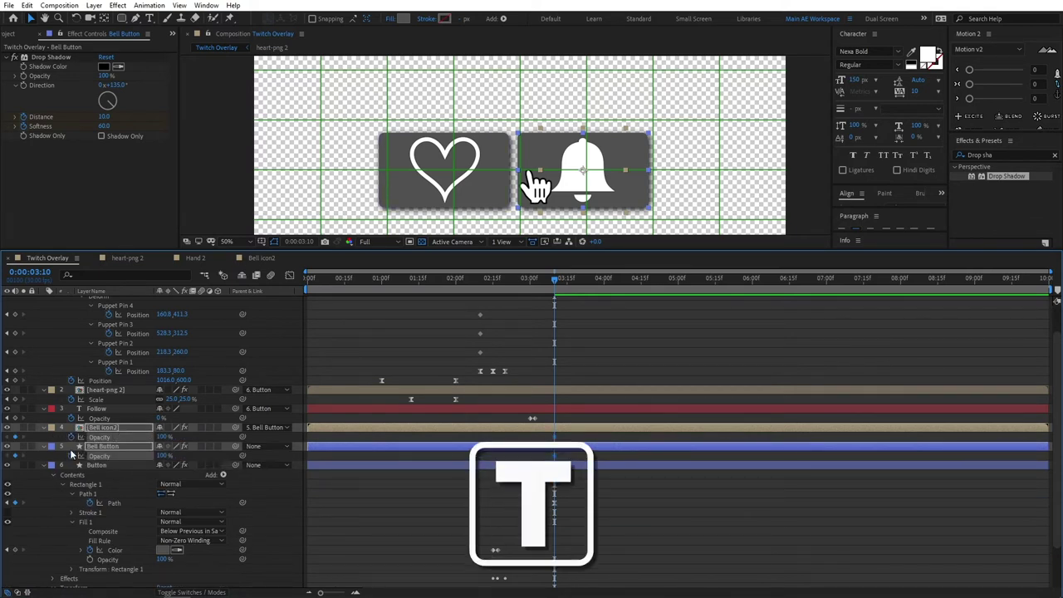
{"action": "left_click", "coordinate": [38, 489]}
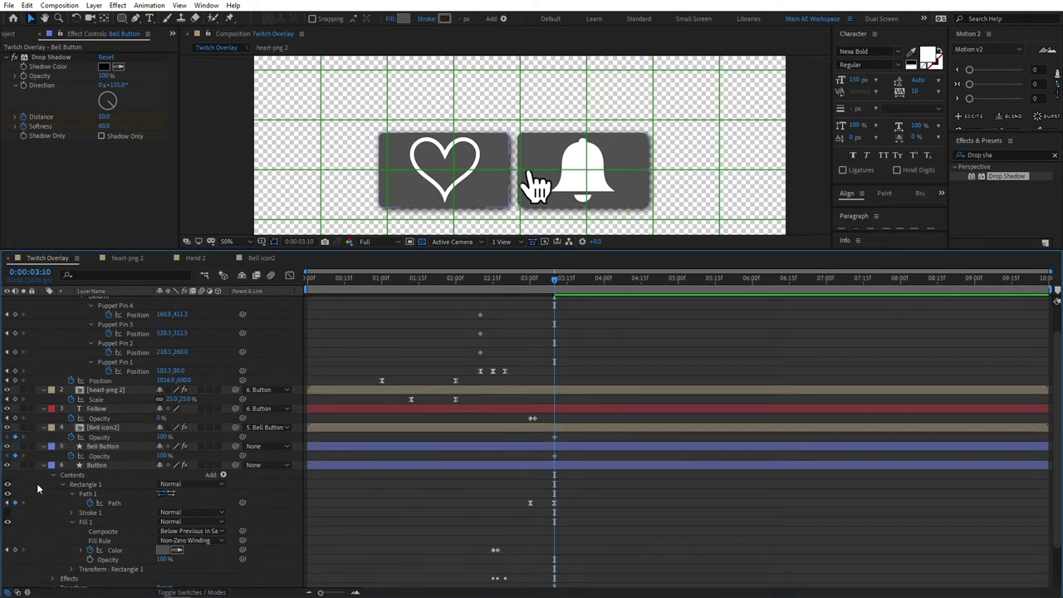
- Add a Position keyframe to the Bell Button layer at frame 3:10
{"action": "left_click", "coordinate": [111, 445]}
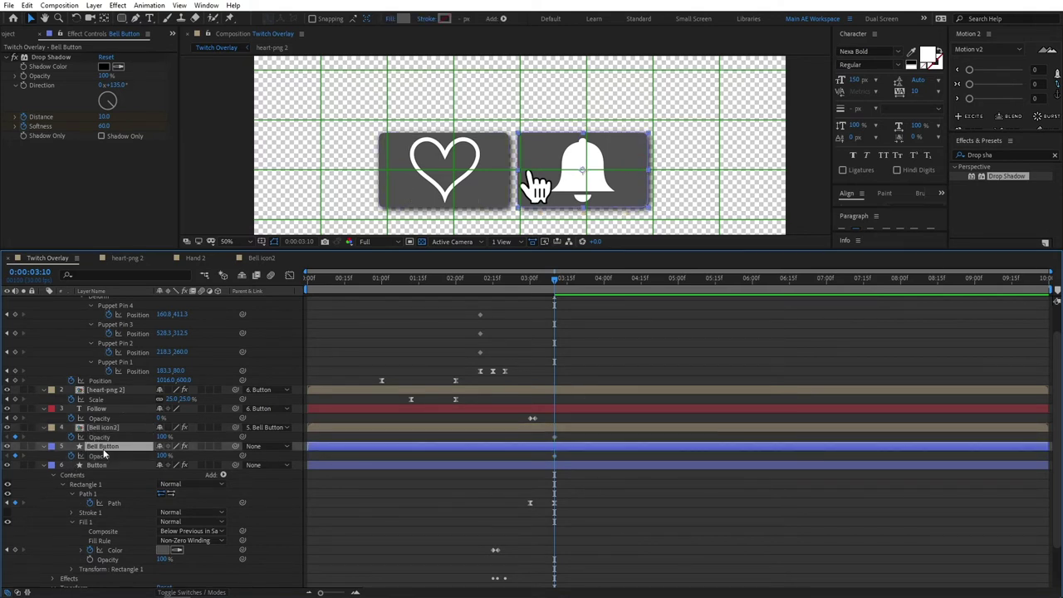
{"action": "key", "text": "p"}
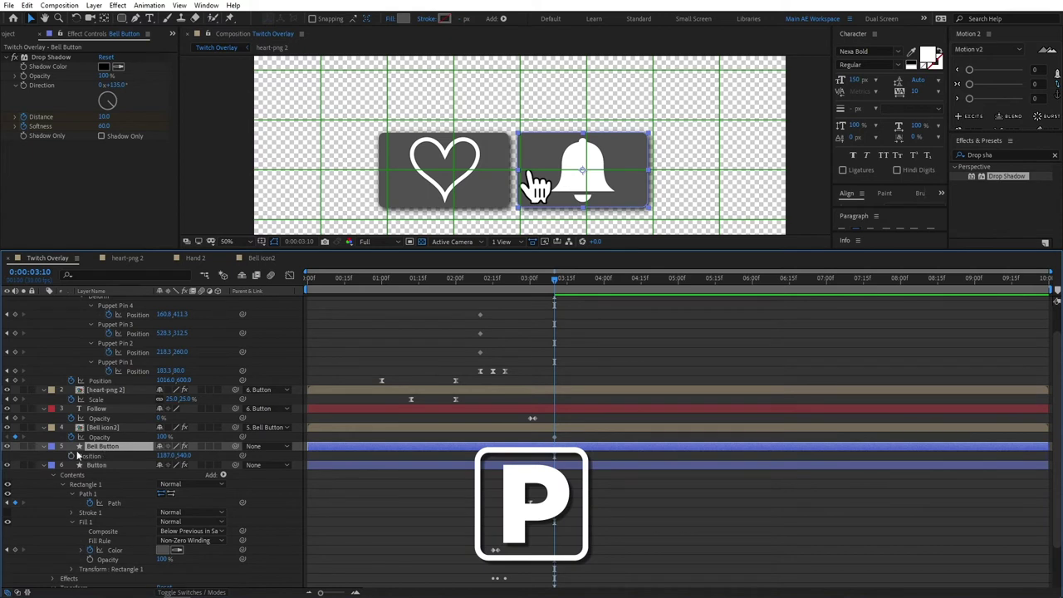
{"action": "left_click", "coordinate": [71, 456]}
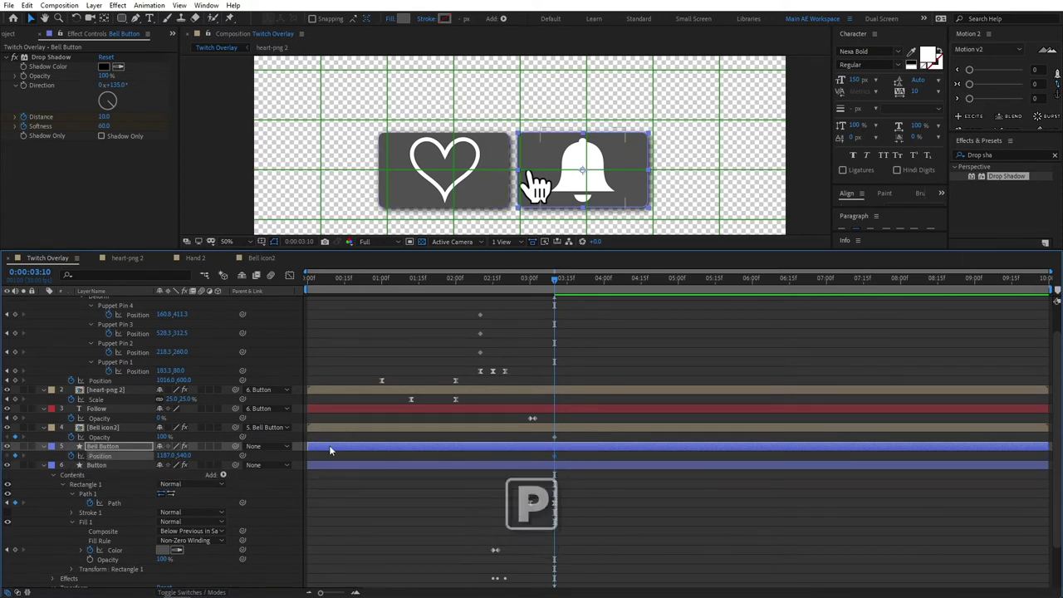
- At frame 3:05, shift the Bell Button layer horizontally away from the heart tile to position 1247, 540
{"action": "key", "text": "Page_Up"}
{"action": "key", "text": "Page_Up"}
{"action": "key", "text": "Page_Up"}
{"action": "key", "text": "Page_Up"}
{"action": "key", "text": "Page_Up"}
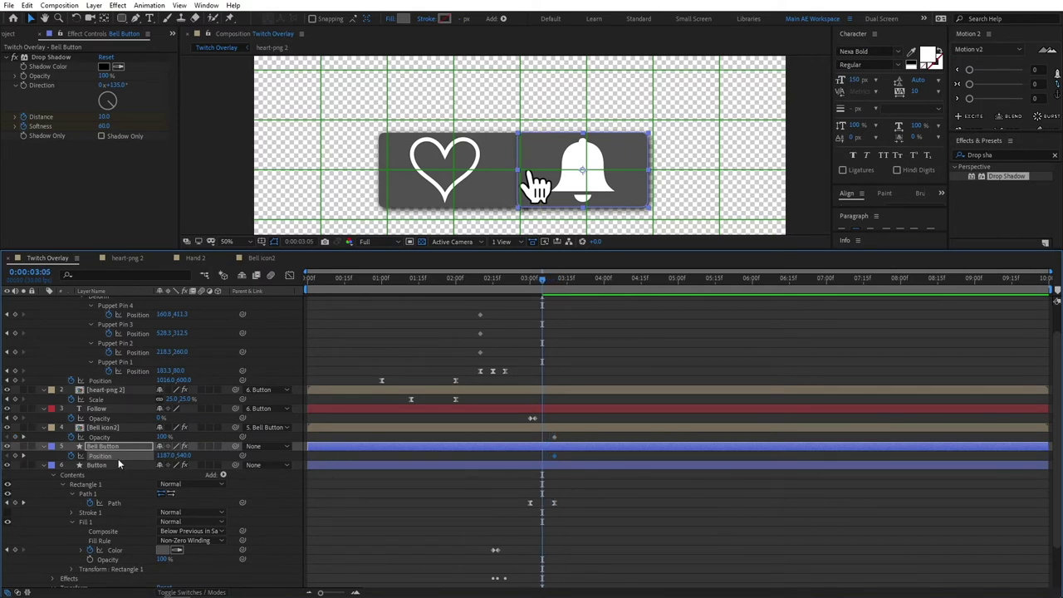
{"action": "left_click", "coordinate": [583, 172]}
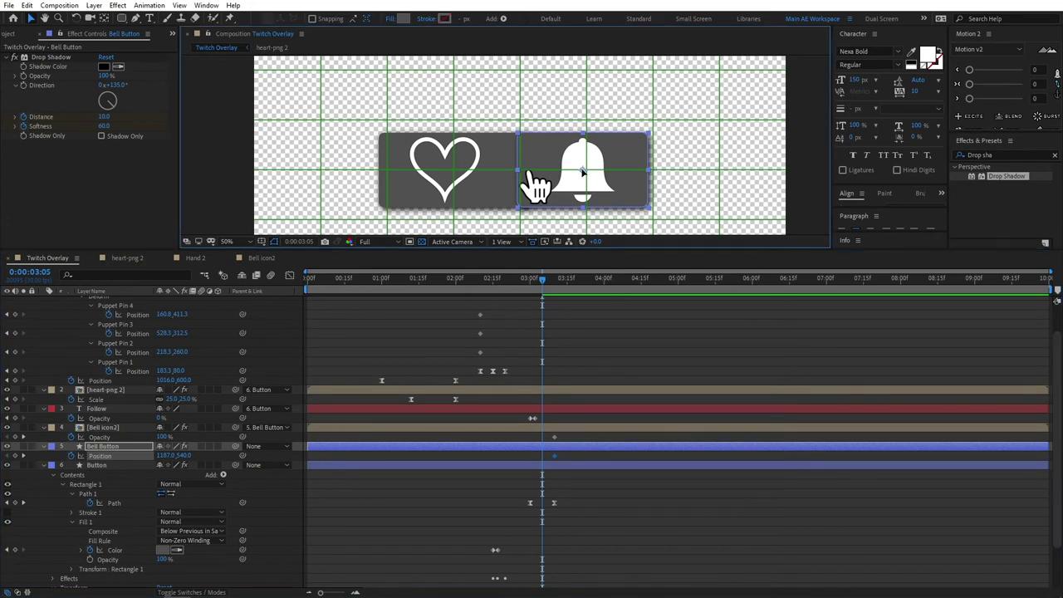
{"action": "left_click_drag", "start_coordinate": [583, 172], "coordinate": [598, 170]}
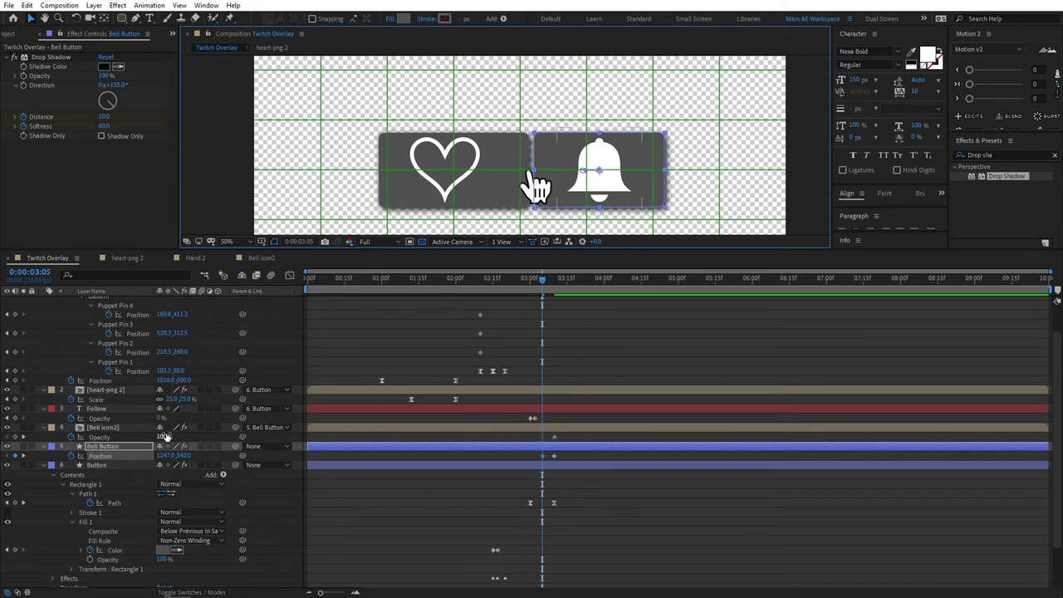
- Set the Opacity of the Bell icon2 and Bell Button layers to 0% at frame 3:05
{"action": "left_click_drag", "start_coordinate": [164, 437], "coordinate": [133, 437]}
{"action": "left_click", "coordinate": [100, 447]}
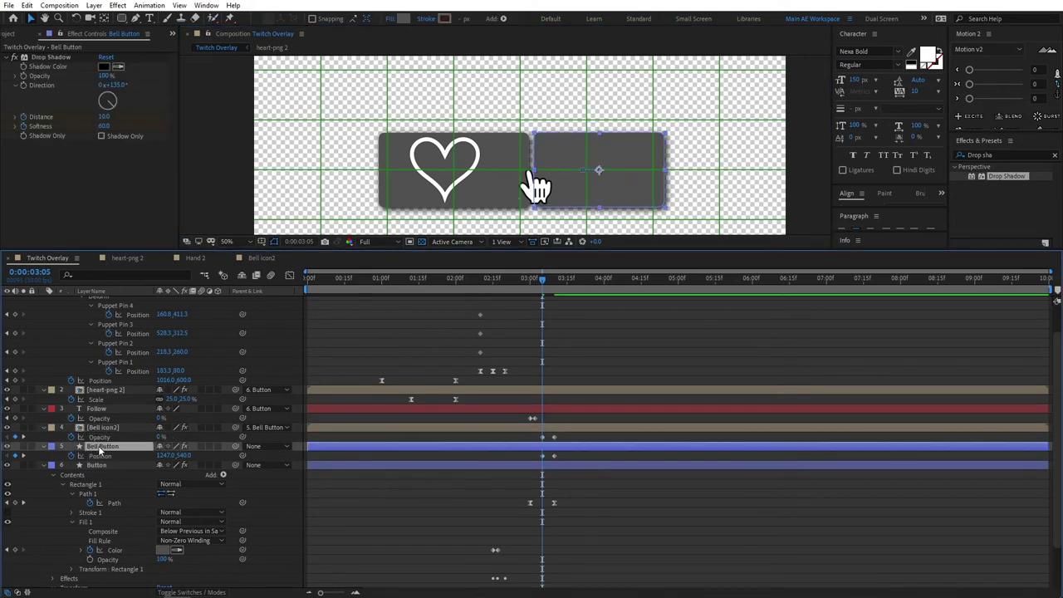
{"action": "key", "text": "t"}
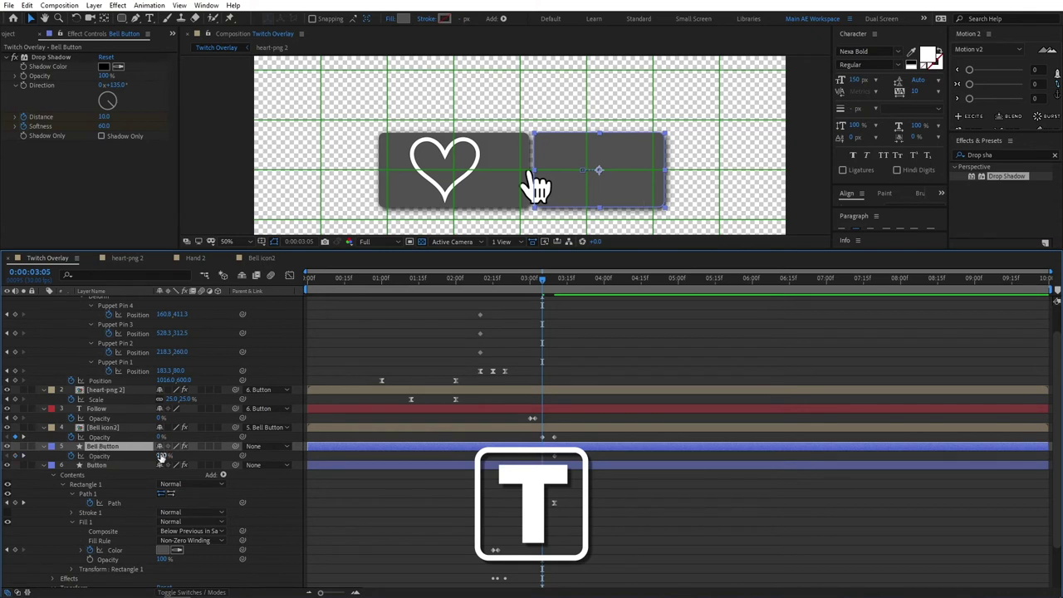
{"action": "left_click_drag", "start_coordinate": [161, 457], "coordinate": [129, 458]}
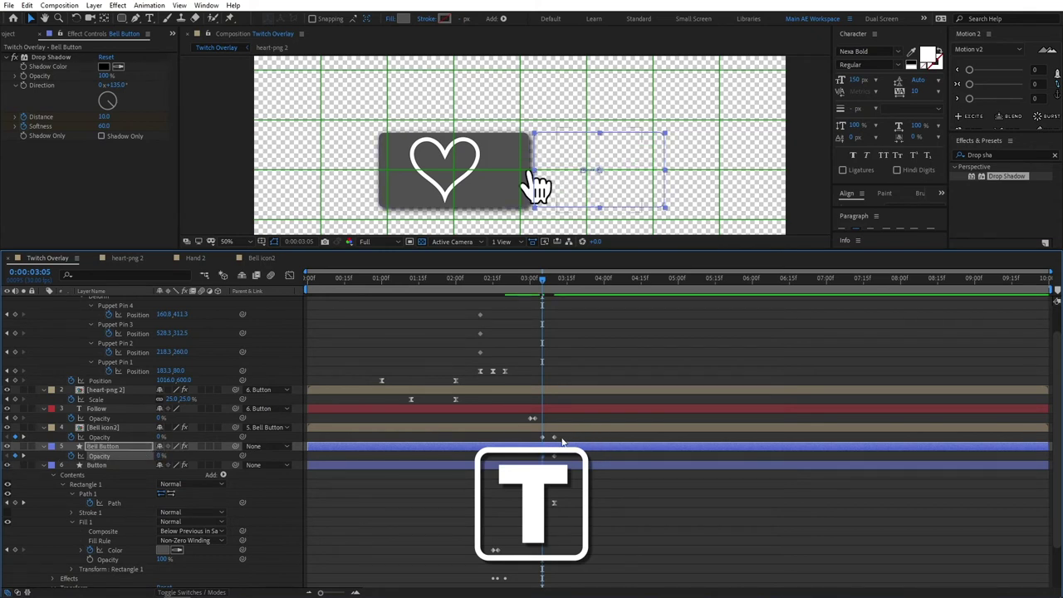
- Easy-ease the Opacity keyframes of the Bell icon2 and Bell Button layers and lengthen the last keyframes' incoming ease in the speed graph
{"action": "left_click_drag", "start_coordinate": [563, 433], "coordinate": [522, 457]}
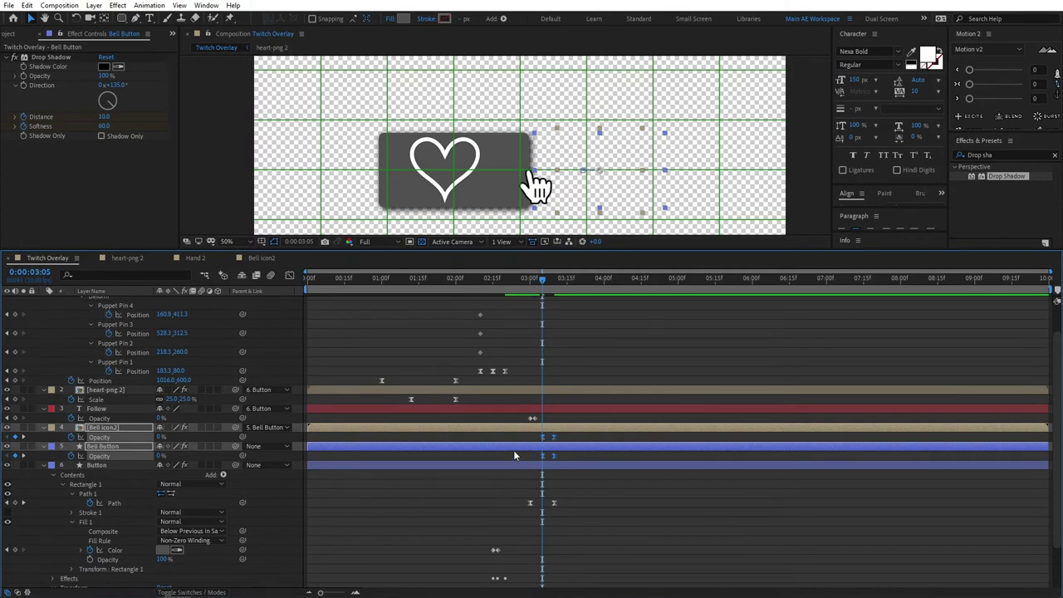
{"action": "left_click", "coordinate": [289, 274]}
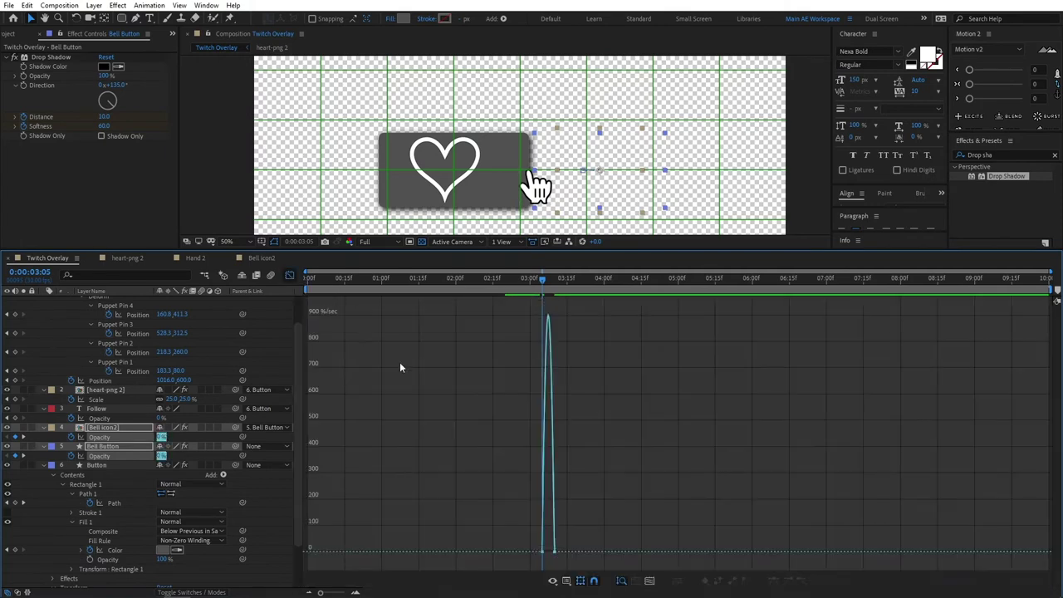
{"action": "left_click", "coordinate": [550, 551]}
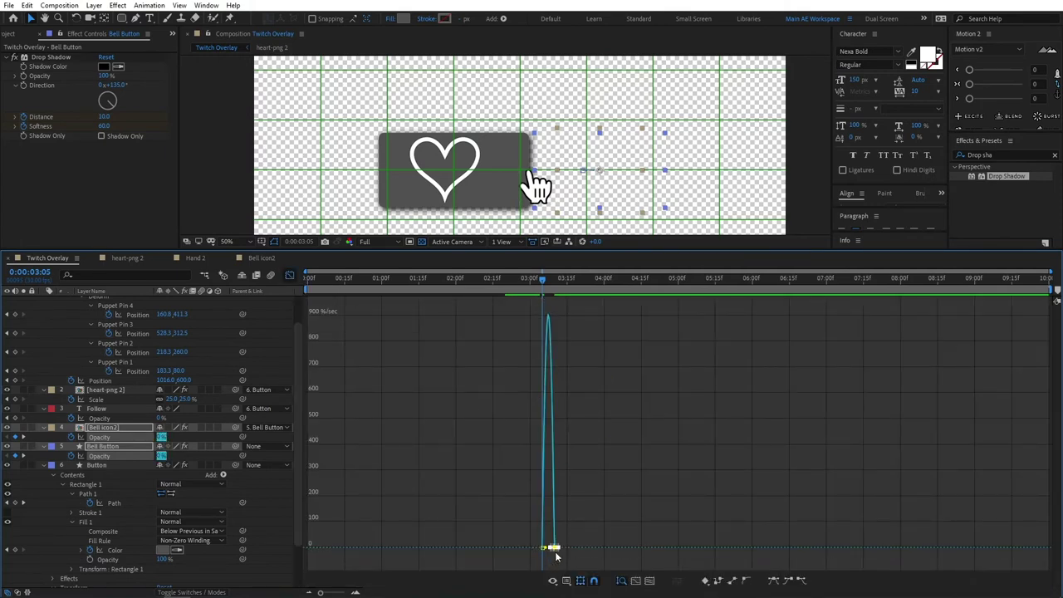
{"action": "scroll", "coordinate": [558, 557], "scroll_direction": "up", "scroll_amount": 3}
{"action": "scroll", "coordinate": [560, 554], "scroll_direction": "up", "scroll_amount": 3}
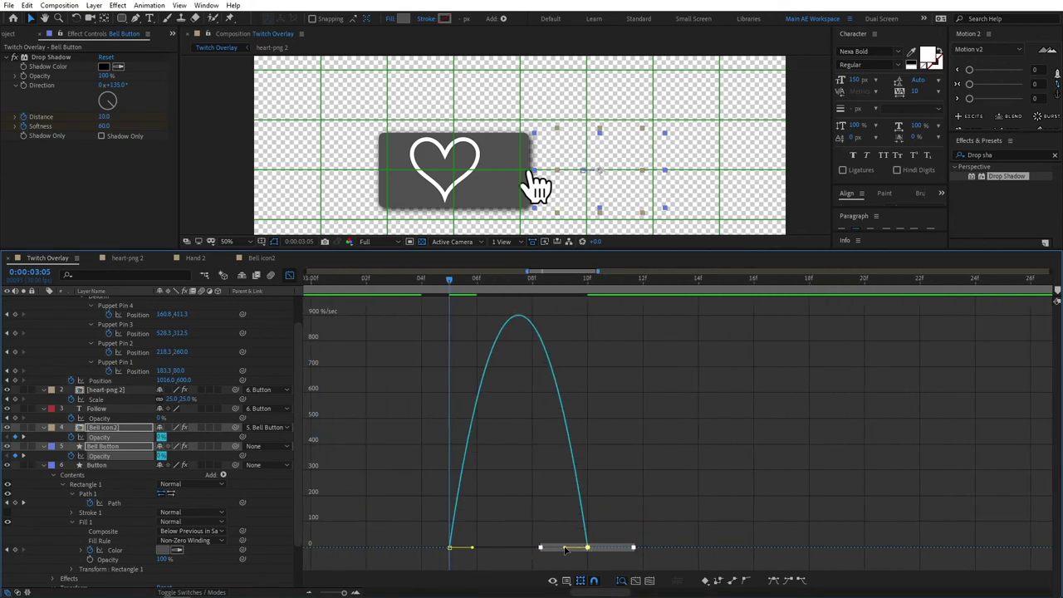
{"action": "left_click_drag", "start_coordinate": [565, 550], "coordinate": [515, 540]}
{"action": "key", "text": "shift+F3"}
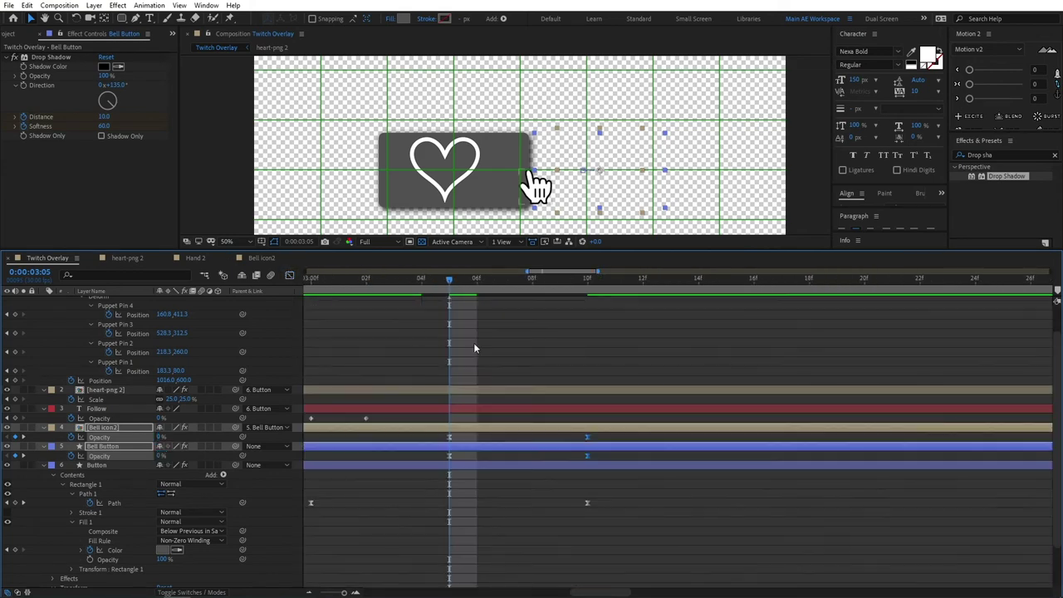
- Scrub through the bell button's fade-in up to frame 3:10 to check its timing
{"action": "scroll", "coordinate": [465, 342], "scroll_direction": "down", "scroll_amount": 3}
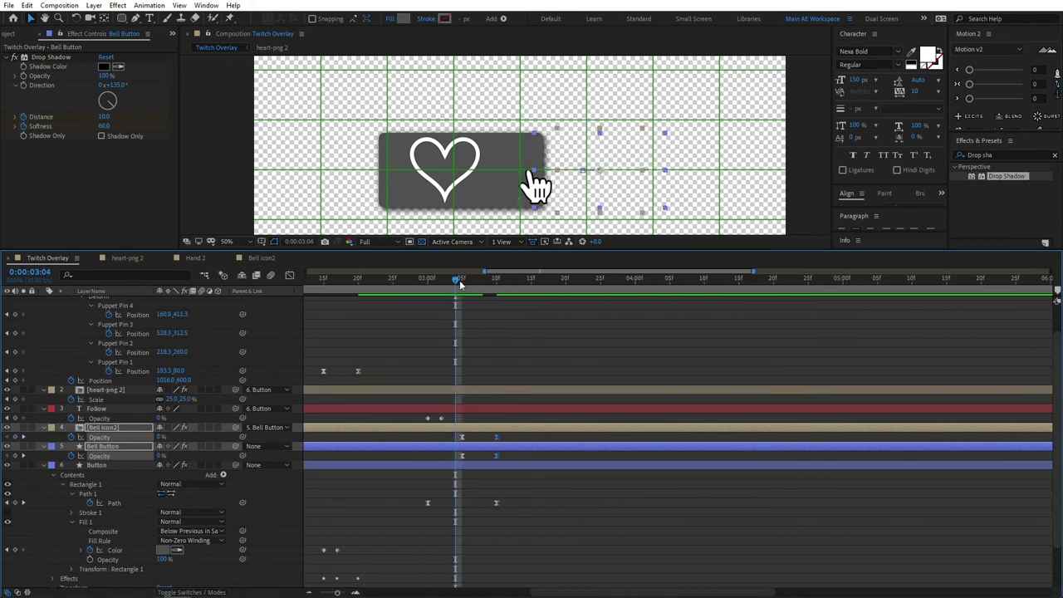
{"action": "key", "text": "j"}
{"action": "left_click_drag", "start_coordinate": [418, 282], "coordinate": [497, 286]}
{"action": "left_click_drag", "start_coordinate": [455, 420], "coordinate": [496, 419]}
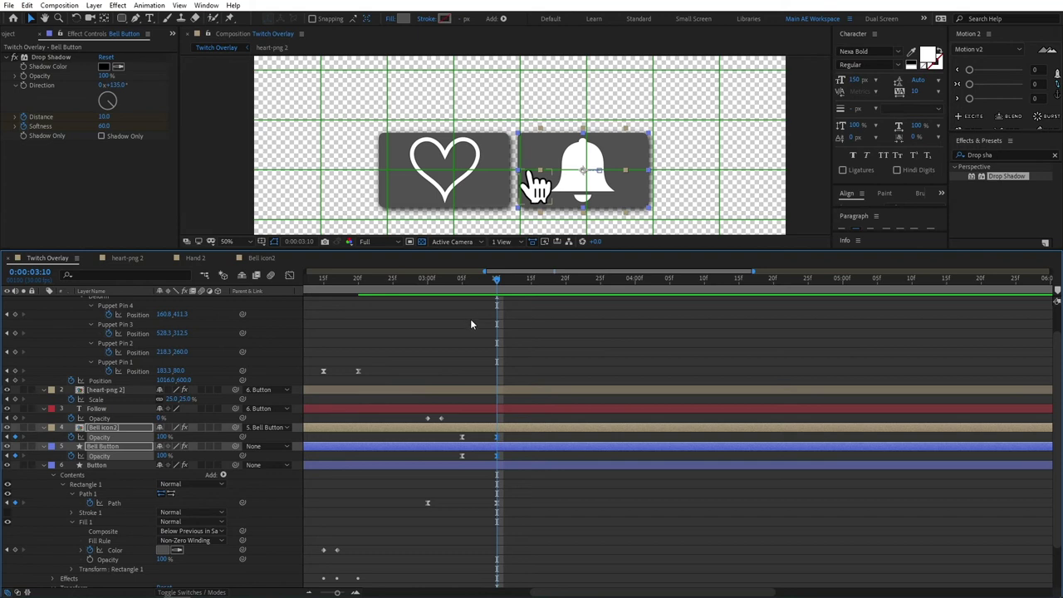
- Add a Position keyframe to the Hand 2 layer at frame 3:20
{"action": "key", "text": "shift+Page_Down"}
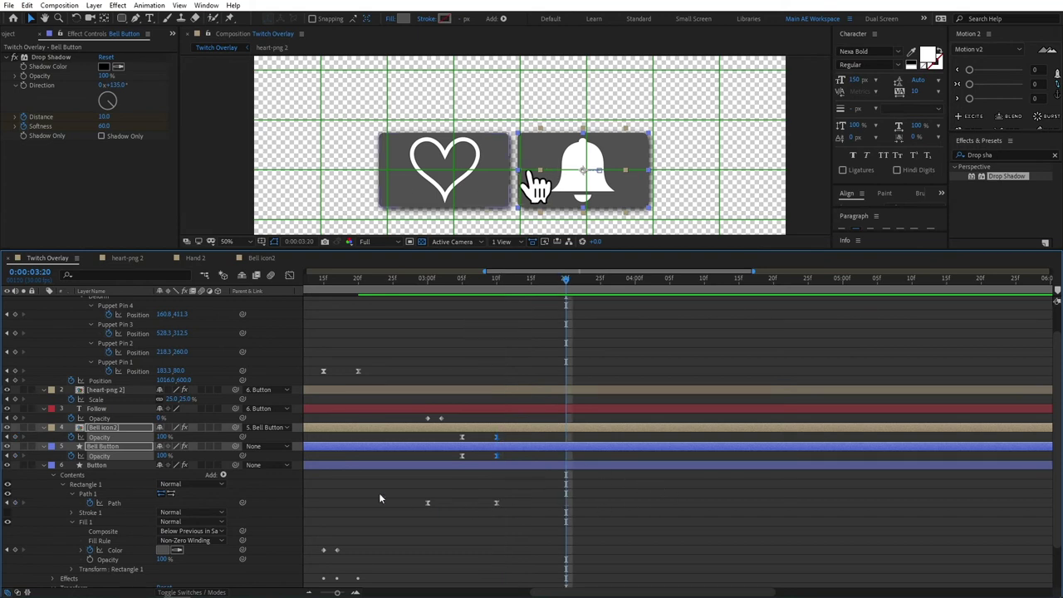
{"action": "left_click", "coordinate": [498, 341]}
{"action": "scroll", "coordinate": [499, 344], "scroll_direction": "up", "scroll_amount": 2}
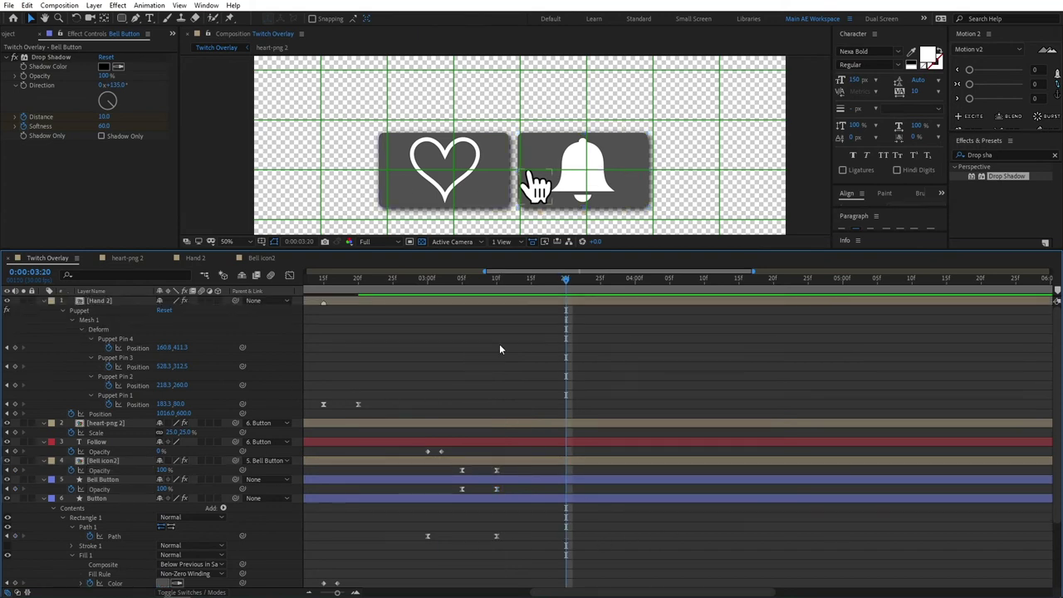
{"action": "left_click", "coordinate": [426, 303]}
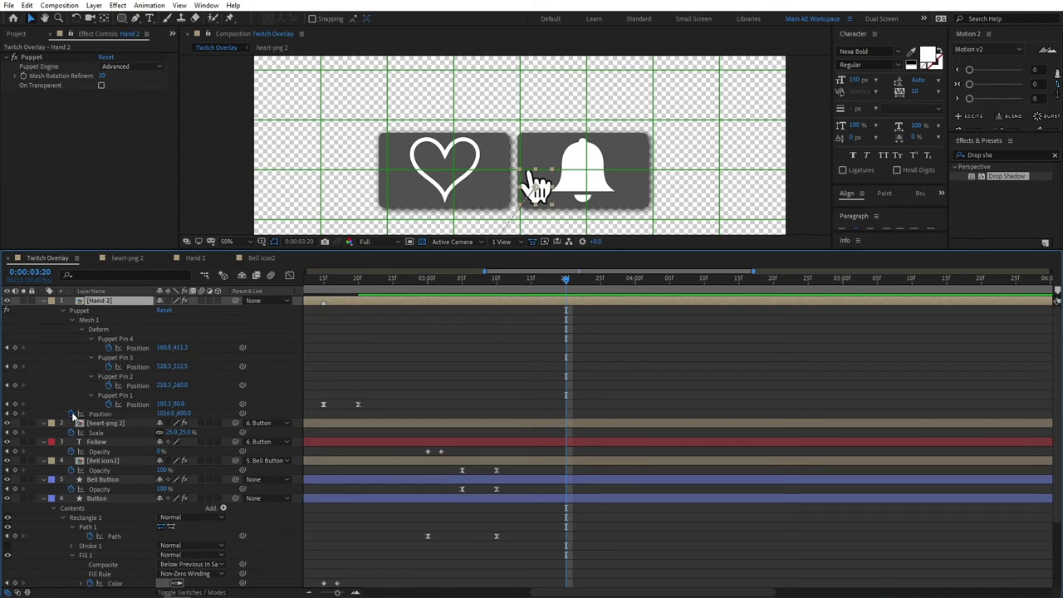
{"action": "left_click", "coordinate": [16, 413]}
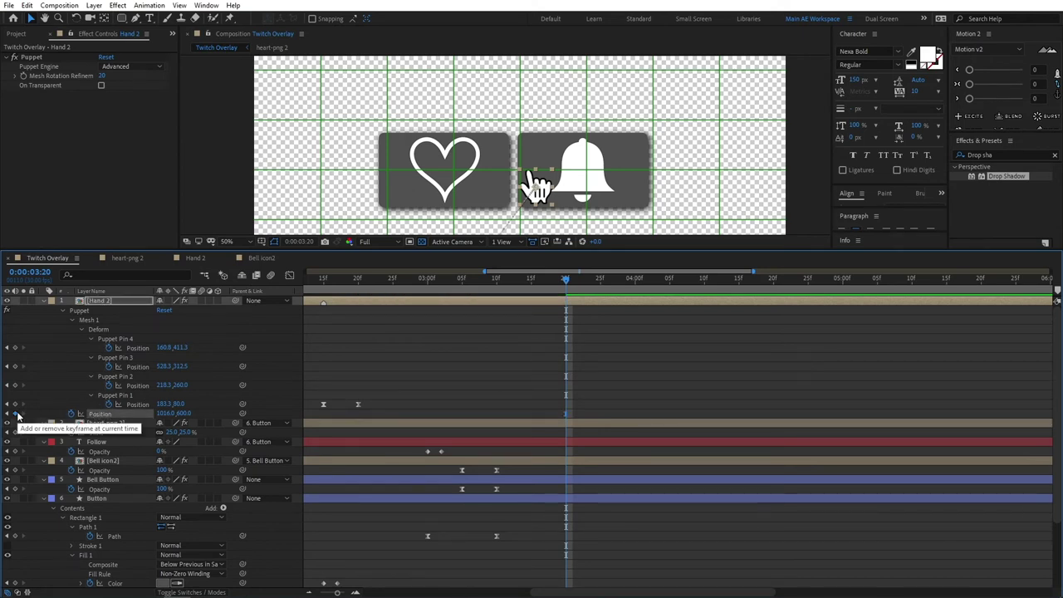
- At frame 4:00, move the Hand 2 layer onto the bell icon at position 1224, 572
{"action": "key", "text": "shift+Page_Down"}
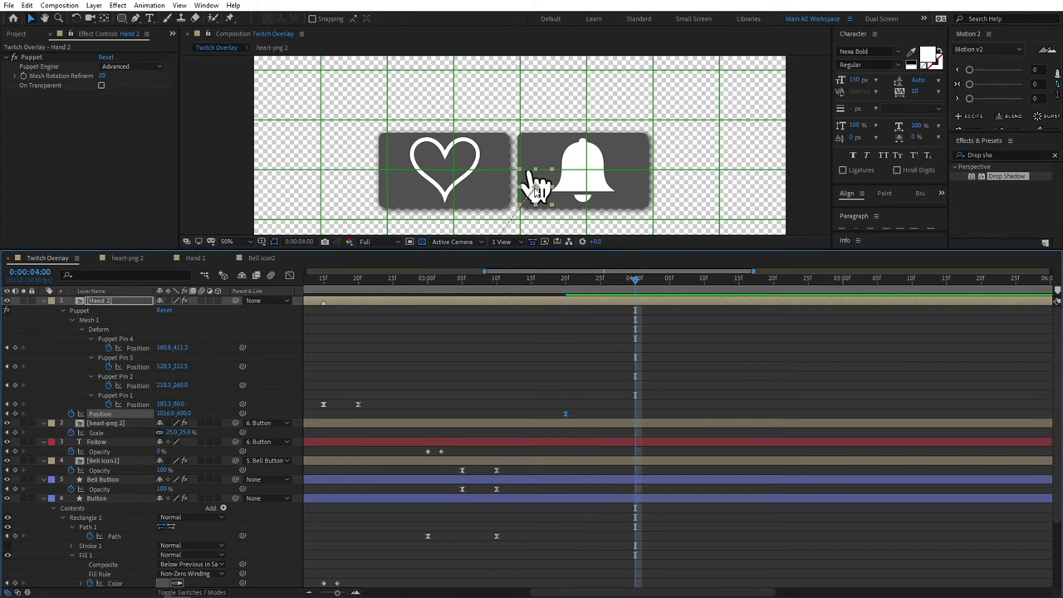
{"action": "left_click_drag", "start_coordinate": [536, 186], "coordinate": [593, 176]}
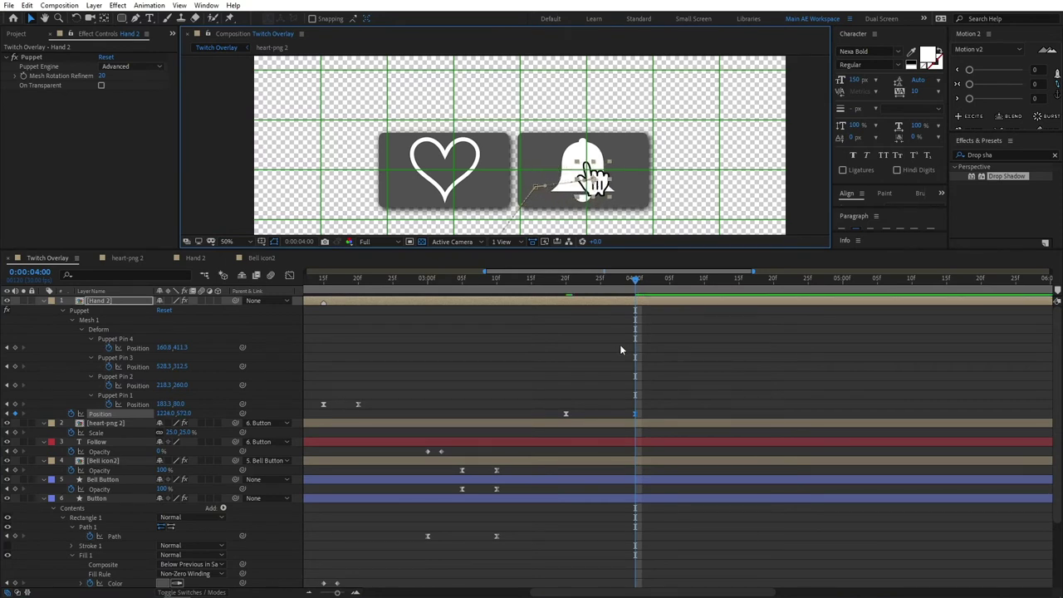
{"action": "left_click", "coordinate": [624, 319]}
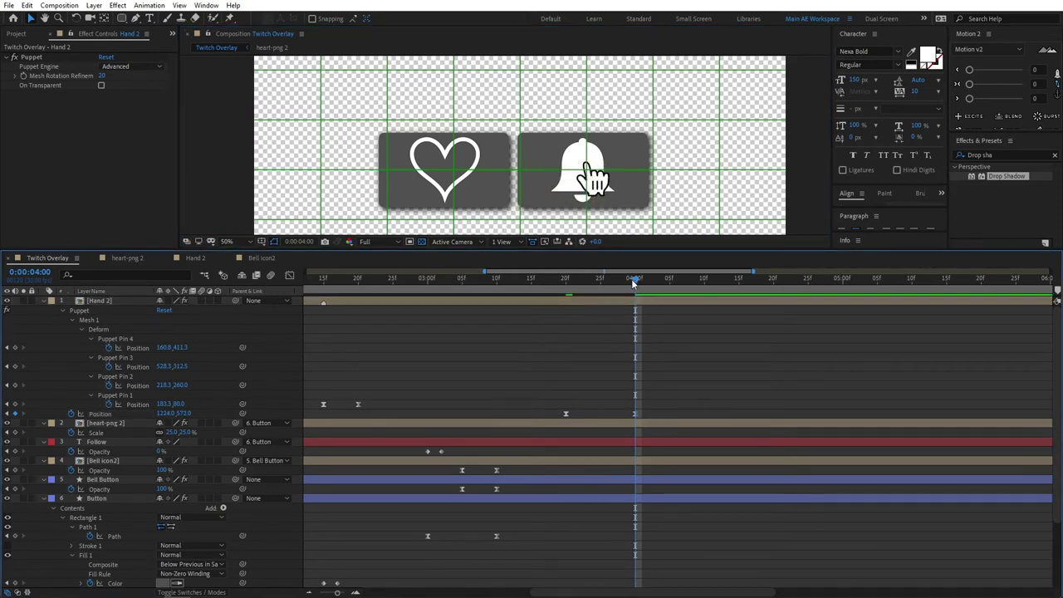
- Copy Hand 2's three Puppet Pin 1 Position keyframes and paste them starting at frame 4:10, then scrub the finger click
{"action": "key", "text": "shift+Page_Down"}
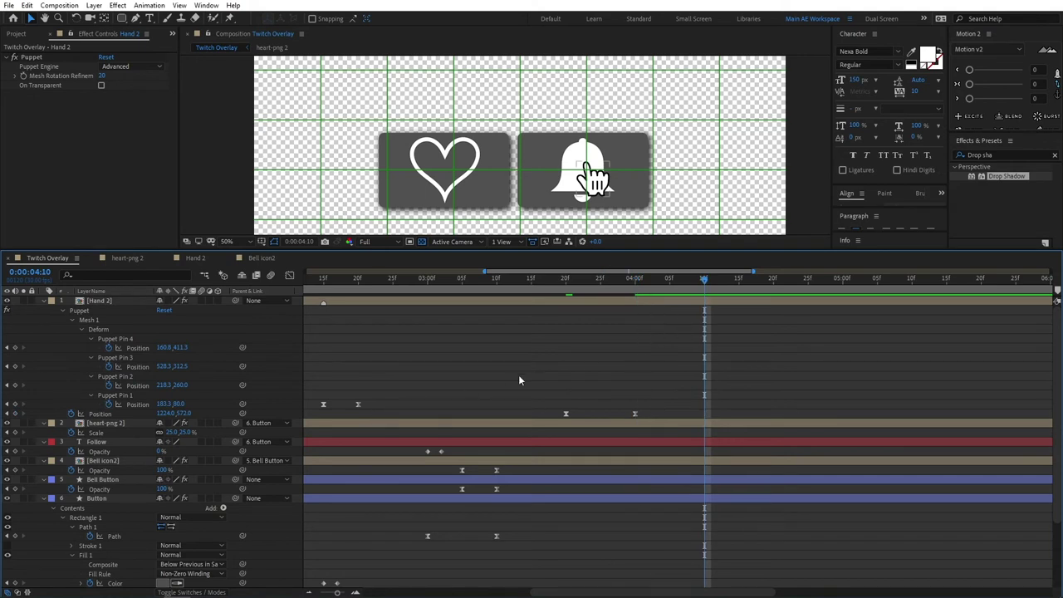
{"action": "key", "text": "minus"}
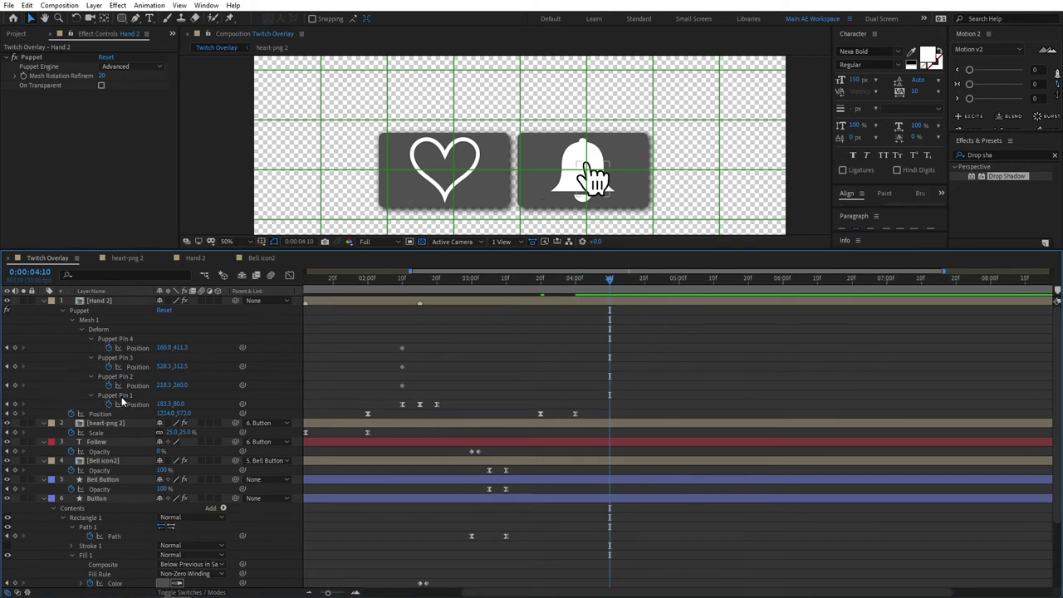
{"action": "mouse_move", "coordinate": [452, 403]}
{"action": "left_mouse_down"}
{"action": "mouse_move", "coordinate": [385, 408]}
{"action": "mouse_move", "coordinate": [453, 412]}
{"action": "left_mouse_up"}
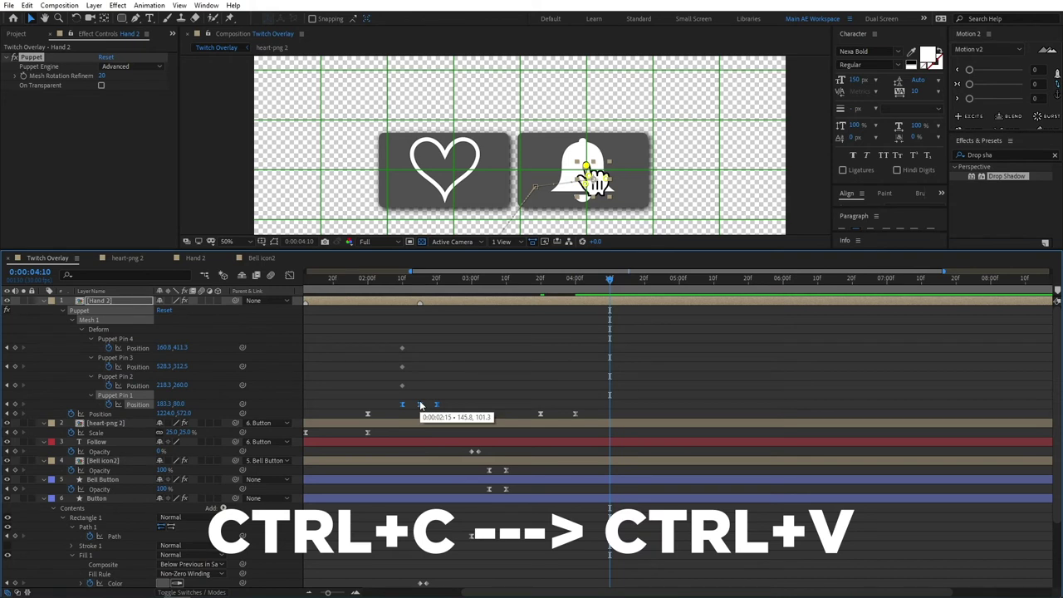
{"action": "key", "text": "ctrl+v"}
{"action": "left_click", "coordinate": [623, 318]}
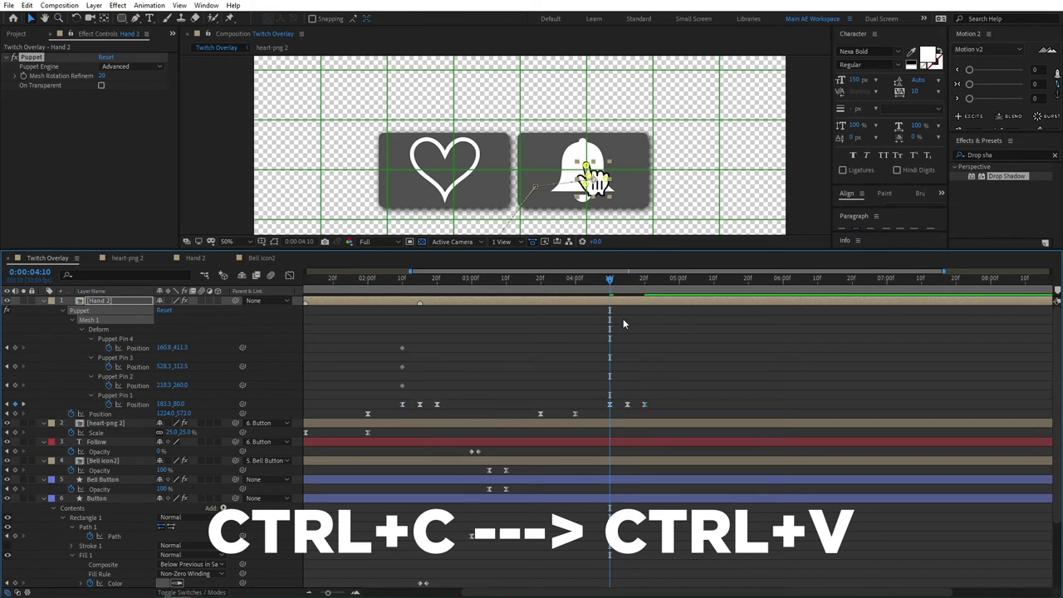
{"action": "mouse_move", "coordinate": [612, 283]}
{"action": "left_mouse_down"}
{"action": "mouse_move", "coordinate": [596, 282]}
{"action": "mouse_move", "coordinate": [634, 281]}
{"action": "mouse_move", "coordinate": [600, 283]}
{"action": "mouse_move", "coordinate": [629, 286]}
{"action": "mouse_move", "coordinate": [609, 295]}
{"action": "left_mouse_up"}
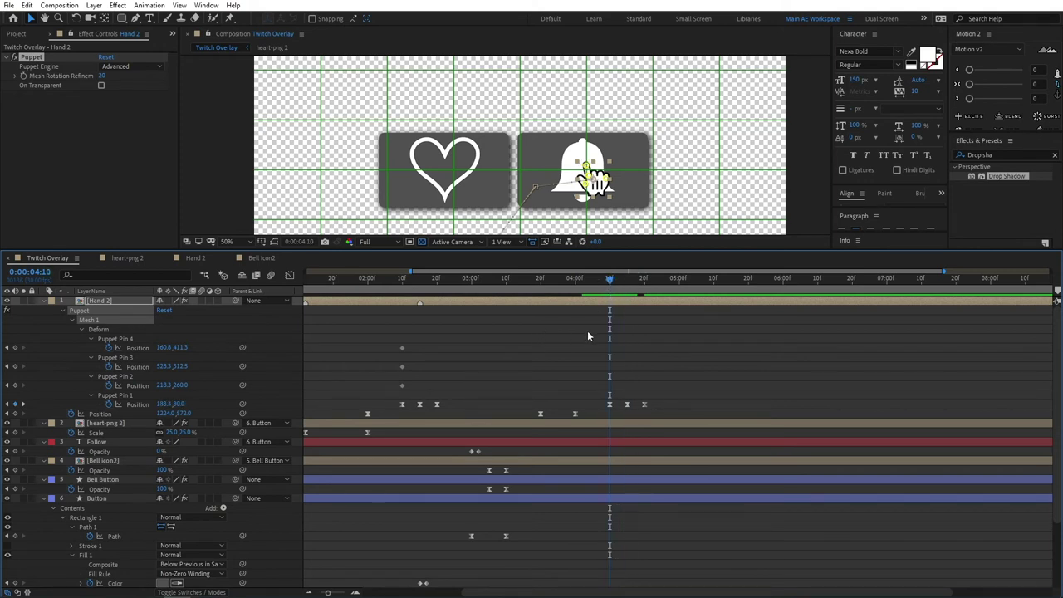
- Add a layer marker to the Hand 2 layer at frame 4:15, where the finger clicks
{"action": "scroll", "coordinate": [578, 394], "scroll_direction": "down", "scroll_amount": 3}
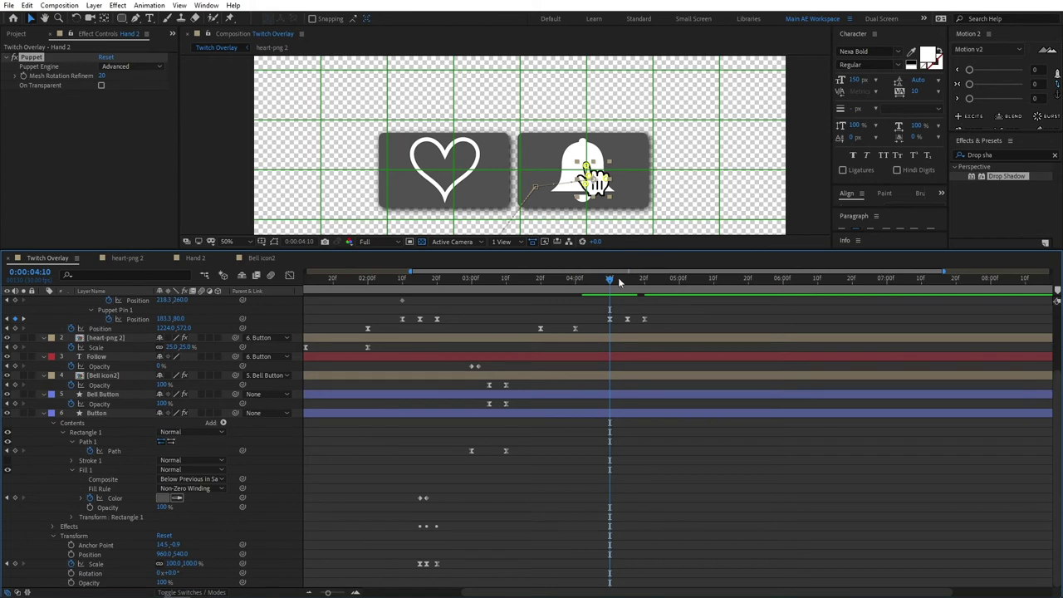
{"action": "scroll", "coordinate": [711, 328], "scroll_direction": "up", "scroll_amount": 3}
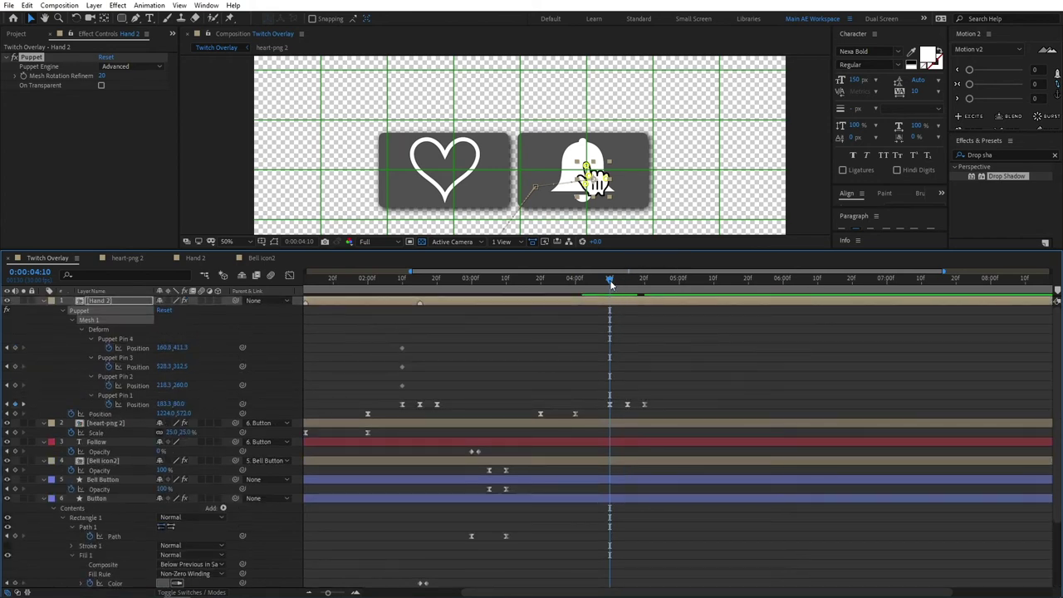
{"action": "left_click_drag", "start_coordinate": [609, 281], "coordinate": [628, 282]}
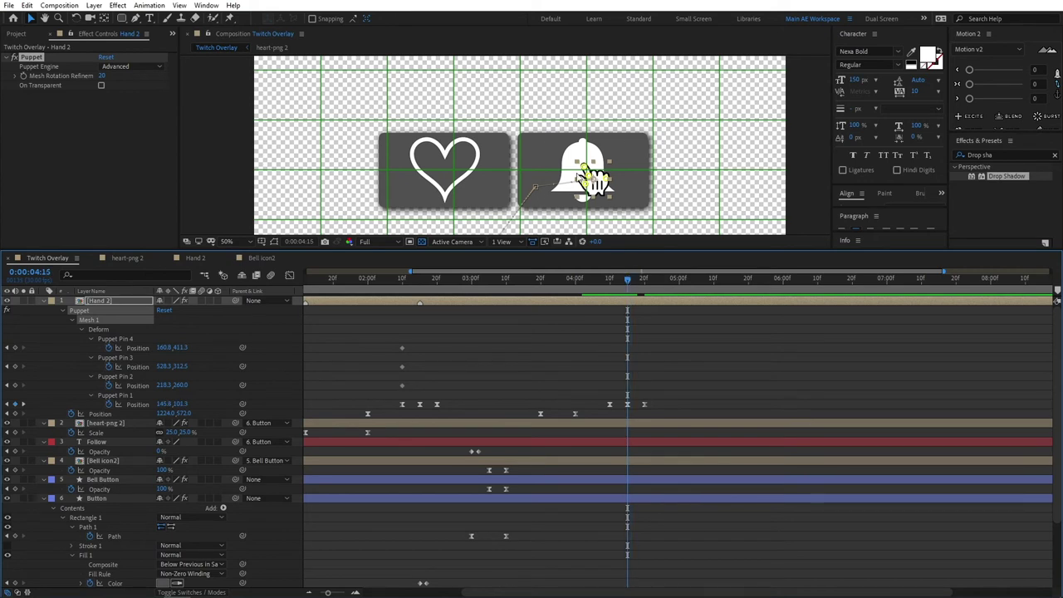
{"action": "left_click", "coordinate": [631, 298]}
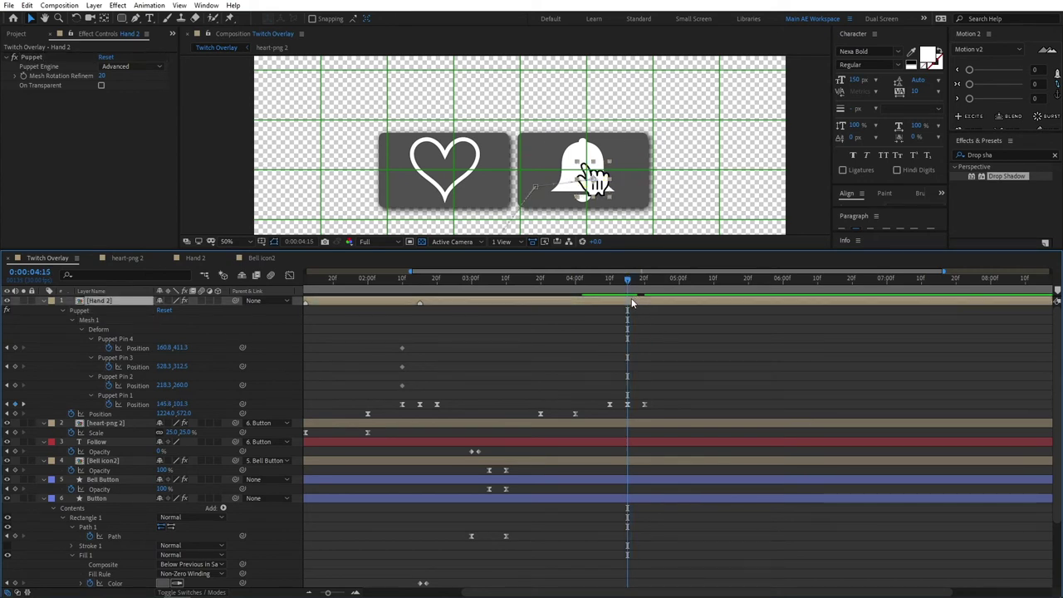
{"action": "key", "text": "KP_Multiply"}
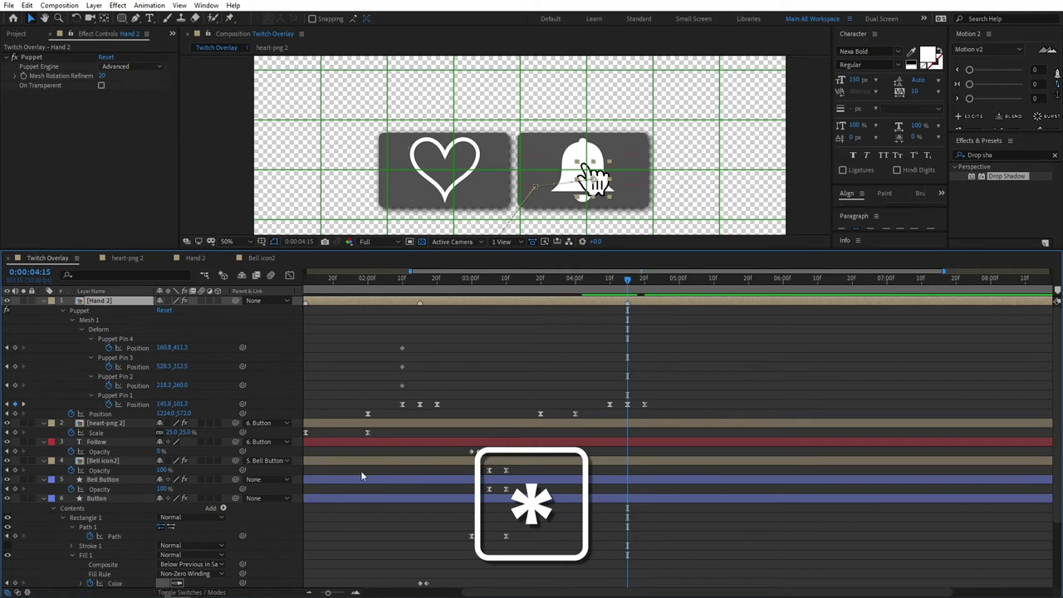
- Reveal the Bell Button's keyframes and shift its Drop Shadow Distance, Softness and Scale keyframes to start at frame 4:15
{"action": "left_click", "coordinate": [100, 480]}
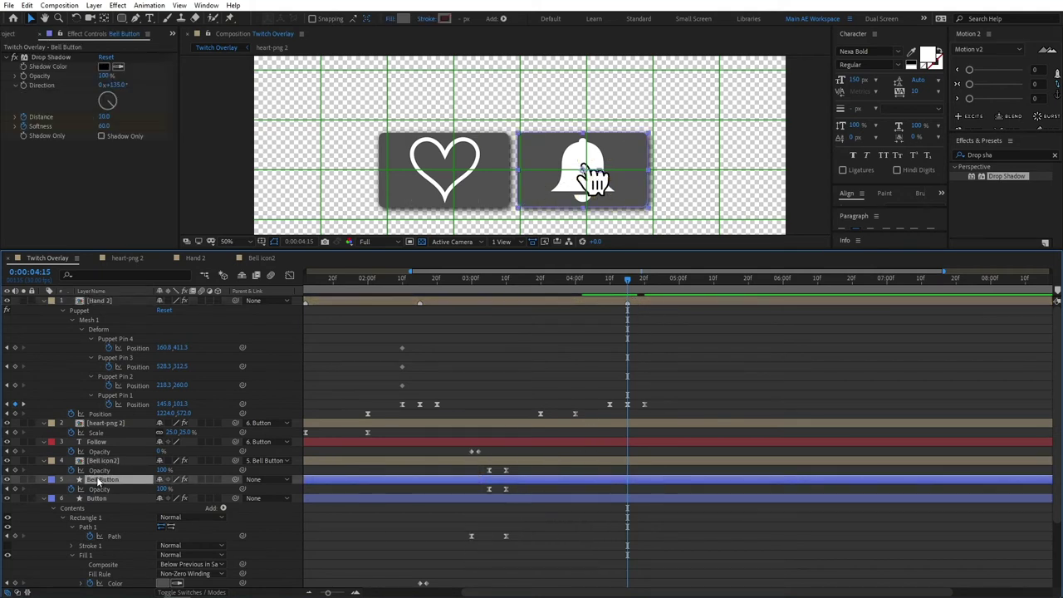
{"action": "key", "text": "u"}
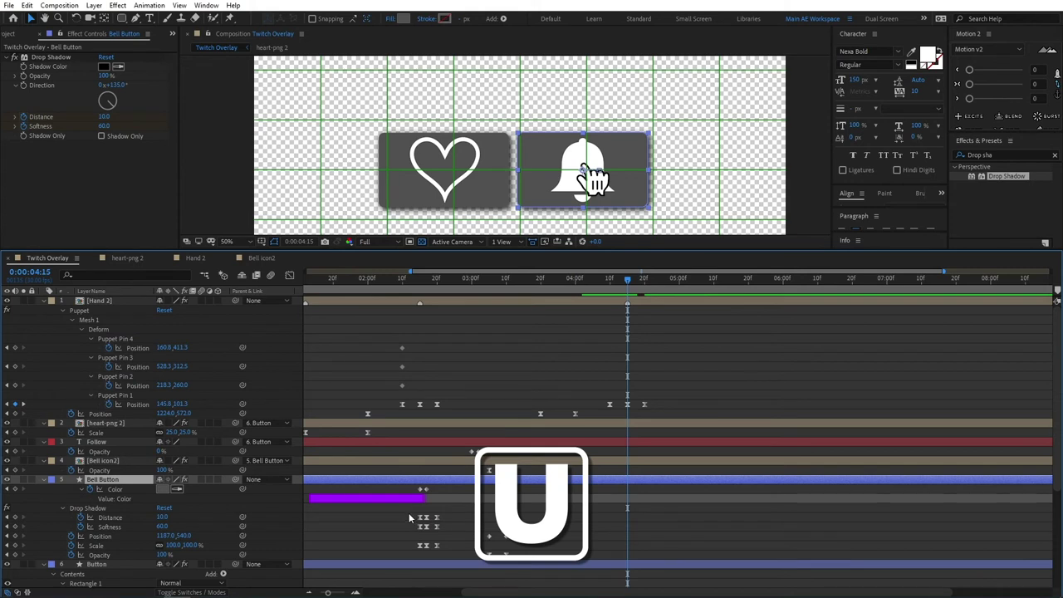
{"action": "left_click_drag", "start_coordinate": [413, 509], "coordinate": [629, 525]}
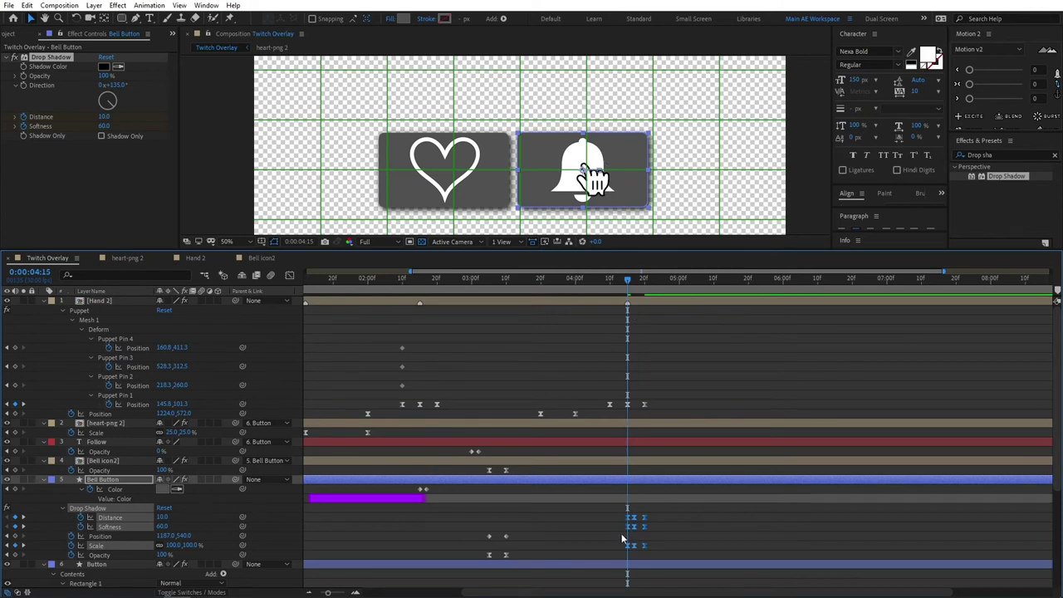
{"action": "left_click", "coordinate": [594, 541]}
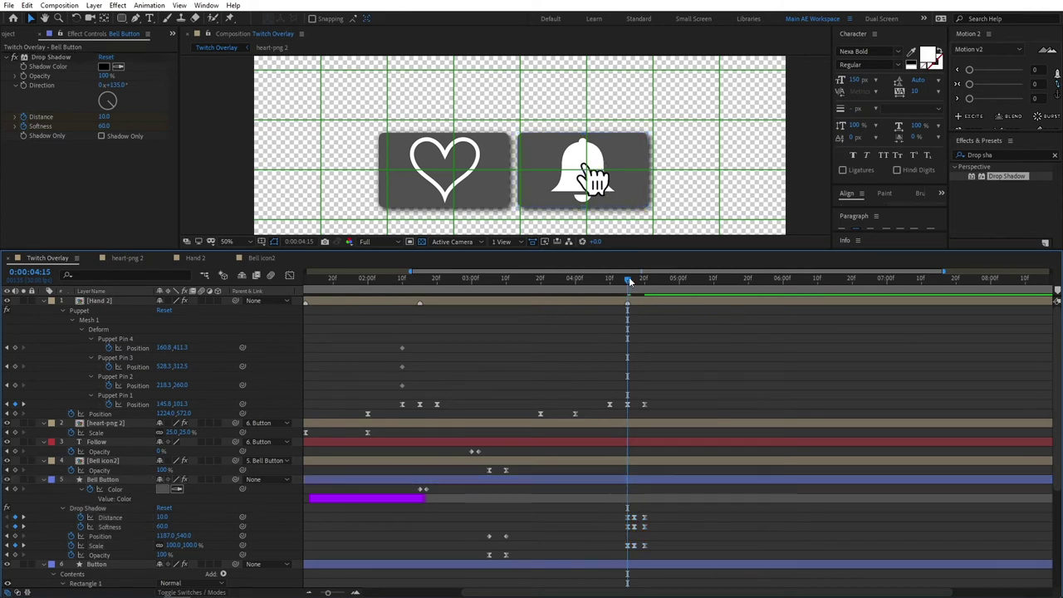
{"action": "left_click_drag", "start_coordinate": [626, 282], "coordinate": [618, 304]}
- Add a Rotation keyframe to the Bell icon2 layer at frame 4:15
{"action": "left_click", "coordinate": [103, 462]}
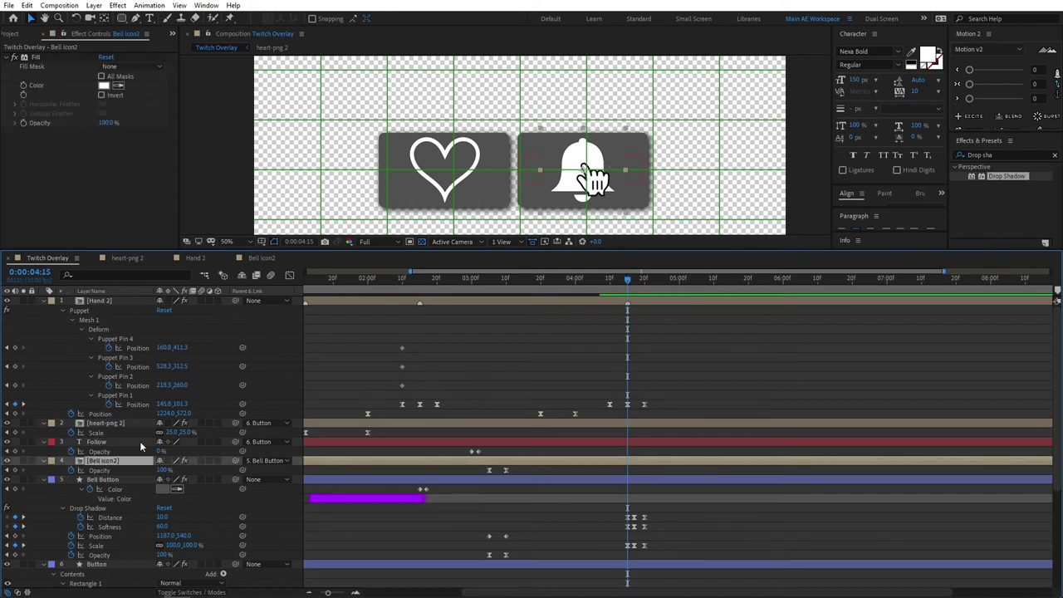
{"action": "key", "text": "r"}
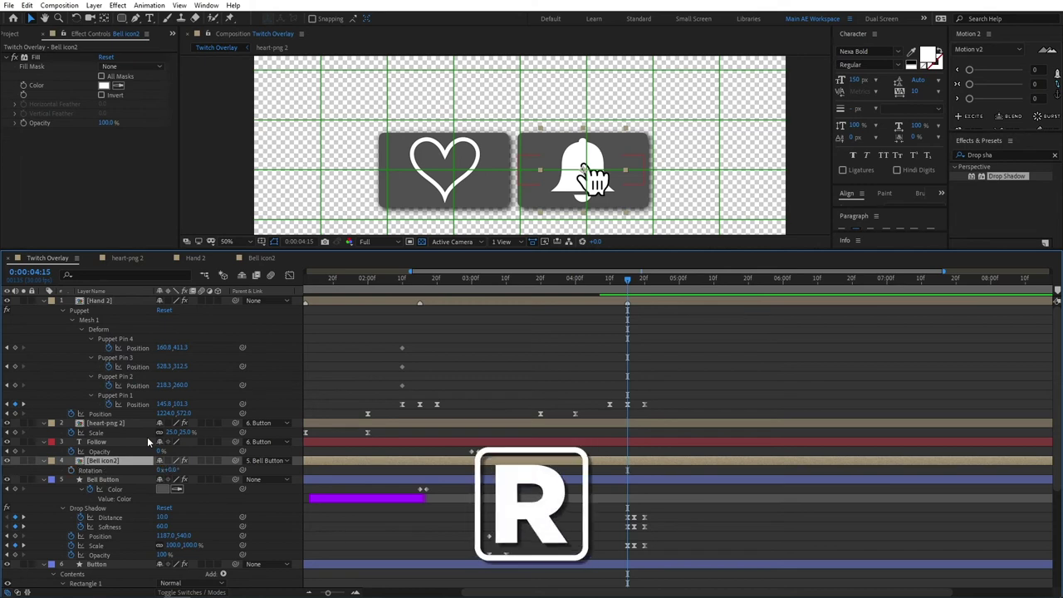
{"action": "left_click", "coordinate": [71, 471]}
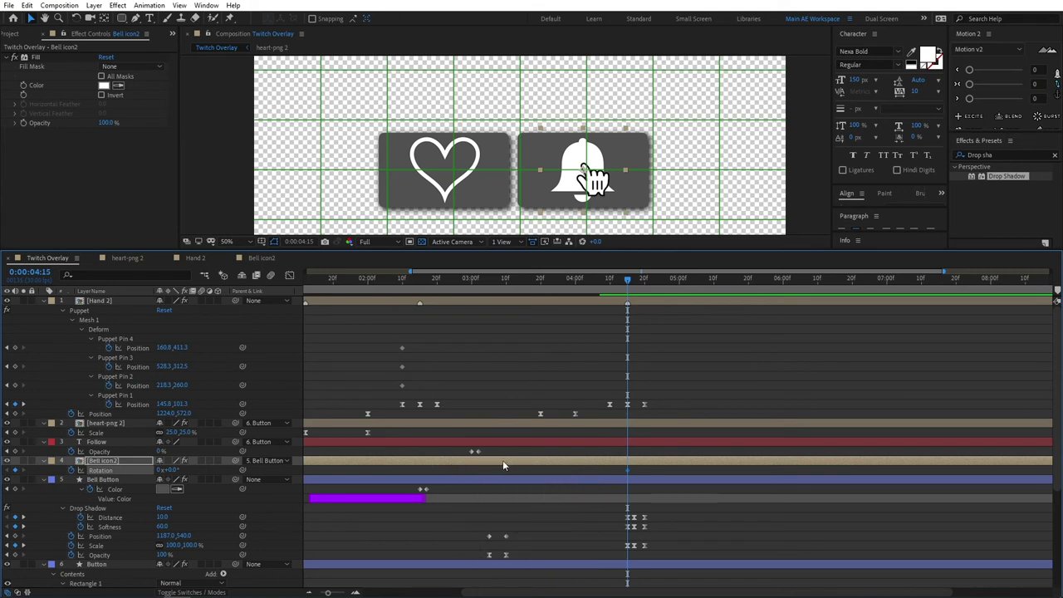
- Set the Bell icon2 layer's Rotation to 20° at frame 4:18
{"action": "key", "text": "Page_Down"}
{"action": "key", "text": "Page_Down"}
{"action": "key", "text": "Page_Down"}
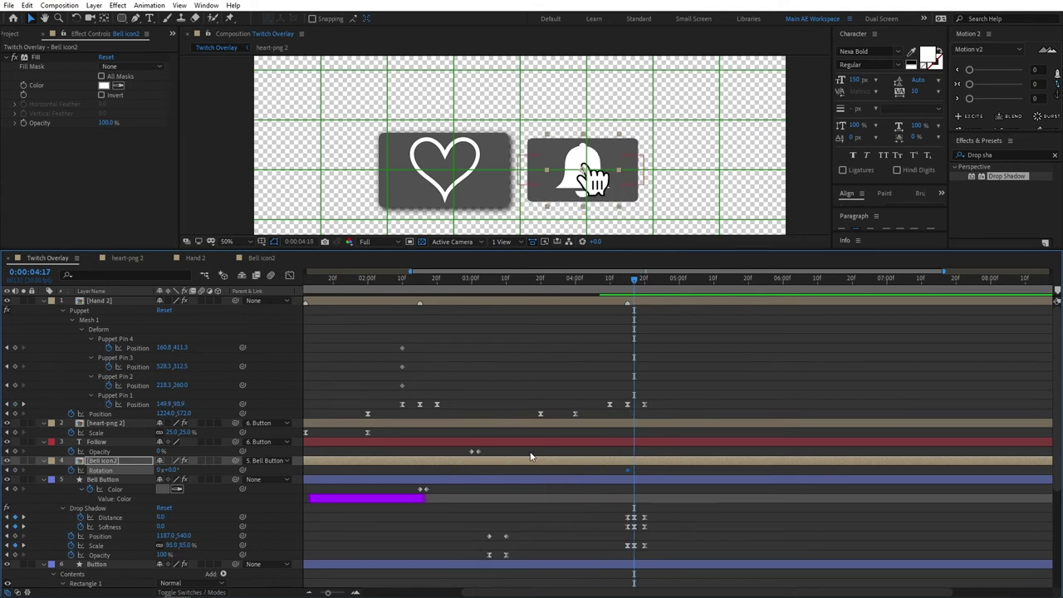
{"action": "left_click", "coordinate": [171, 470]}
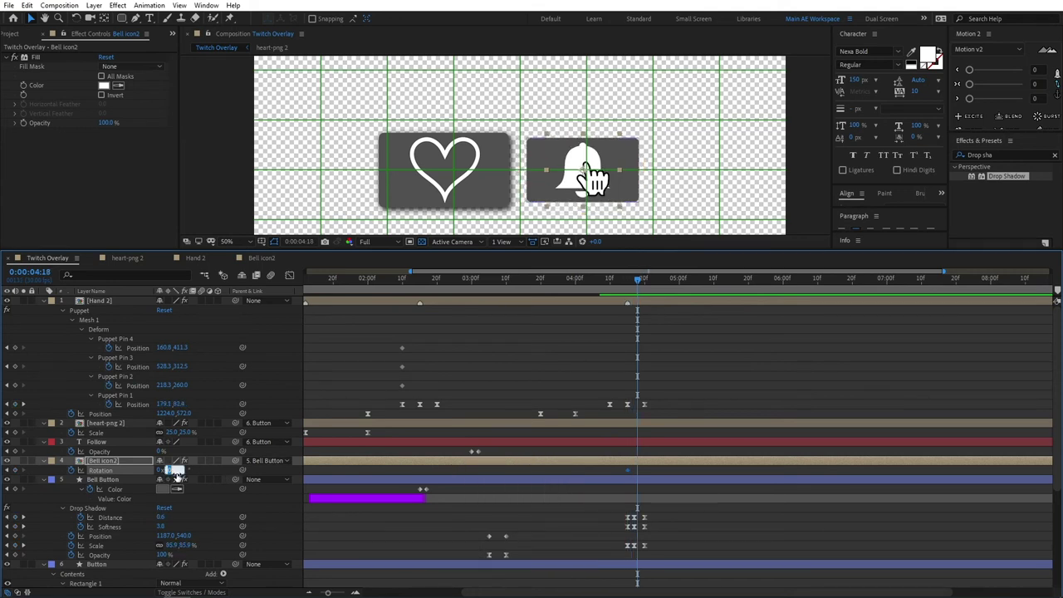
{"action": "type", "text": "20"}
{"action": "key", "text": "Return"}
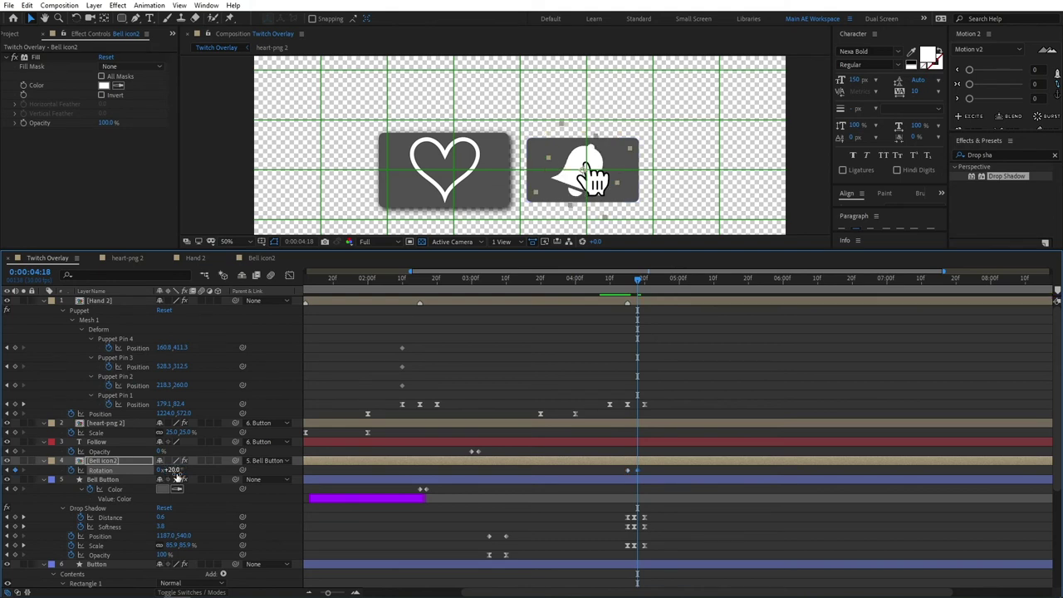
- Set the Bell icon2 layer's Rotation to -20° at frame 4:21
{"action": "key", "text": "Page_Down"}
{"action": "key", "text": "Page_Down"}
{"action": "key", "text": "Page_Down"}
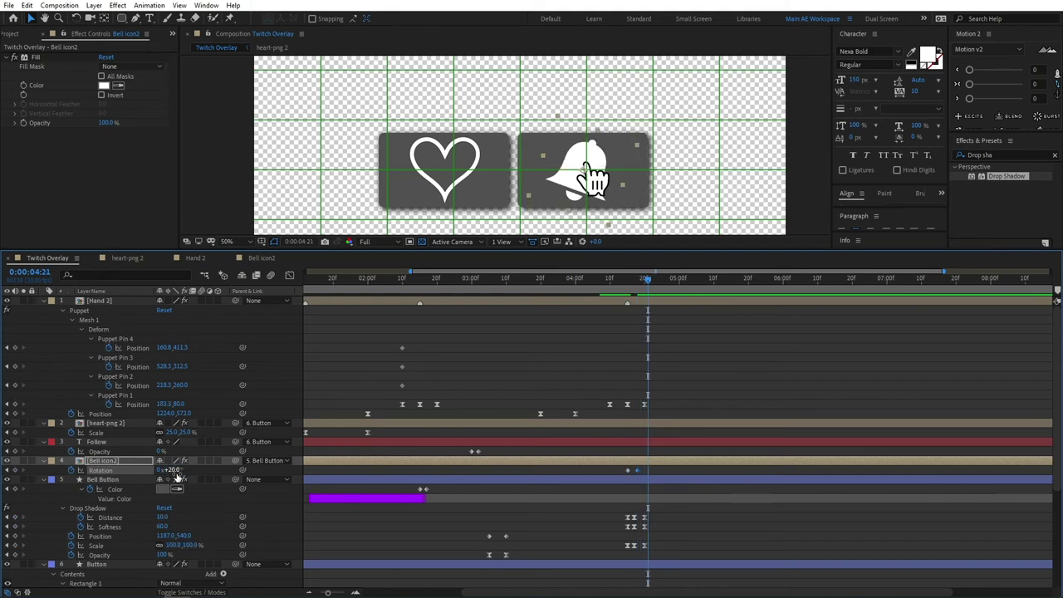
{"action": "left_click", "coordinate": [174, 471]}
{"action": "type", "text": "-20"}
{"action": "key", "text": "Return"}
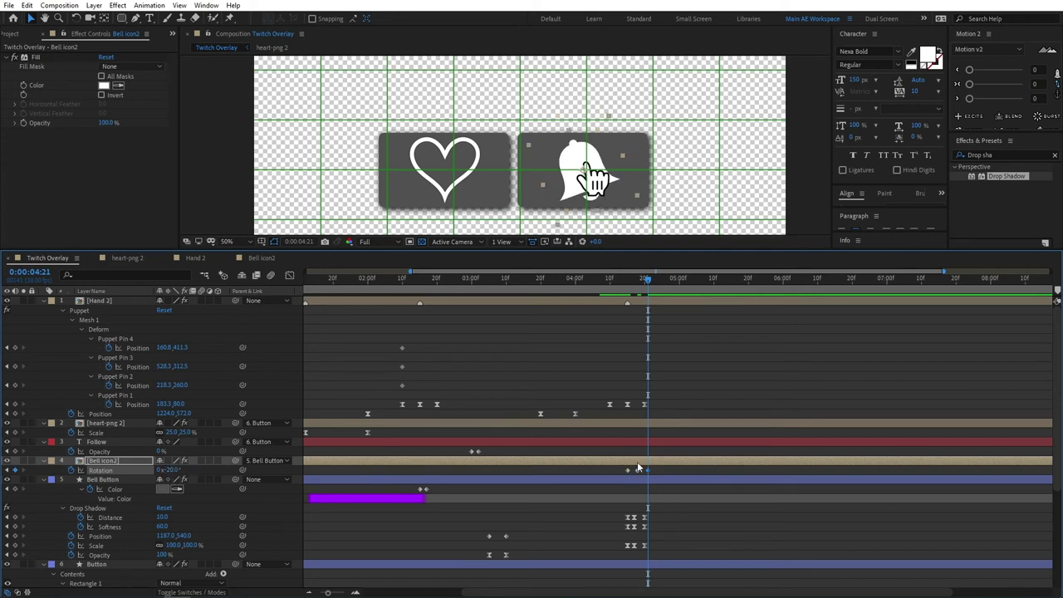
- Set the Bell icon2 layer's Rotation to 10° at frame 4:26
{"action": "key", "text": "Page_Down"}
{"action": "key", "text": "Page_Down"}
{"action": "key", "text": "Page_Down"}
{"action": "key", "text": "Page_Down"}
{"action": "key", "text": "Page_Down"}
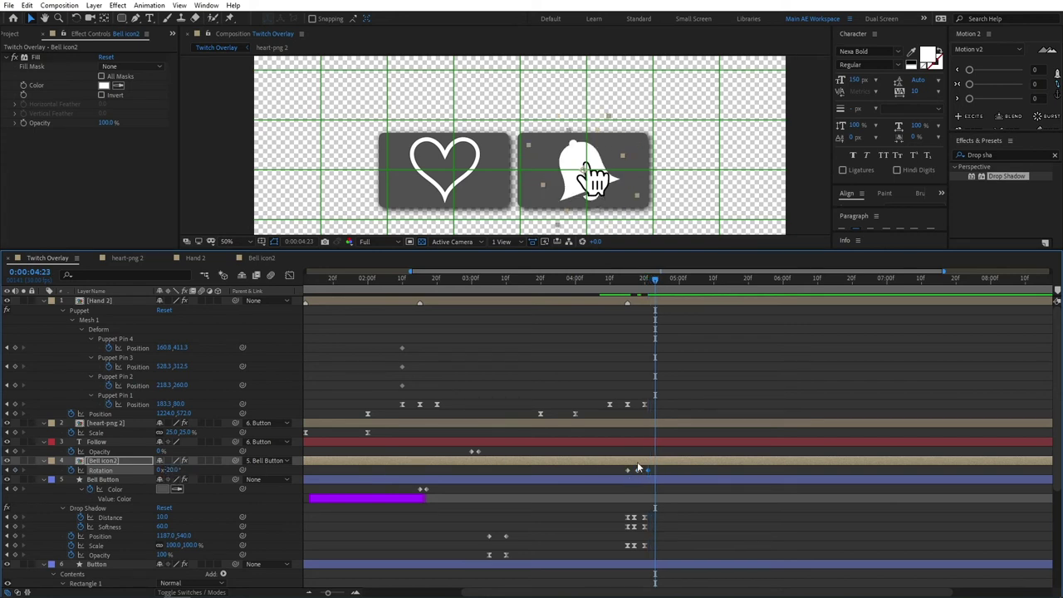
{"action": "left_click", "coordinate": [170, 470]}
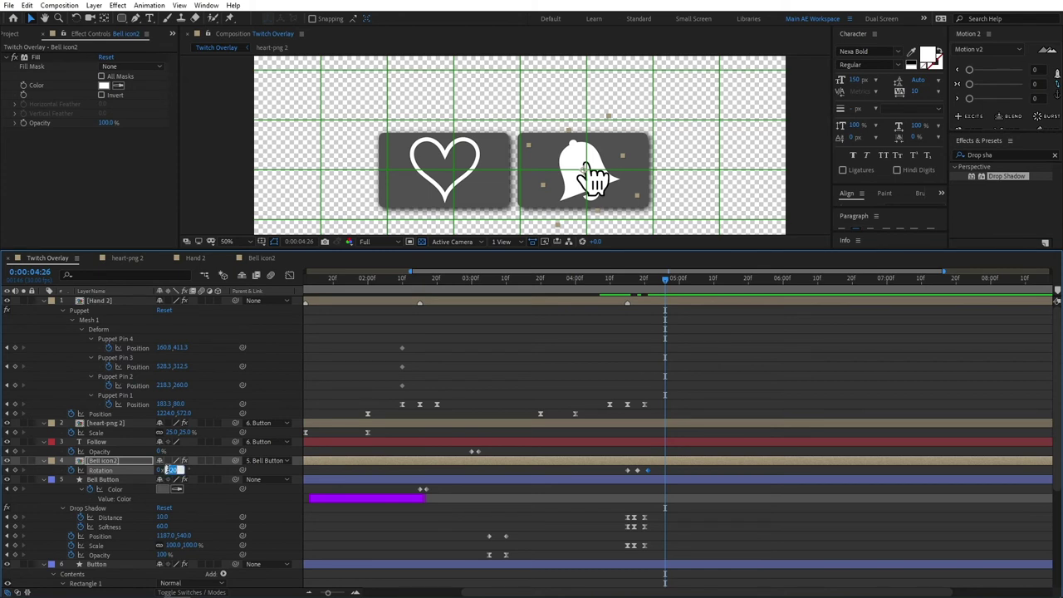
{"action": "type", "text": "10"}
{"action": "key", "text": "Return"}
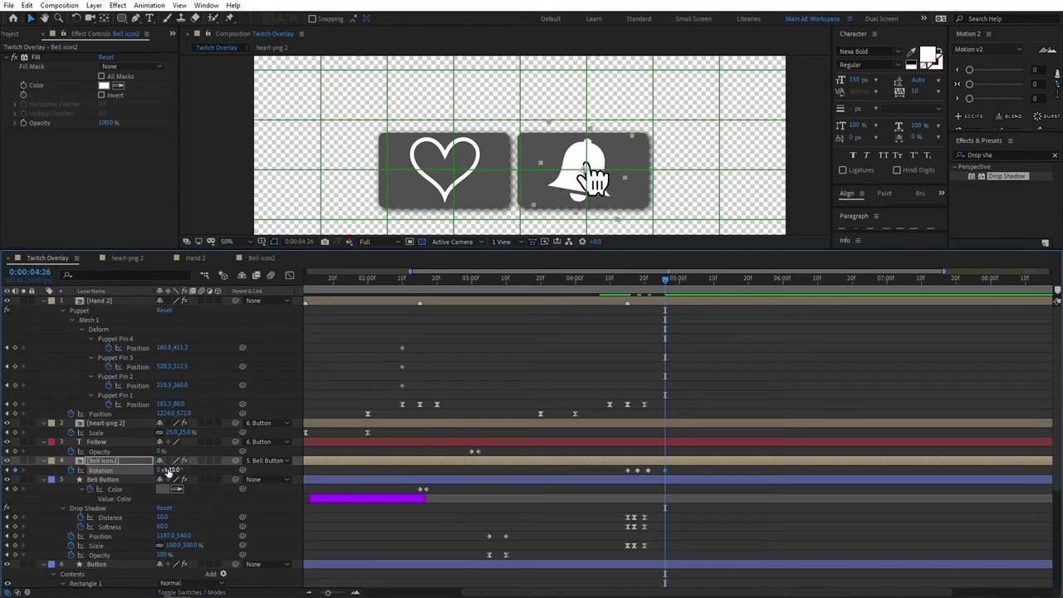
- Set the Bell icon2 layer's Rotation to -10° at frame 5:01
{"action": "key", "text": "Page_Down"}
{"action": "key", "text": "Page_Down"}
{"action": "key", "text": "Page_Down"}
{"action": "key", "text": "Page_Down"}
{"action": "key", "text": "Page_Down"}
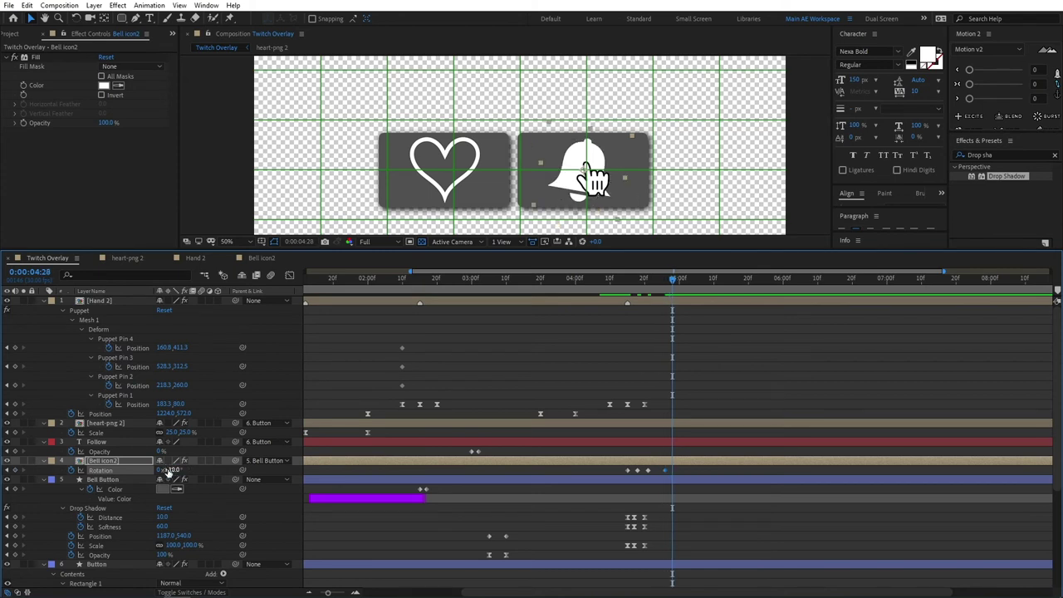
{"action": "left_click", "coordinate": [172, 470]}
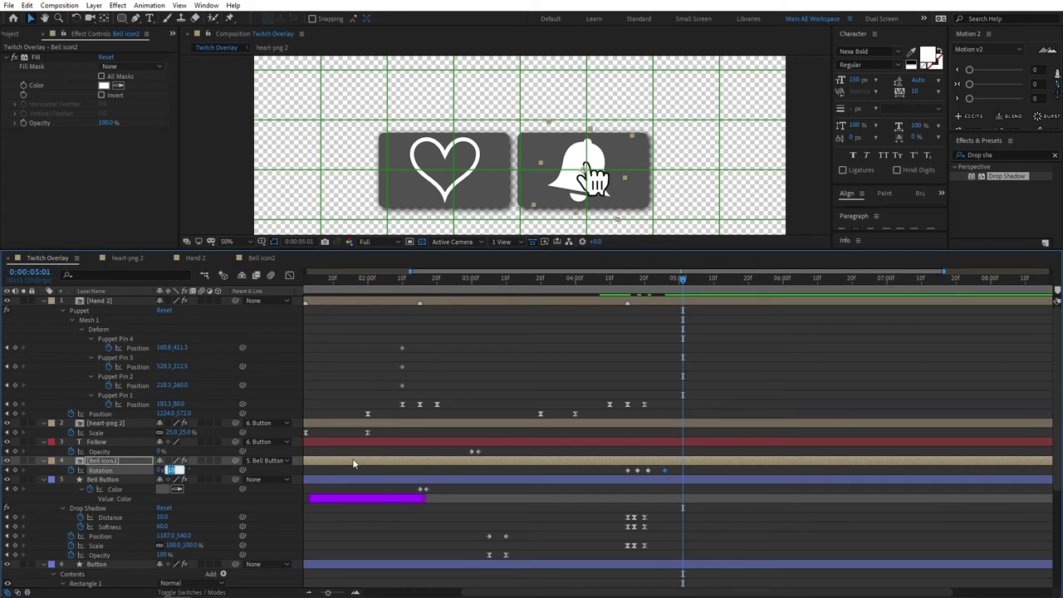
{"action": "type", "text": "-10"}
{"action": "key", "text": "Return"}
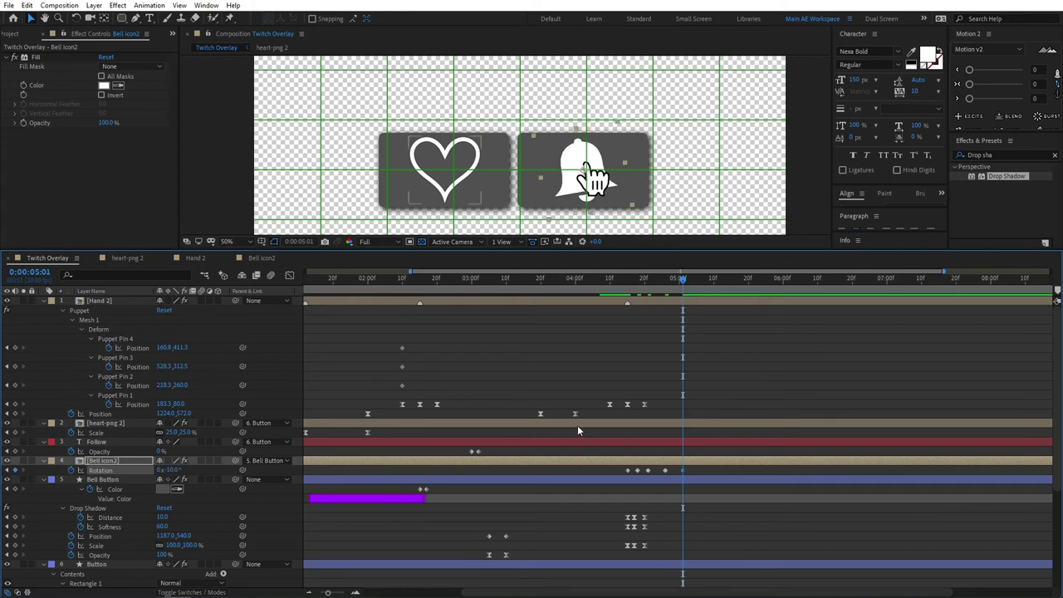
- Set the Bell icon2 layer's Rotation to 0° at frame 5:11 and apply Easy Ease to all its Rotation keyframes
{"action": "key", "text": "shift+Page_Down"}
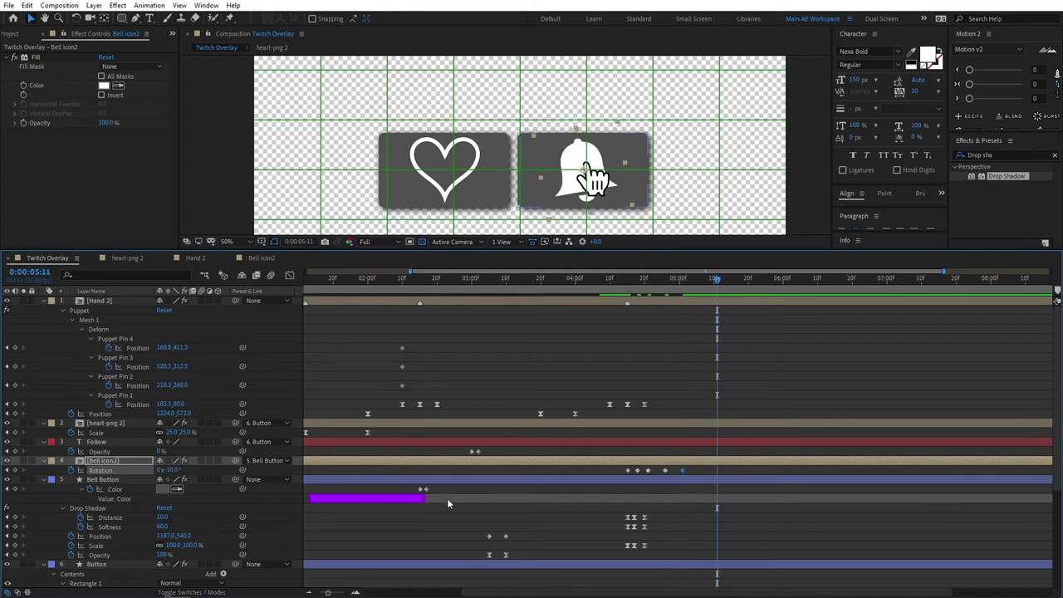
{"action": "left_click", "coordinate": [172, 470]}
{"action": "type", "text": "0"}
{"action": "key", "text": "Return"}
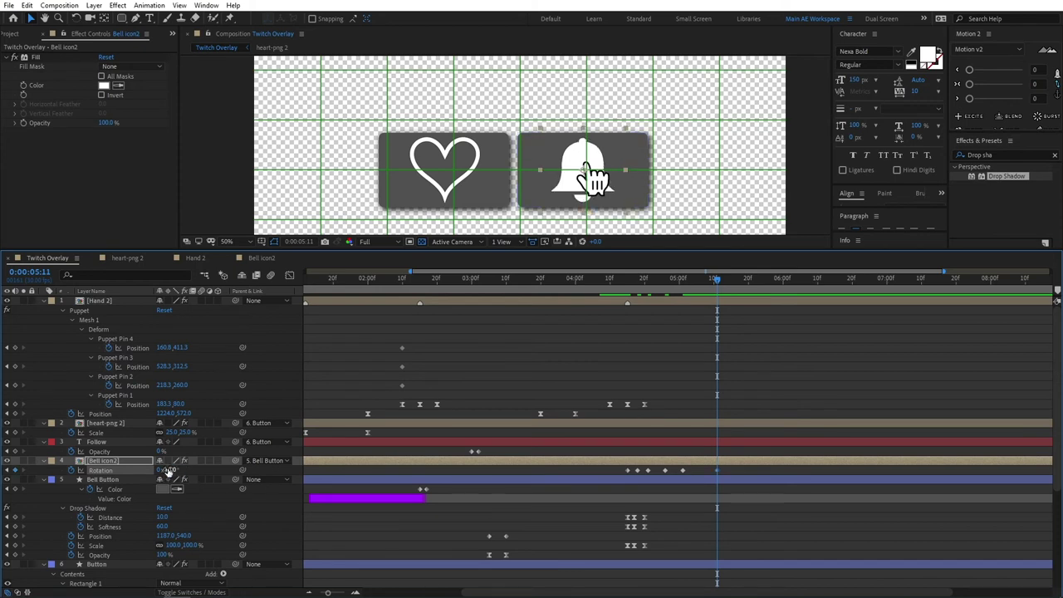
{"action": "left_click_drag", "start_coordinate": [728, 467], "coordinate": [604, 472]}
{"action": "key", "text": "comma"}
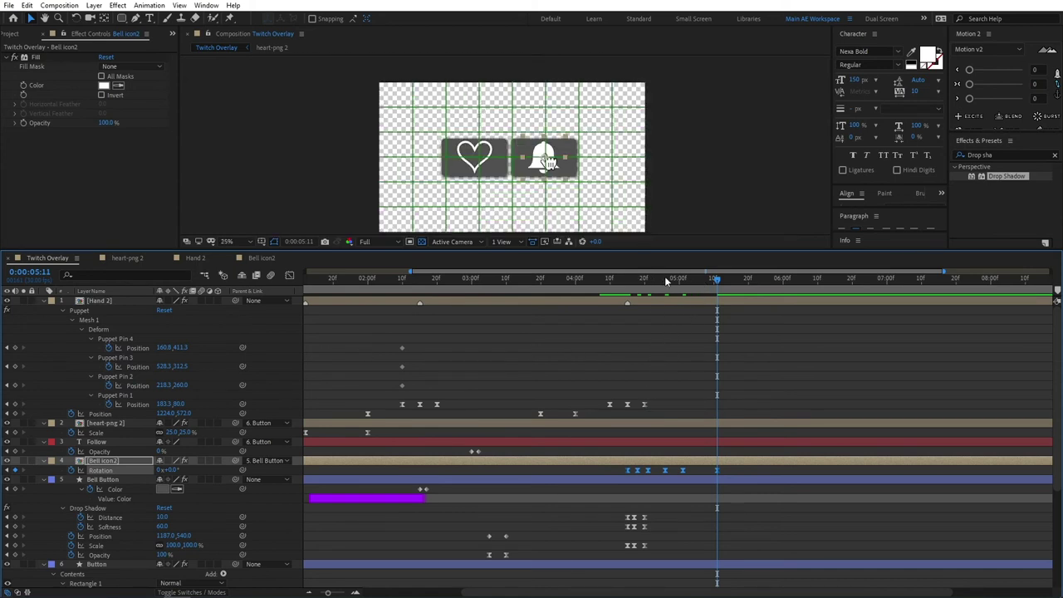
- Preview the hand's click on the bell button and the bell's ringing motion
{"action": "left_click_drag", "start_coordinate": [665, 282], "coordinate": [517, 283]}
{"action": "key", "text": "space"}
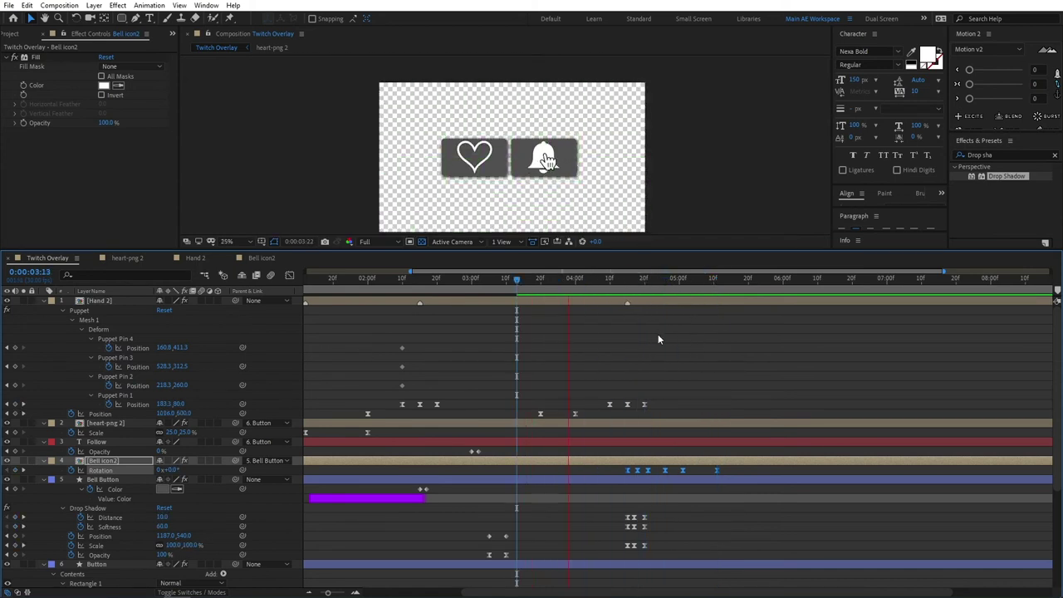
{"action": "key", "text": "space"}
{"action": "left_click_drag", "start_coordinate": [654, 279], "coordinate": [568, 423]}
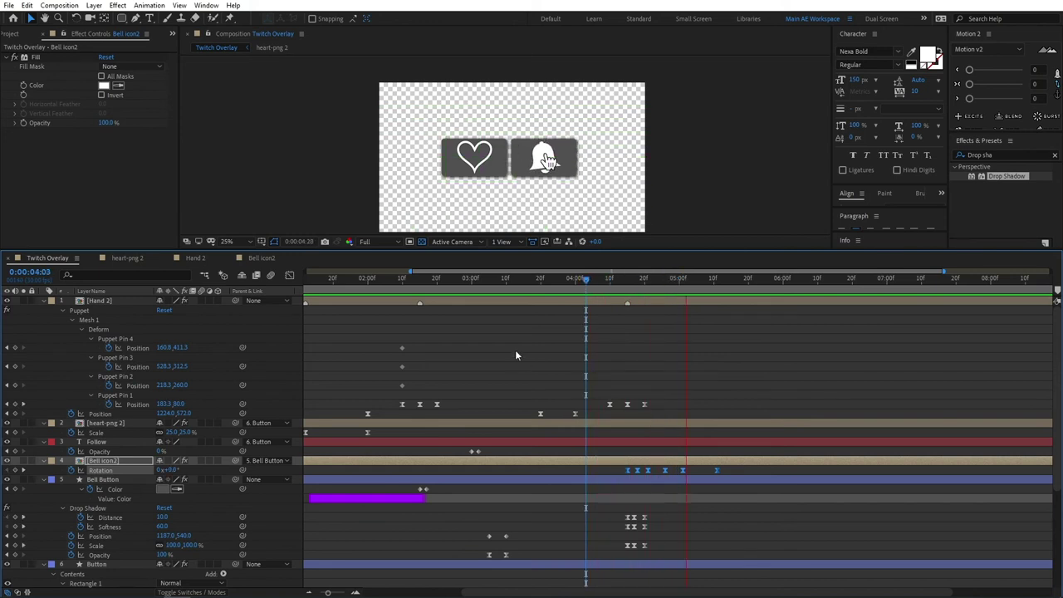
{"action": "key", "text": "space"}
{"action": "left_click", "coordinate": [697, 289]}
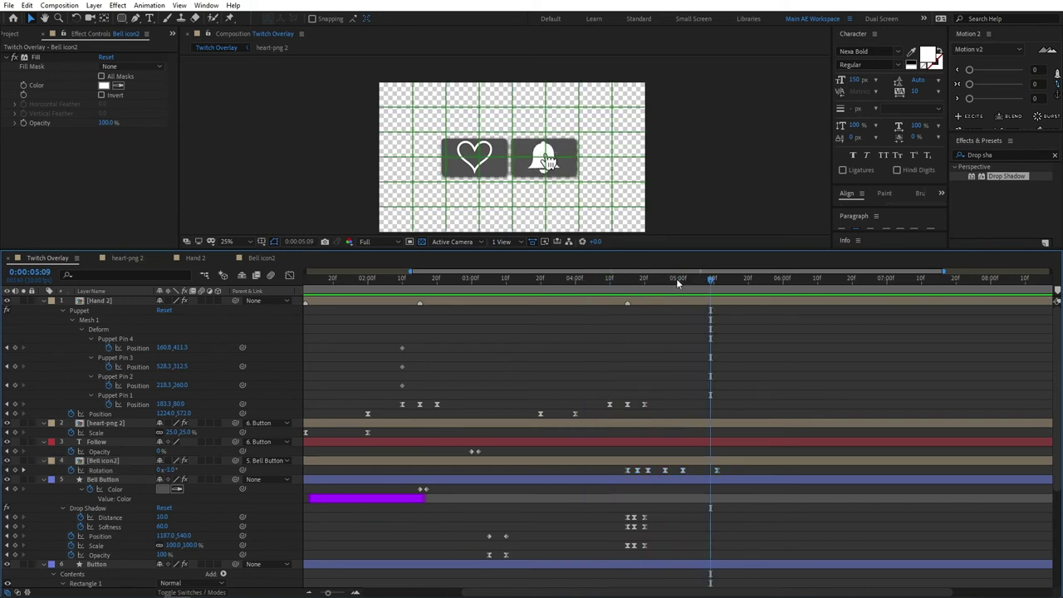
- Add a Position keyframe to the Hand 2 layer at frame 5:00
{"action": "left_click_drag", "start_coordinate": [680, 281], "coordinate": [684, 313]}
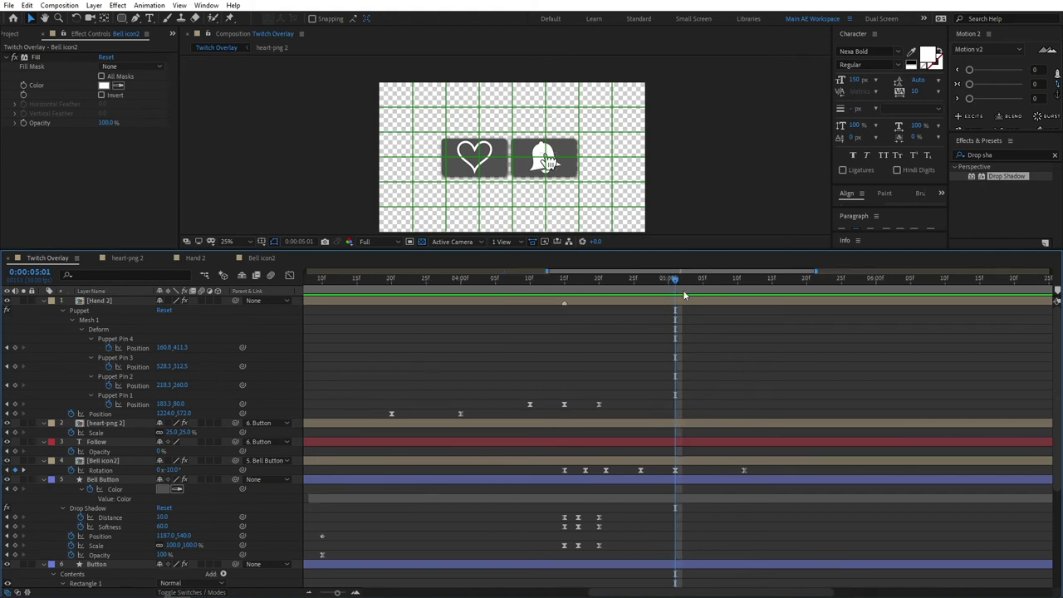
{"action": "key", "text": "equal"}
{"action": "key", "text": "Page_Up"}
{"action": "key", "text": "alt+Left"}
{"action": "scroll", "coordinate": [631, 336], "scroll_direction": "down", "scroll_amount": 1}
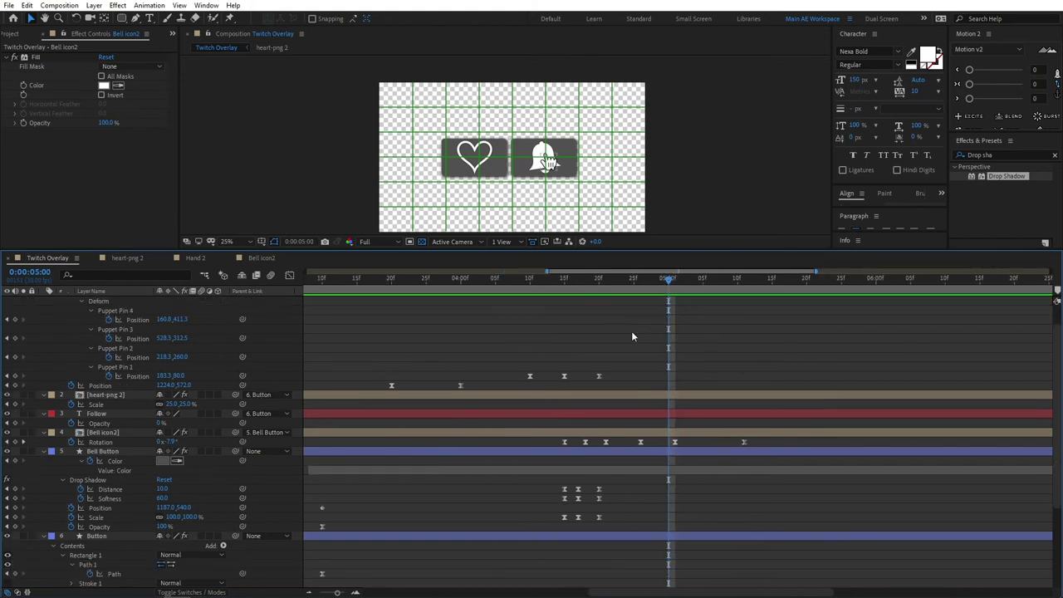
{"action": "scroll", "coordinate": [486, 323], "scroll_direction": "up", "scroll_amount": 1}
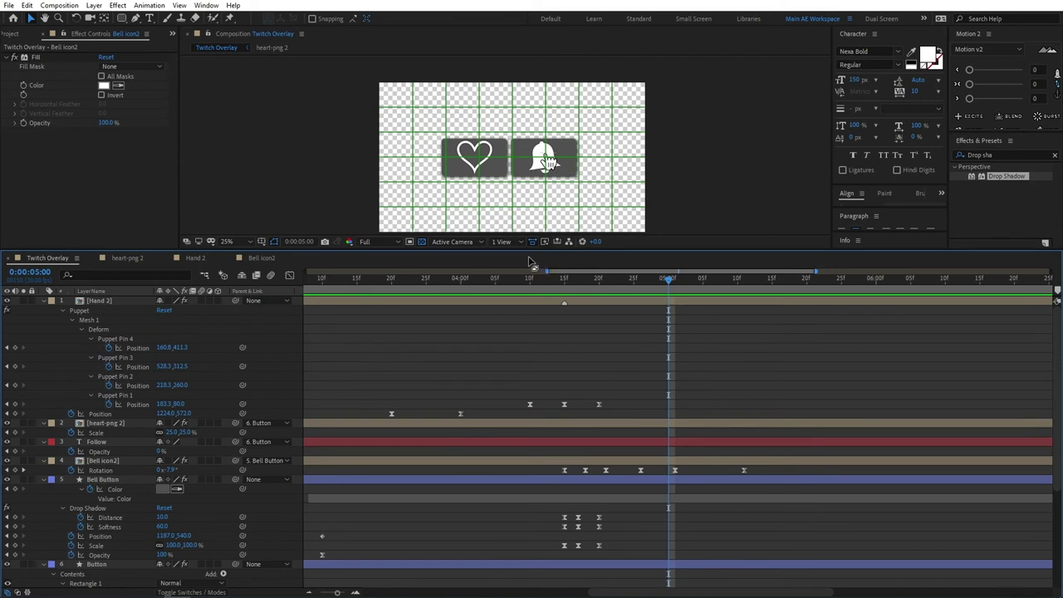
{"action": "left_click", "coordinate": [106, 301]}
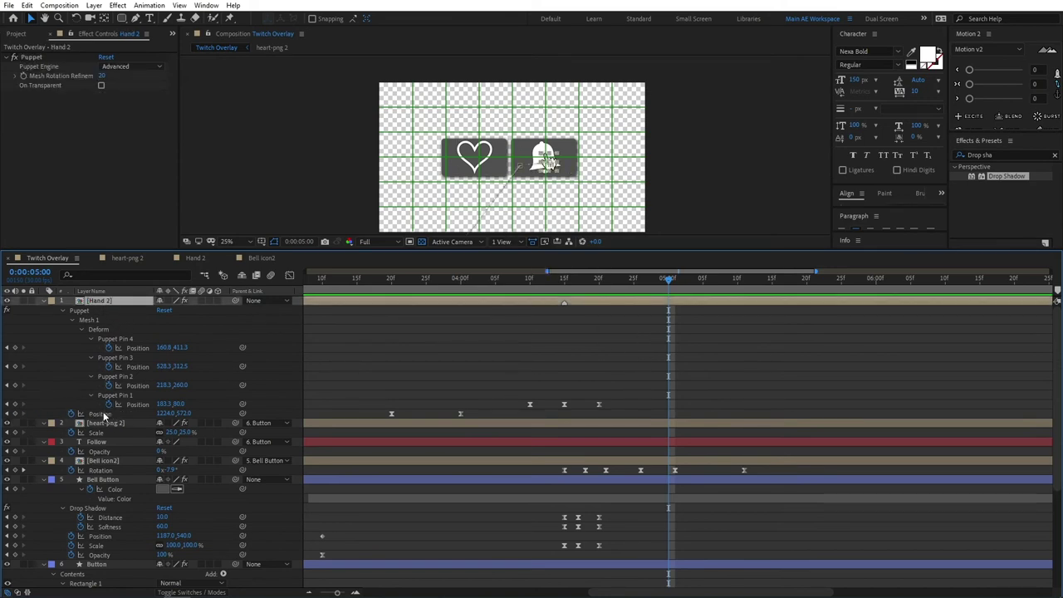
{"action": "left_click", "coordinate": [14, 414]}
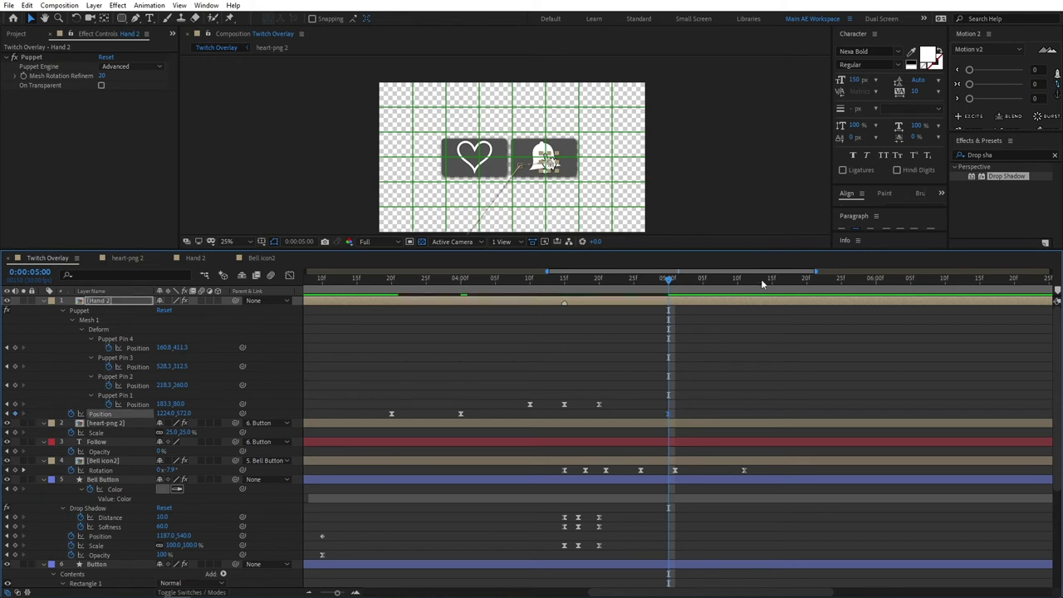
- Move the Hand 2 layer down out of the frame to Position 1412, 1200 at frame 6:00
{"action": "key", "text": "space"}
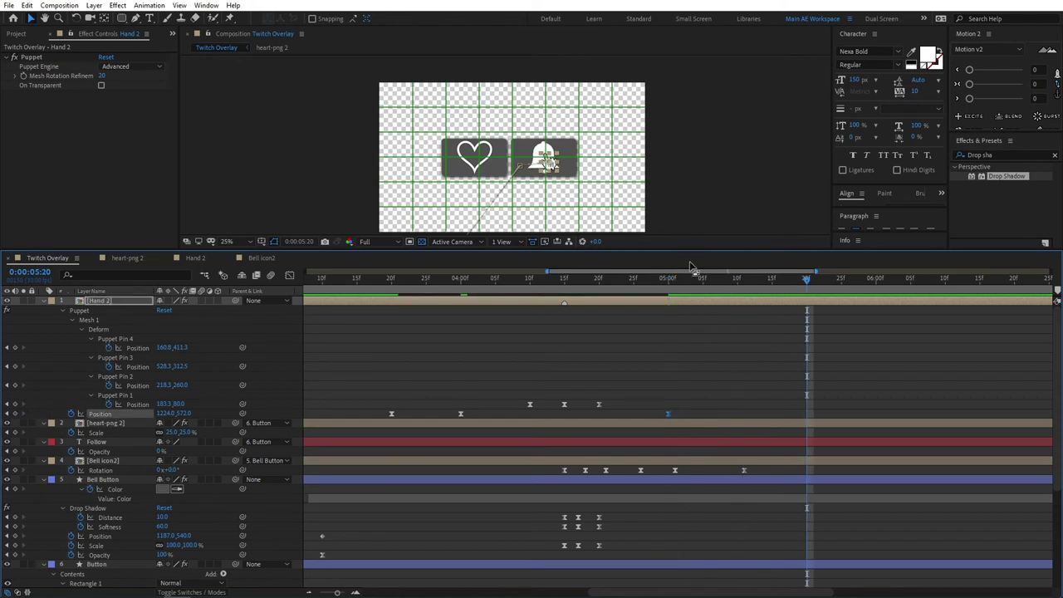
{"action": "key", "text": "space"}
{"action": "scroll", "coordinate": [581, 171], "scroll_direction": "down", "scroll_amount": 2}
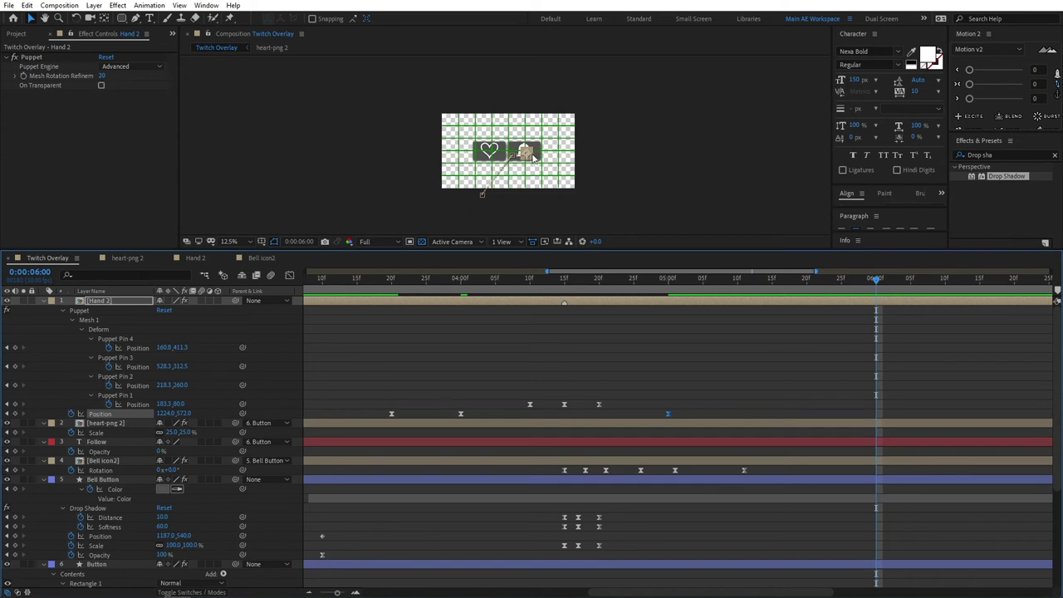
{"action": "scroll", "coordinate": [519, 142], "scroll_direction": "up", "scroll_amount": 2}
{"action": "left_click_drag", "start_coordinate": [522, 133], "coordinate": [548, 219]}
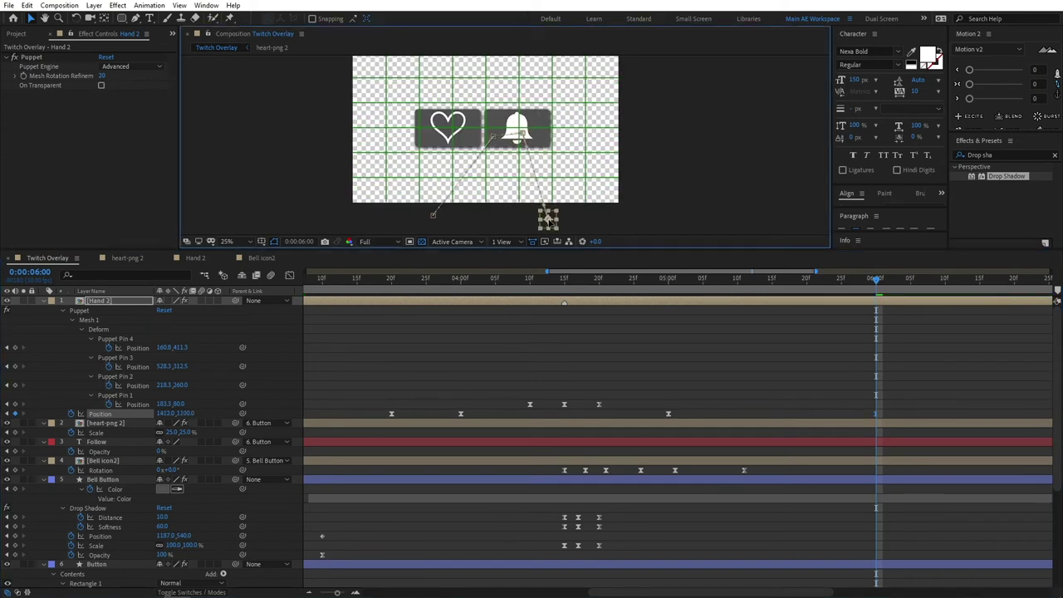
{"action": "left_click", "coordinate": [749, 356]}
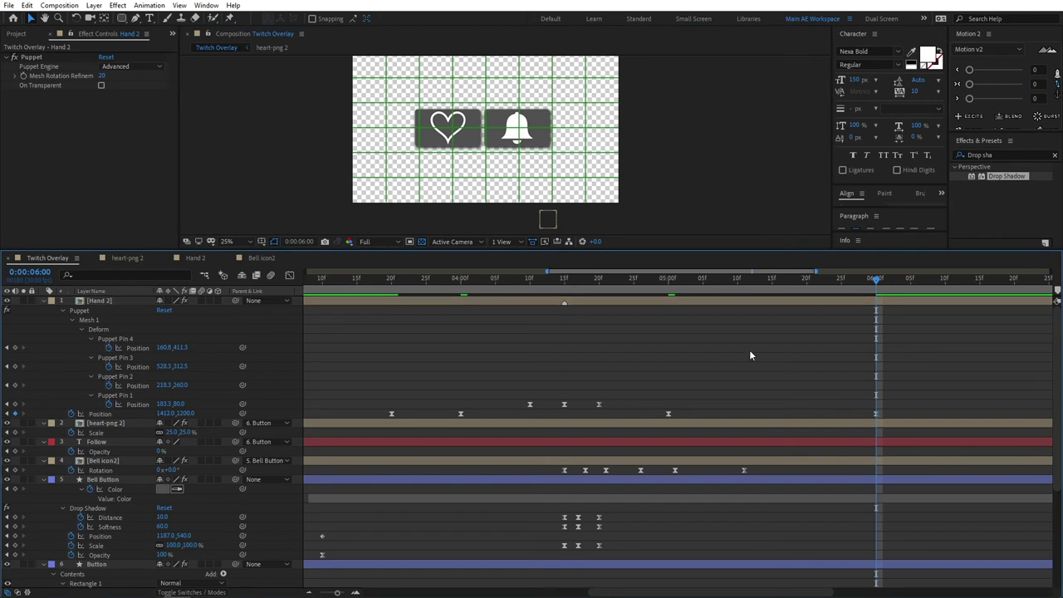
- Show only the Position keyframes of the Hand 2 layer and preview the hand's click and exit from about frame 3:19
{"action": "left_click", "coordinate": [675, 301]}
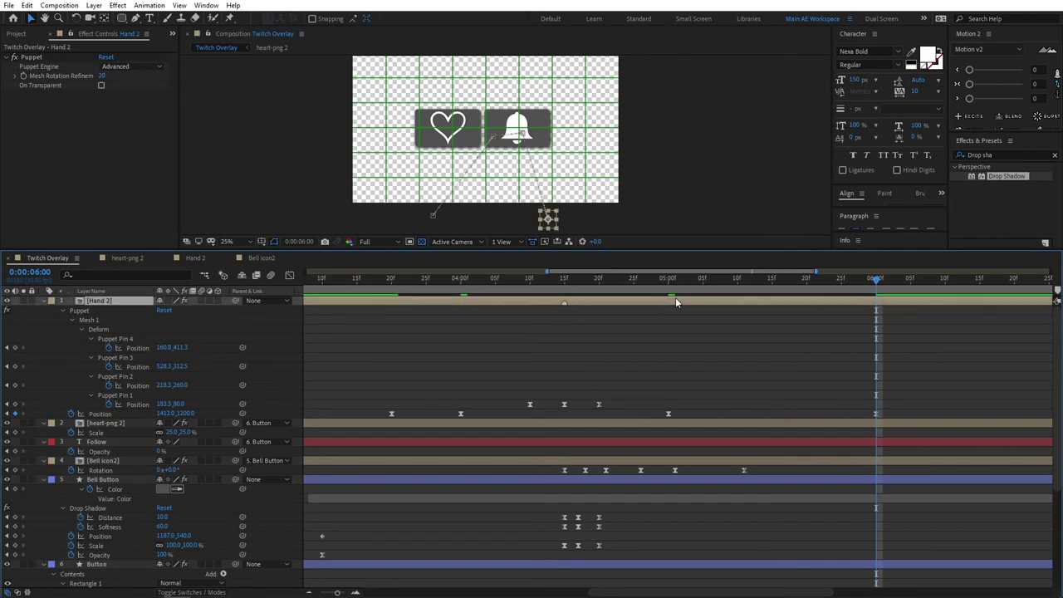
{"action": "key", "text": "p"}
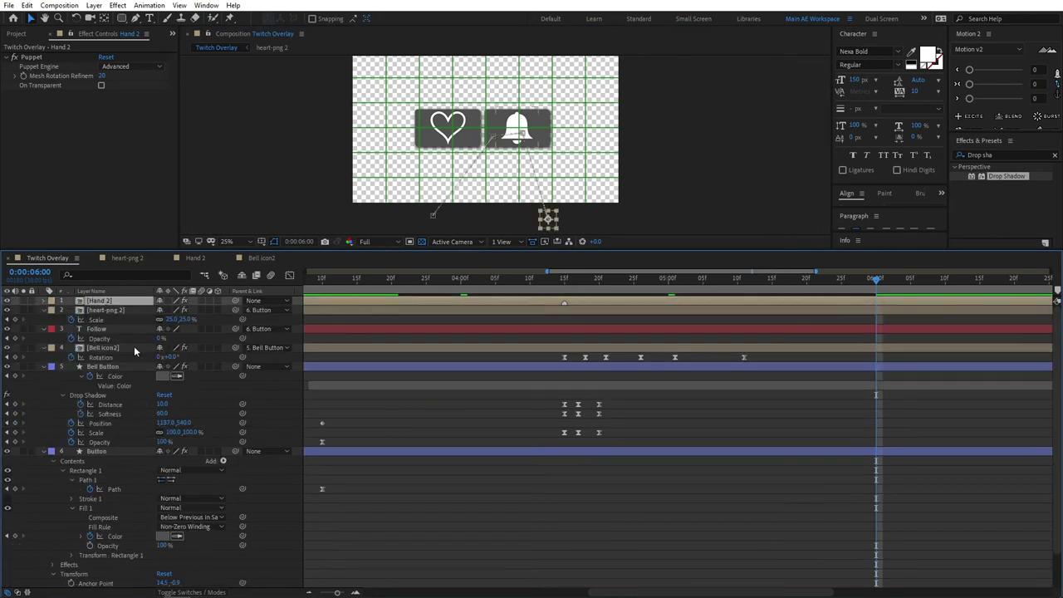
{"action": "scroll", "coordinate": [134, 345], "scroll_direction": "up", "scroll_amount": 1}
{"action": "left_click_drag", "start_coordinate": [889, 309], "coordinate": [561, 324]}
{"action": "left_click_drag", "start_coordinate": [563, 279], "coordinate": [384, 287]}
{"action": "key", "text": "space"}
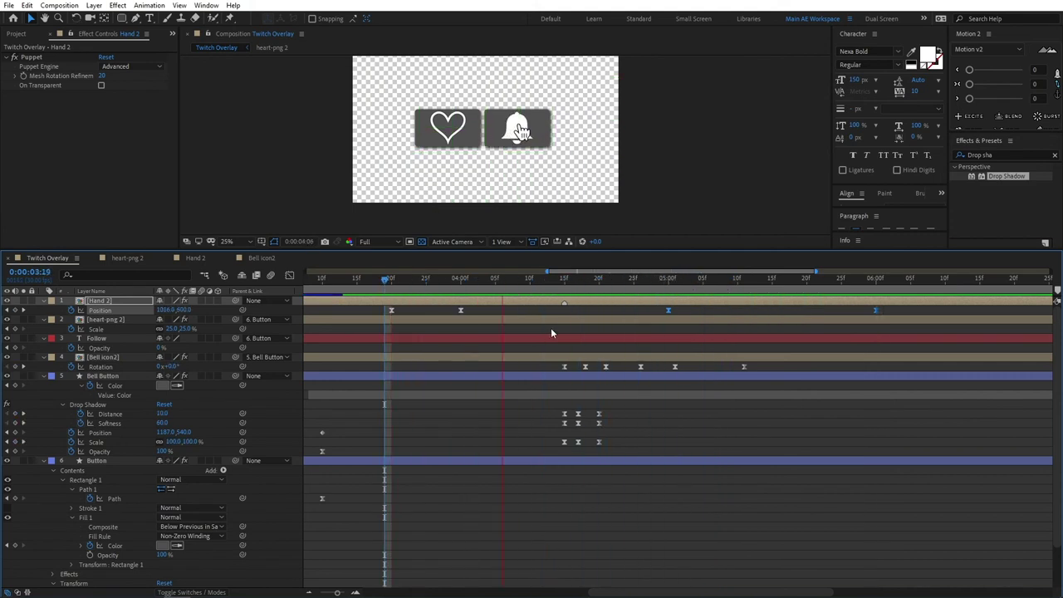
{"action": "key", "text": "space"}
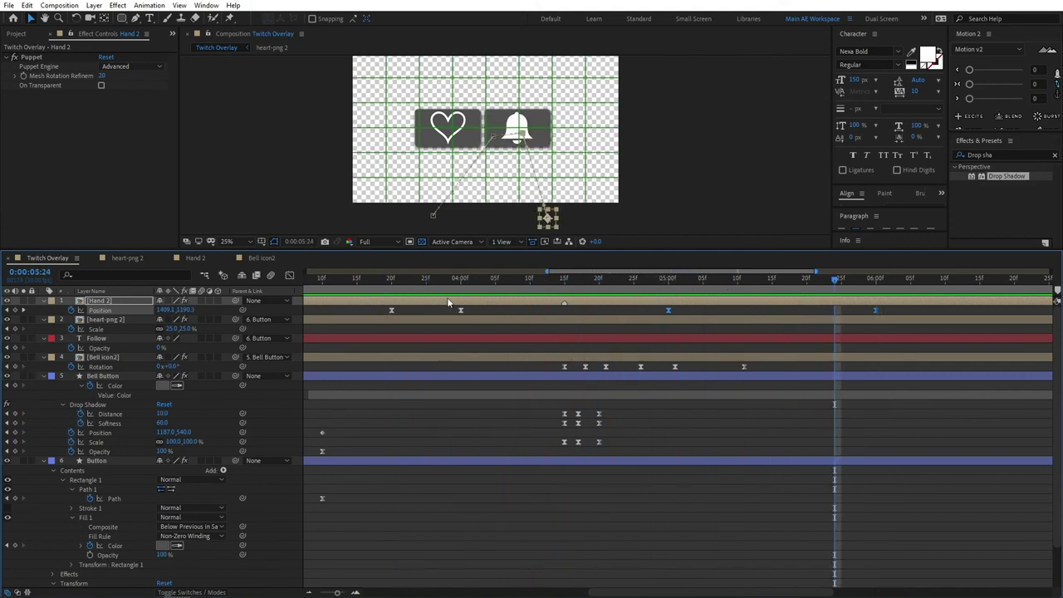
- Show the Hand 2 layer's Position speed graph and apply Easy Ease to its keyframes from frame 3:20 through 6:00
{"action": "left_click_drag", "start_coordinate": [905, 314], "coordinate": [384, 324]}
{"action": "left_click", "coordinate": [289, 275]}
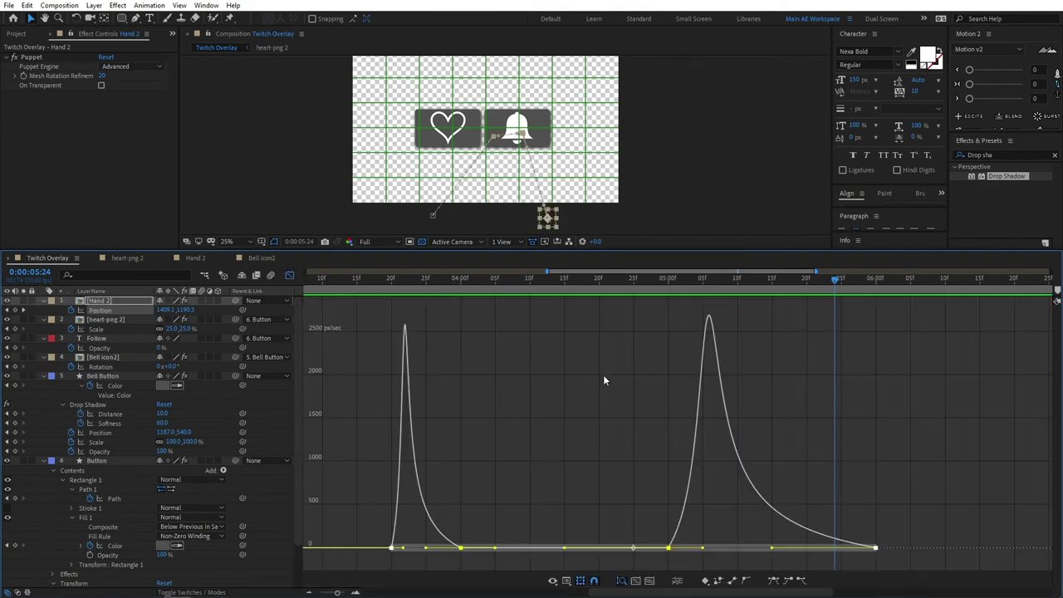
{"action": "key", "text": "semicolon"}
{"action": "left_click_drag", "start_coordinate": [802, 543], "coordinate": [562, 550]}
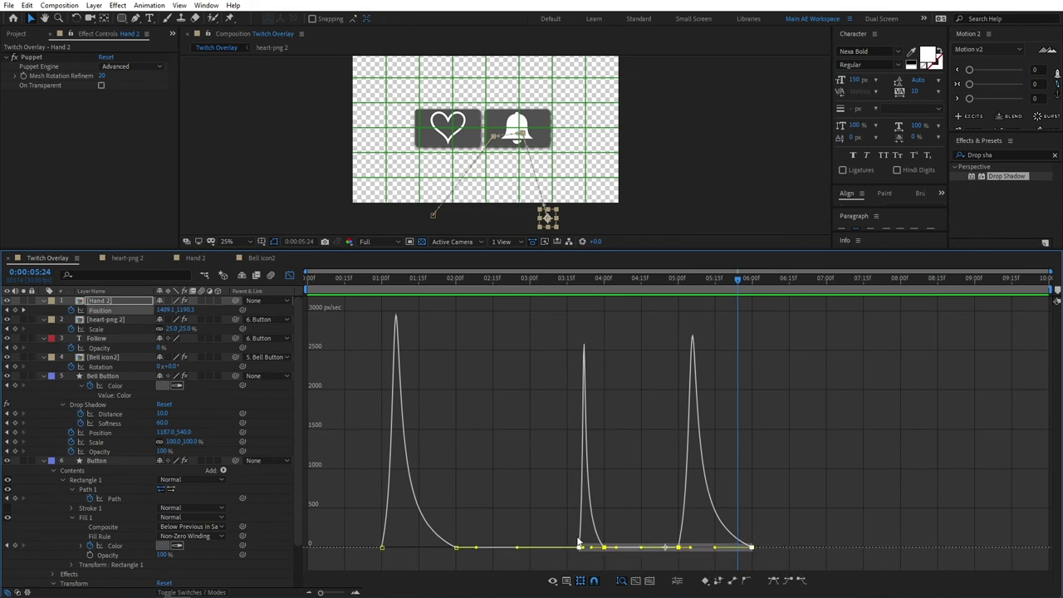
{"action": "key", "text": "F9"}
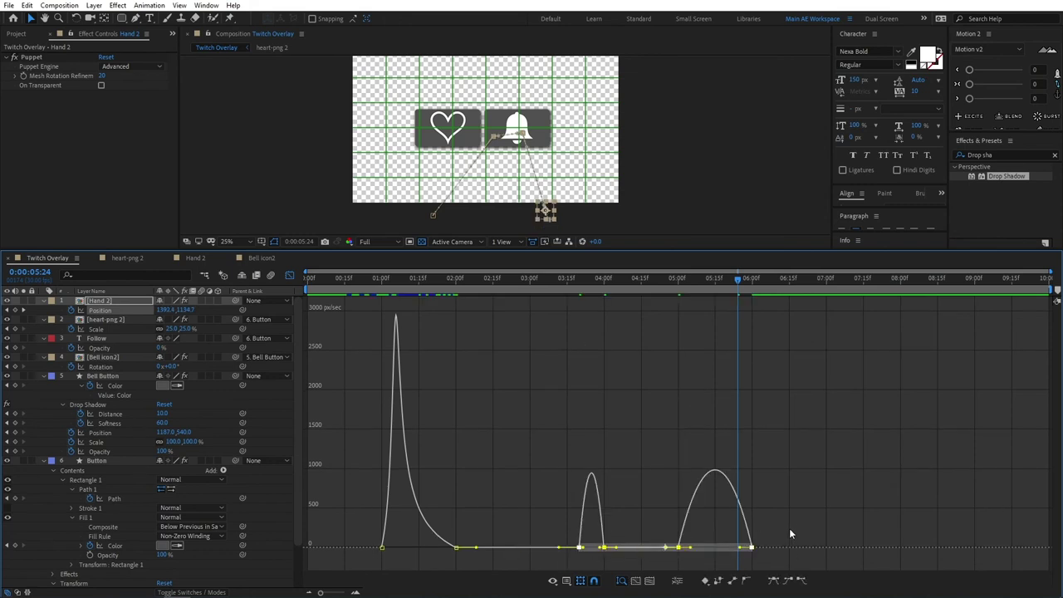
- Lengthen the outgoing ease handle of the Hand 2 Position keyframe at frame 5:00 and return to the layer timeline
{"action": "left_click", "coordinate": [672, 525]}
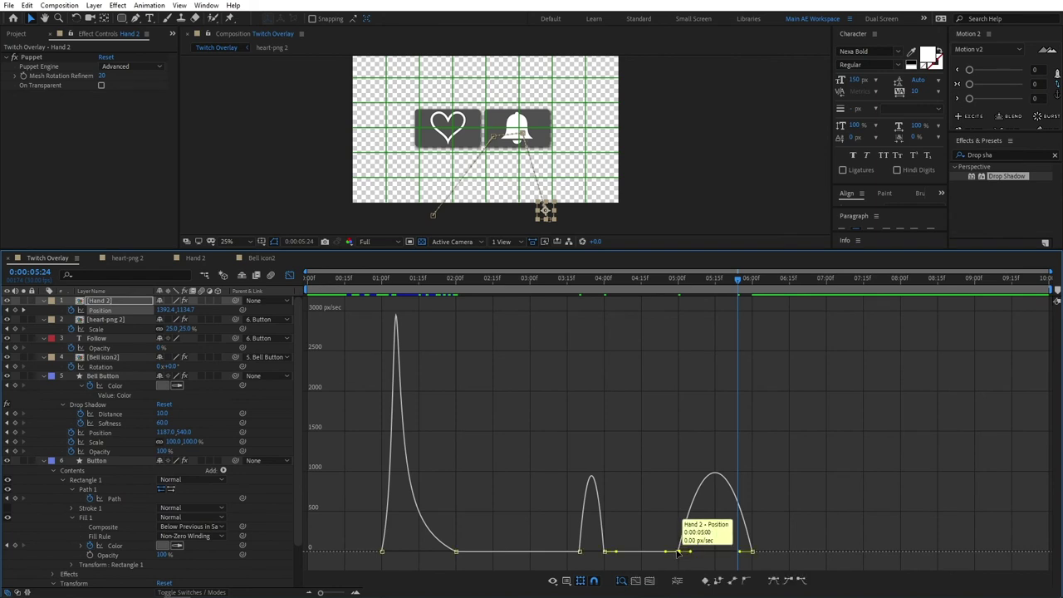
{"action": "left_click", "coordinate": [679, 551]}
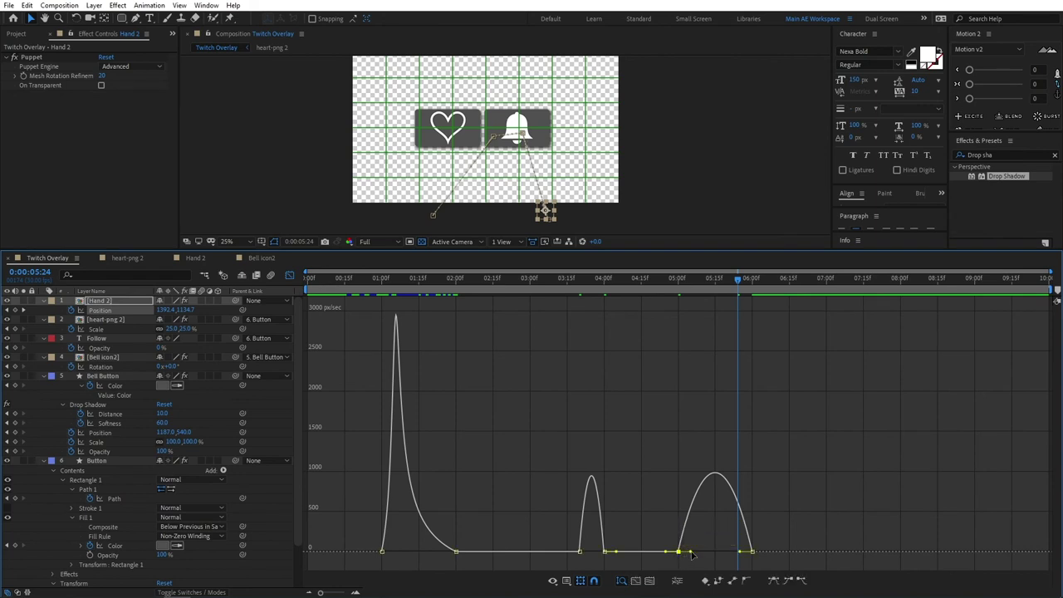
{"action": "left_click_drag", "start_coordinate": [691, 552], "coordinate": [714, 551]}
{"action": "left_click", "coordinate": [289, 275]}
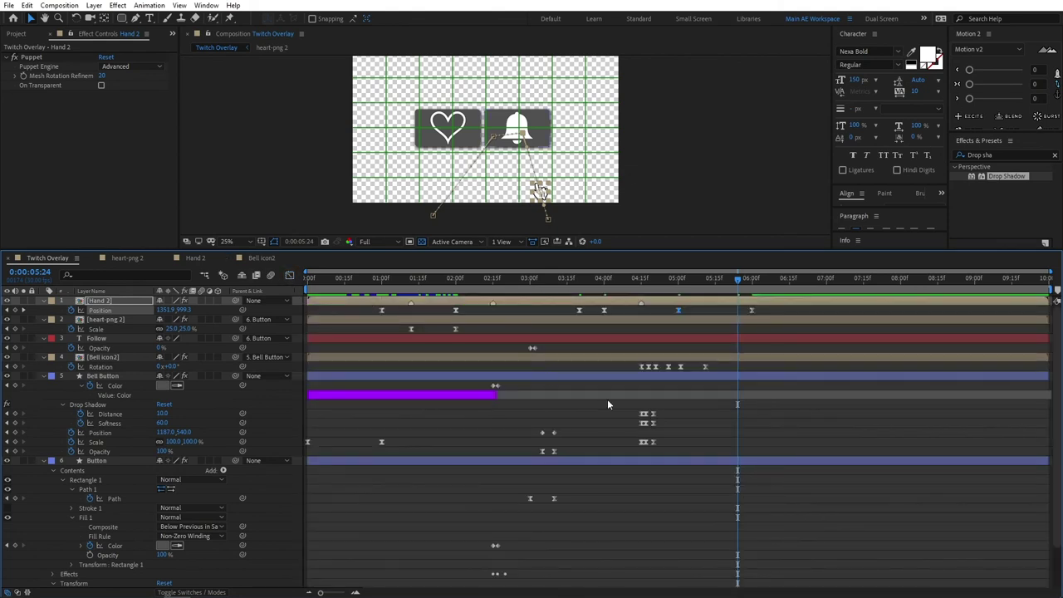
- Keyframe the Hand 2 layer's Opacity at 100% at frame 6:00 and 0% one frame after that
{"action": "left_click_drag", "start_coordinate": [664, 279], "coordinate": [750, 299]}
{"action": "left_click", "coordinate": [732, 450]}
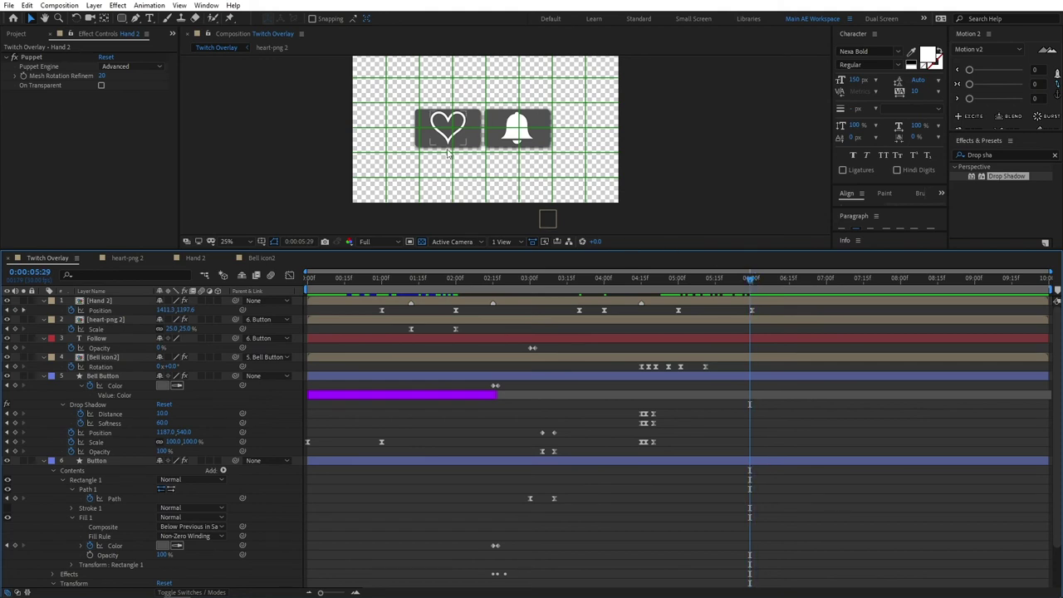
{"action": "left_click", "coordinate": [753, 282]}
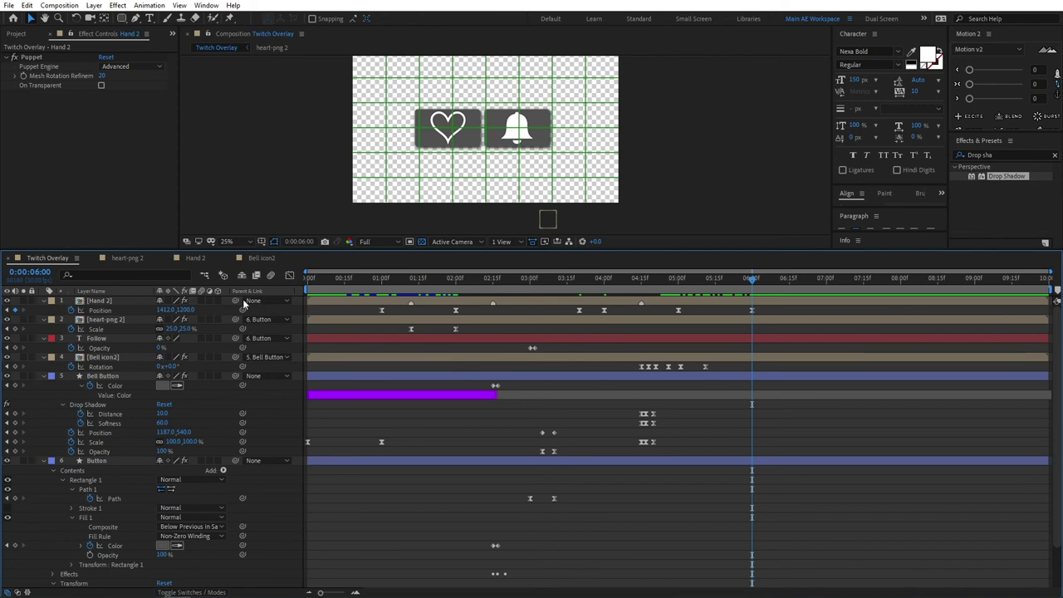
{"action": "left_click", "coordinate": [524, 304]}
{"action": "key", "text": "t"}
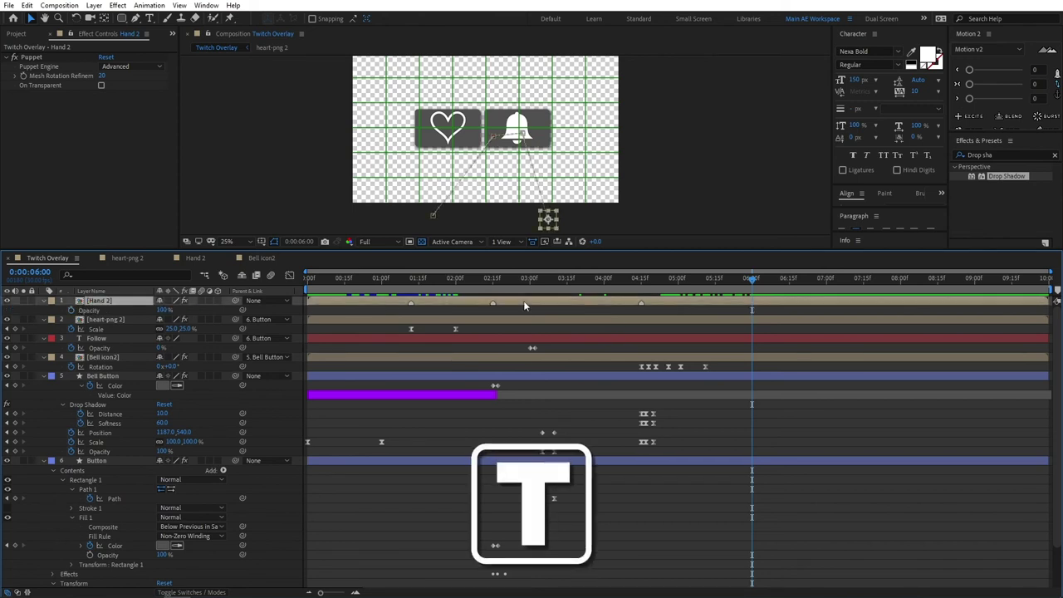
{"action": "left_click", "coordinate": [71, 310]}
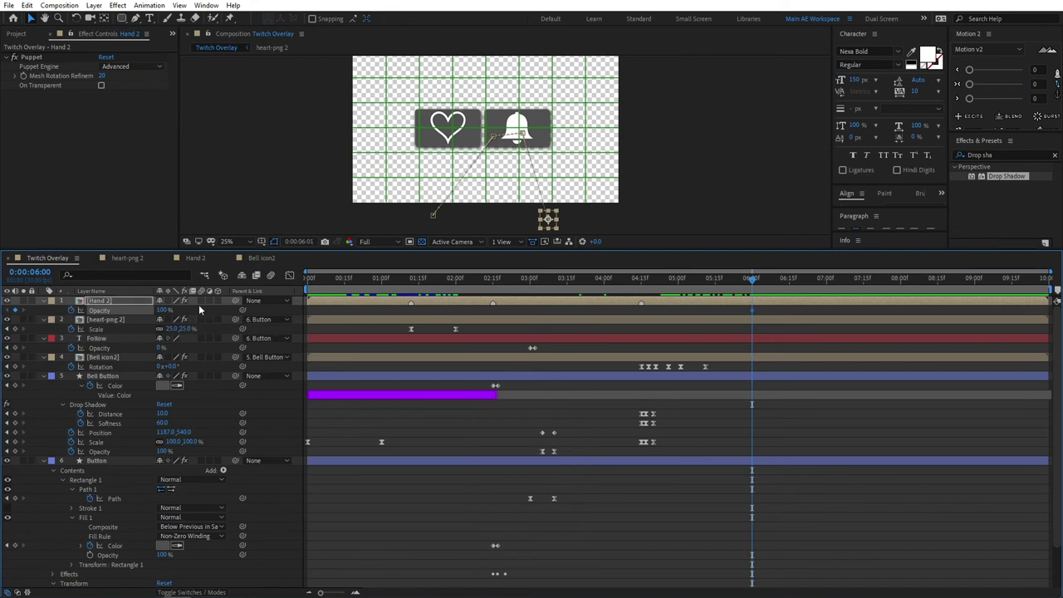
{"action": "key", "text": "Page_Down"}
{"action": "left_click", "coordinate": [163, 309]}
{"action": "type", "text": "0"}
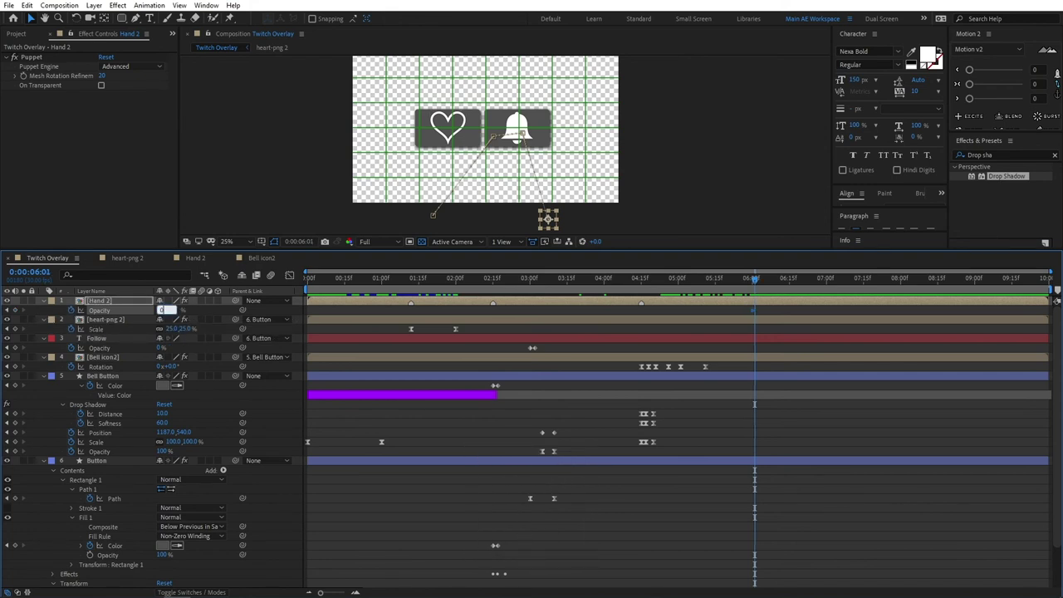
{"action": "key", "text": "Return"}
{"action": "left_click_drag", "start_coordinate": [754, 280], "coordinate": [747, 287]}
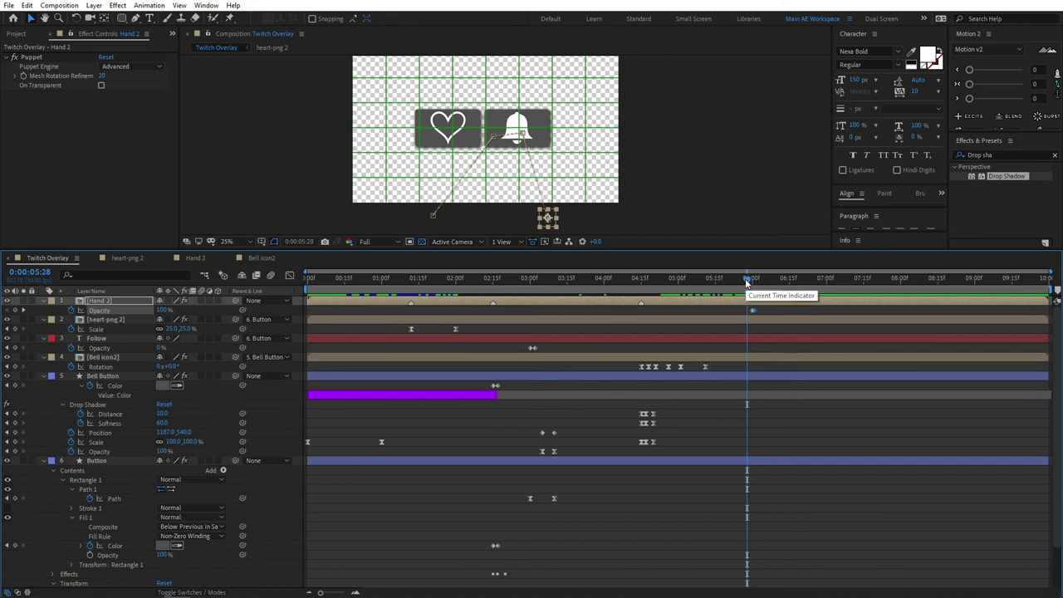
{"action": "left_click_drag", "start_coordinate": [746, 284], "coordinate": [751, 284]}
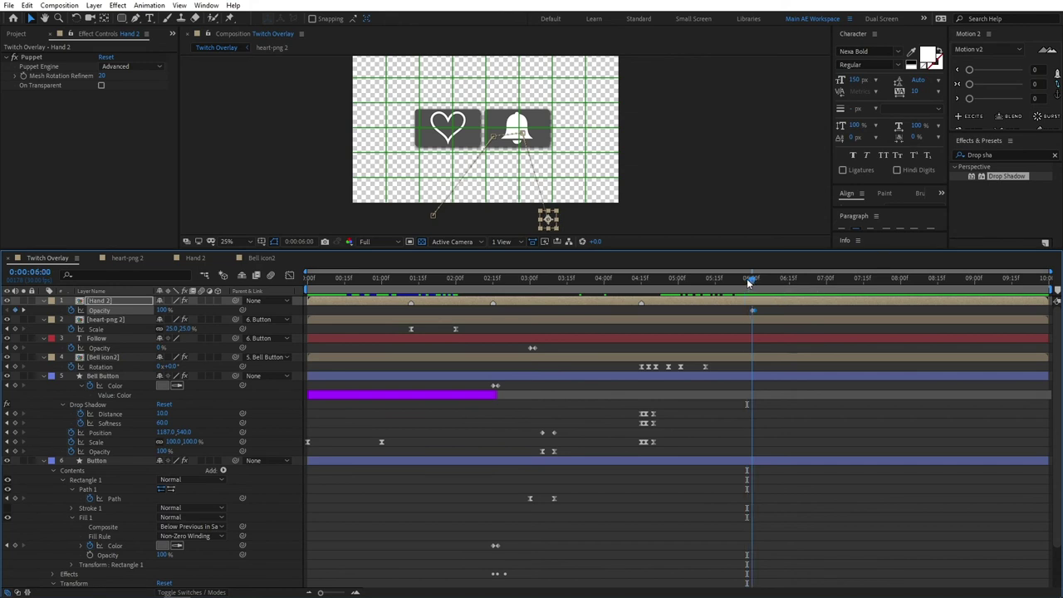
- Show only Position for the Bell Button and Button layers and add a Position keyframe to both at frame 6:00
{"action": "left_click", "coordinate": [527, 387]}
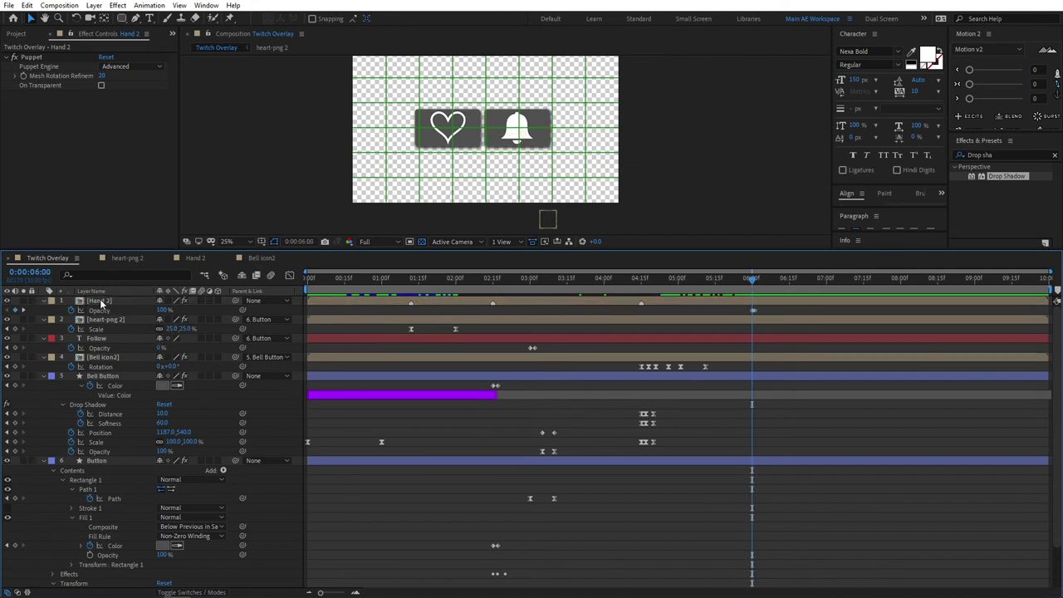
{"action": "left_click", "coordinate": [104, 377]}
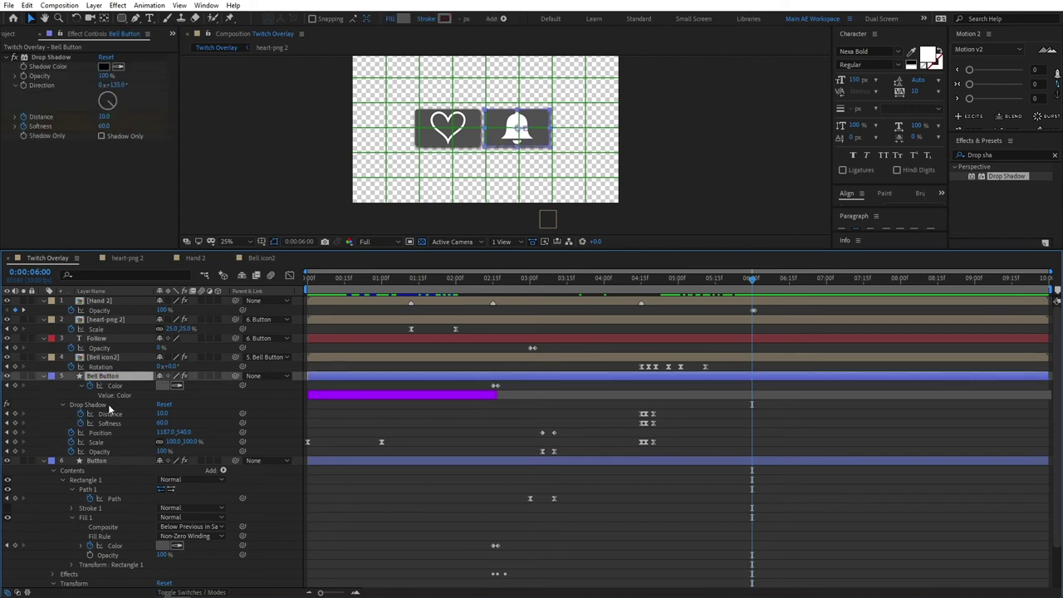
{"action": "left_click", "coordinate": [100, 462], "text": "ctrl"}
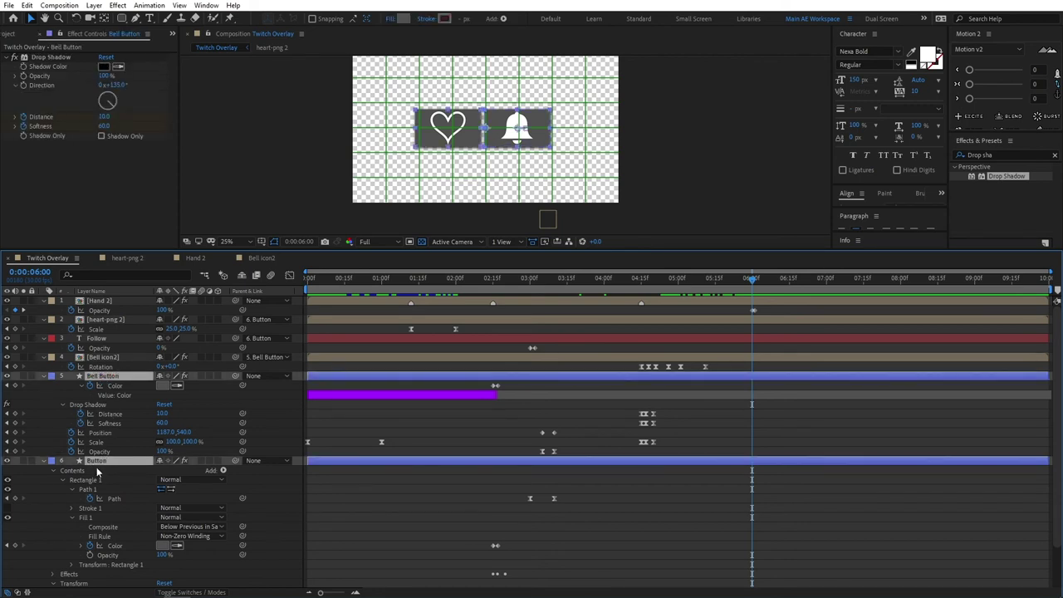
{"action": "key", "text": "p"}
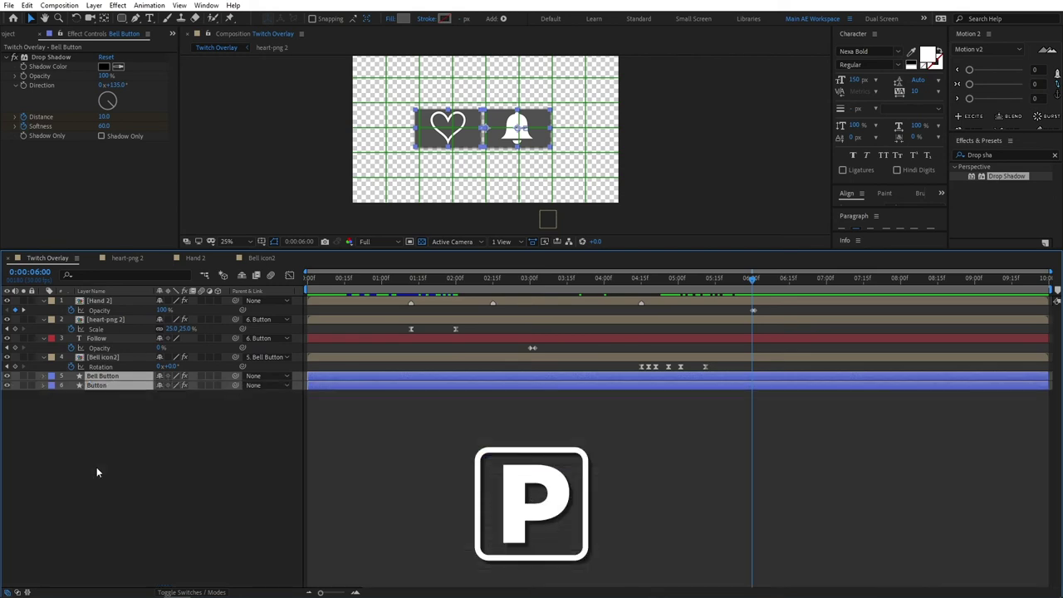
{"action": "key", "text": "p"}
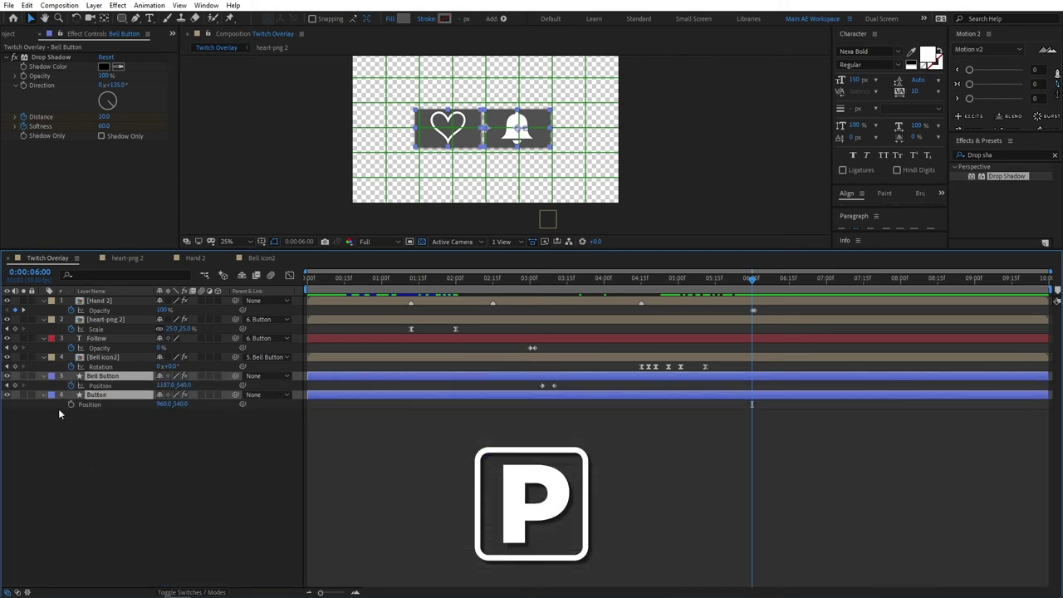
{"action": "left_click", "coordinate": [14, 386]}
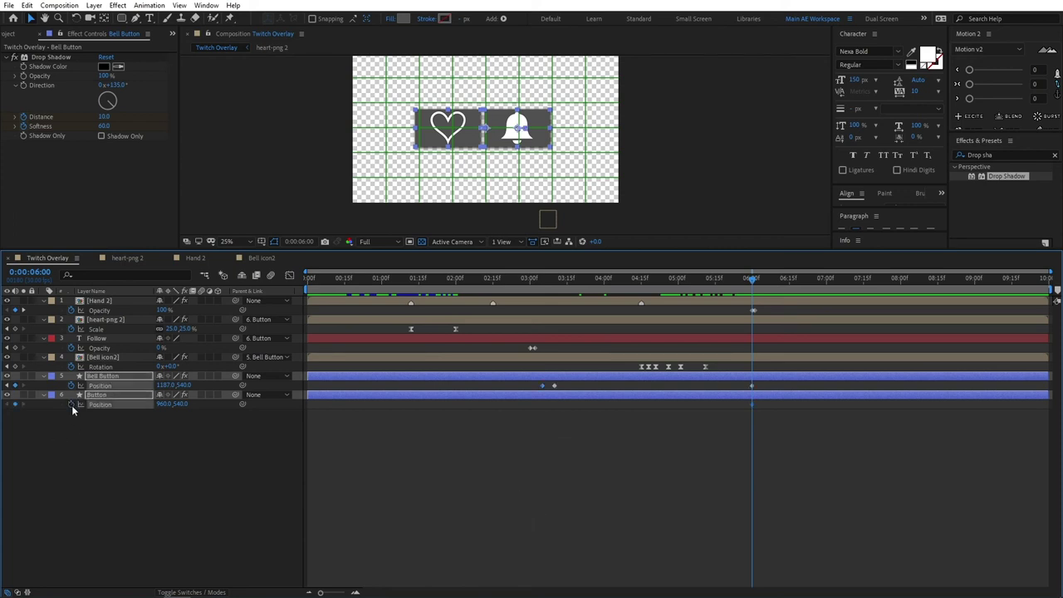
{"action": "left_click", "coordinate": [143, 471]}
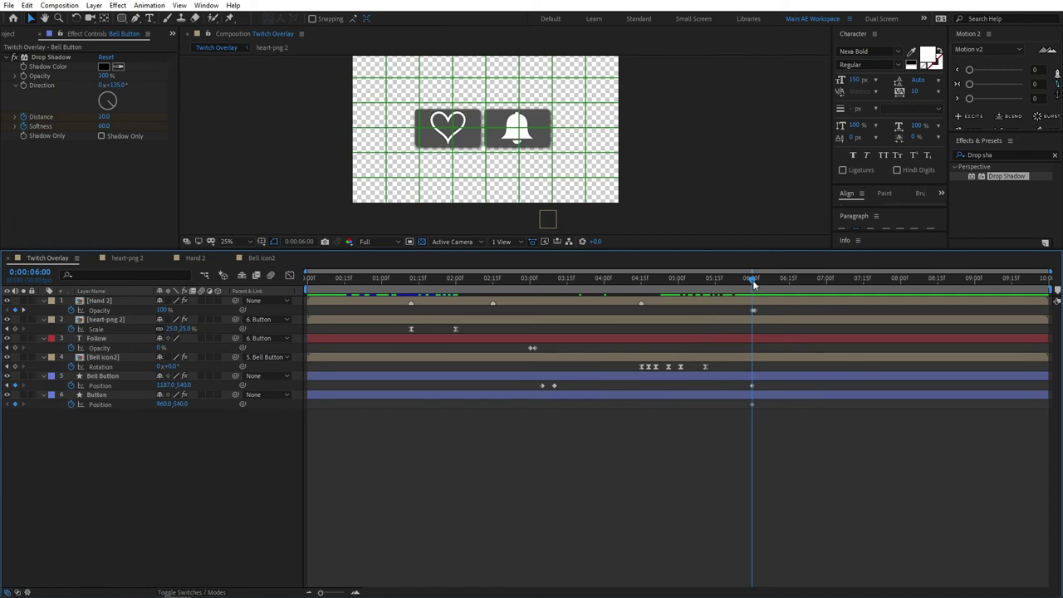
- At frame 7:00, centre the Bell Button and Button layers horizontally in the composition
{"action": "key", "text": "shift+Page_Down"}
{"action": "key", "text": "shift+Page_Down"}
{"action": "key", "text": "shift+Page_Down"}
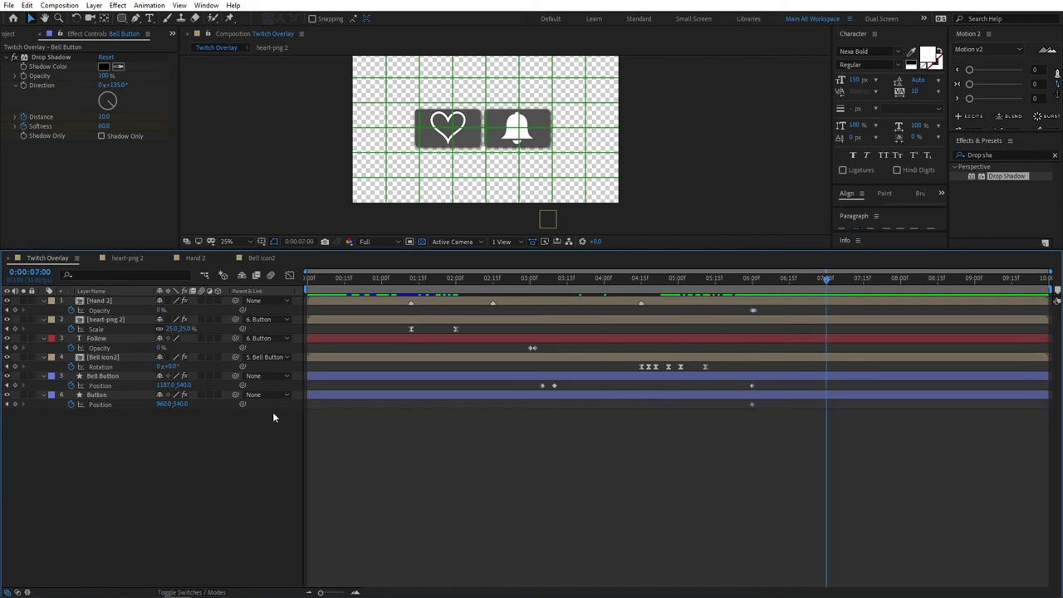
{"action": "left_click", "coordinate": [103, 375]}
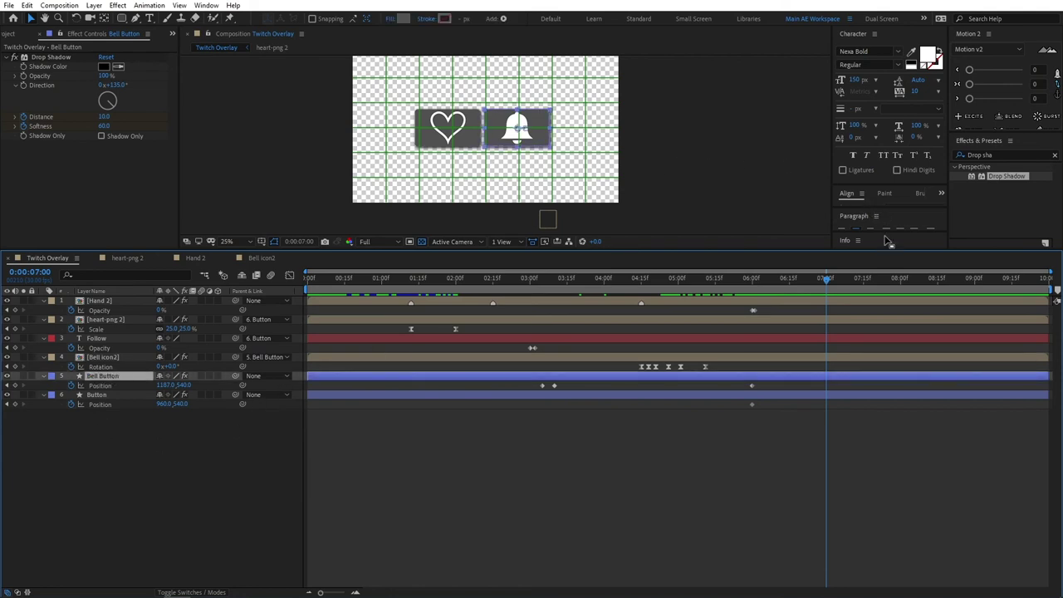
{"action": "left_click", "coordinate": [855, 192]}
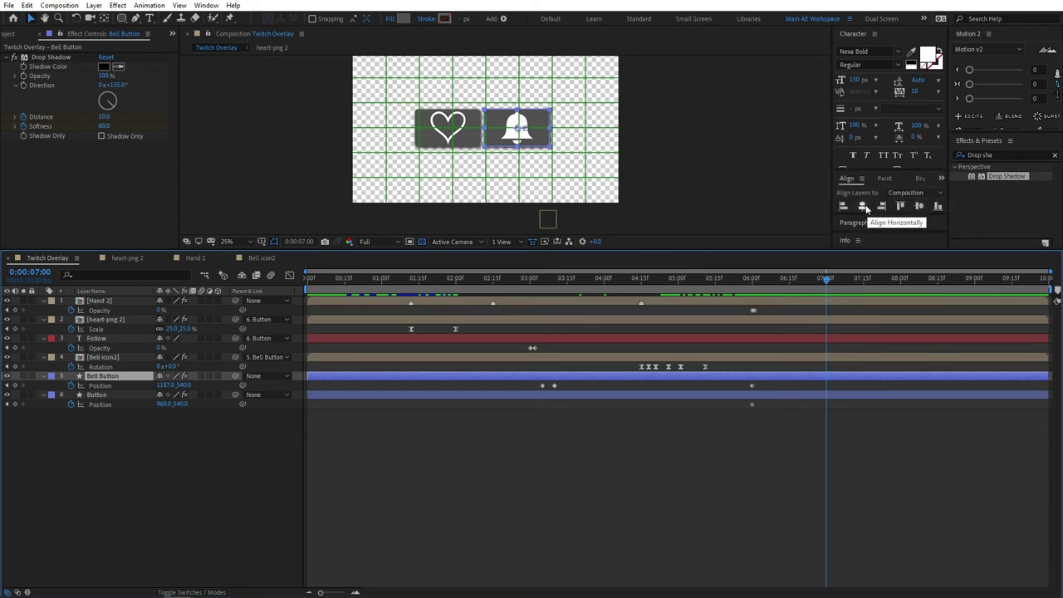
{"action": "left_click", "coordinate": [865, 208]}
{"action": "left_click", "coordinate": [121, 395]}
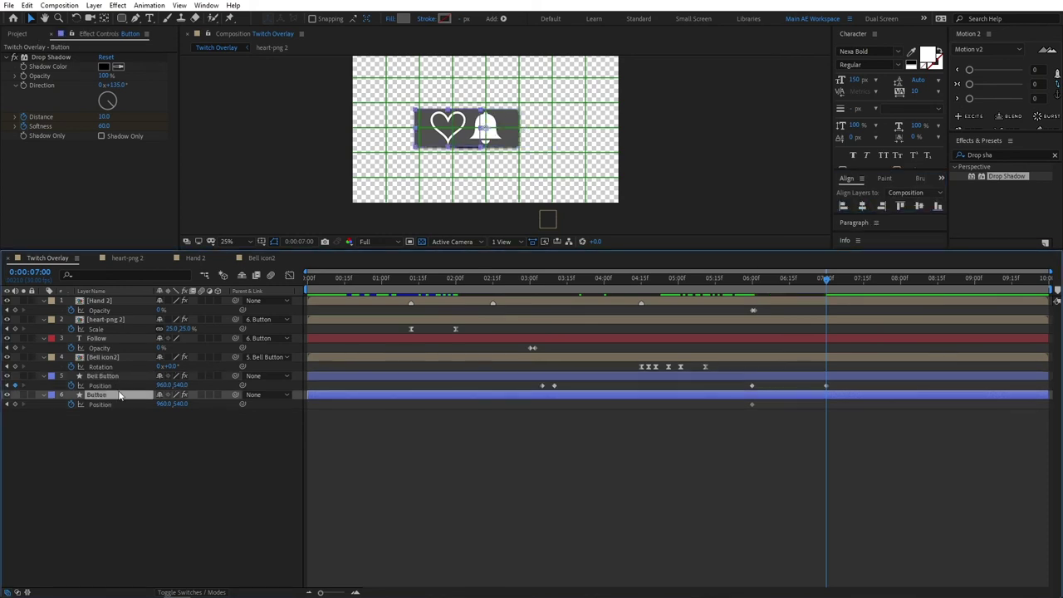
{"action": "left_click", "coordinate": [865, 207]}
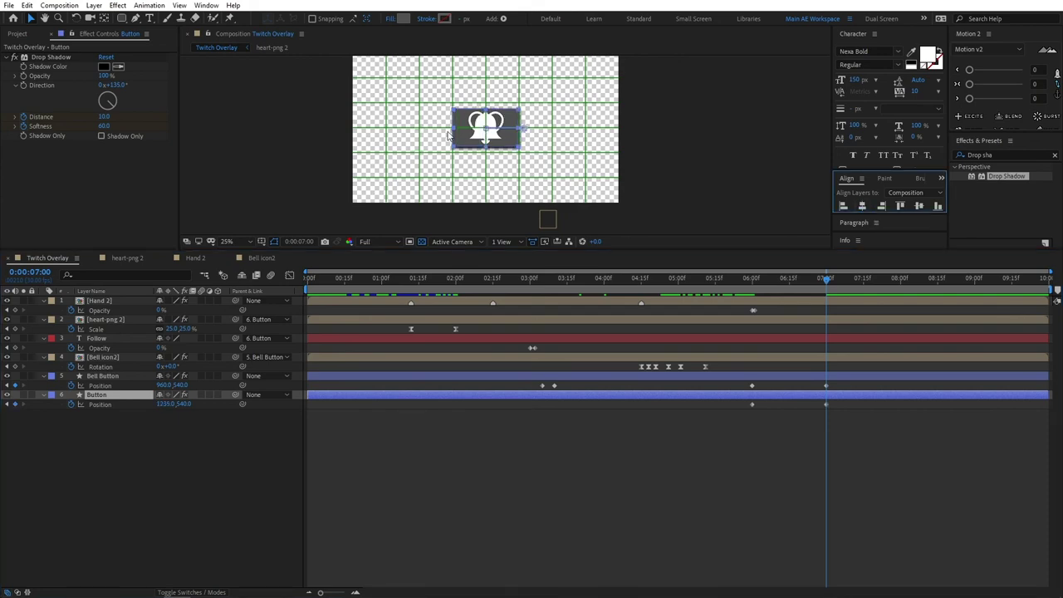
- Move the Button layer above the Bell icon2 layer in the layer stack
{"action": "scroll", "coordinate": [449, 135], "scroll_direction": "up", "scroll_amount": 2}
{"action": "scroll", "coordinate": [499, 137], "scroll_direction": "down", "scroll_amount": 2}
{"action": "scroll", "coordinate": [531, 138], "scroll_direction": "up", "scroll_amount": 3}
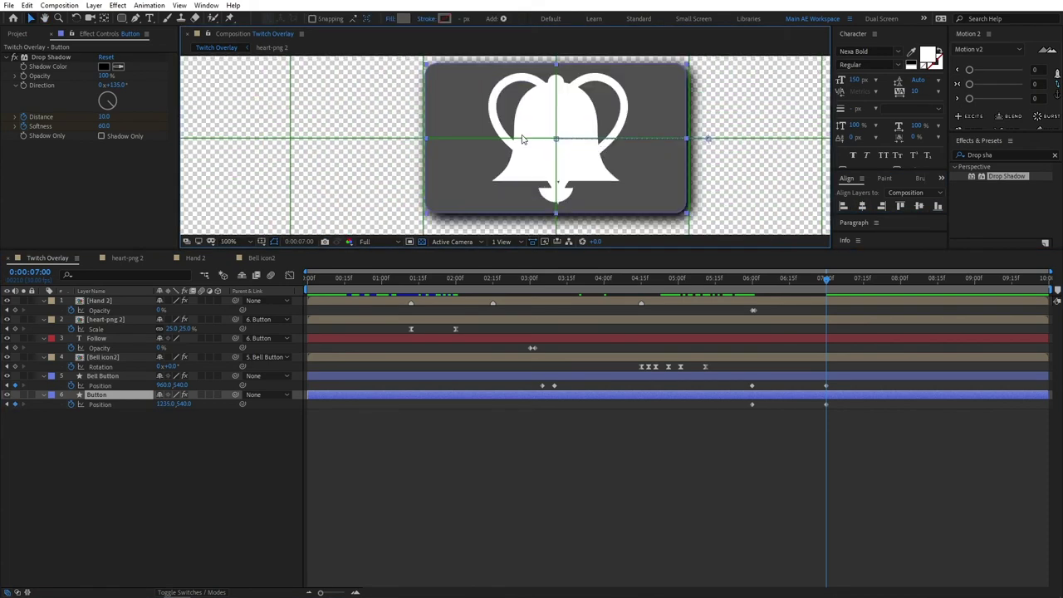
{"action": "scroll", "coordinate": [523, 139], "scroll_direction": "down", "scroll_amount": 1}
{"action": "left_click", "coordinate": [231, 457]}
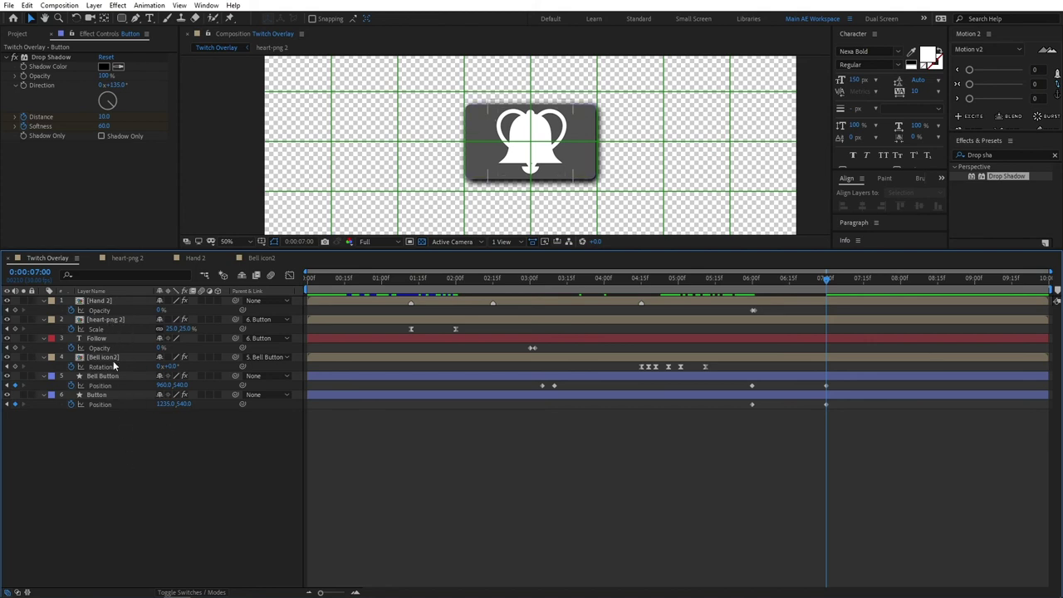
{"action": "left_click", "coordinate": [103, 396]}
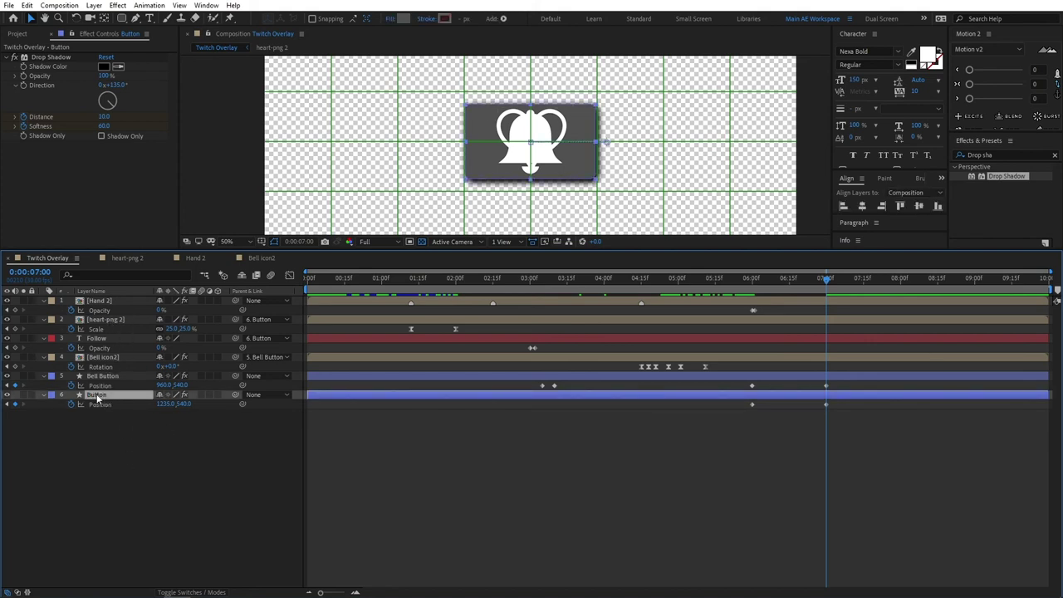
{"action": "left_click_drag", "start_coordinate": [98, 394], "coordinate": [101, 352]}
{"action": "left_click", "coordinate": [137, 468]}
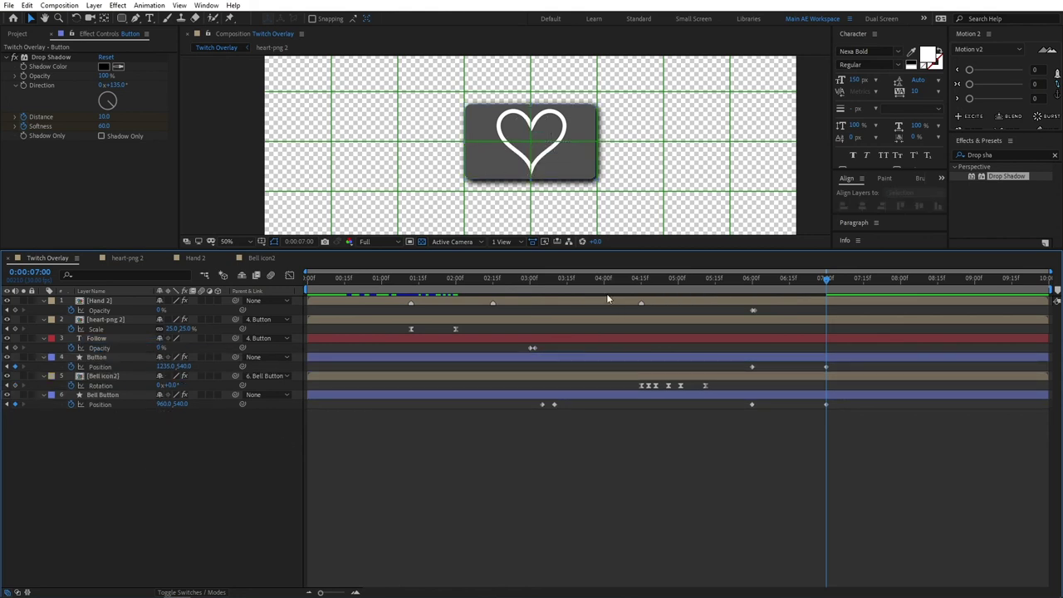
- Apply Easy Ease to both buttons' Position keyframes at 6:00 and 7:00 and lengthen their handles into a sharp mid-move speed peak
{"action": "left_click_drag", "start_coordinate": [894, 462], "coordinate": [734, 360]}
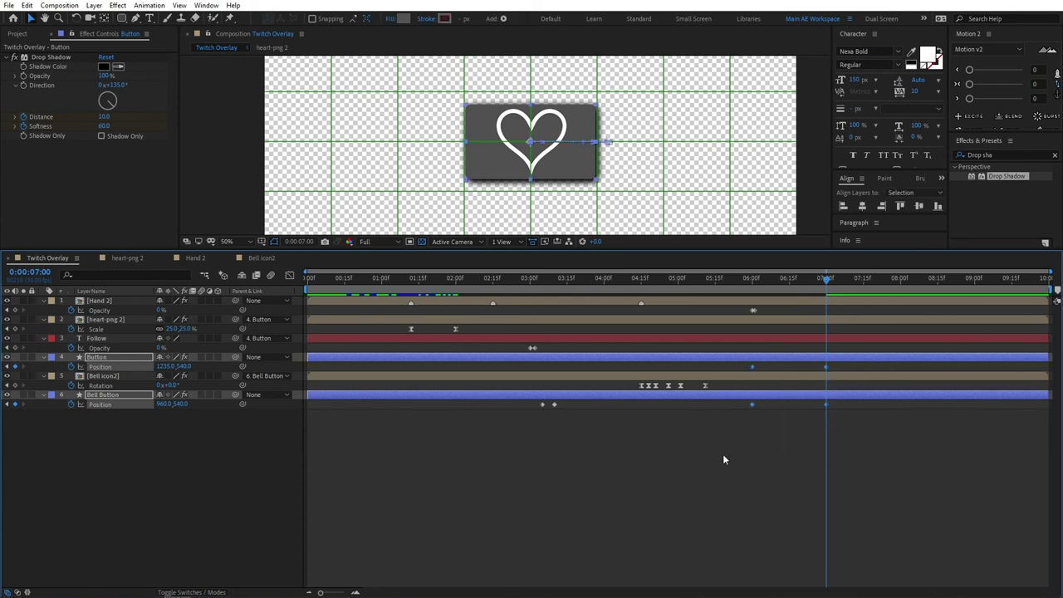
{"action": "left_click", "coordinate": [290, 275]}
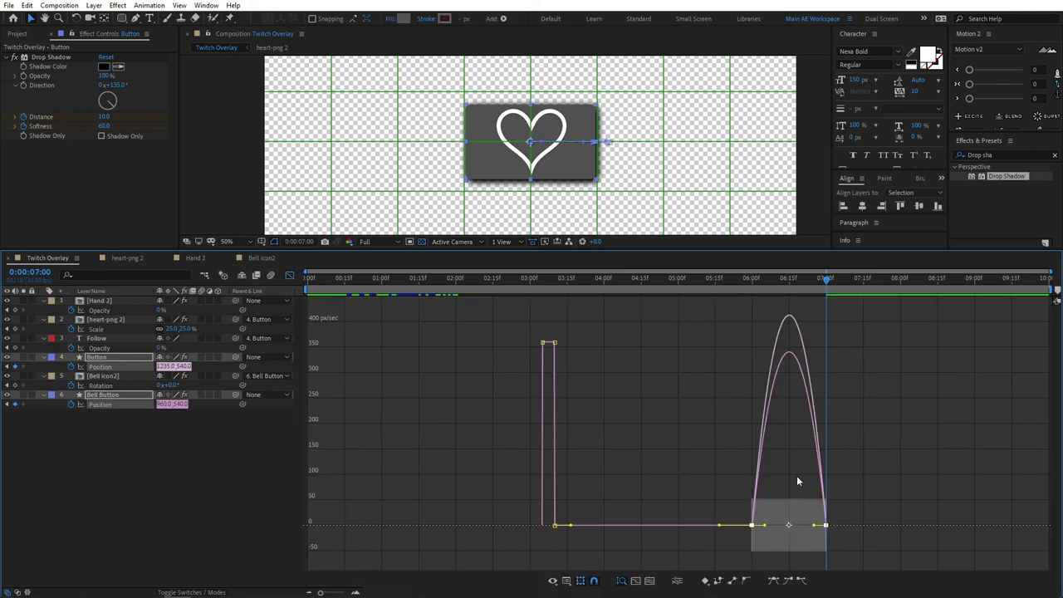
{"action": "left_click", "coordinate": [862, 508]}
{"action": "left_click_drag", "start_coordinate": [879, 532], "coordinate": [727, 570]}
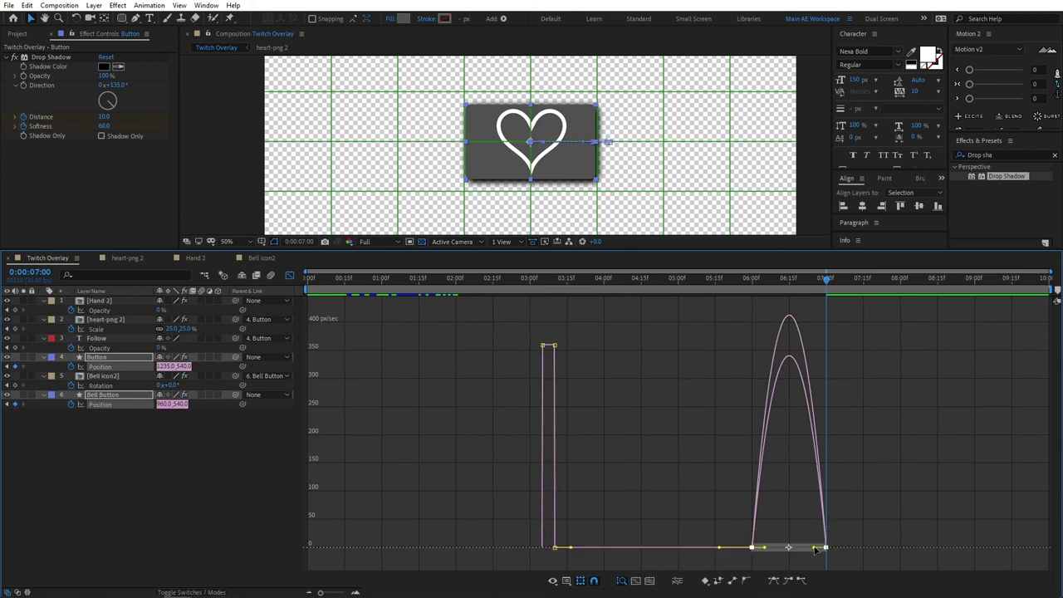
{"action": "mouse_move", "coordinate": [815, 549]}
{"action": "left_mouse_down"}
{"action": "mouse_move", "coordinate": [757, 547]}
{"action": "mouse_move", "coordinate": [806, 557]}
{"action": "left_mouse_up"}
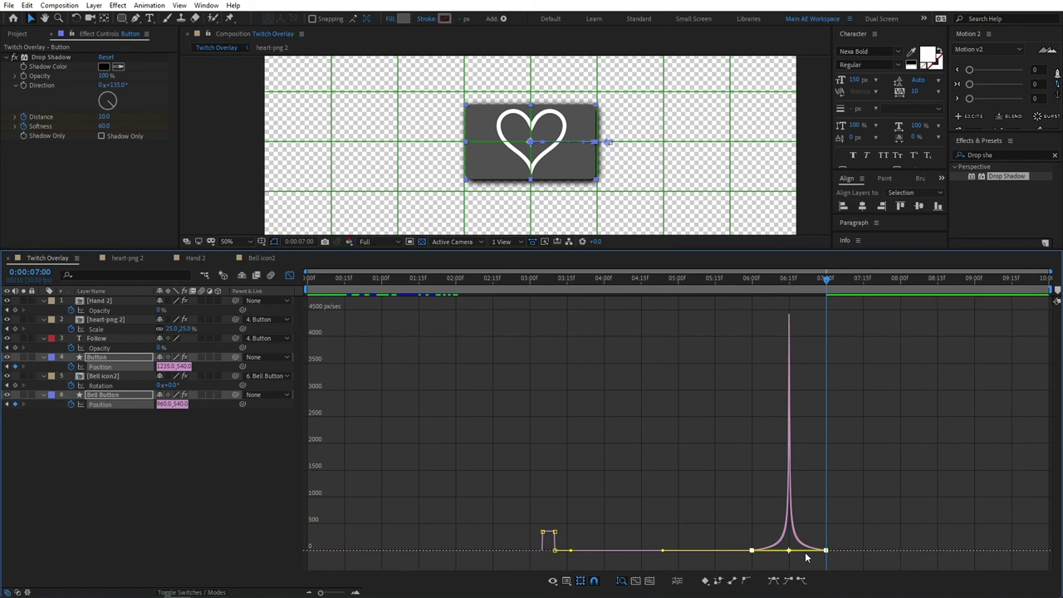
{"action": "left_click", "coordinate": [289, 275]}
- Apply Easy Ease to the Bell Button's Position keyframes at 3:05 and 3:10 and lengthen the incoming handle at 3:10 in the speed graph
{"action": "left_click", "coordinate": [562, 467]}
{"action": "left_click_drag", "start_coordinate": [566, 282], "coordinate": [544, 283]}
{"action": "left_click_drag", "start_coordinate": [583, 436], "coordinate": [513, 403]}
{"action": "key", "text": "F9"}
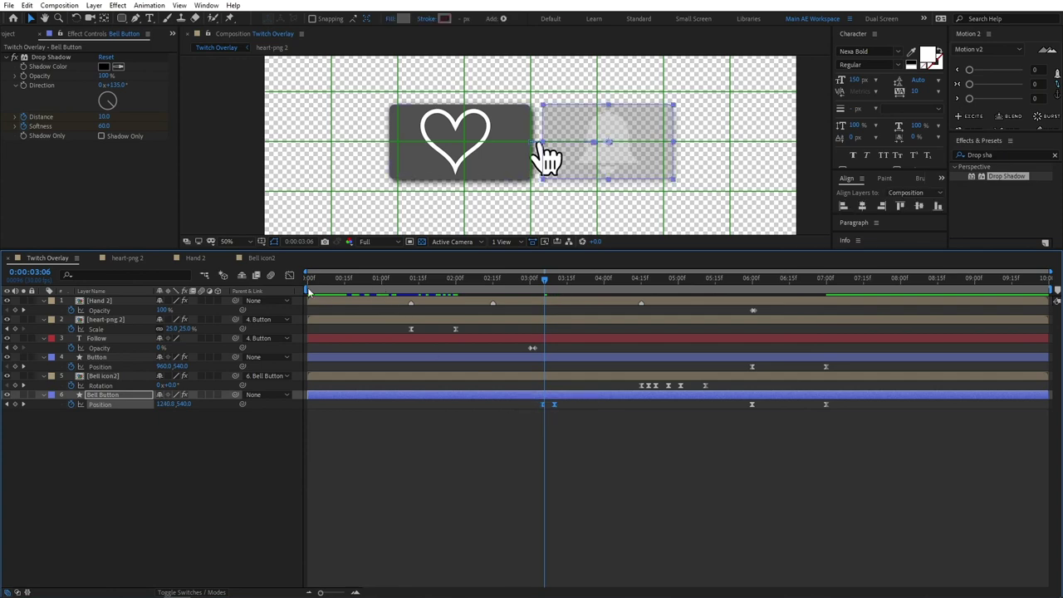
{"action": "left_click", "coordinate": [289, 275]}
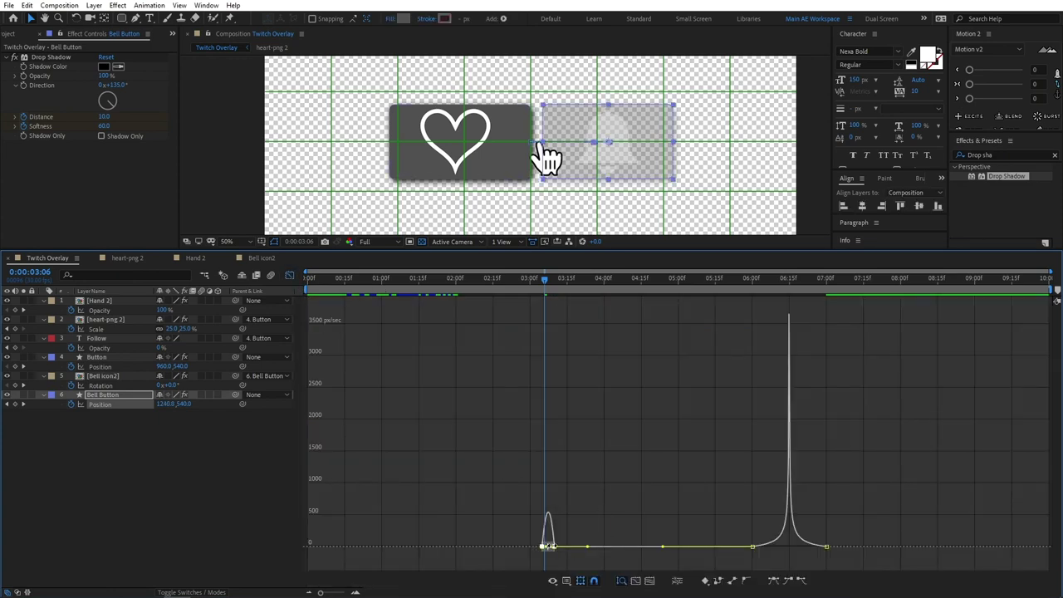
{"action": "key", "text": "="}
{"action": "left_click", "coordinate": [628, 462]}
{"action": "left_click", "coordinate": [570, 552]}
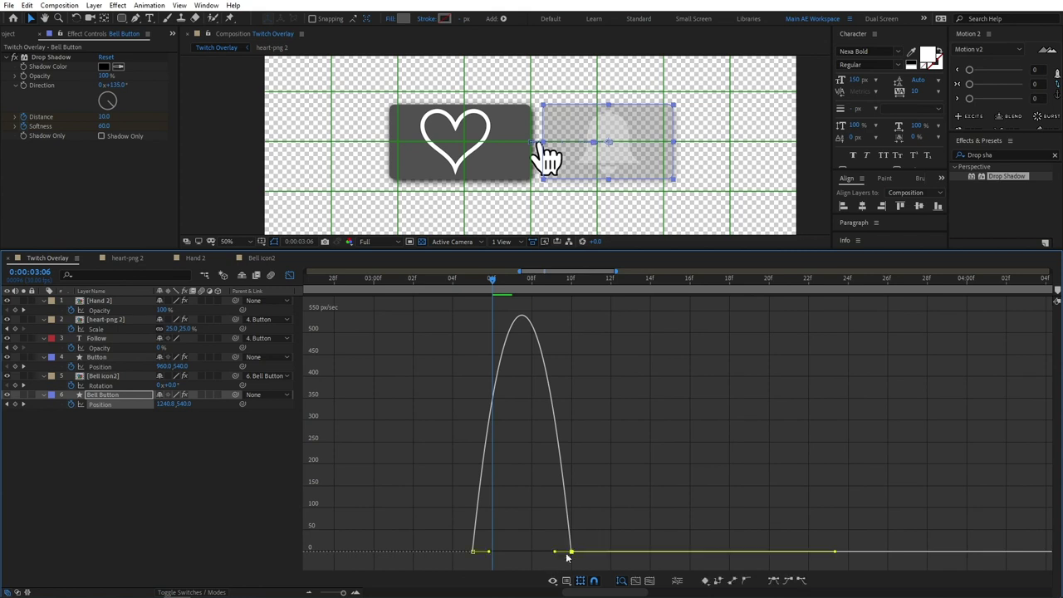
{"action": "left_click_drag", "start_coordinate": [554, 551], "coordinate": [520, 552]}
{"action": "left_click", "coordinate": [289, 275]}
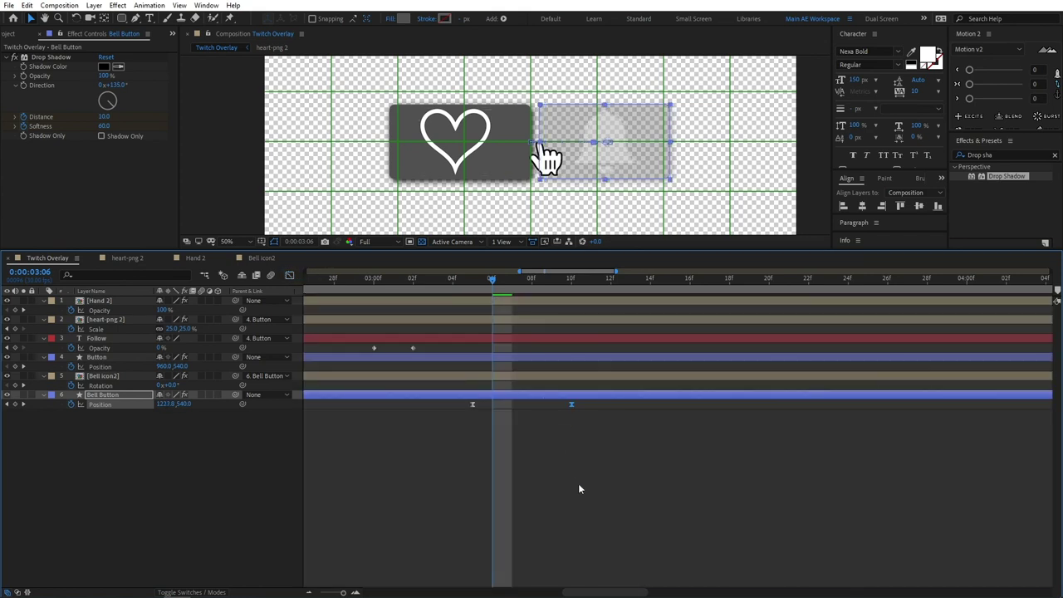
- Preview the overlay animation from the first frame with the grid hidden, stop just past frame 7:00 and show the grid again
{"action": "scroll", "coordinate": [578, 484], "scroll_direction": "down", "scroll_amount": 5}
{"action": "left_click", "coordinate": [720, 286]}
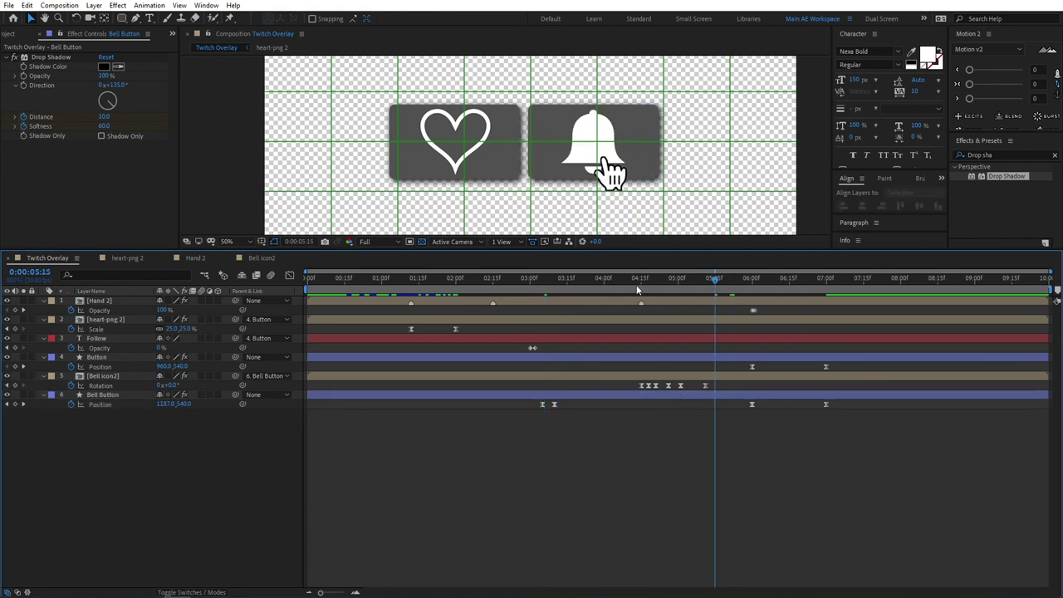
{"action": "left_click", "coordinate": [308, 282]}
{"action": "key", "text": "ctrl+apostrophe"}
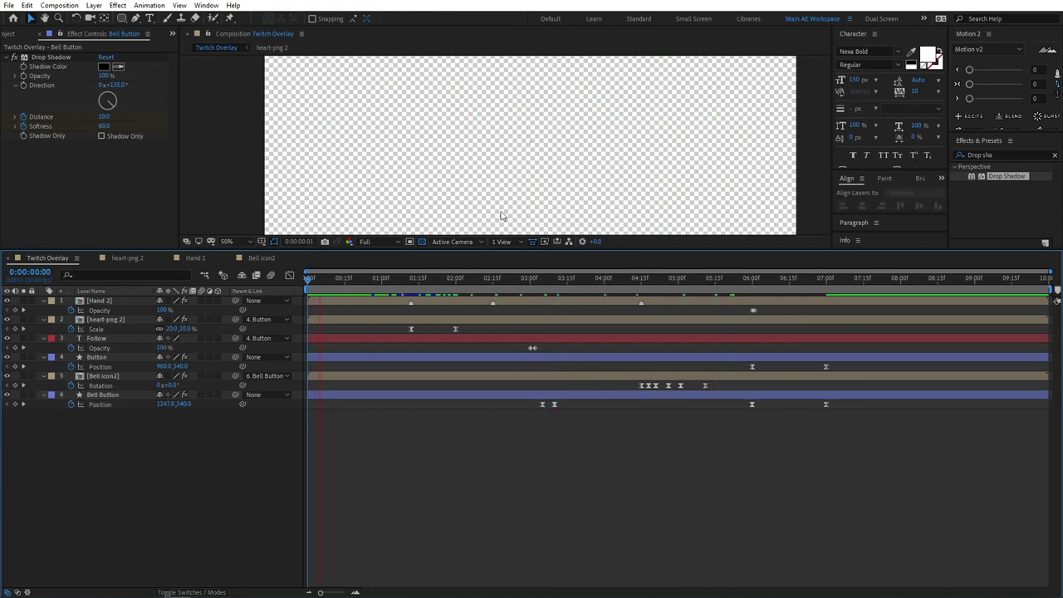
{"action": "key", "text": "space"}
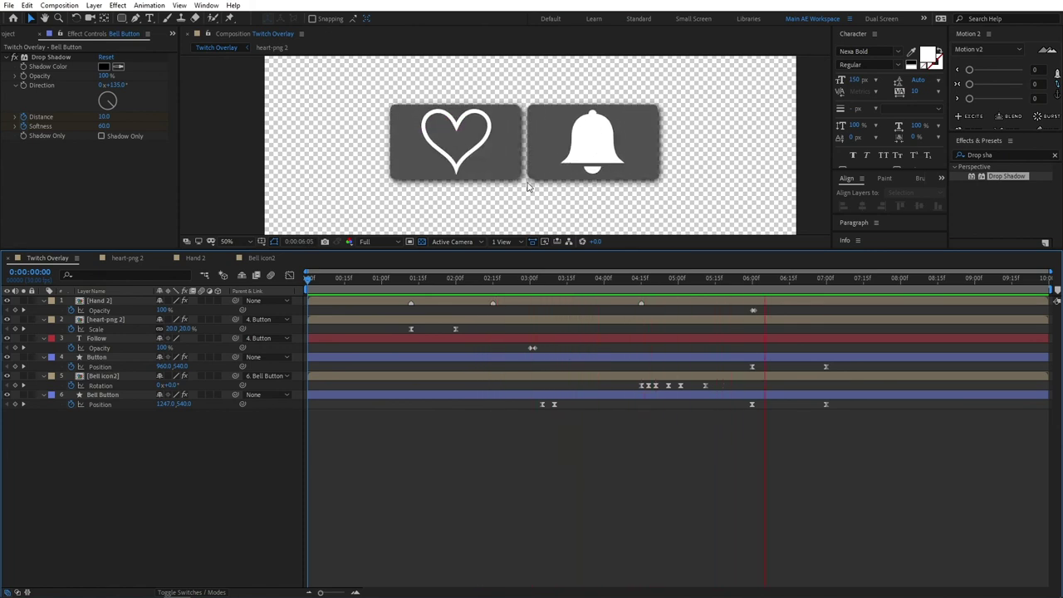
{"action": "key", "text": "space"}
{"action": "key", "text": "ctrl+apostrophe"}
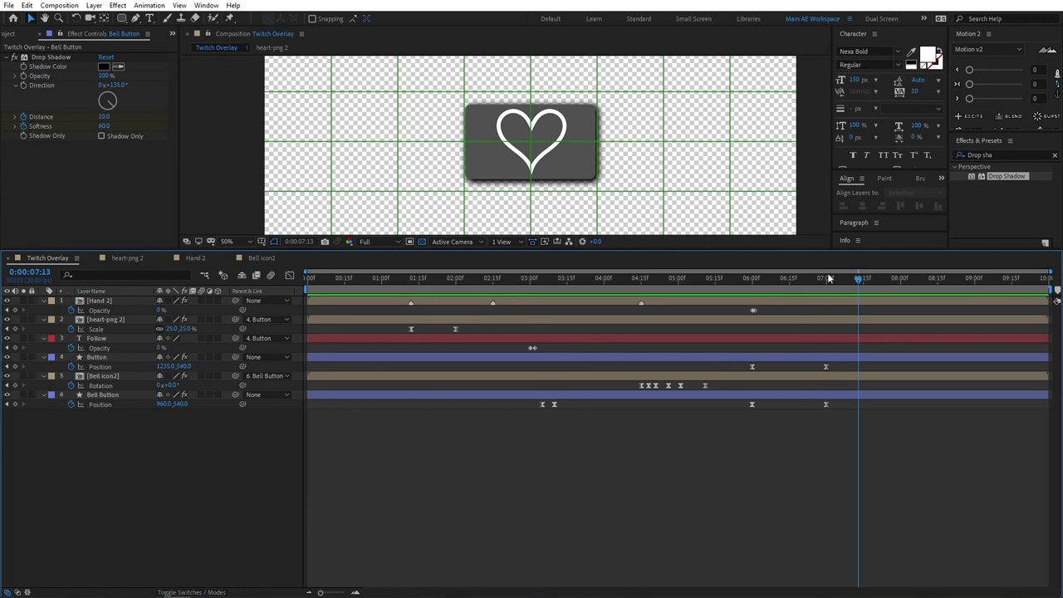
- Add a null object to the Twitch Overlay composition with the time at 7:00 and rename it Controller
{"action": "left_click_drag", "start_coordinate": [827, 278], "coordinate": [834, 299]}
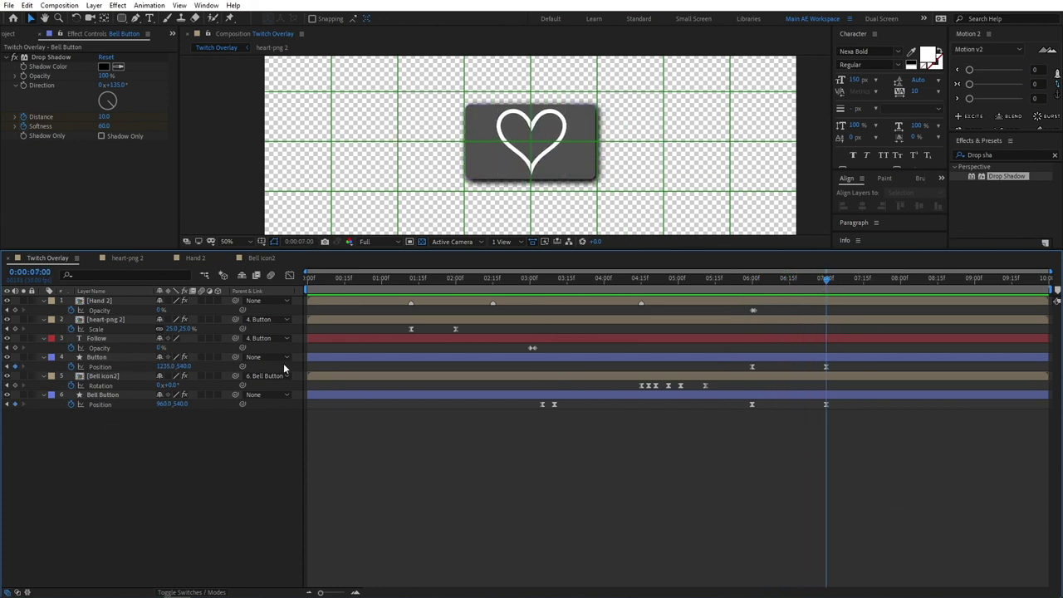
{"action": "left_click", "coordinate": [590, 148]}
{"action": "left_click", "coordinate": [114, 451]}
{"action": "right_click", "coordinate": [118, 457]}
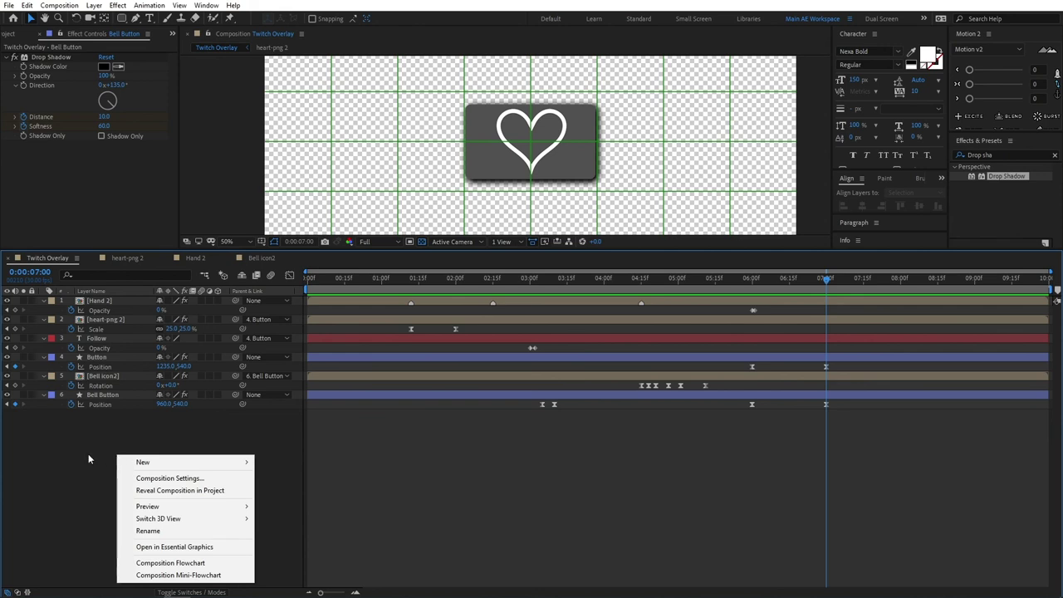
{"action": "mouse_move", "coordinate": [126, 468]}
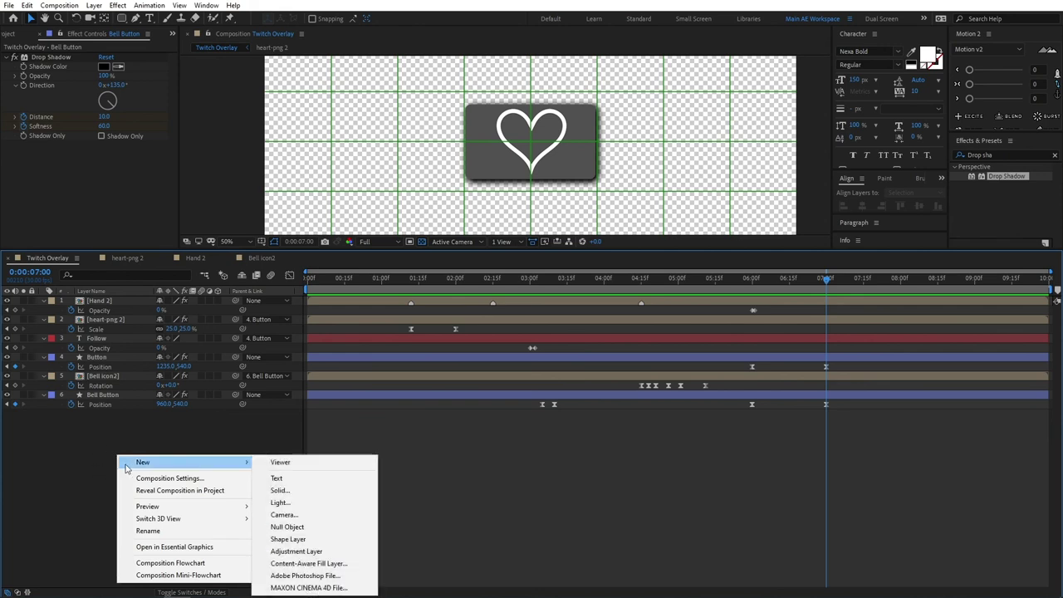
{"action": "left_click", "coordinate": [287, 527]}
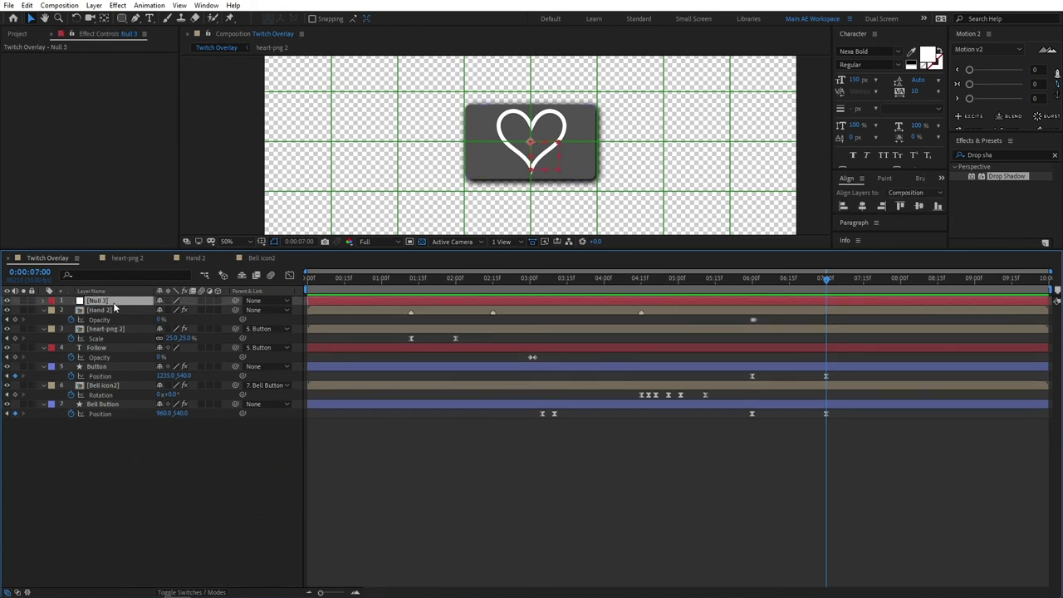
{"action": "key", "text": "Return"}
{"action": "type", "text": "Controller"}
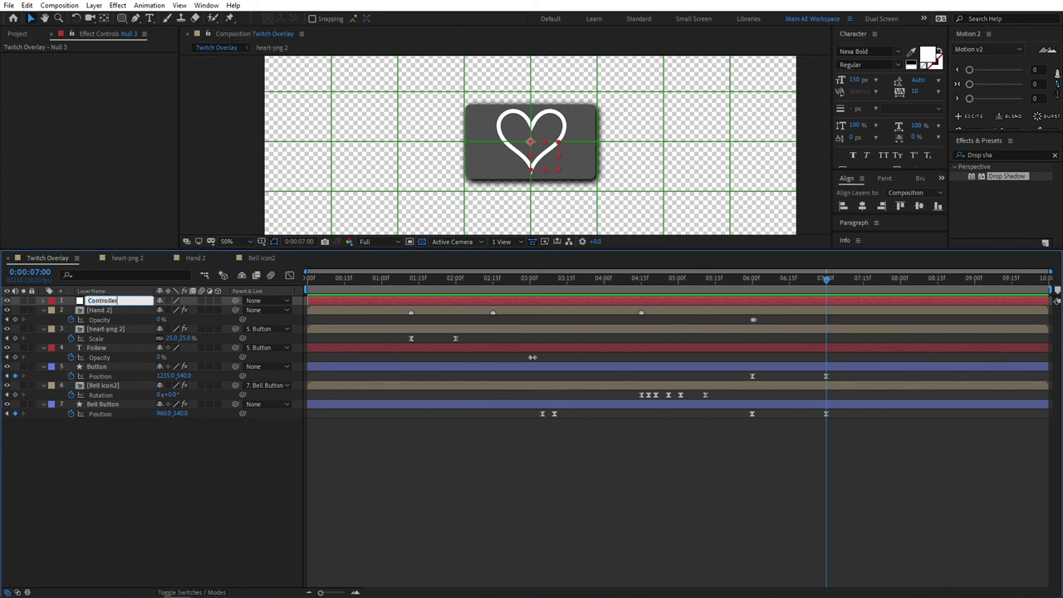
{"action": "key", "text": "Return"}
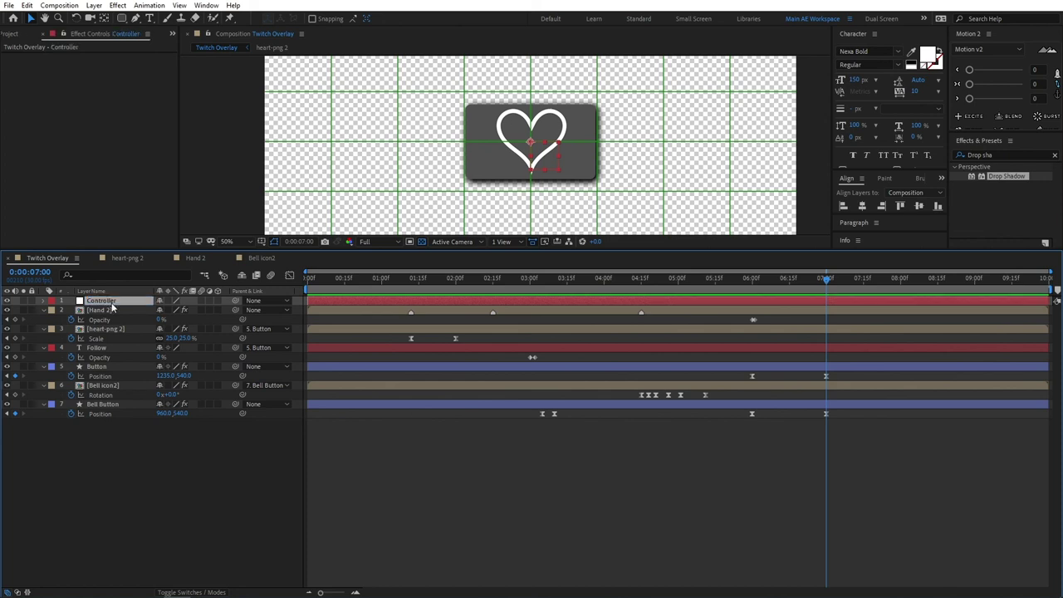
{"action": "left_click", "coordinate": [188, 482]}
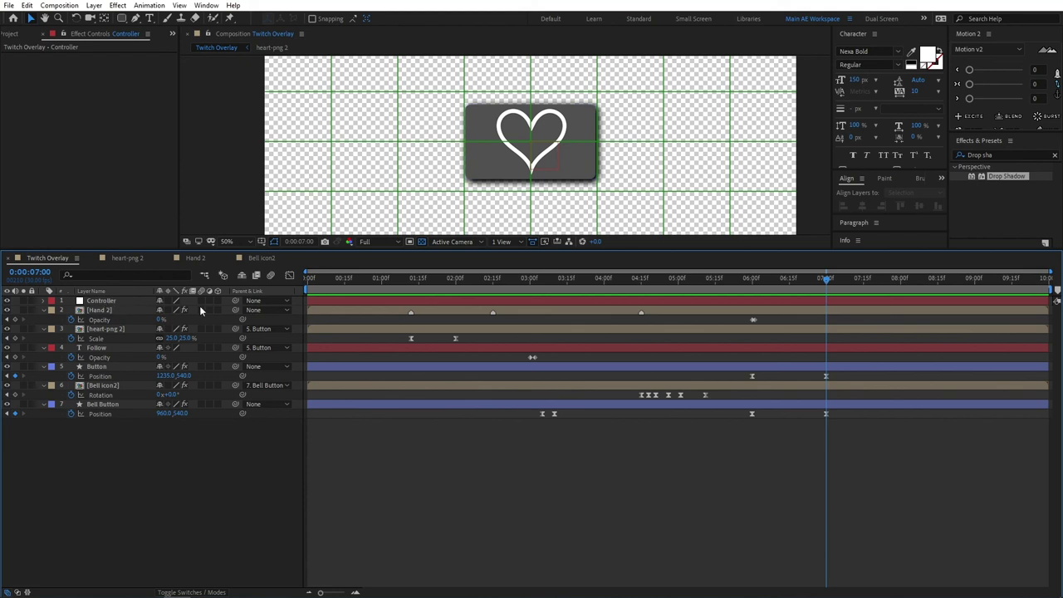
- Parent the Hand 2, Button and Bell Button layers to the Controller null
{"action": "left_click", "coordinate": [123, 301]}
{"action": "left_click", "coordinate": [170, 382]}
{"action": "left_click", "coordinate": [121, 309]}
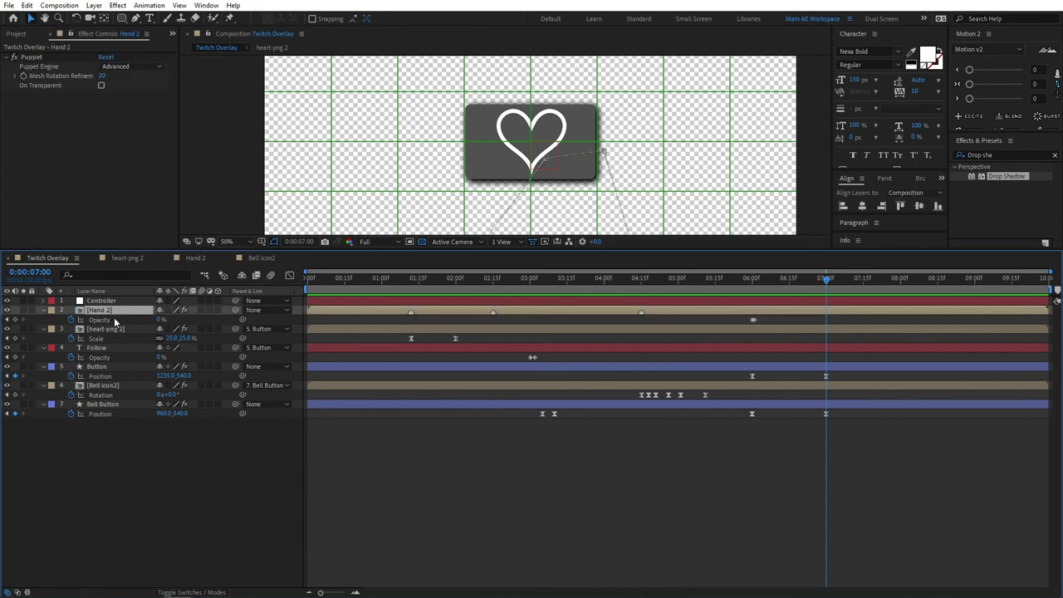
{"action": "left_click", "coordinate": [101, 367]}
{"action": "left_click", "coordinate": [111, 405], "text": "ctrl"}
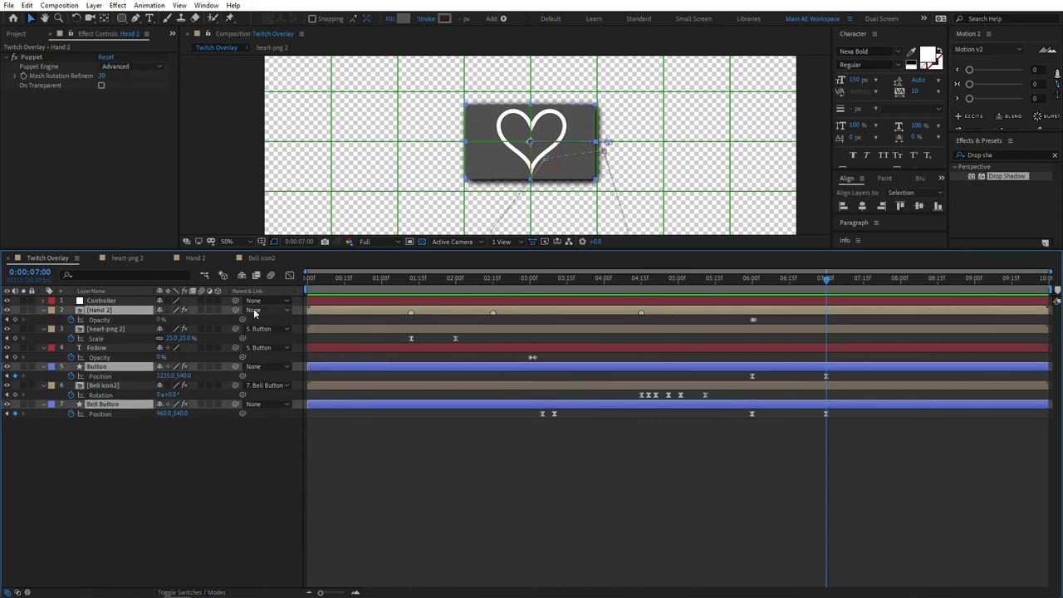
{"action": "left_click_drag", "start_coordinate": [235, 309], "coordinate": [106, 300]}
{"action": "left_click", "coordinate": [119, 536]}
- Keyframe the Controller null's Scale at its present size at 7:00 and at 0% at 8:00
{"action": "left_click", "coordinate": [100, 302]}
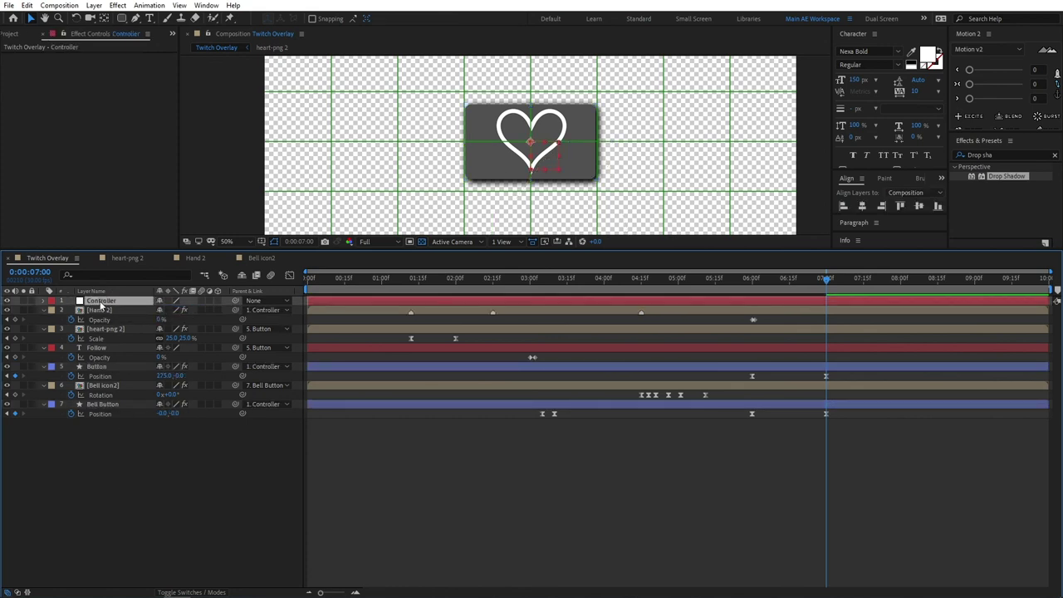
{"action": "key", "text": "alt+shift+s"}
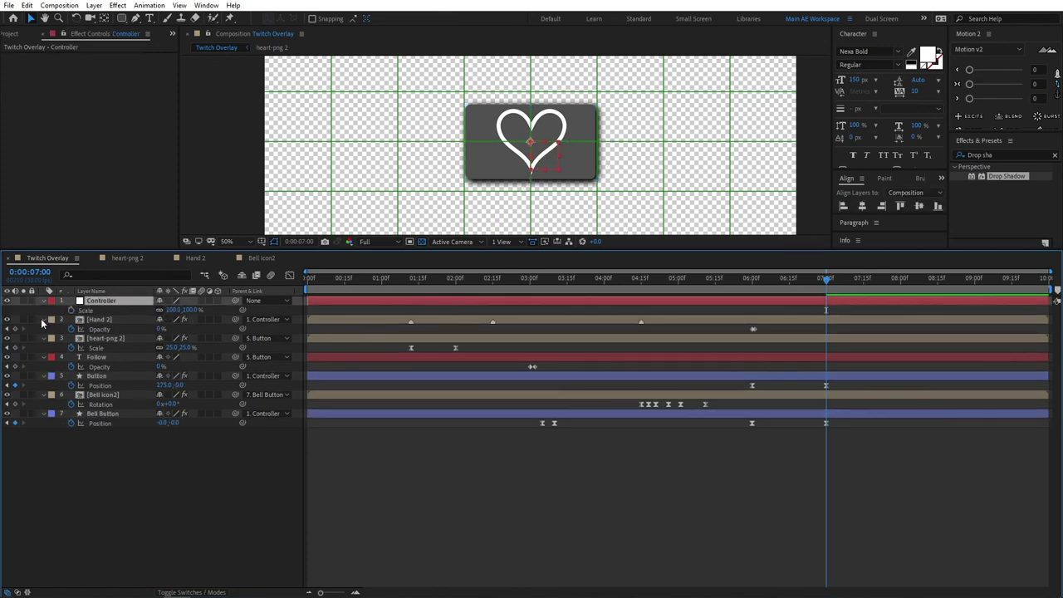
{"action": "left_click", "coordinate": [71, 310]}
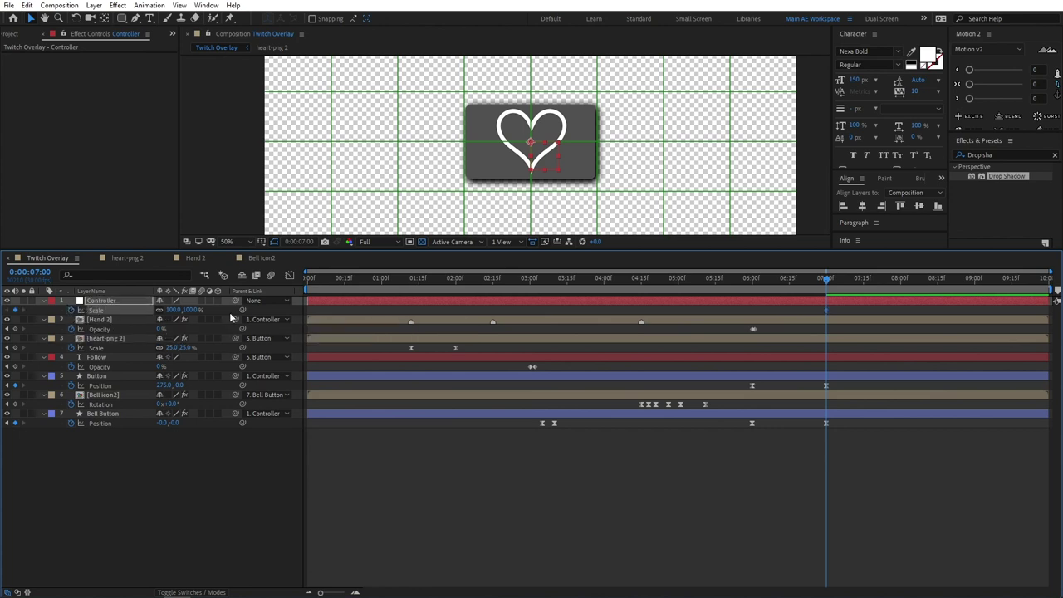
{"action": "key", "text": "shift+Page_Down"}
{"action": "key", "text": "shift+Page_Down"}
{"action": "key", "text": "shift+Page_Down"}
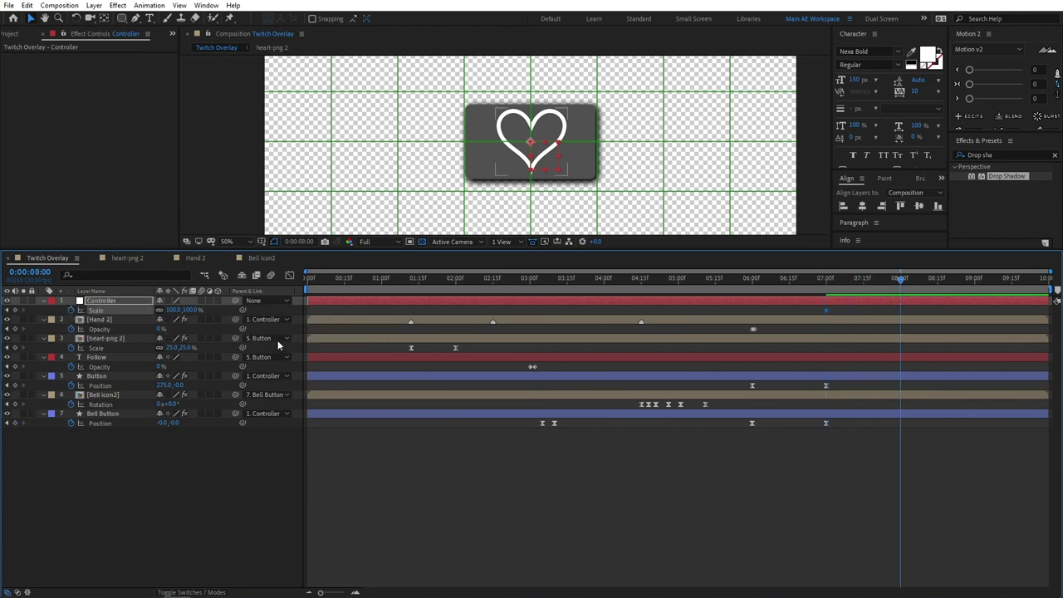
{"action": "left_click", "coordinate": [172, 310]}
{"action": "type", "text": "00.0"}
{"action": "key", "text": "Return"}
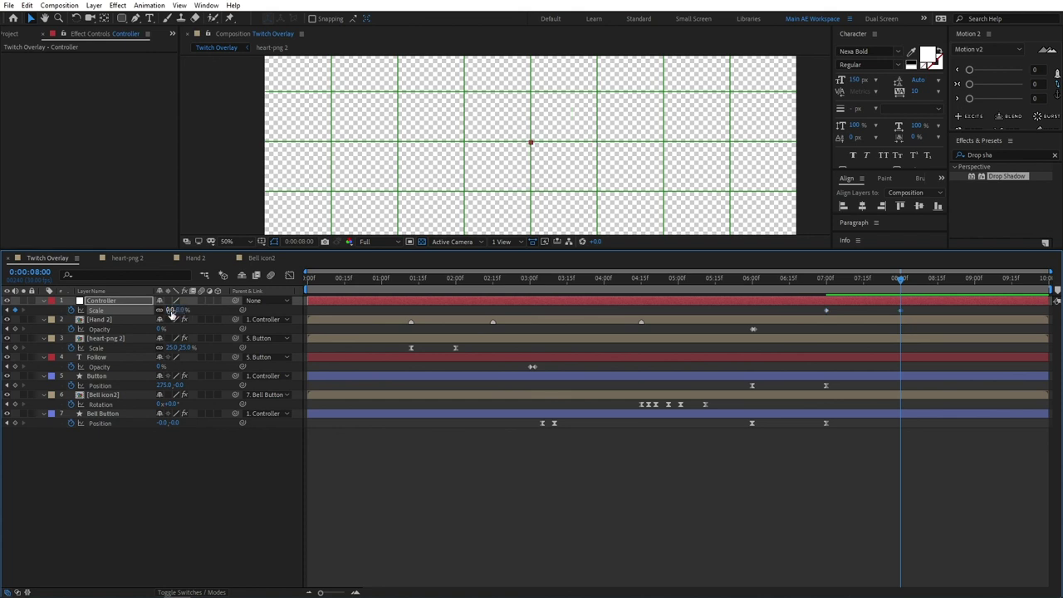
- Apply Easy Ease to the Controller's Scale keyframes at 7:00 and 8:00 and lengthen their handles into a sharp mid-move speed peak
{"action": "left_click_drag", "start_coordinate": [914, 307], "coordinate": [810, 312]}
{"action": "left_click", "coordinate": [289, 275]}
{"action": "left_click_drag", "start_coordinate": [796, 302], "coordinate": [864, 316]}
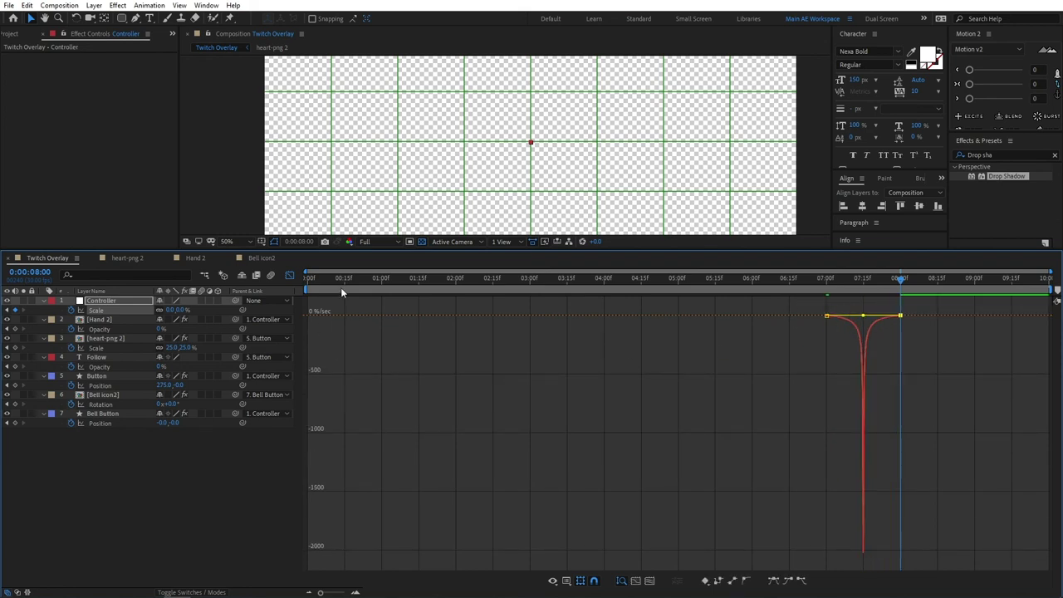
{"action": "left_click", "coordinate": [289, 274]}
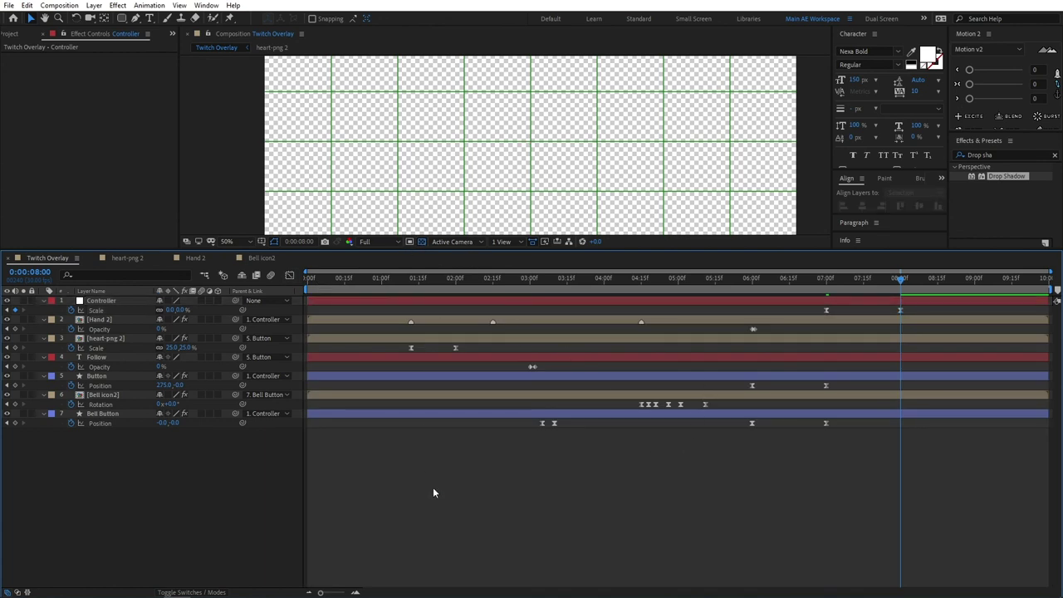
- Fit the composition in the viewer, preview the overlay animation from the first frame and replay part of it from an earlier frame
{"action": "left_click", "coordinate": [249, 242]}
{"action": "left_click", "coordinate": [248, 252]}
{"action": "key", "text": "Home"}
{"action": "key", "text": "space"}
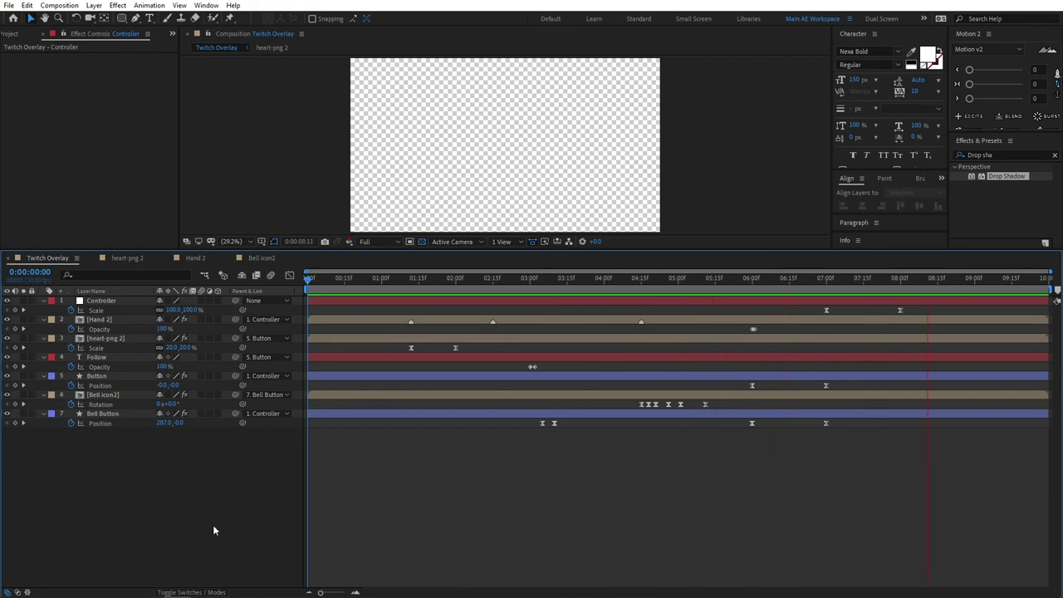
{"action": "key", "text": "space"}
{"action": "left_click_drag", "start_coordinate": [903, 280], "coordinate": [498, 307]}
{"action": "key", "text": "space"}
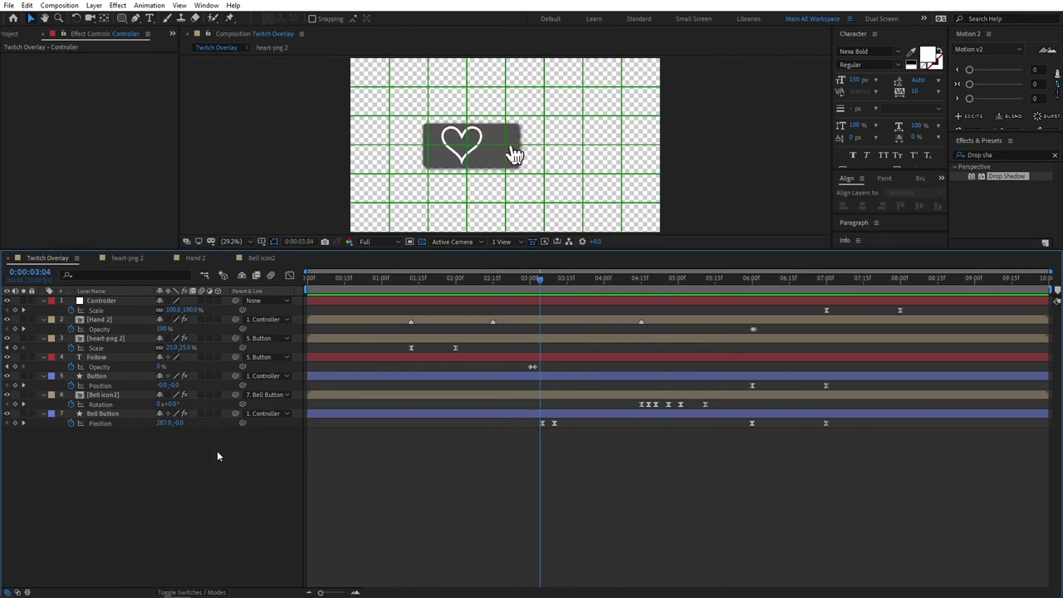
- Collapse all layer properties and enable motion blur for the composition and the heart-png 2, Button, Bell Button and Bell icon2 layers
{"action": "key", "text": "u"}
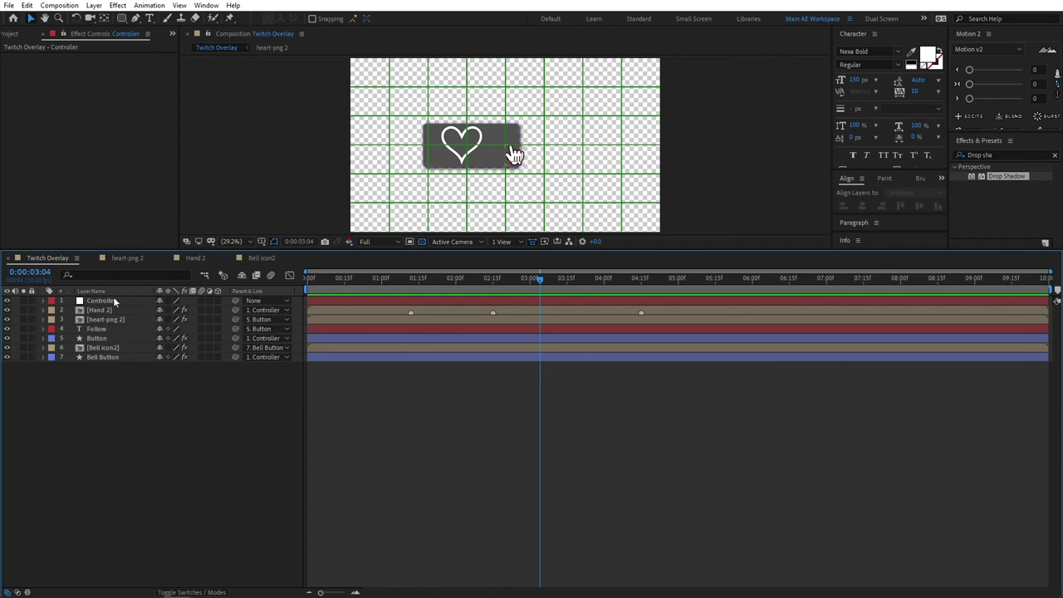
{"action": "left_click_drag", "start_coordinate": [322, 279], "coordinate": [307, 279]}
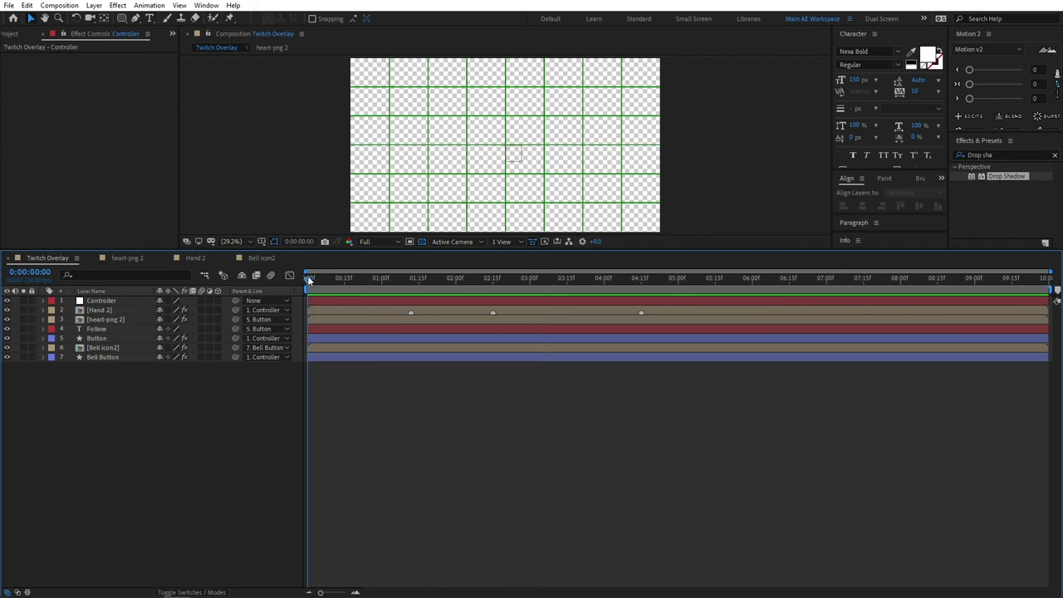
{"action": "left_click", "coordinate": [101, 320]}
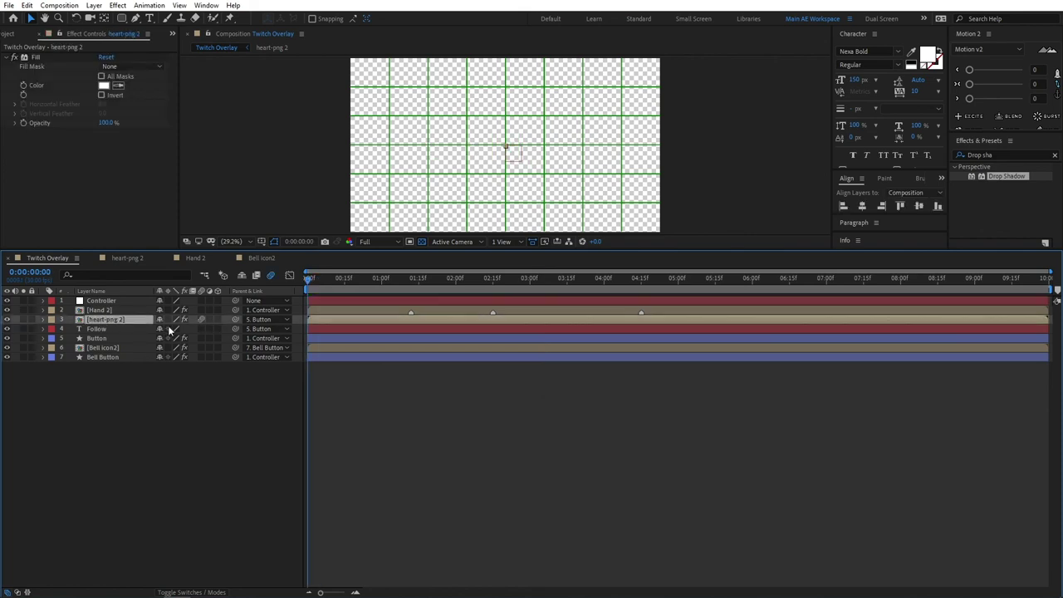
{"action": "left_click", "coordinate": [98, 338]}
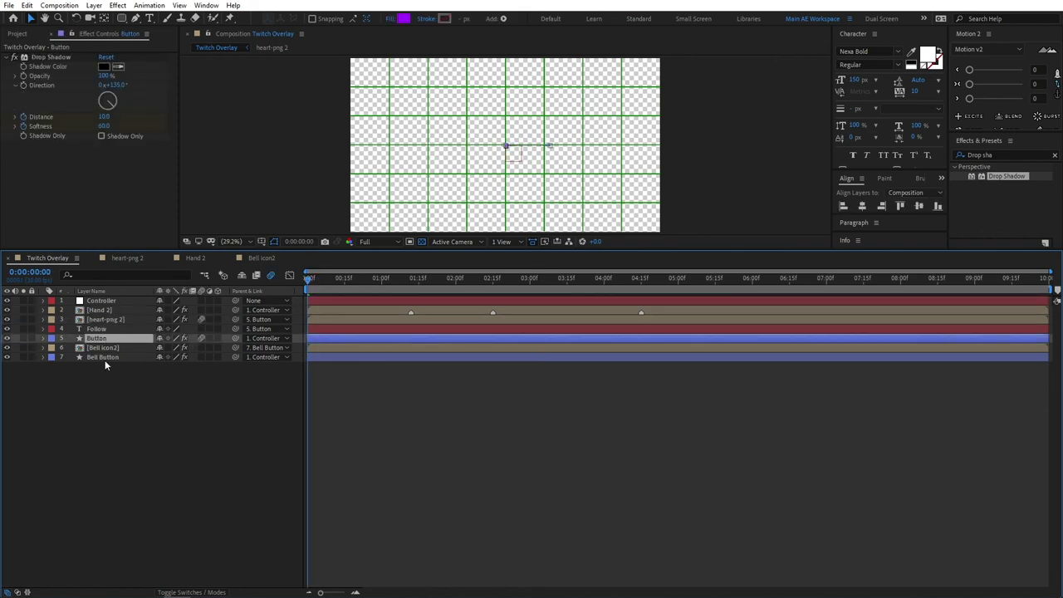
{"action": "left_click", "coordinate": [104, 358]}
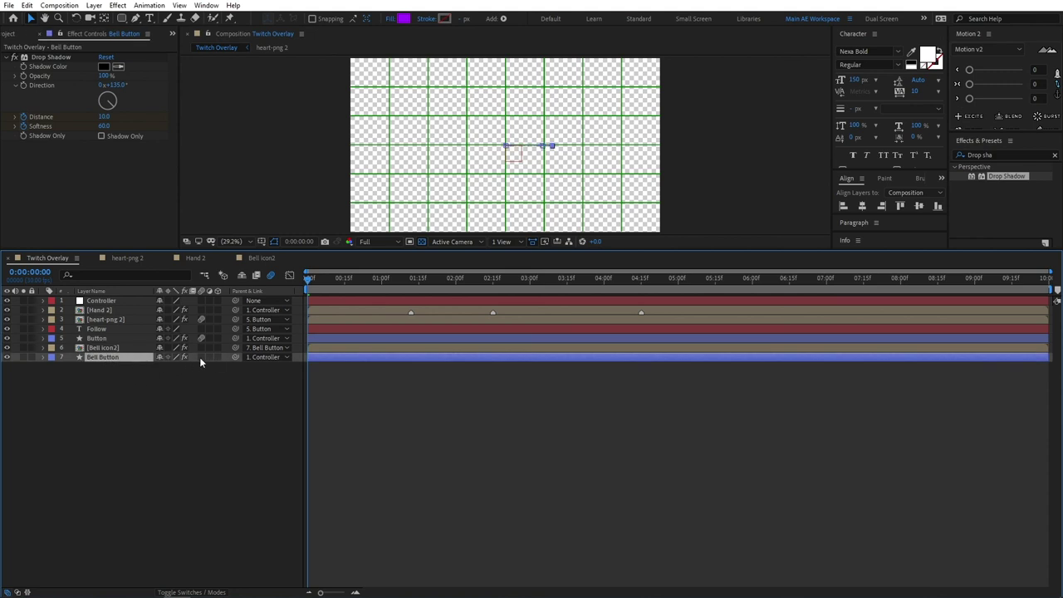
{"action": "left_click", "coordinate": [111, 348]}
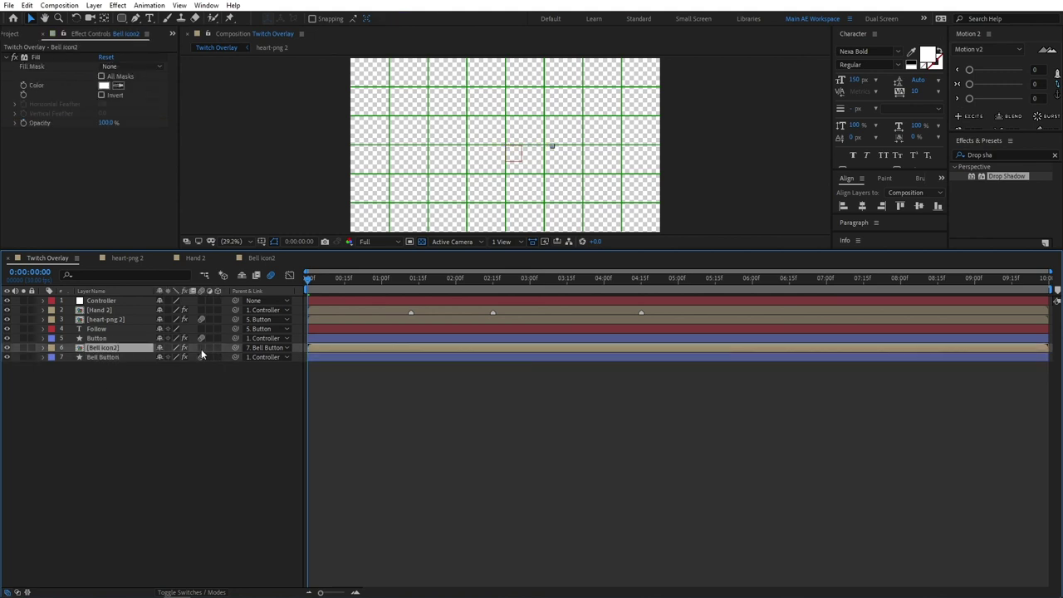
- Preview the animation with motion blur from the first frame and scrub through the follow button's entrance, the bell click and the button merge
{"action": "key", "text": "space"}
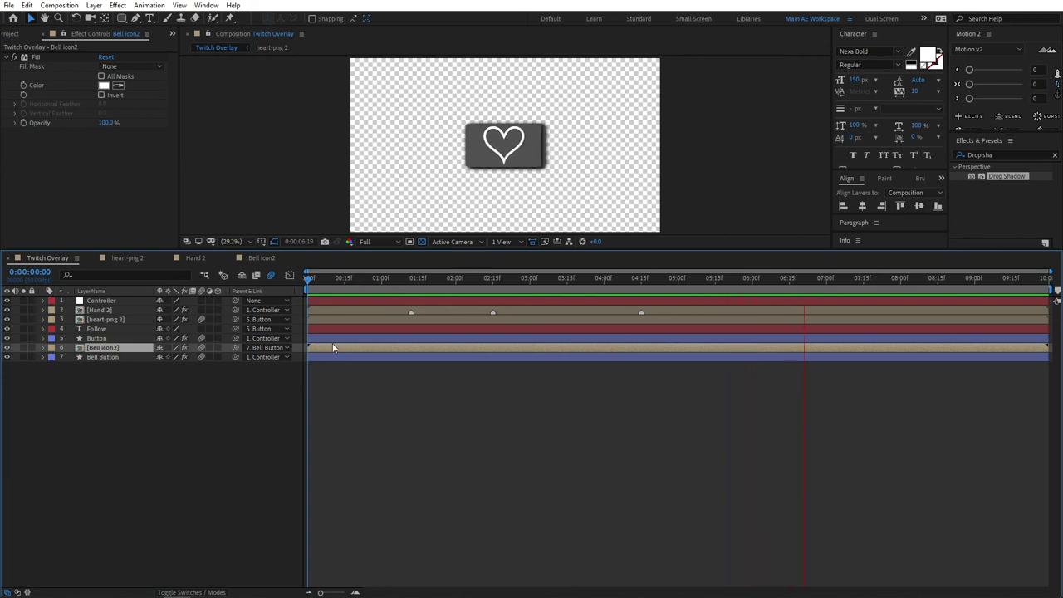
{"action": "key", "text": "space"}
{"action": "mouse_move", "coordinate": [344, 280]}
{"action": "left_mouse_down"}
{"action": "mouse_move", "coordinate": [357, 279]}
{"action": "mouse_move", "coordinate": [327, 280]}
{"action": "left_mouse_up"}
{"action": "left_click", "coordinate": [249, 422]}
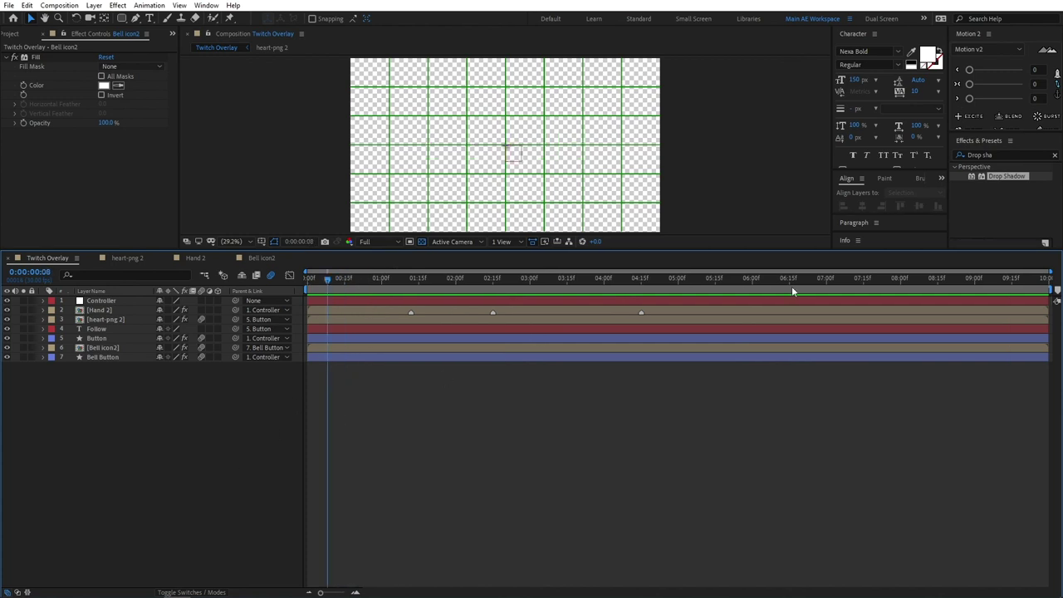
{"action": "left_click_drag", "start_coordinate": [797, 280], "coordinate": [343, 323]}
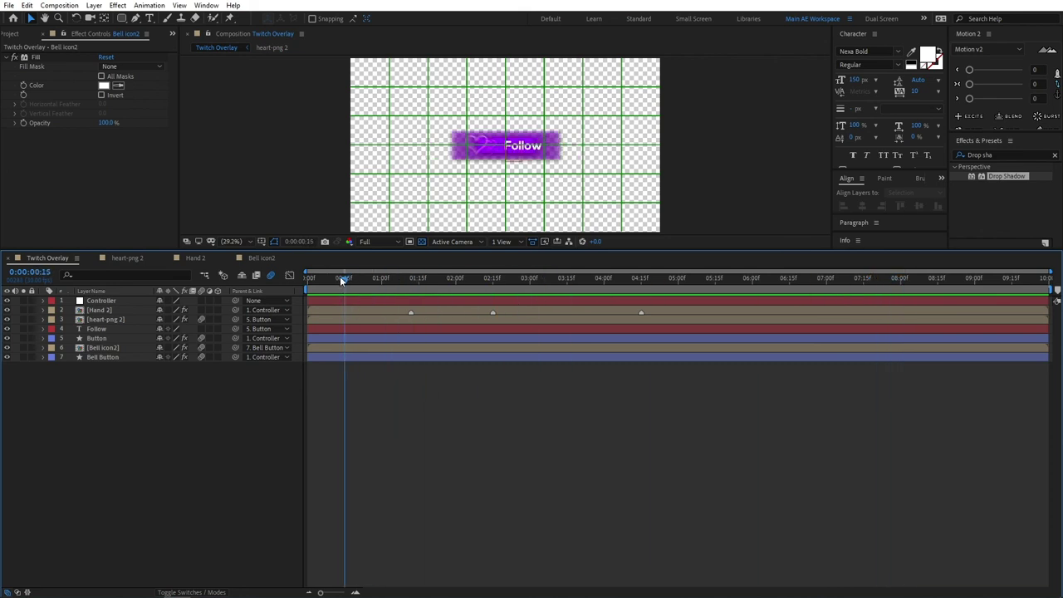
{"action": "left_click_drag", "start_coordinate": [340, 280], "coordinate": [608, 284]}
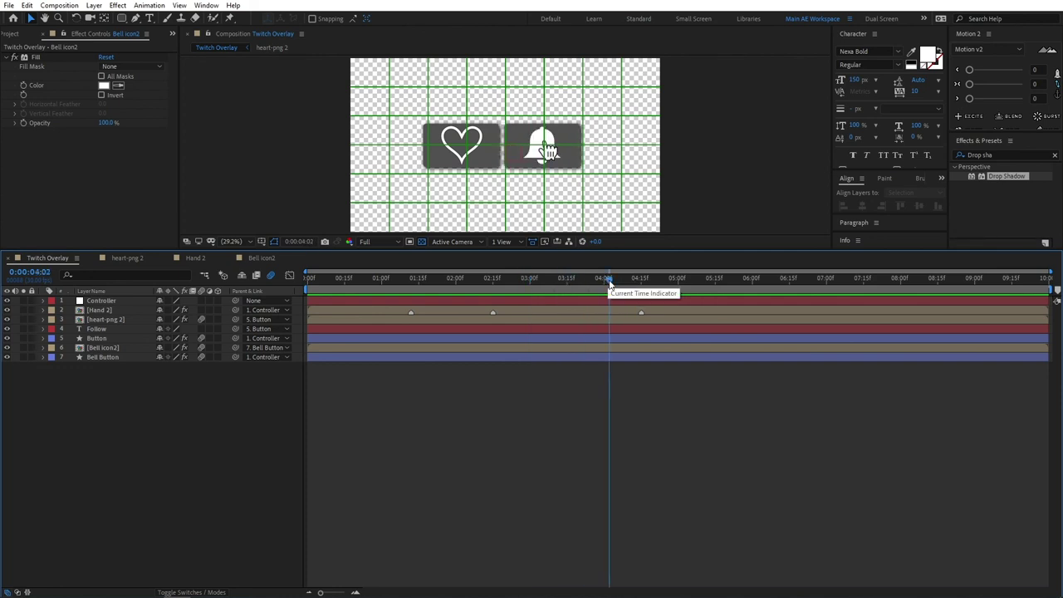
{"action": "left_click_drag", "start_coordinate": [612, 283], "coordinate": [796, 281]}
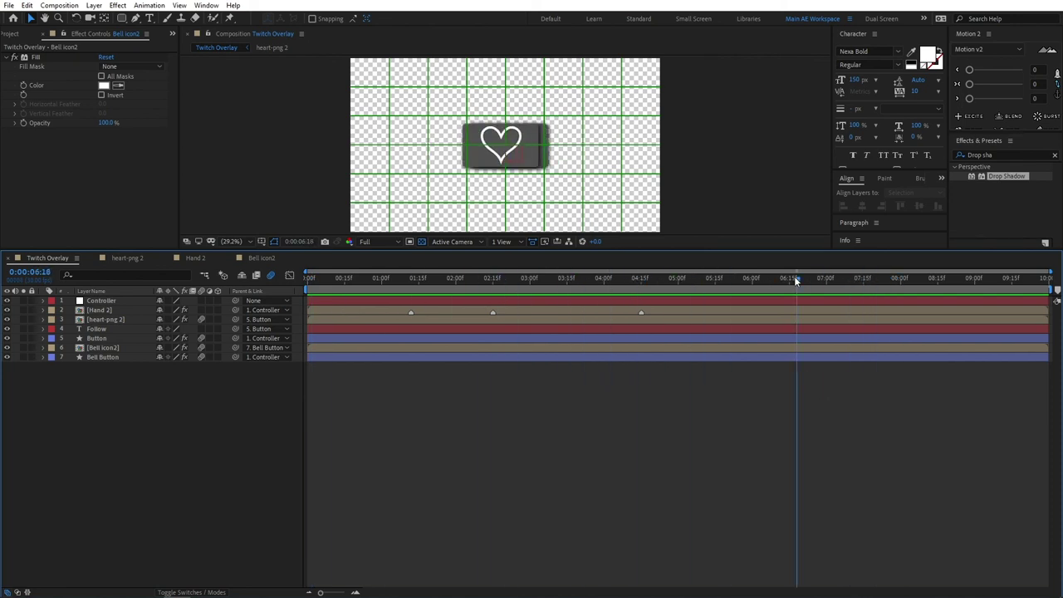